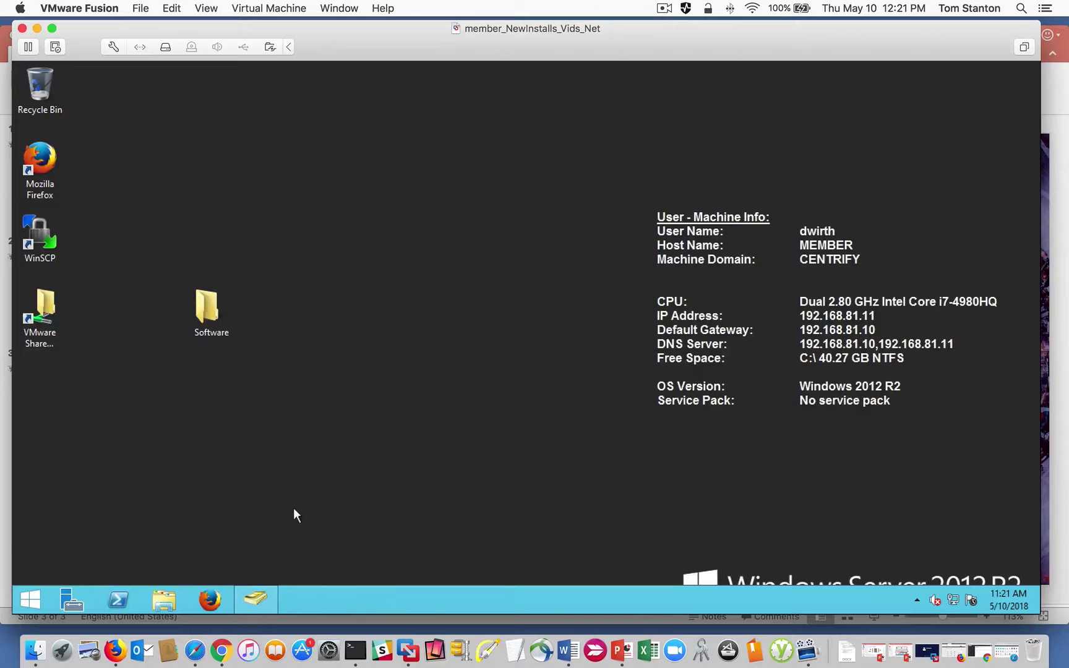
# Look through the Audit, Licenses and Zones containers in the directory window, then minimize it.
pyautogui.moveTo(258, 596)
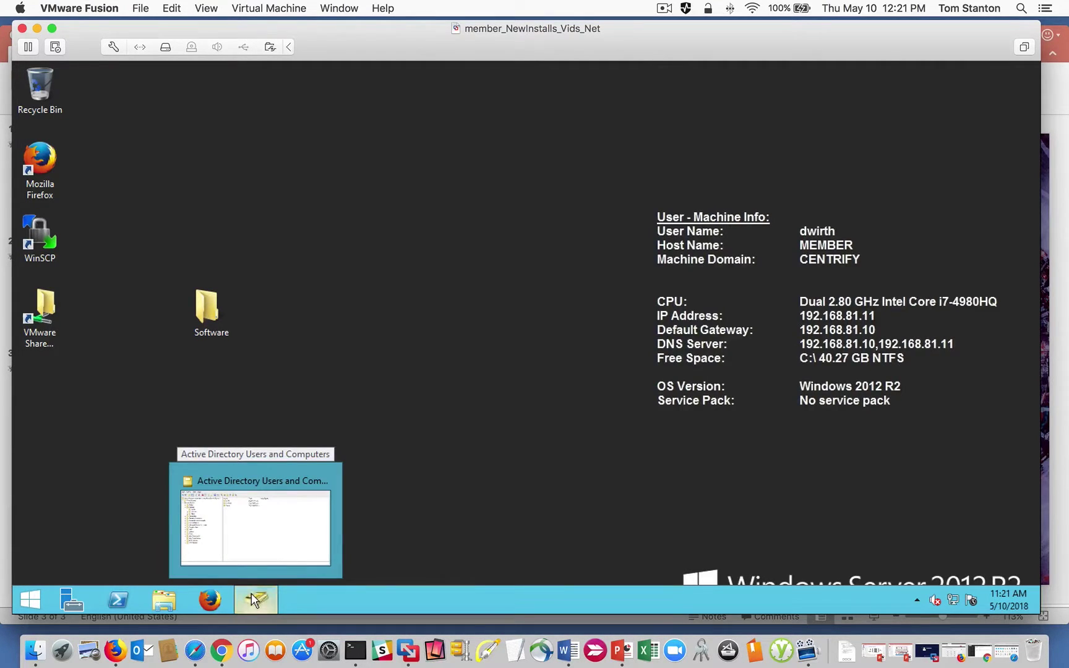
pyautogui.click(251, 593)
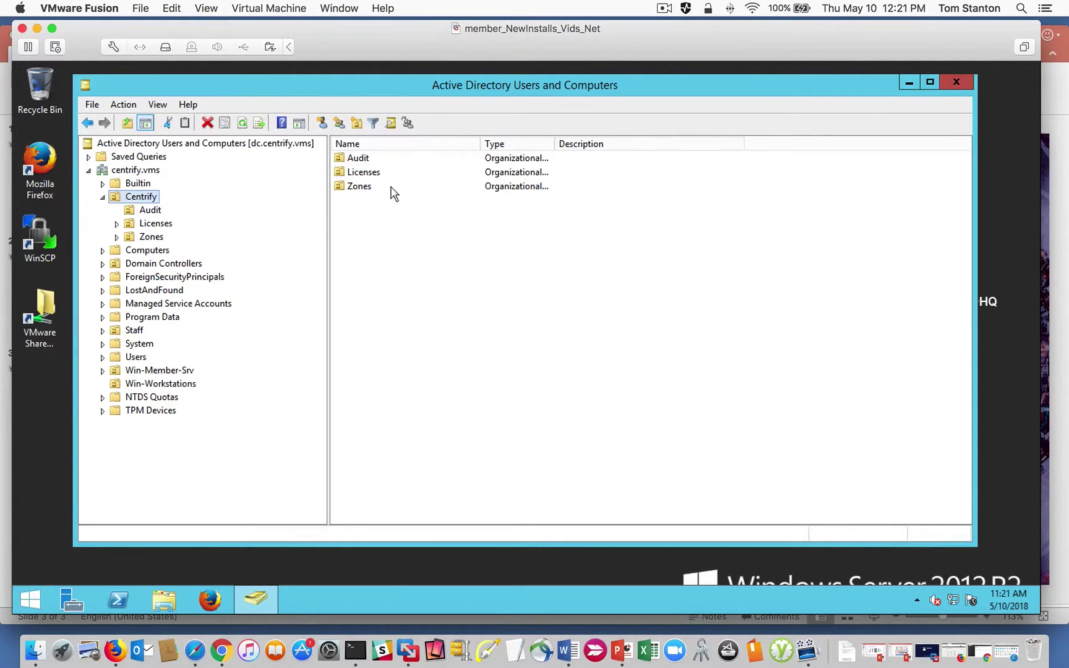
pyautogui.click(152, 213)
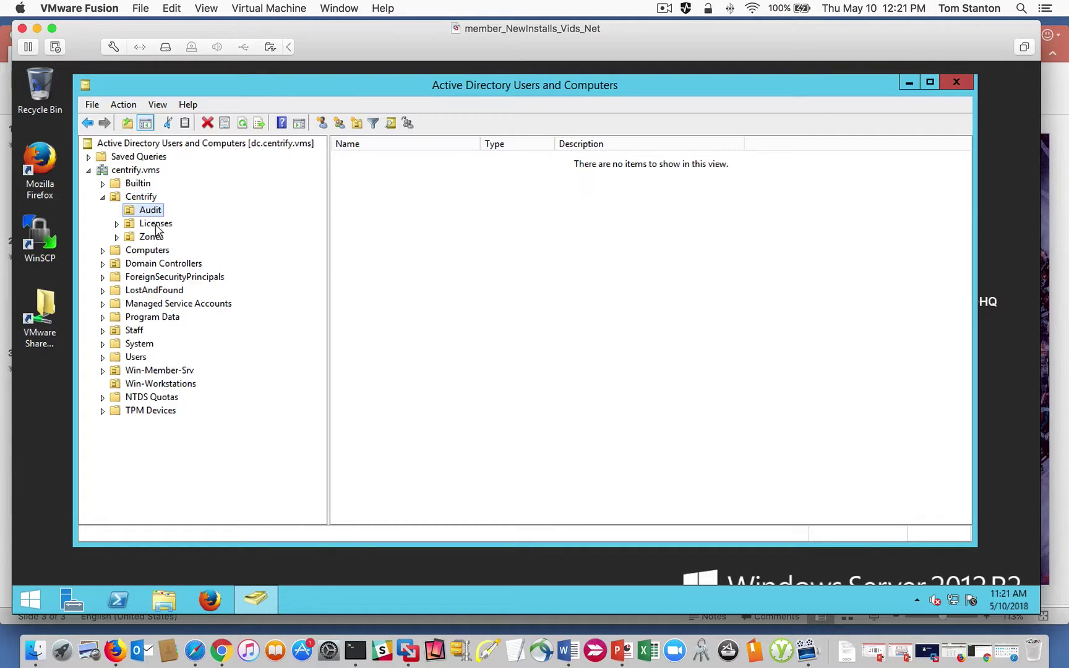
pyautogui.click(153, 227)
pyautogui.click(150, 238)
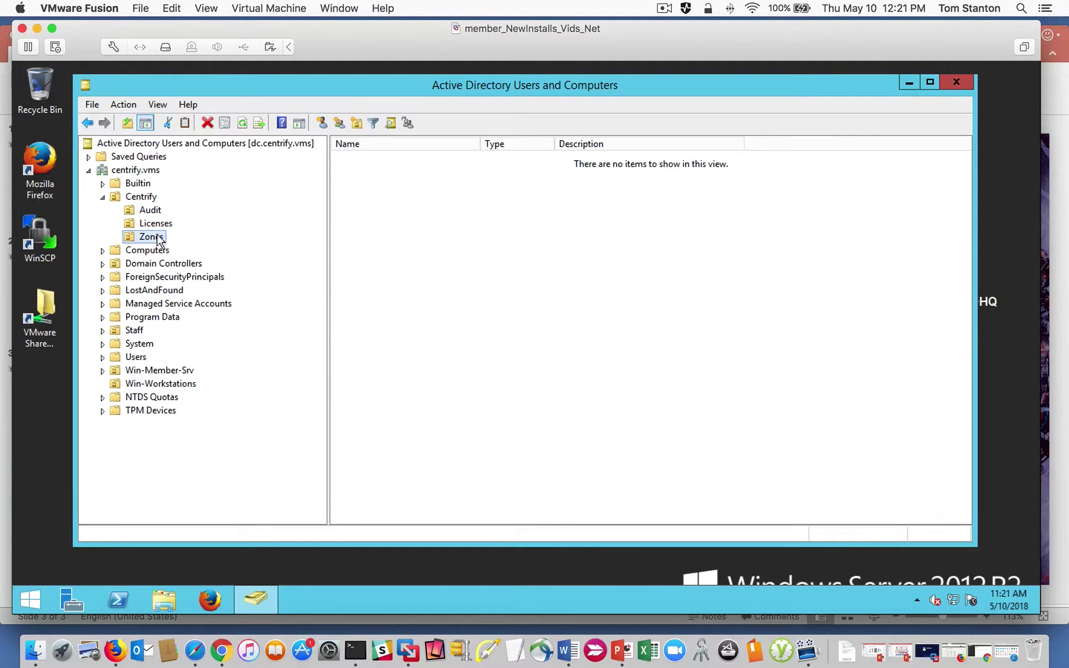
pyautogui.click(153, 227)
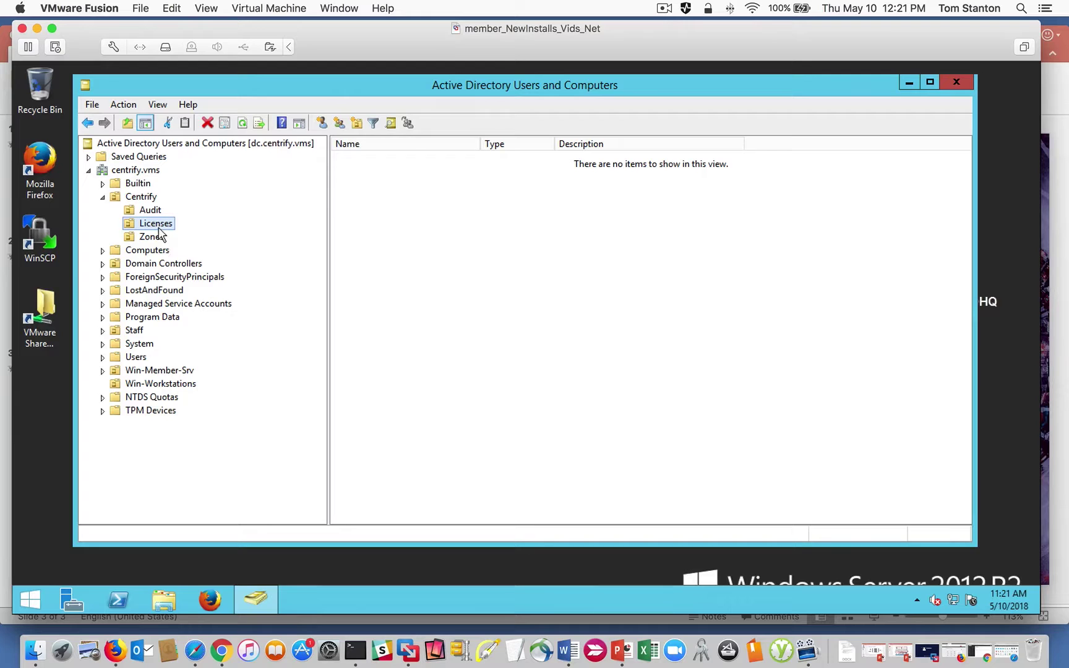
pyautogui.click(152, 241)
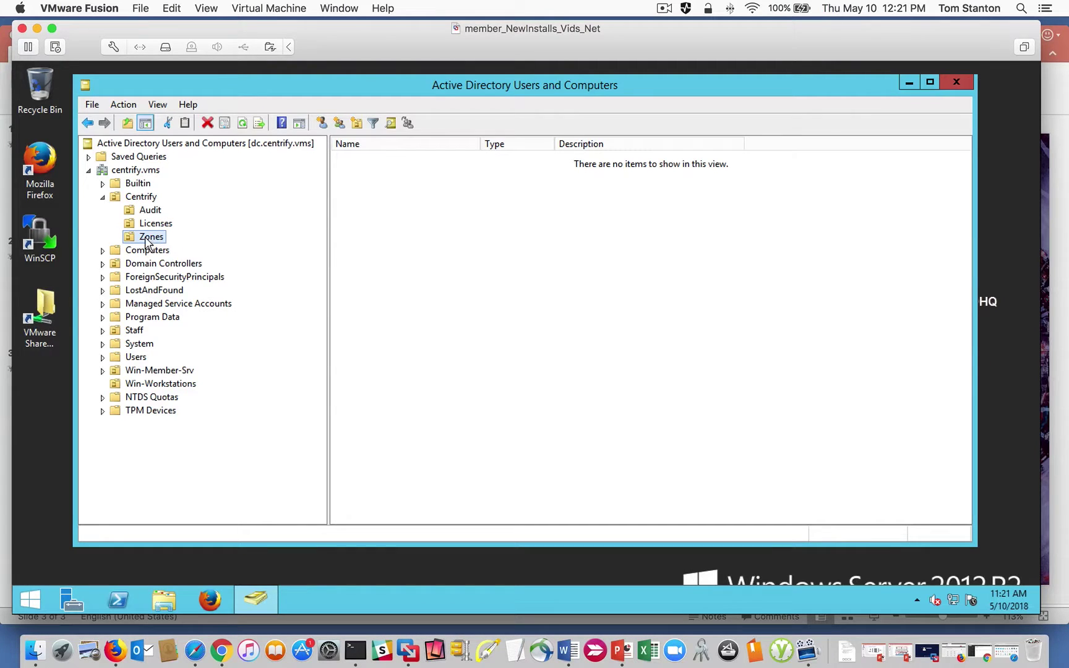
pyautogui.click(906, 83)
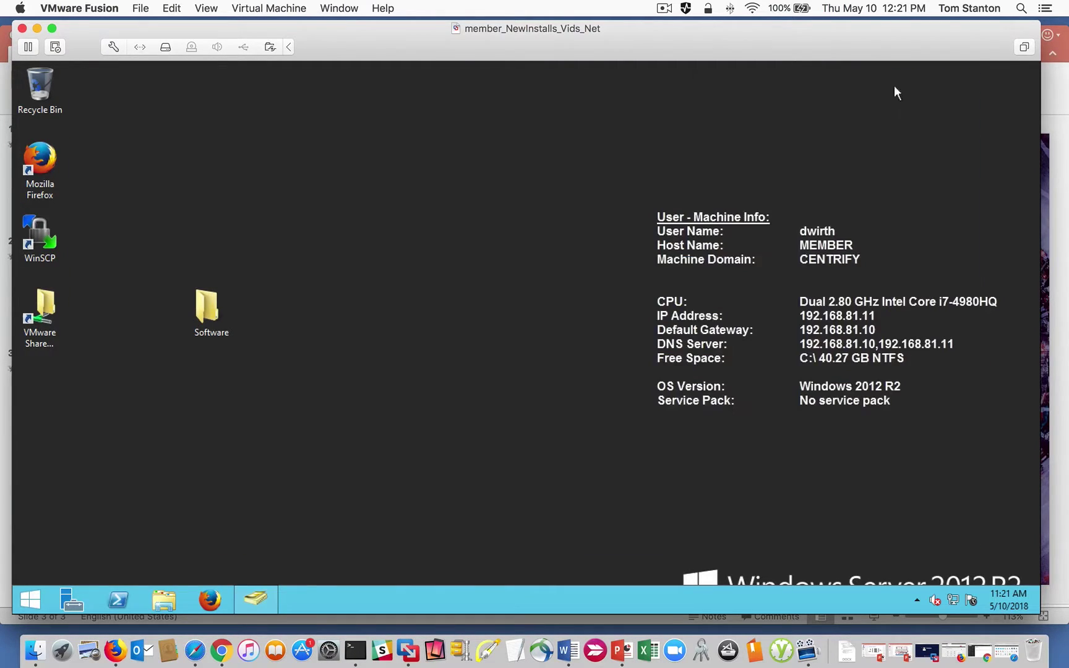
# In Firefox, go from the Download Center to the Infrastructure Services 2018 downloads and check the 64-bit Windows bundle.
pyautogui.click(115, 651)
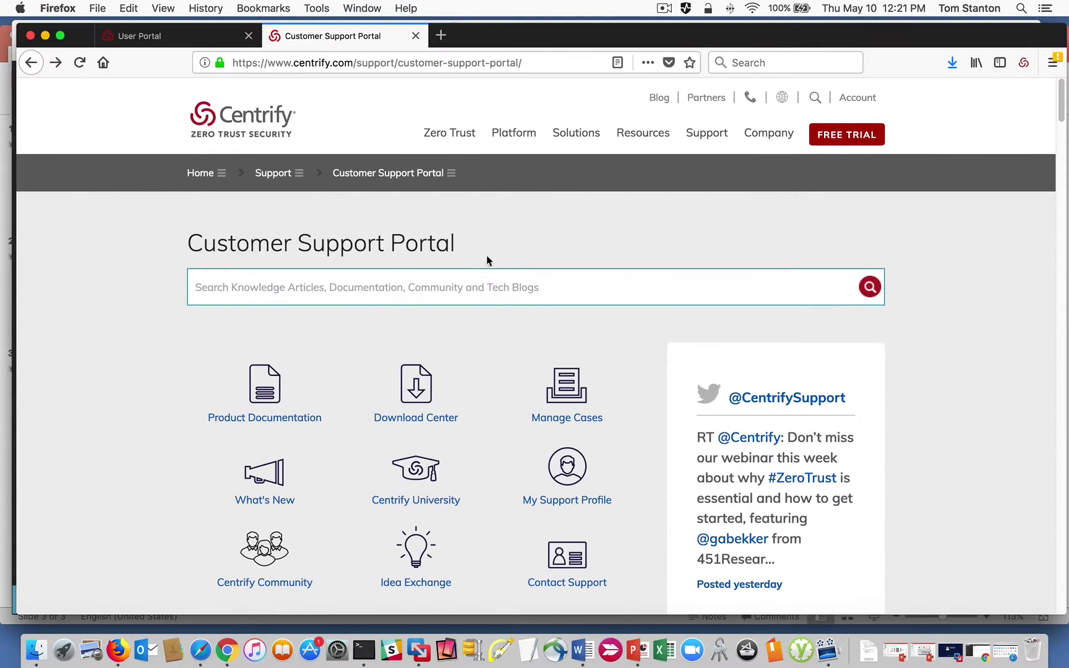
pyautogui.click(417, 402)
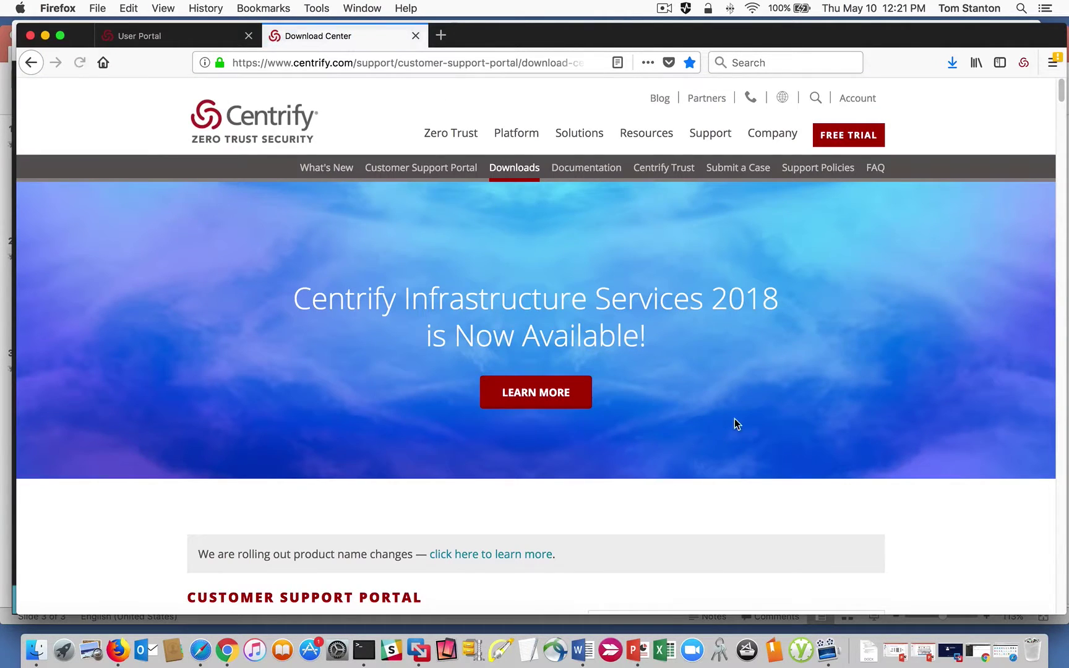
pyautogui.scroll(-5, 518, 399)
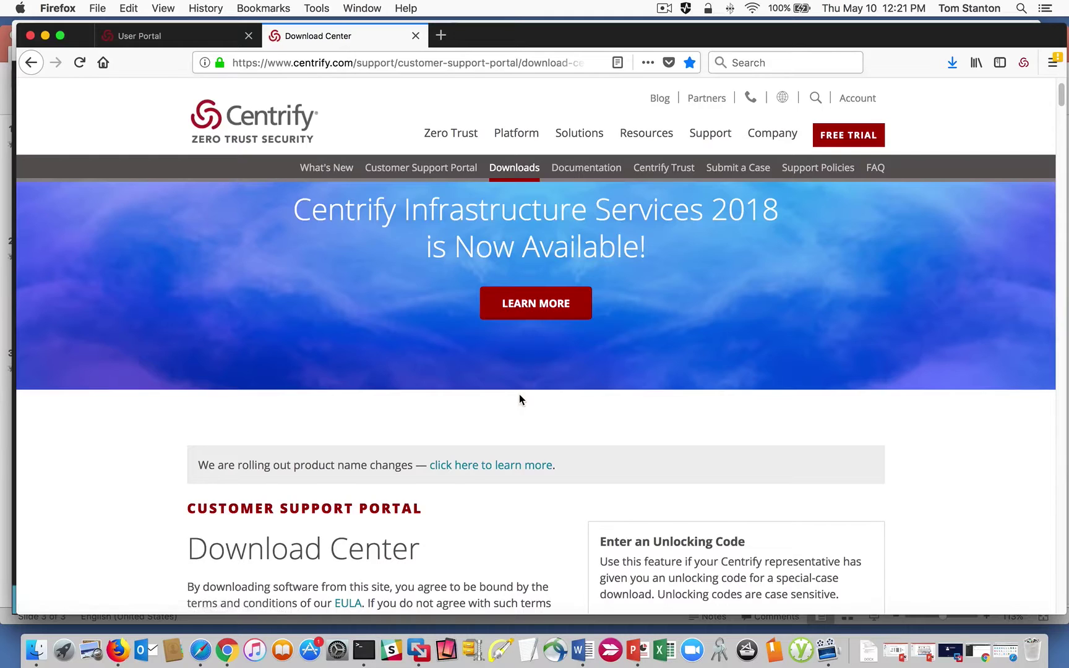
pyautogui.scroll(-5, 519, 399)
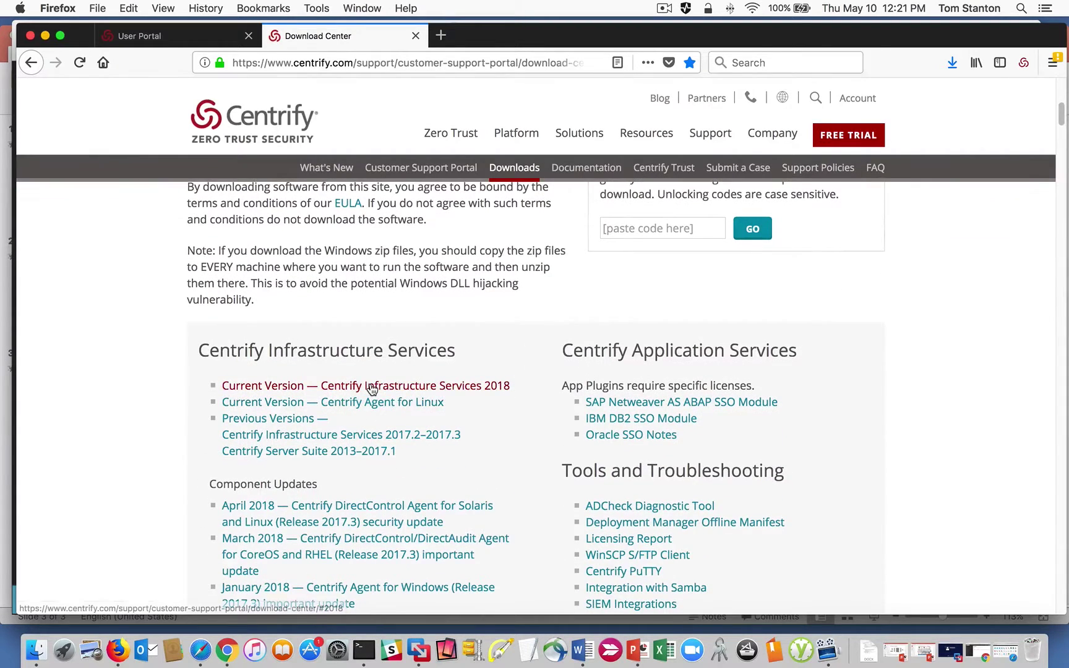
pyautogui.click(436, 387)
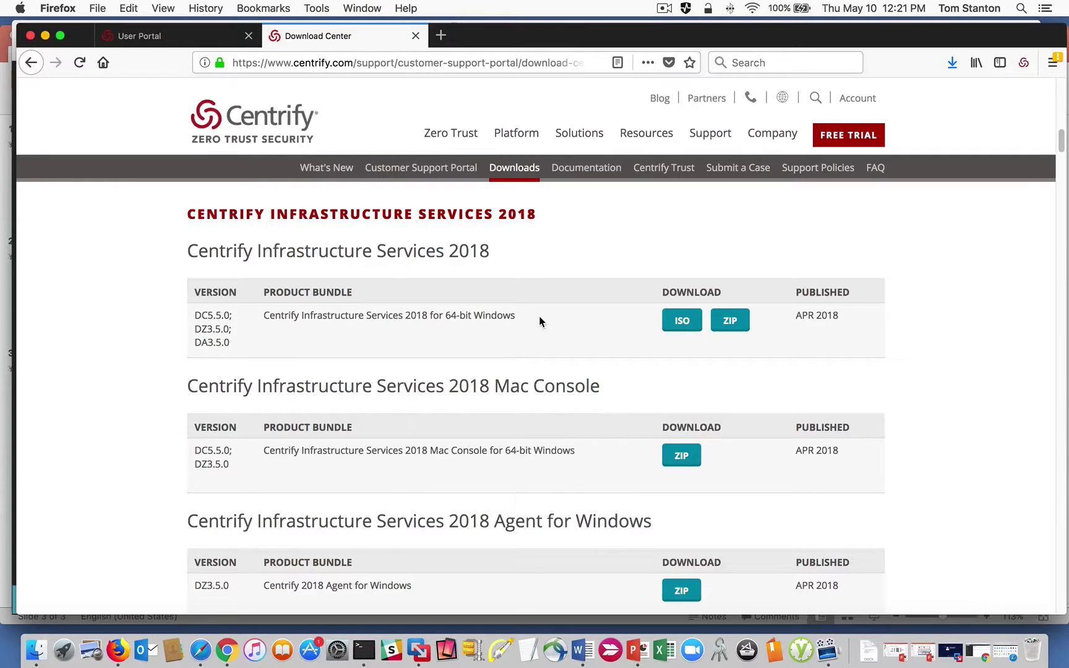
pyautogui.tripleClick(260, 315)
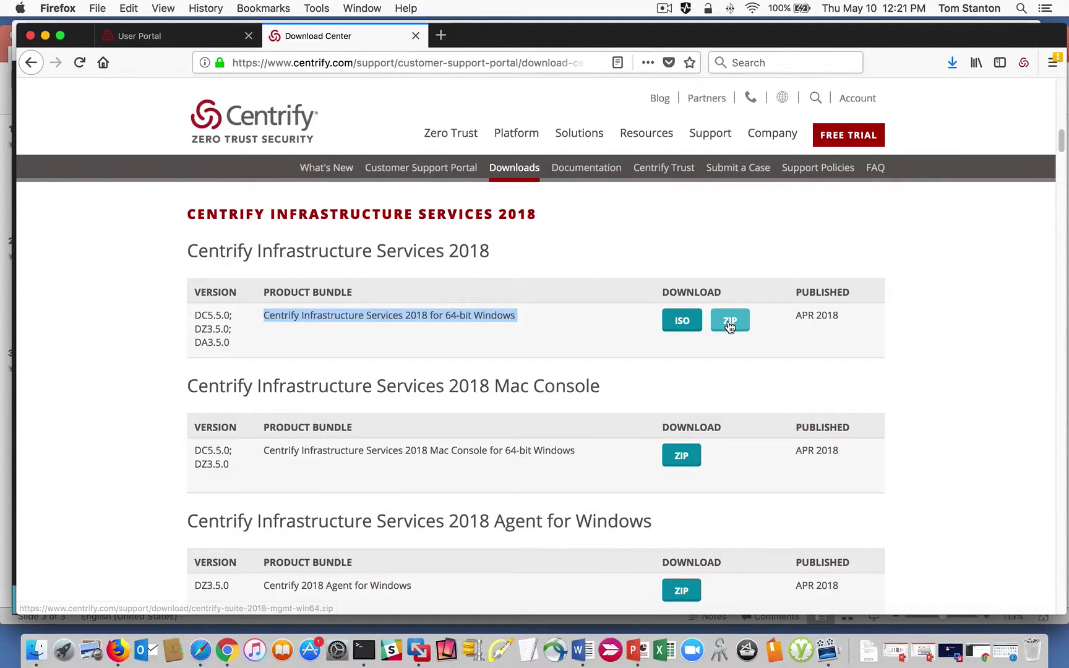
pyautogui.click(540, 328)
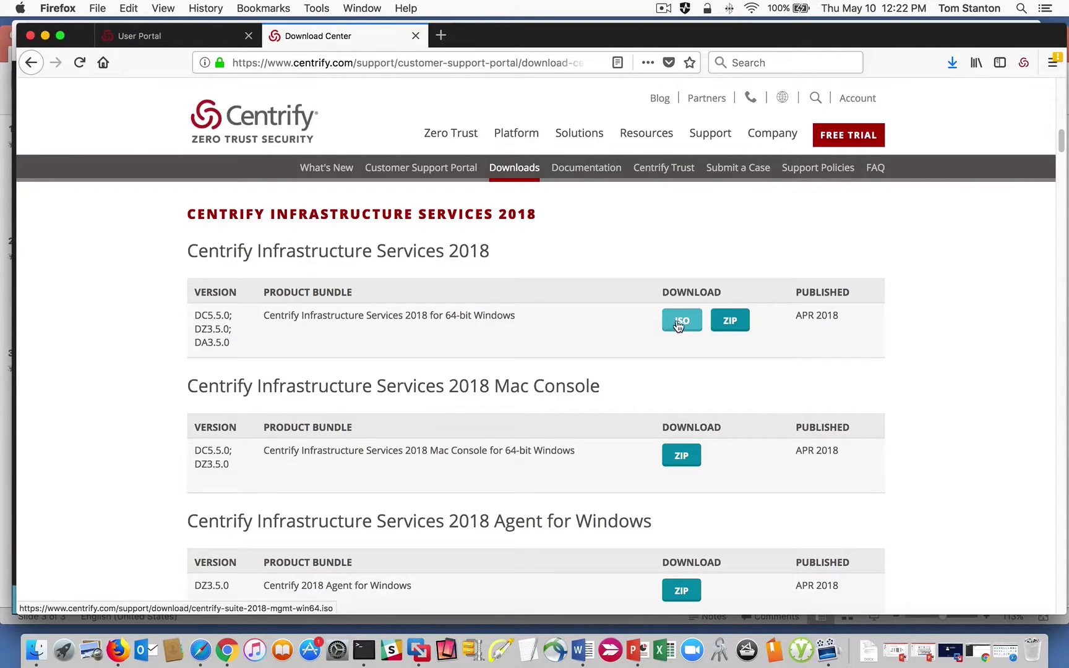
pyautogui.scroll(-3, 567, 326)
pyautogui.scroll(1, 547, 314)
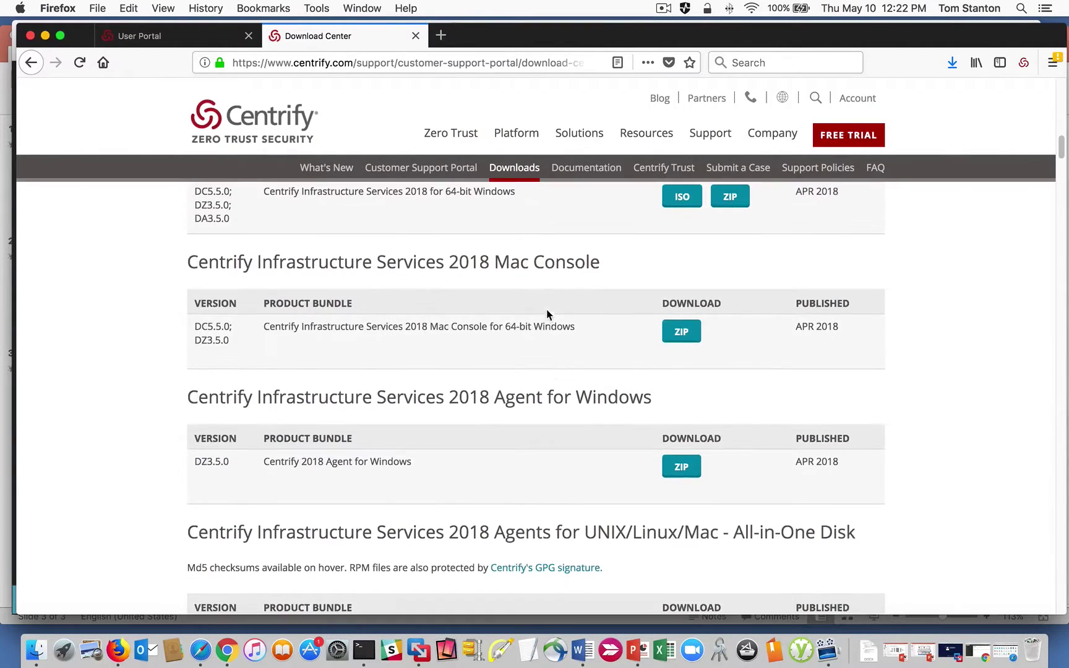
pyautogui.moveTo(581, 324); pyautogui.dragTo(264, 323)
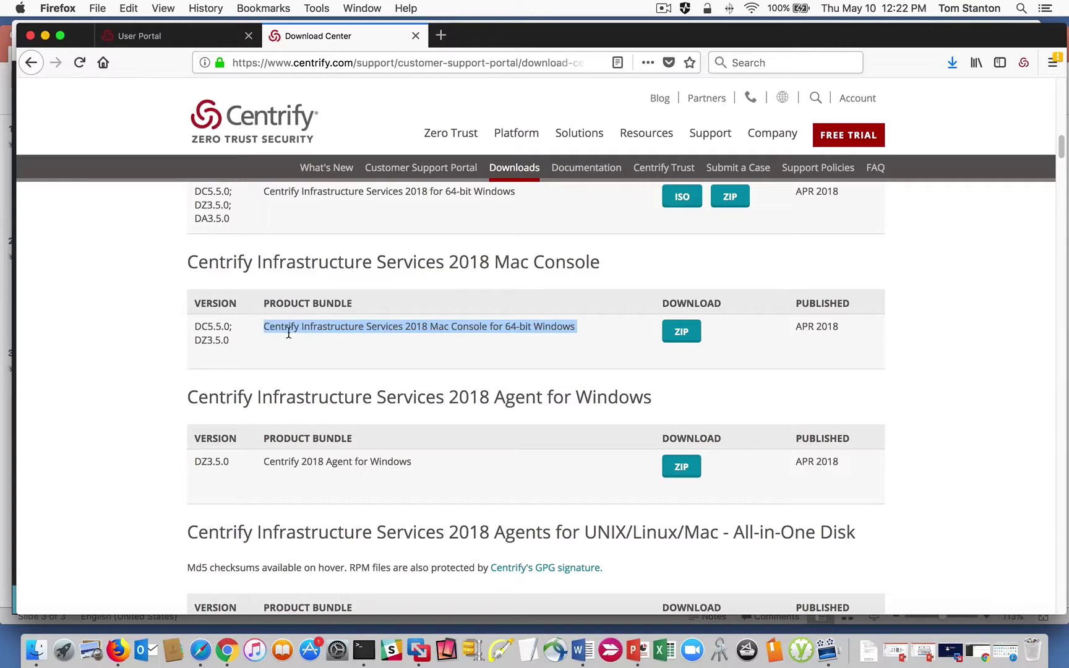
pyautogui.click(526, 342)
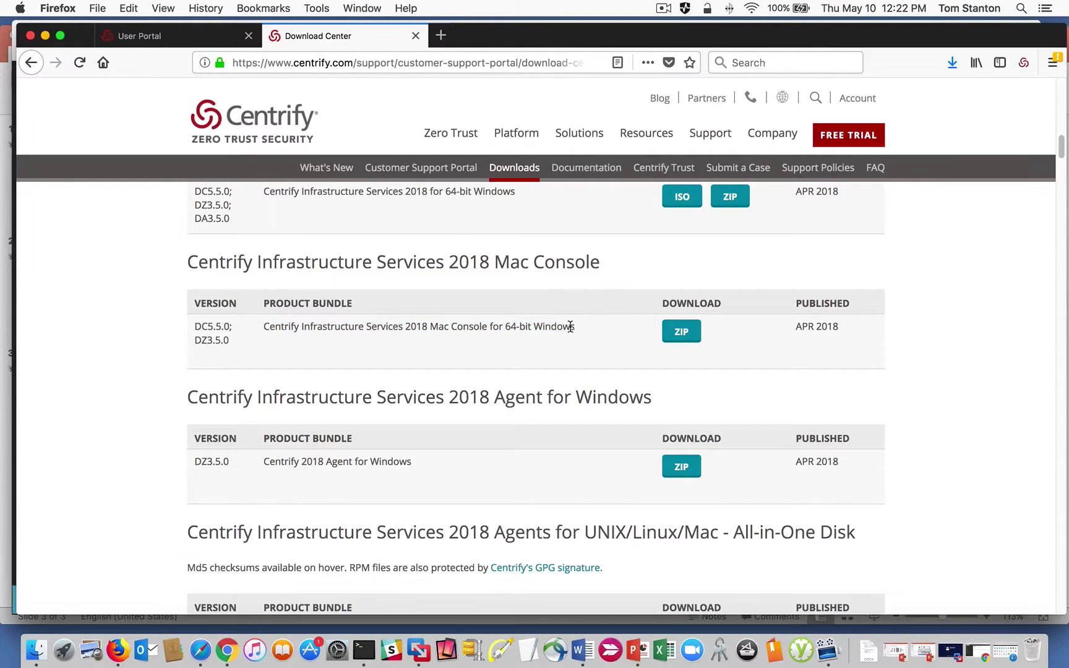
pyautogui.moveTo(578, 326); pyautogui.dragTo(284, 328)
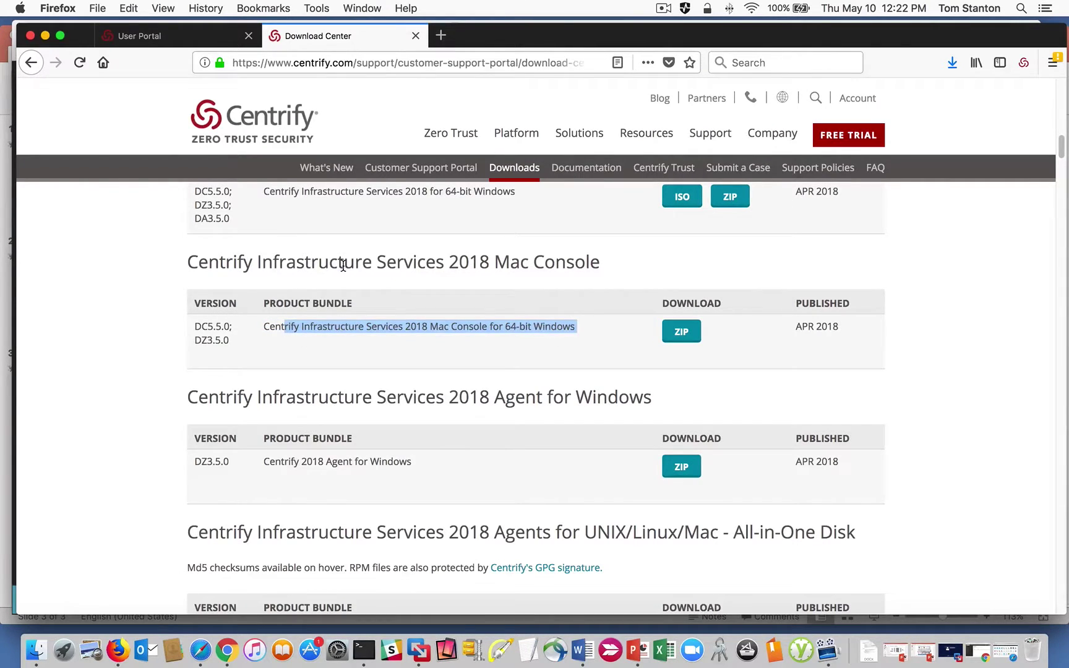
pyautogui.scroll(3, 512, 359)
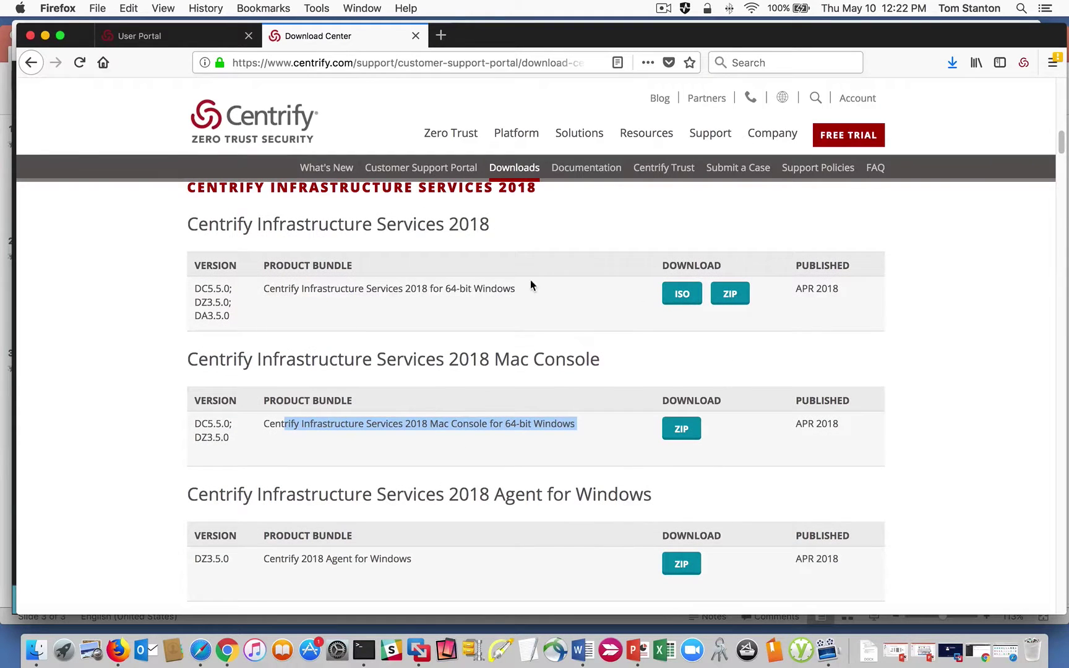
pyautogui.moveTo(264, 290); pyautogui.dragTo(500, 291)
pyautogui.scroll(-5, 511, 408)
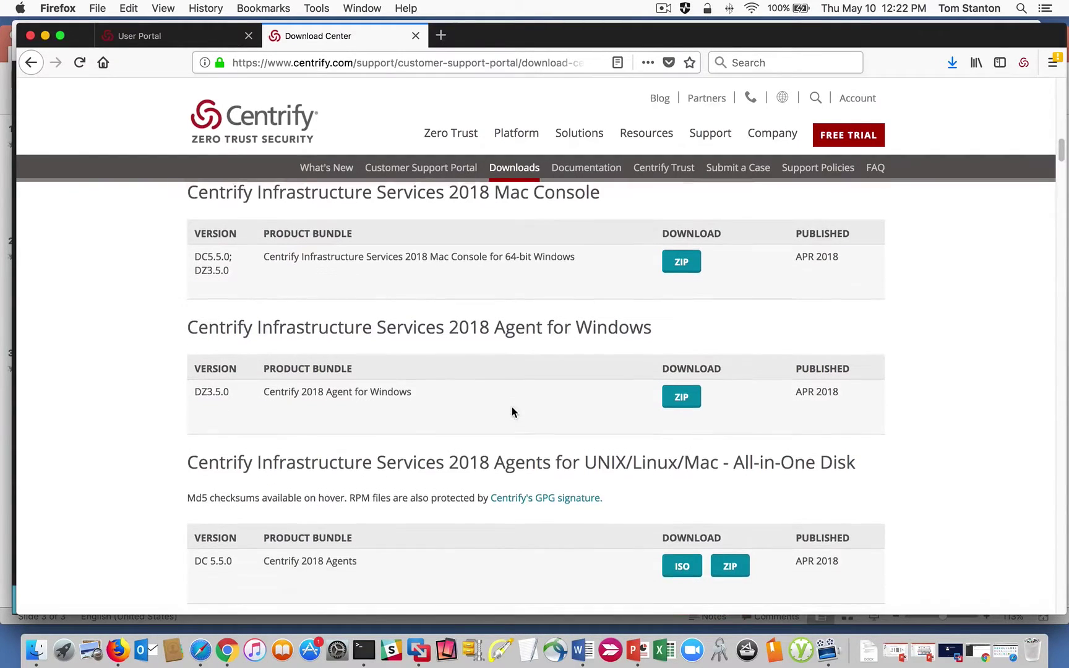
pyautogui.scroll(4, 459, 261)
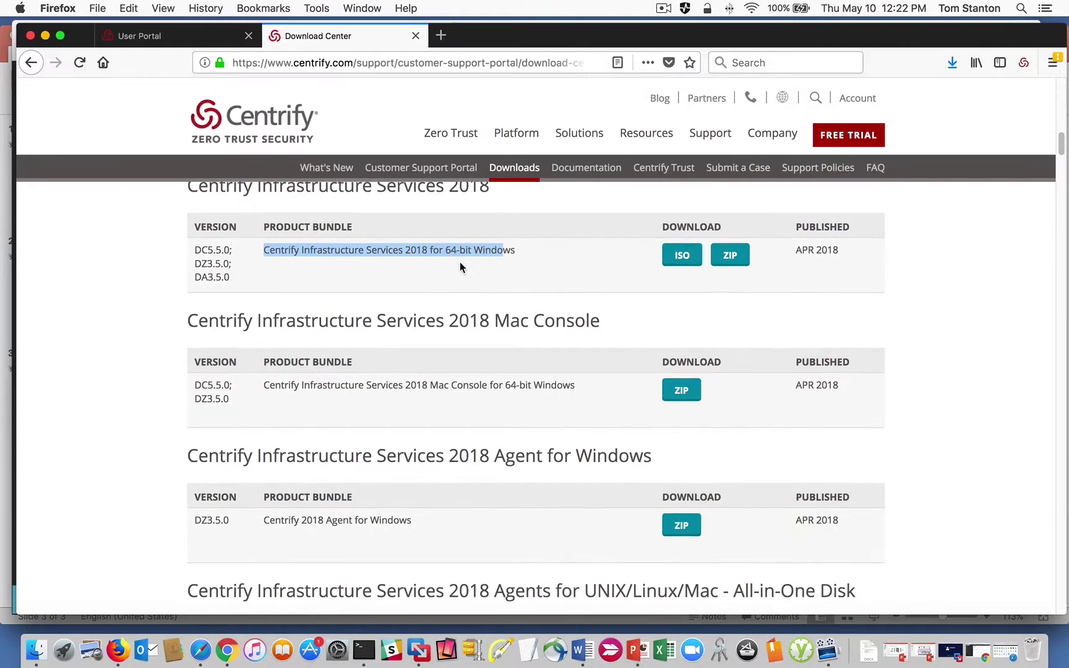
pyautogui.moveTo(436, 481); pyautogui.dragTo(467, 535)
pyautogui.scroll(-7, 482, 370)
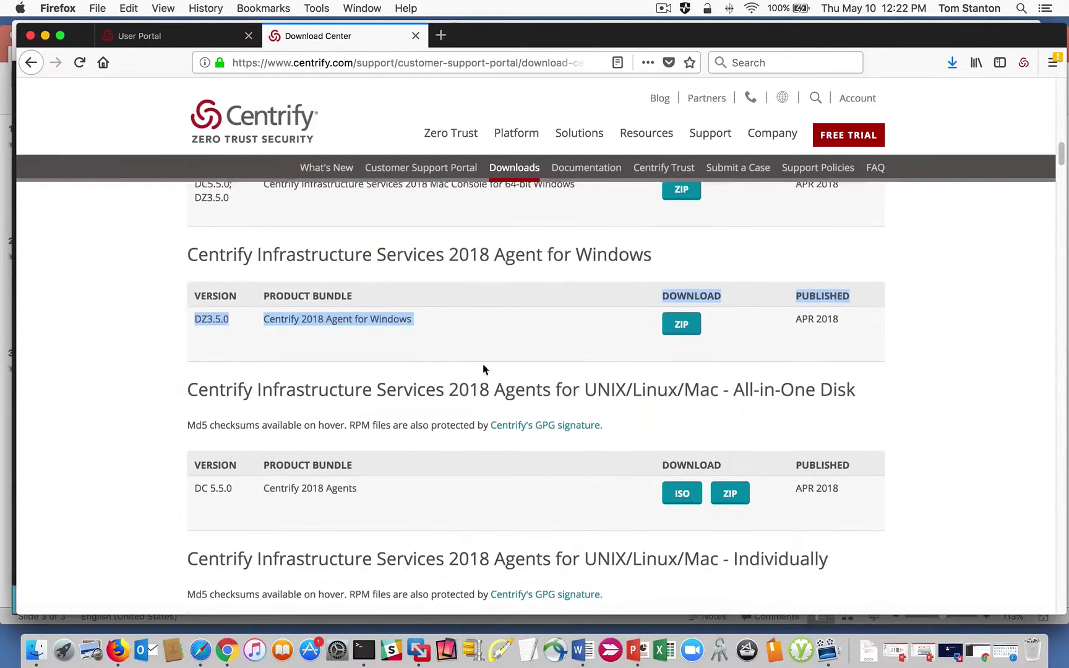
pyautogui.click(427, 285)
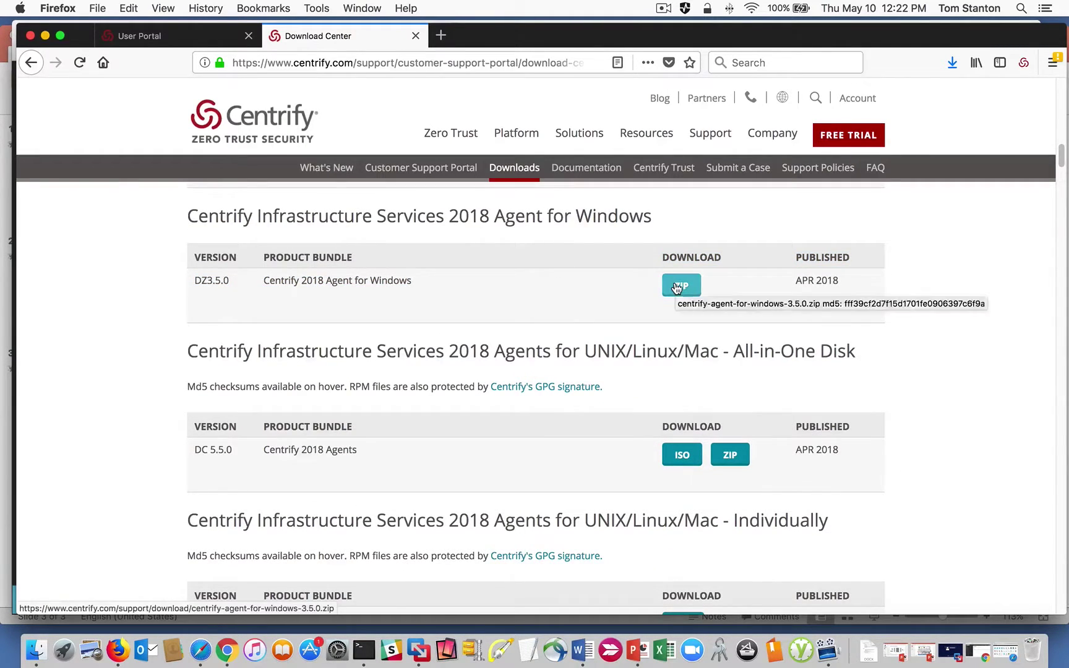
pyautogui.scroll(-3, 670, 296)
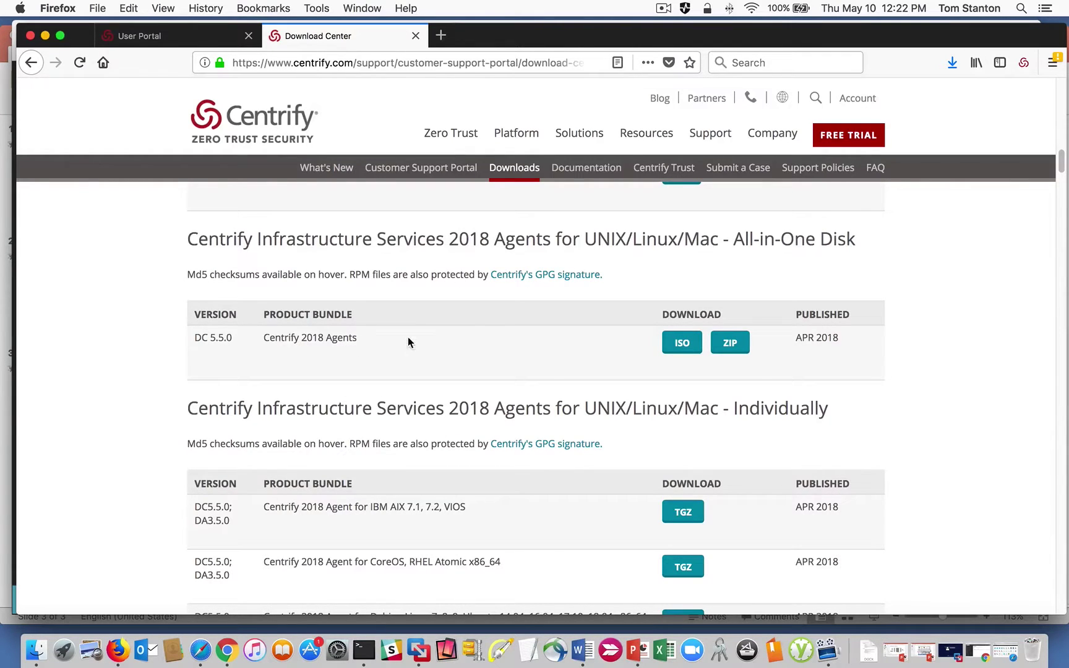
pyautogui.scroll(2, 407, 337)
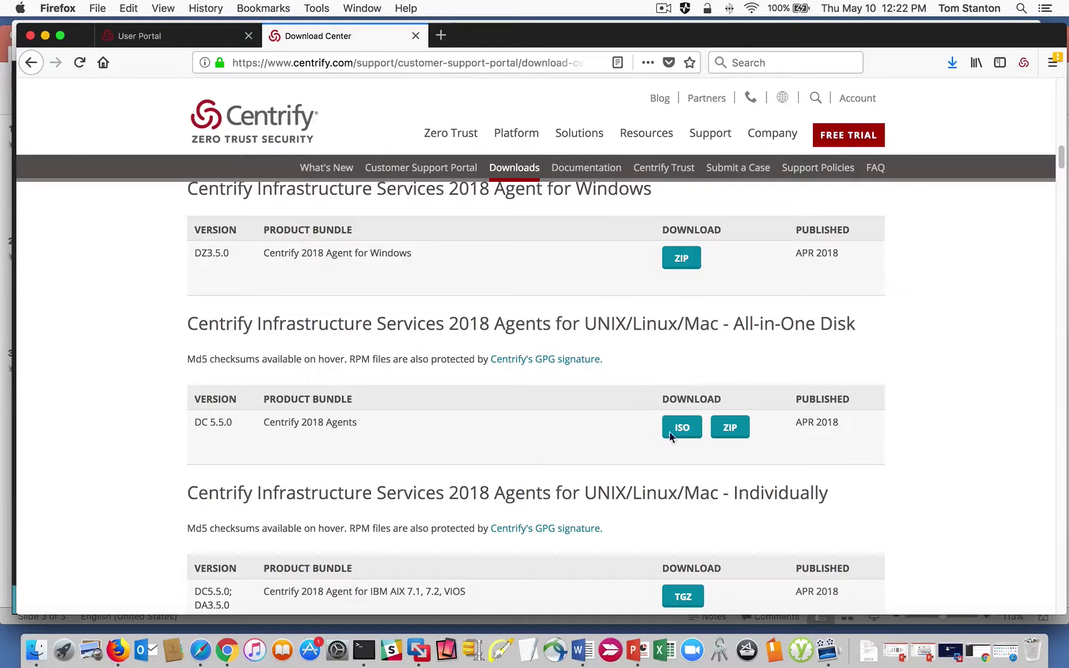
pyautogui.scroll(-5, 558, 418)
pyautogui.scroll(-7, 558, 416)
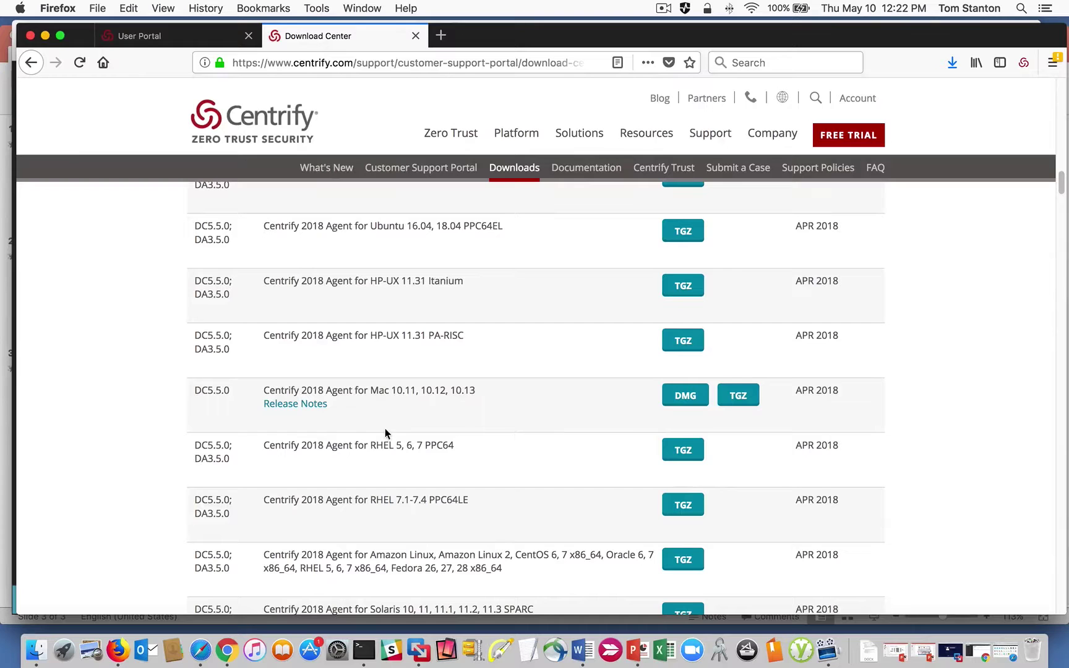
pyautogui.scroll(-2, 374, 399)
pyautogui.moveTo(515, 494); pyautogui.dragTo(272, 482)
pyautogui.click(501, 503)
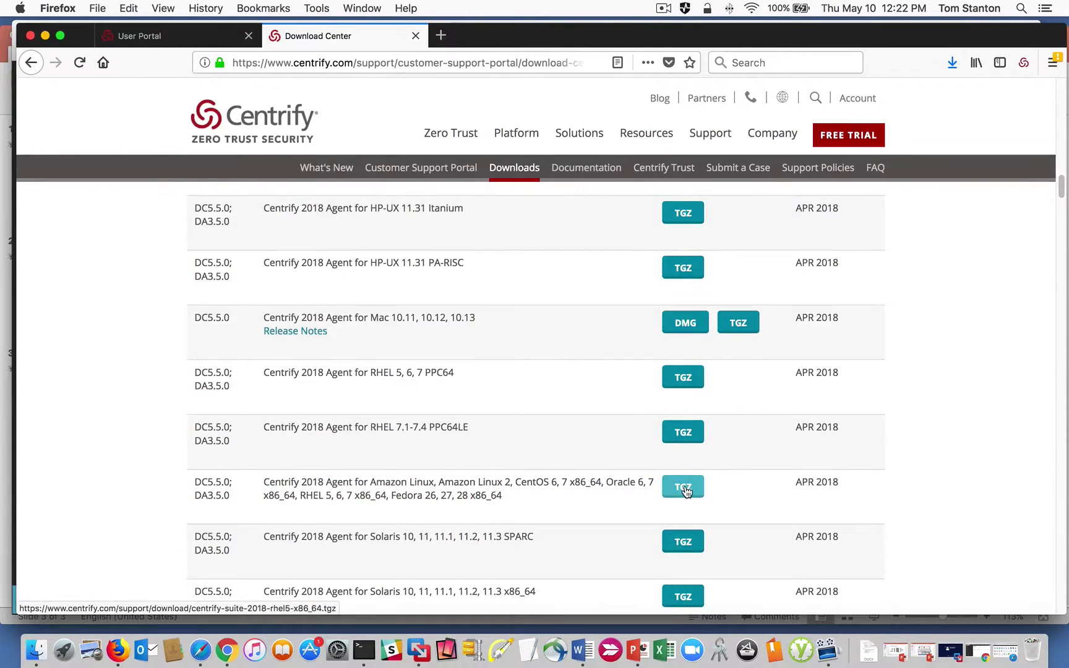
pyautogui.scroll(20, 649, 476)
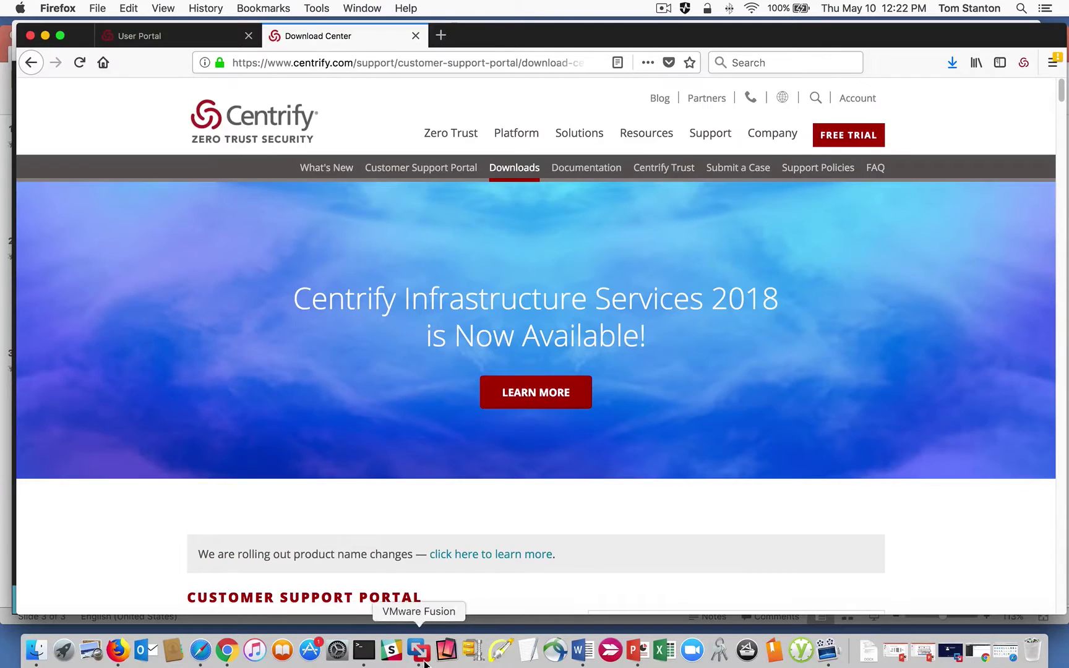
# Open Software > Centrify-Suite-2018-mgmt-win64 > Centrify-Suite-2018-mgmt-win64 and run autorun.
pyautogui.click(418, 649)
pyautogui.doubleClick(205, 319)
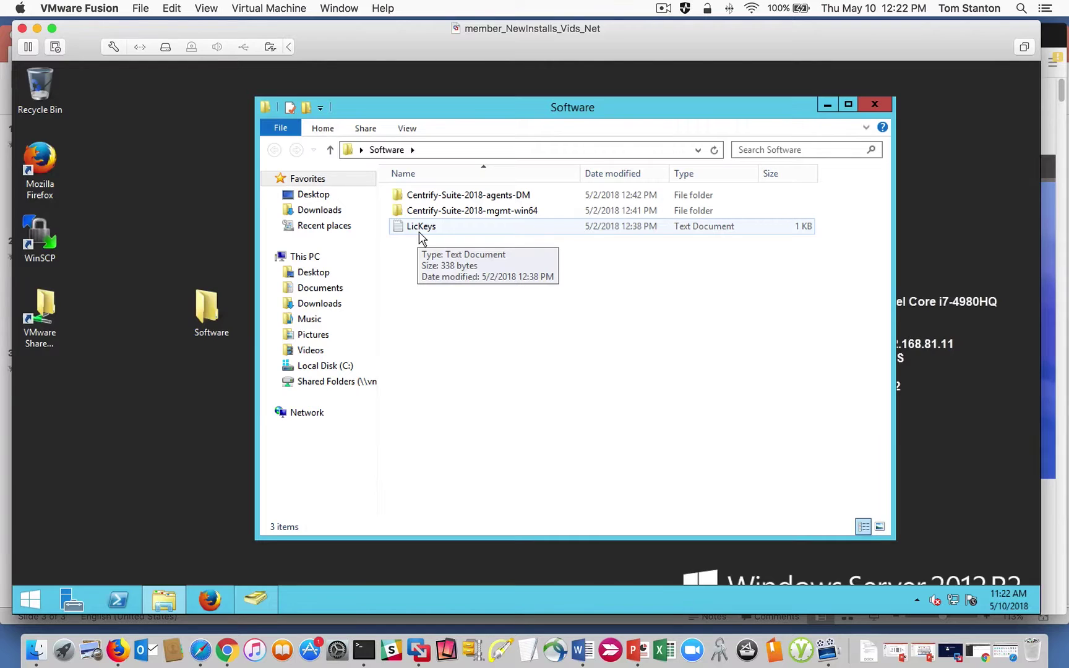
pyautogui.click(502, 215)
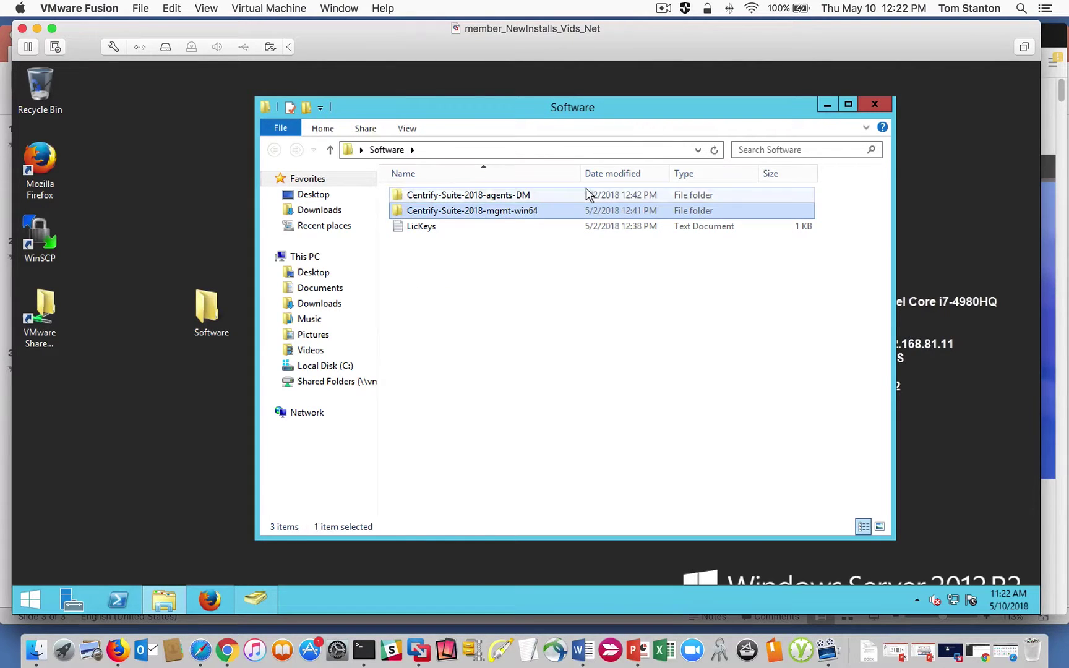
pyautogui.doubleClick(462, 211)
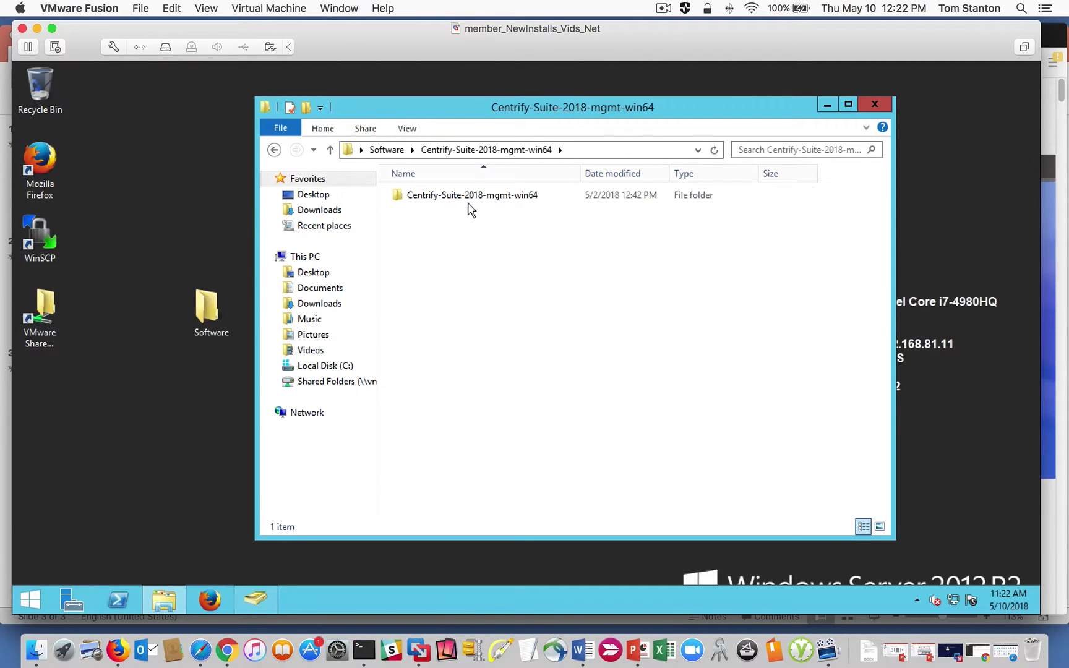
pyautogui.click(469, 201)
pyautogui.doubleClick(469, 196)
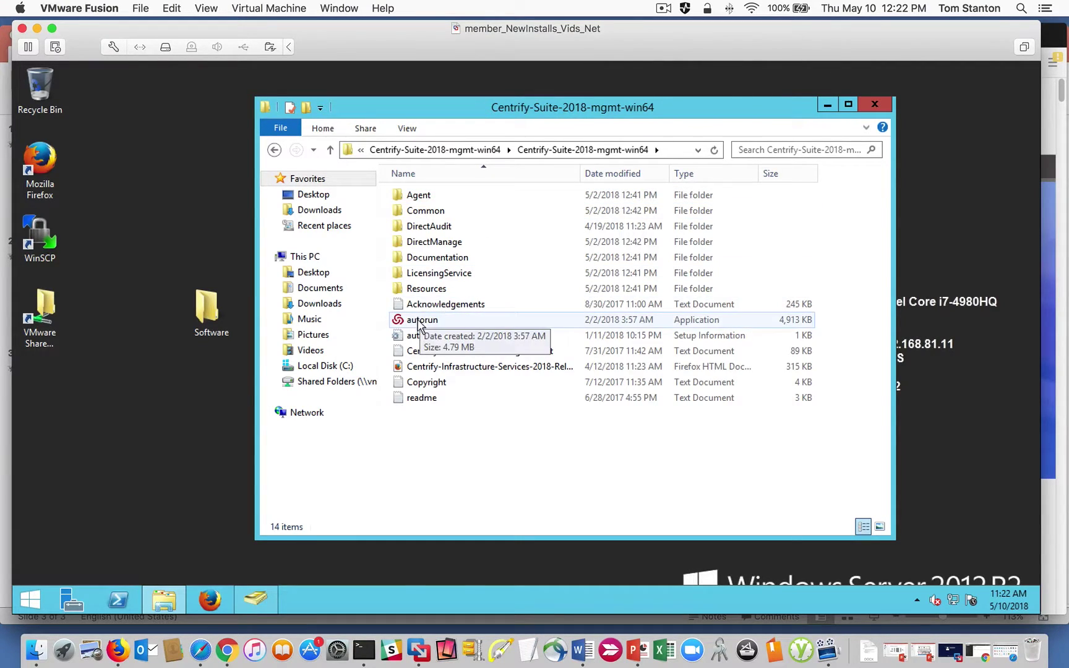
pyautogui.doubleClick(420, 321)
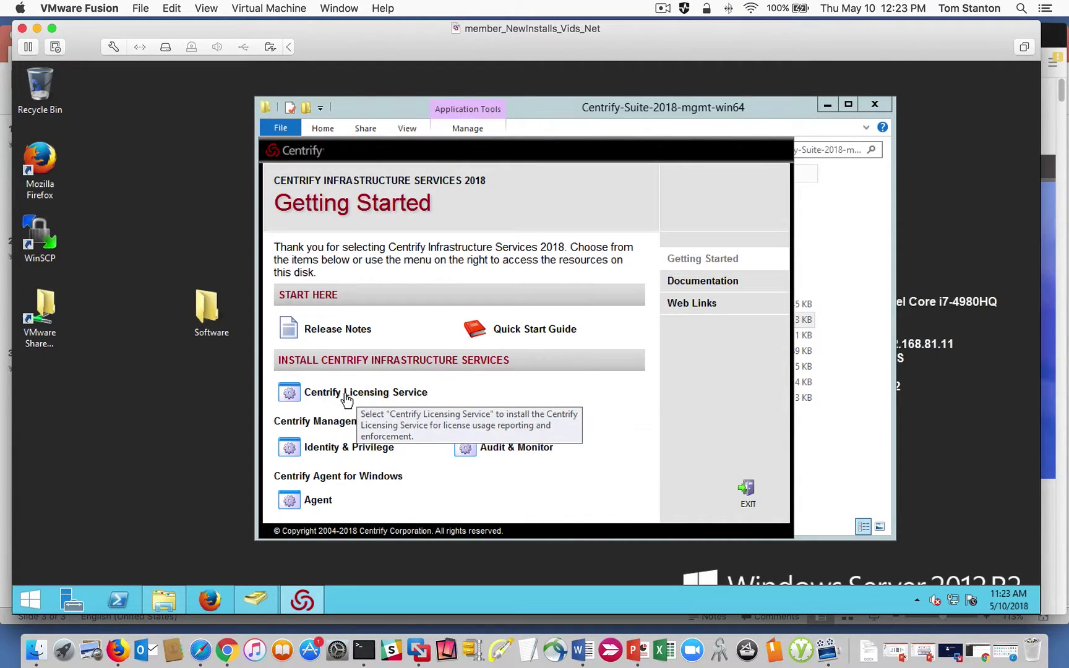
pyautogui.click(328, 451)
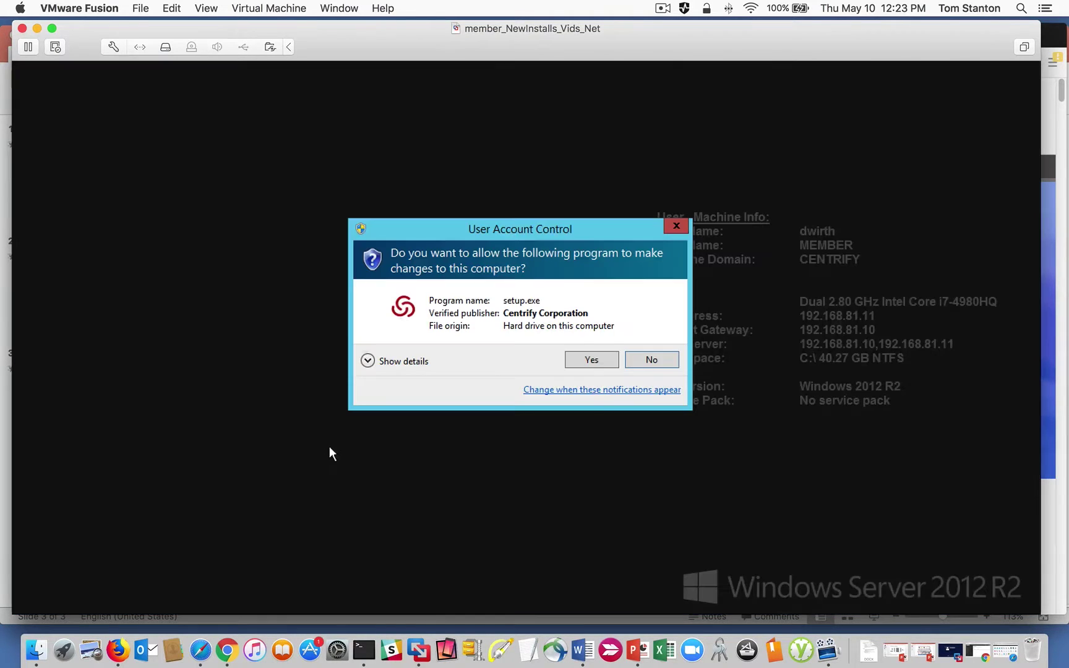
pyautogui.click(594, 359)
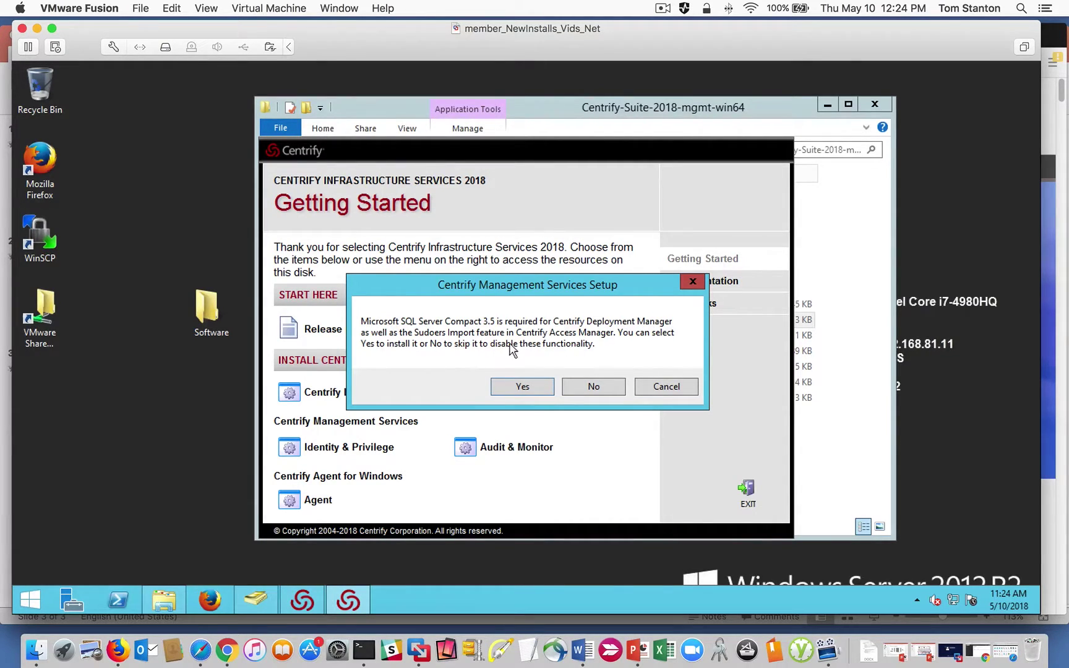
pyautogui.click(658, 386)
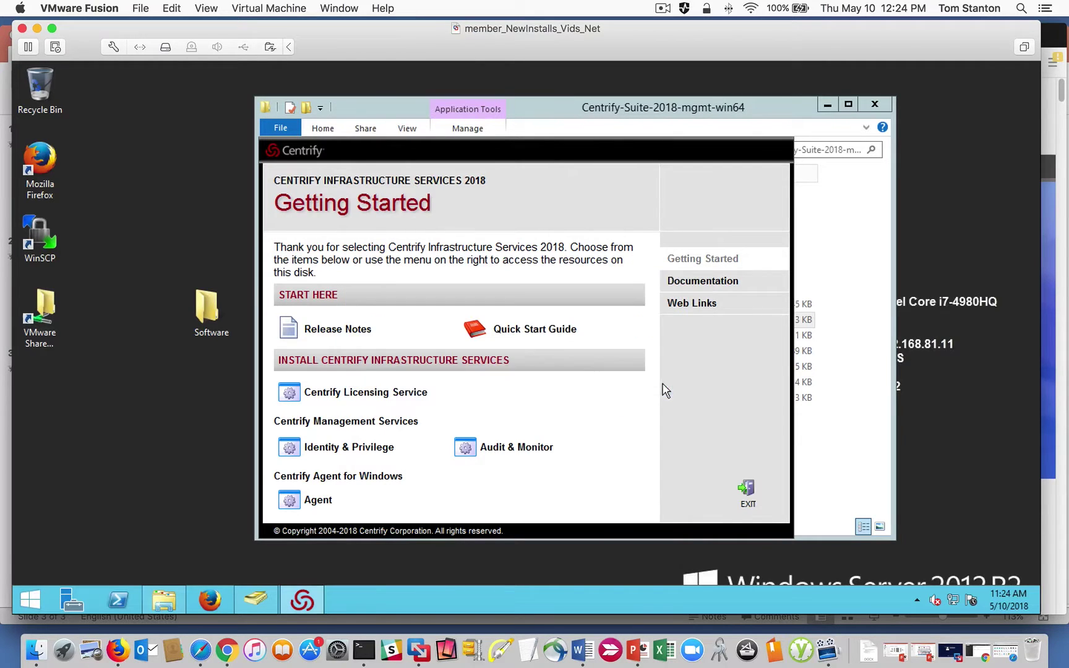
# Exit the launcher, open Common > Microsoft SQL Server Compact 3.5, and run SSCERuntime_x64-ENU.
pyautogui.click(746, 493)
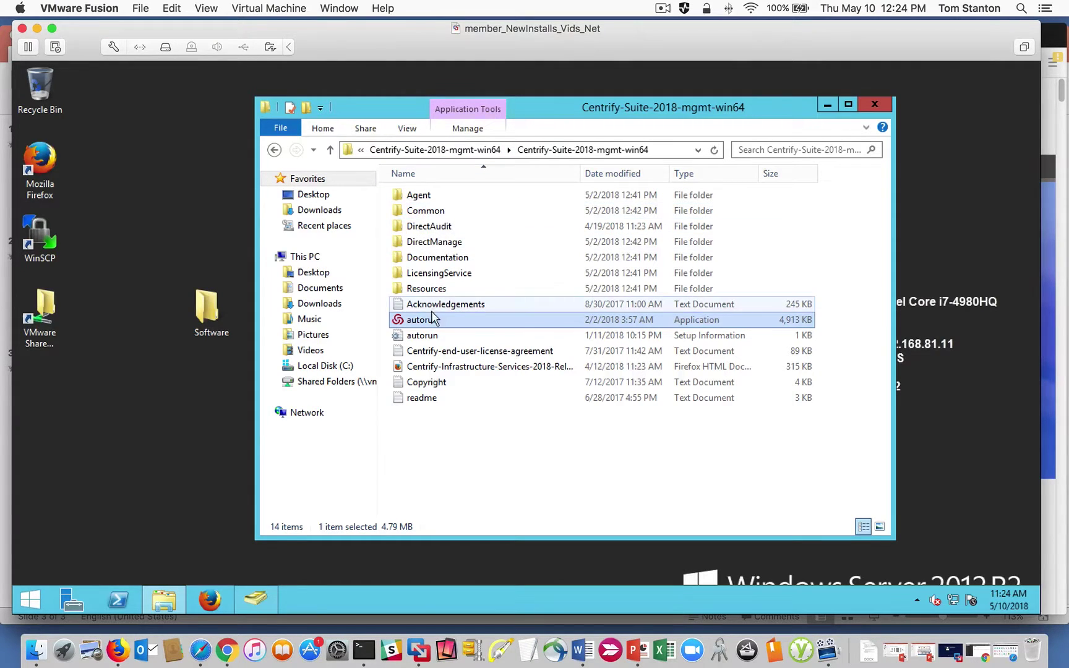
pyautogui.doubleClick(424, 213)
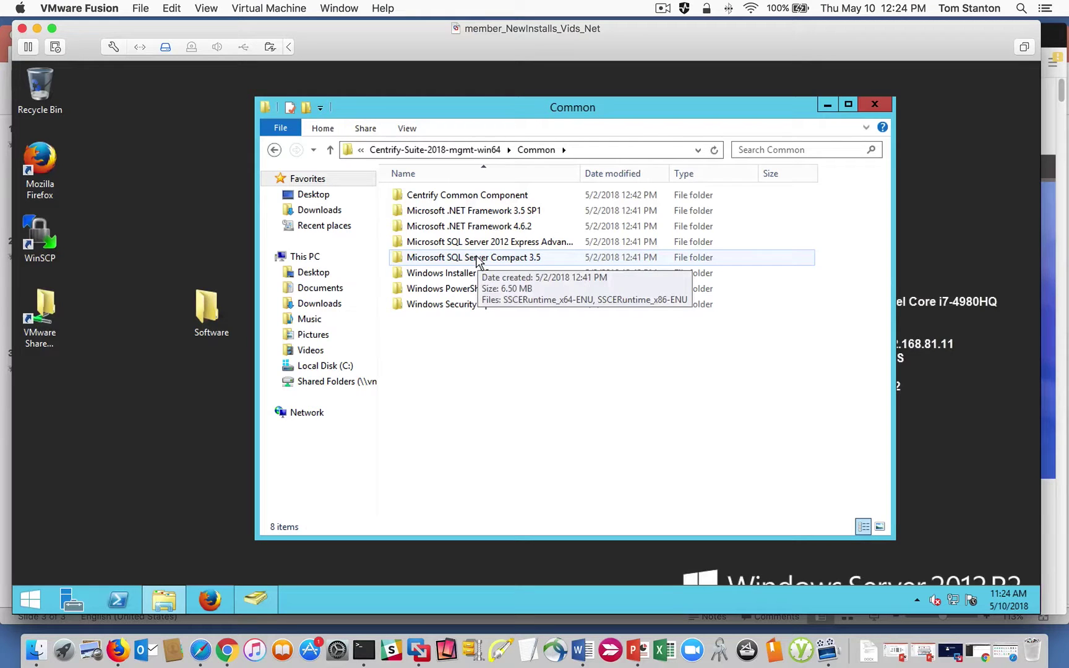
pyautogui.doubleClick(476, 260)
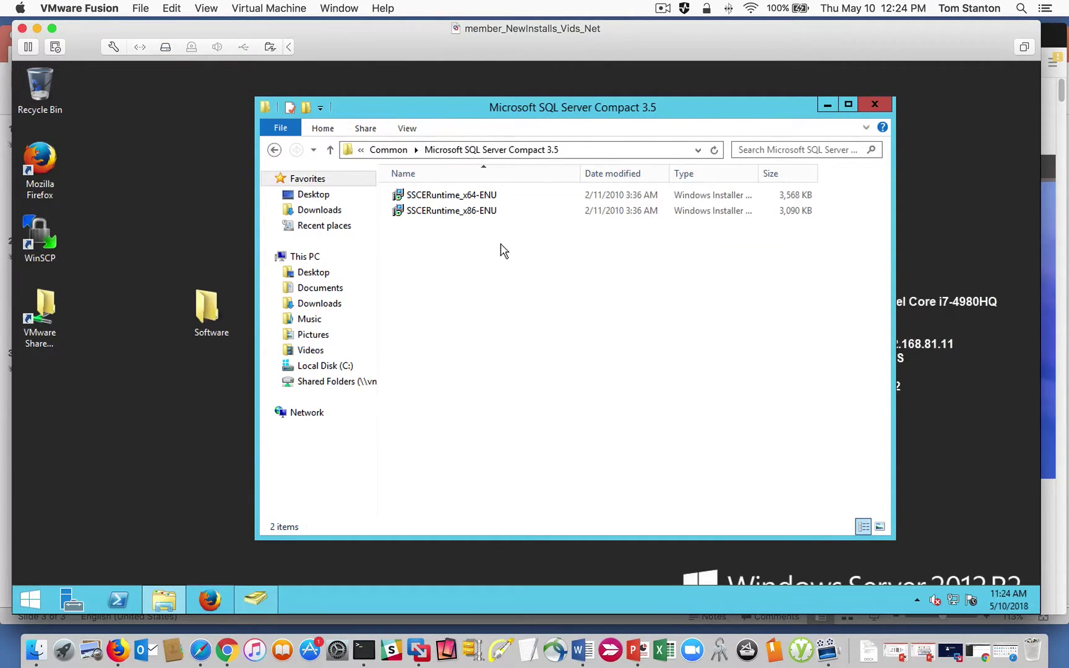
pyautogui.doubleClick(457, 196)
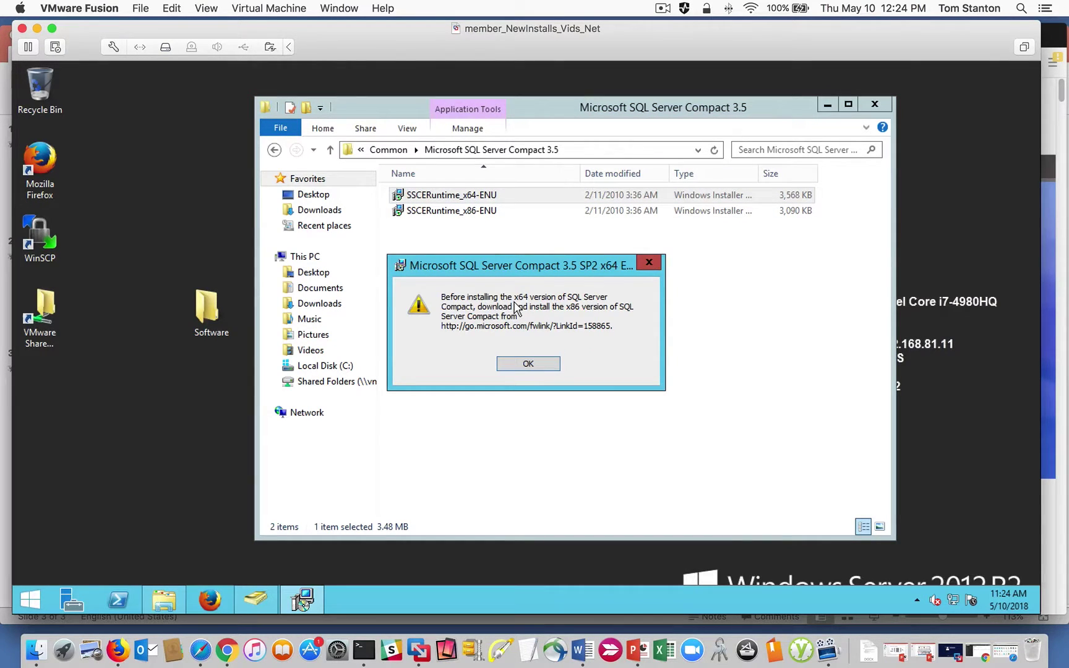
# Dismiss the warning, then install SSCERuntime_x86-ENU, accepting its license agreement.
pyautogui.click(524, 363)
pyautogui.doubleClick(450, 211)
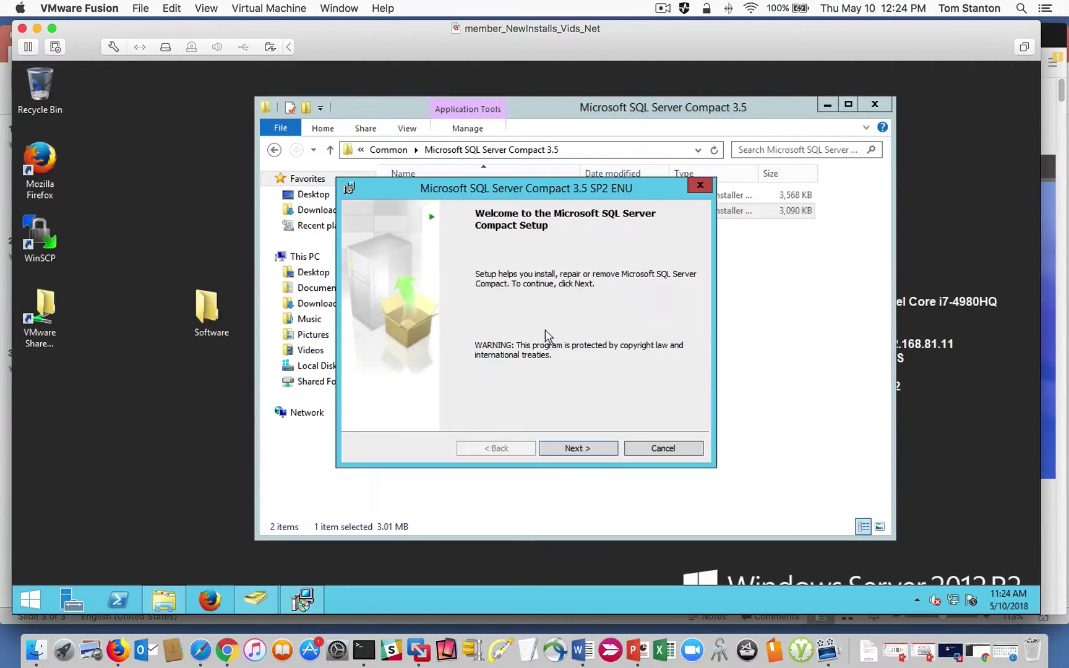
pyautogui.click(584, 452)
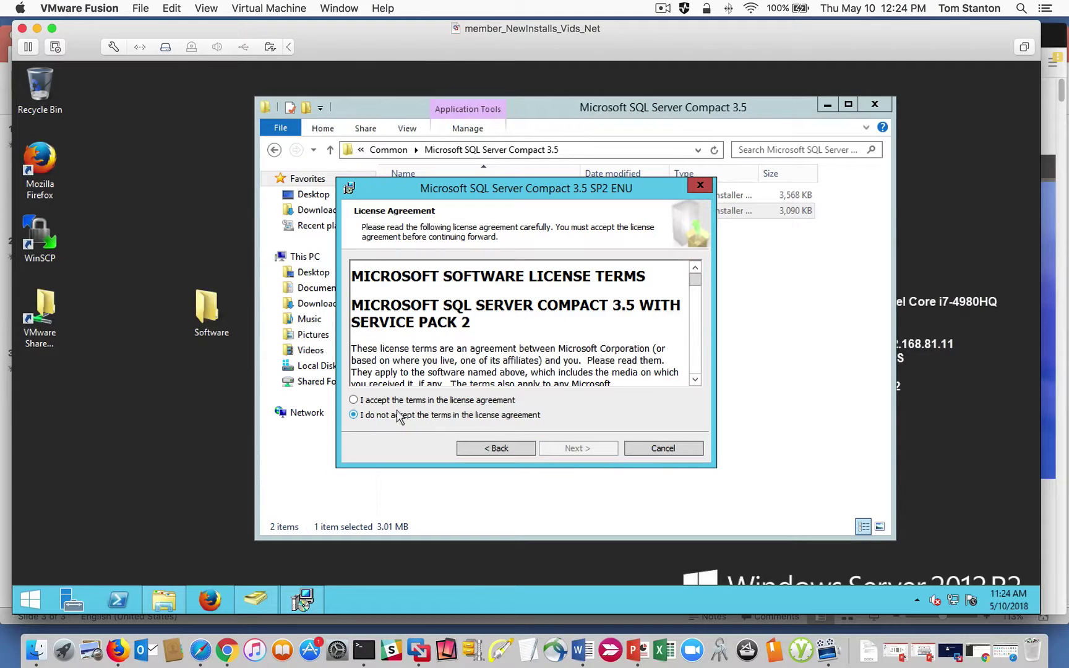
pyautogui.click(376, 402)
pyautogui.click(583, 450)
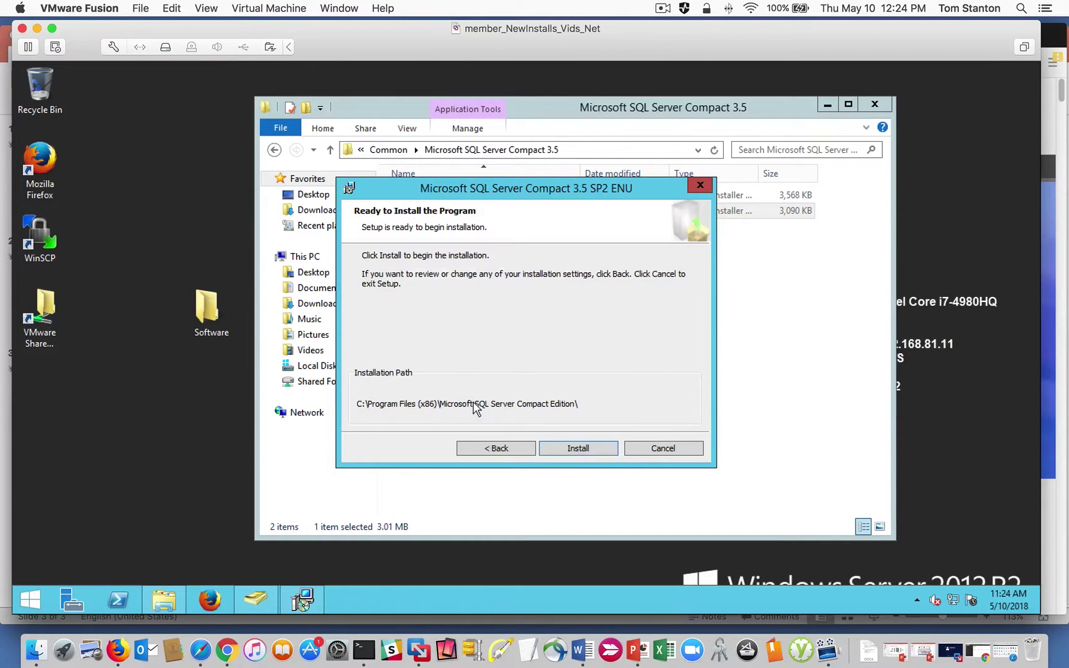
pyautogui.click(601, 450)
pyautogui.click(589, 361)
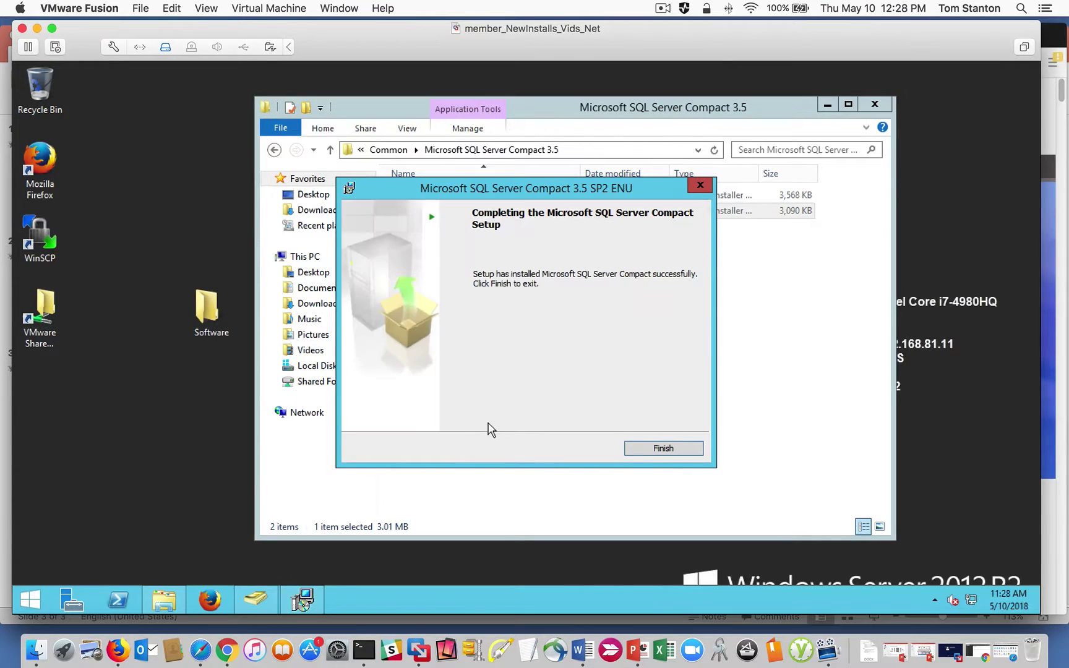
pyautogui.click(663, 448)
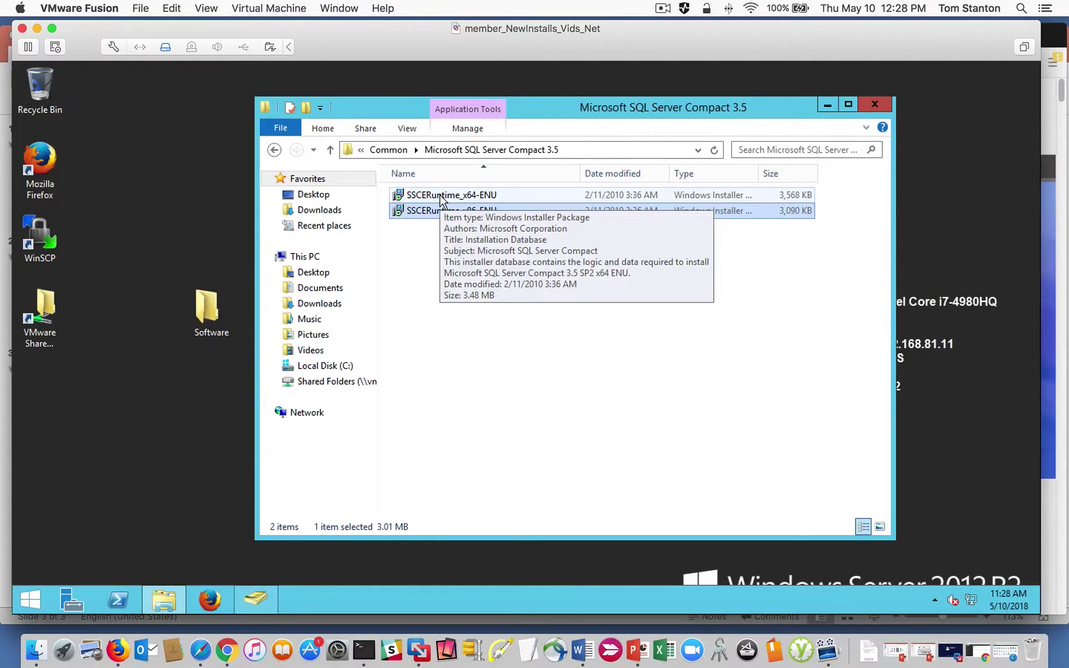
# Install SSCERuntime_x64-ENU, accepting its license agreement.
pyautogui.doubleClick(440, 195)
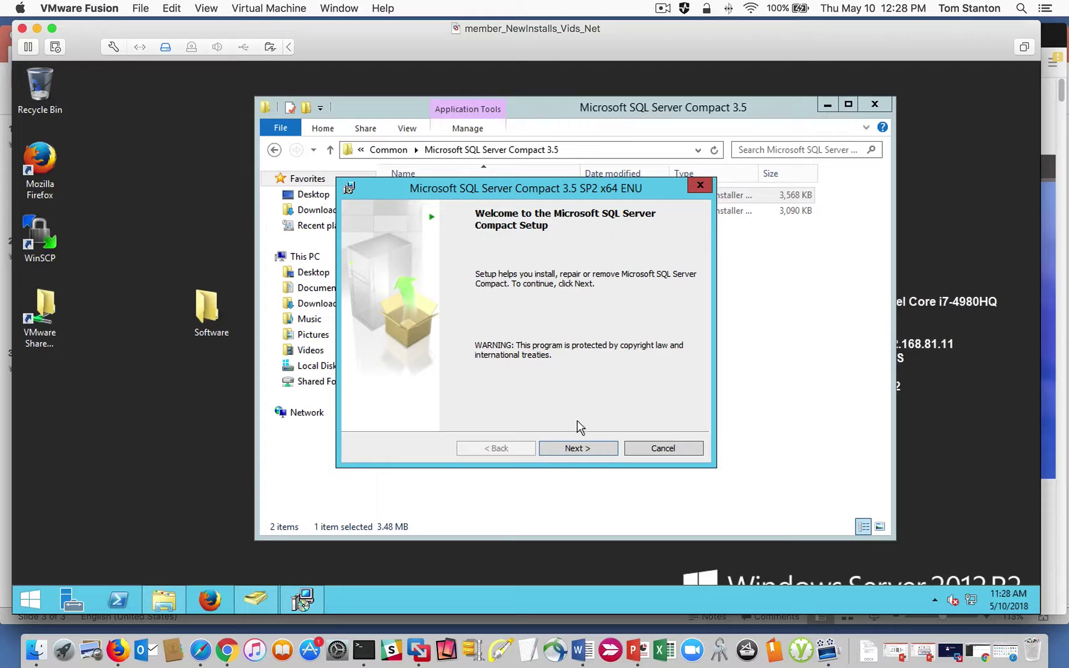
pyautogui.click(579, 447)
pyautogui.click(352, 399)
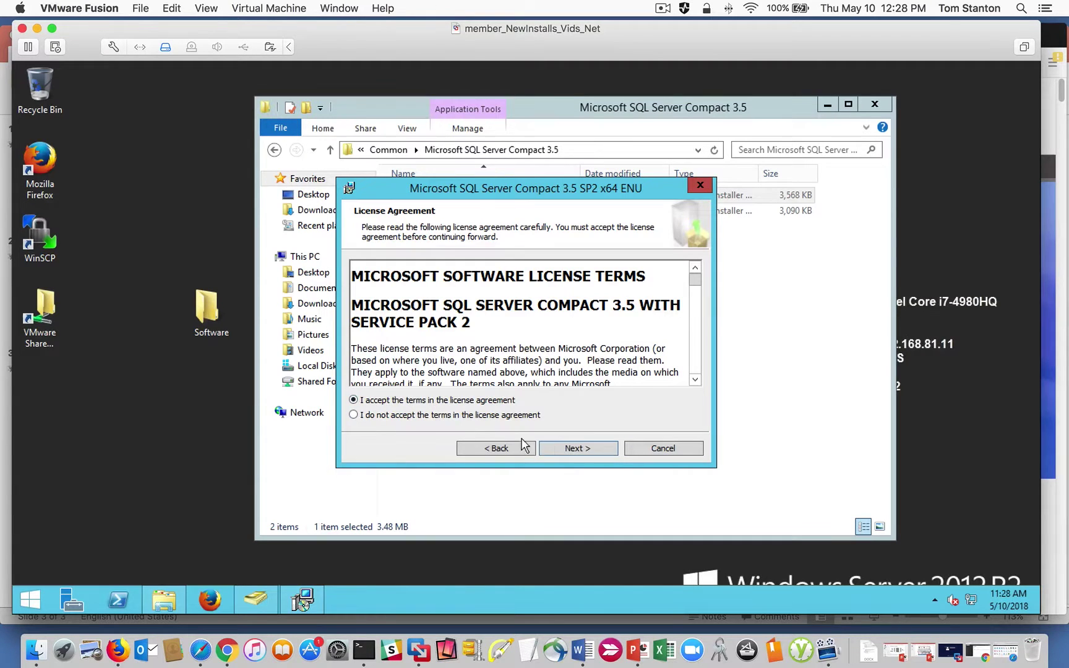
pyautogui.click(565, 445)
pyautogui.click(562, 447)
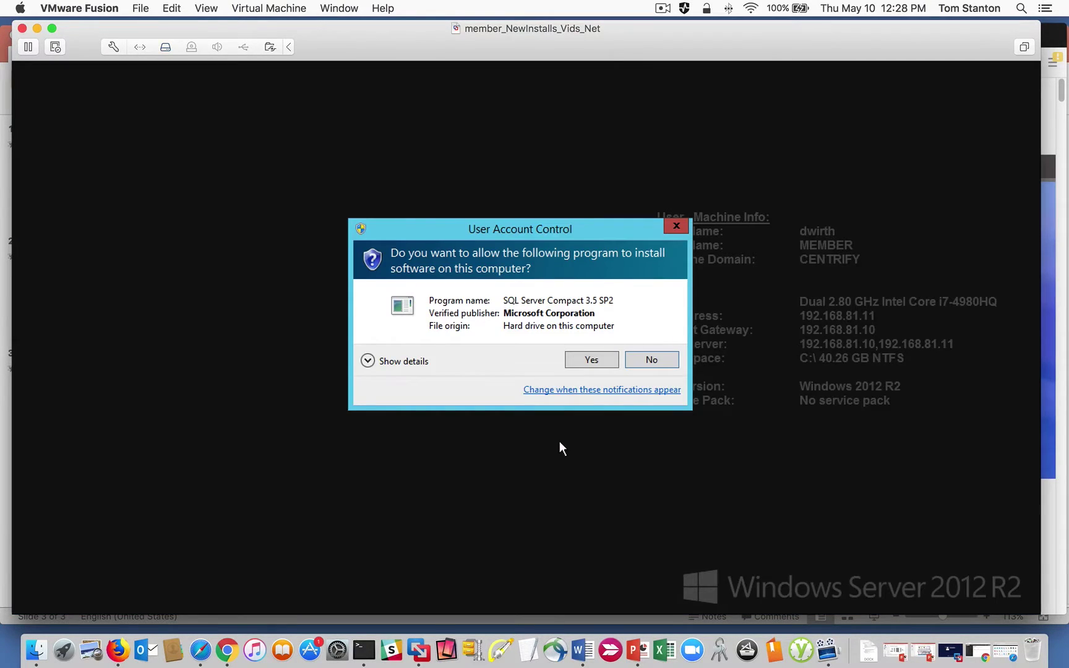
pyautogui.click(591, 360)
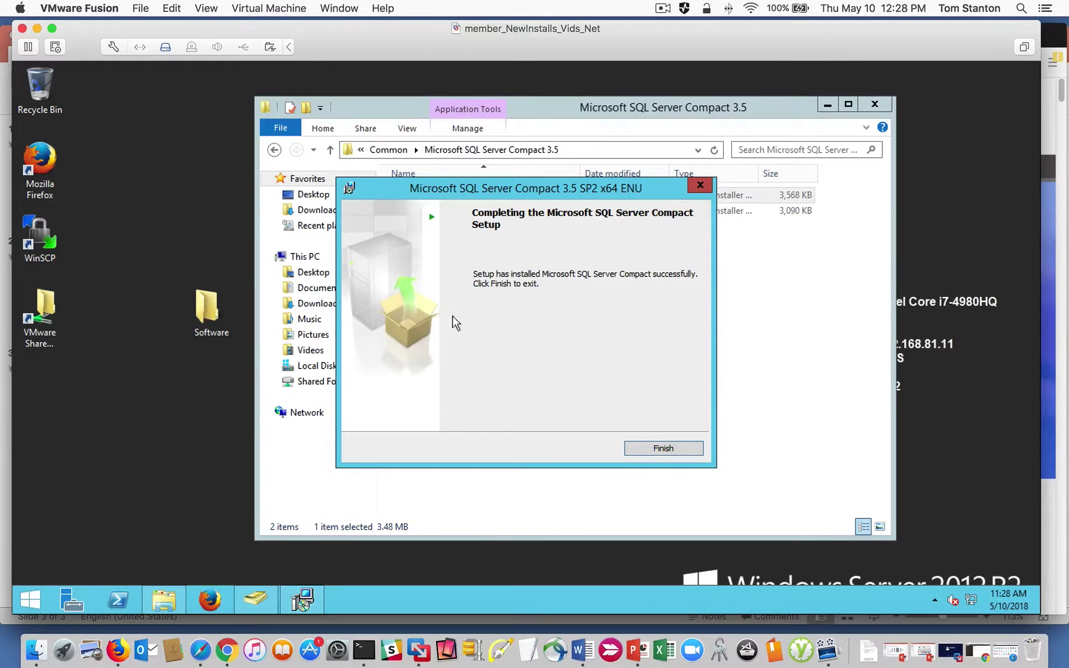
pyautogui.click(649, 450)
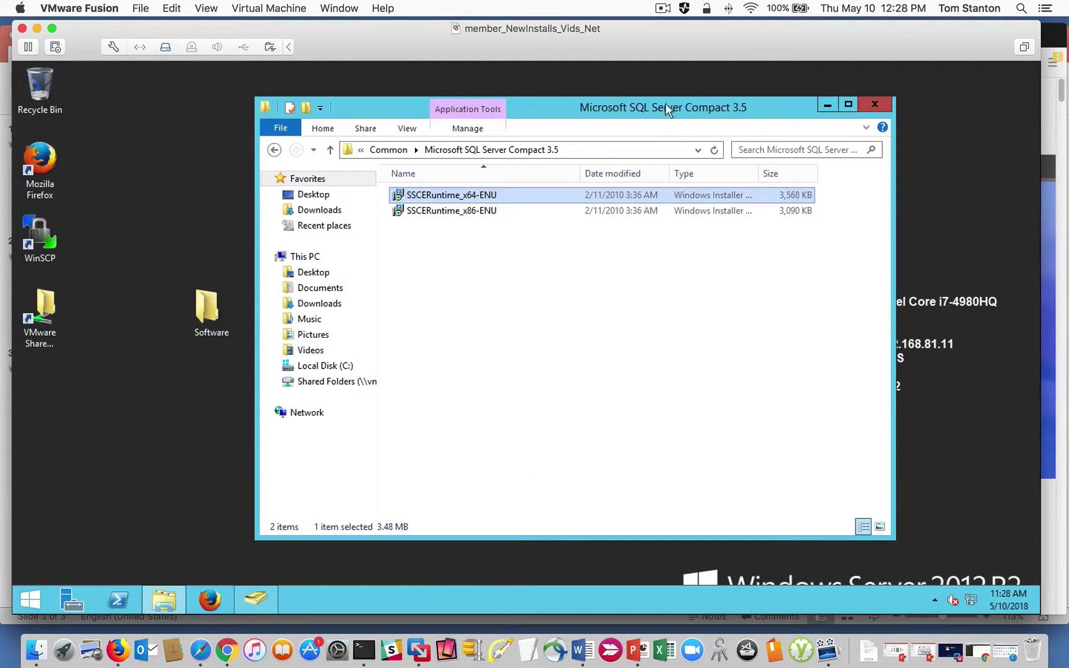
# Return to the Centrify-Suite-2018-mgmt-win64 folder, rerun autorun and restart the Identity & Privilege installation.
pyautogui.click(283, 151)
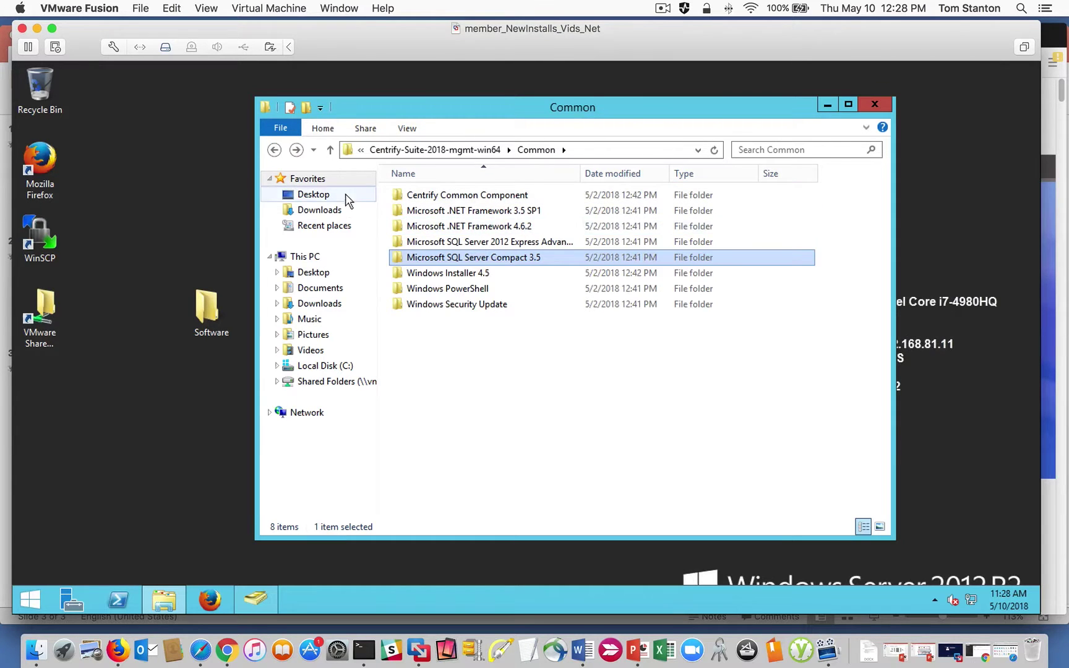
pyautogui.click(275, 150)
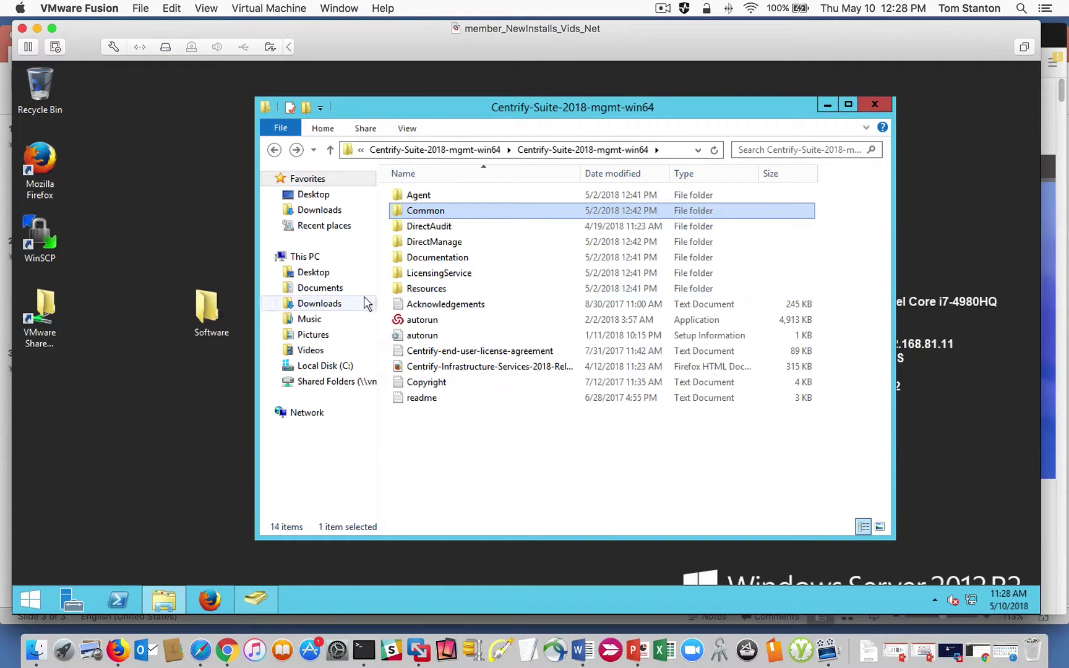
pyautogui.doubleClick(416, 322)
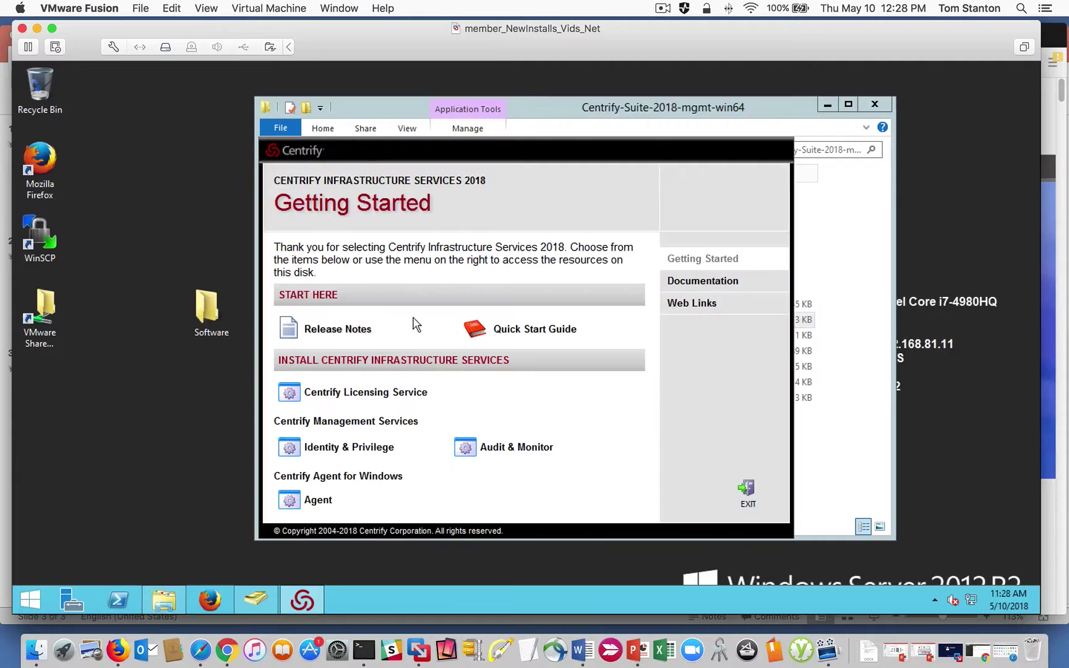
pyautogui.click(334, 447)
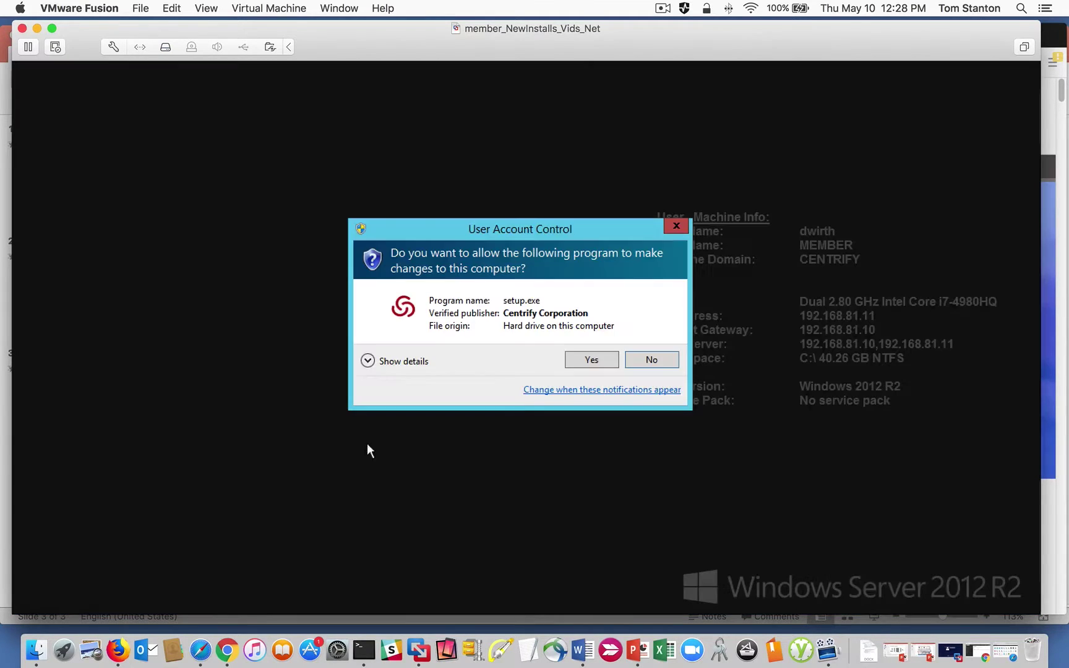
pyautogui.click(580, 365)
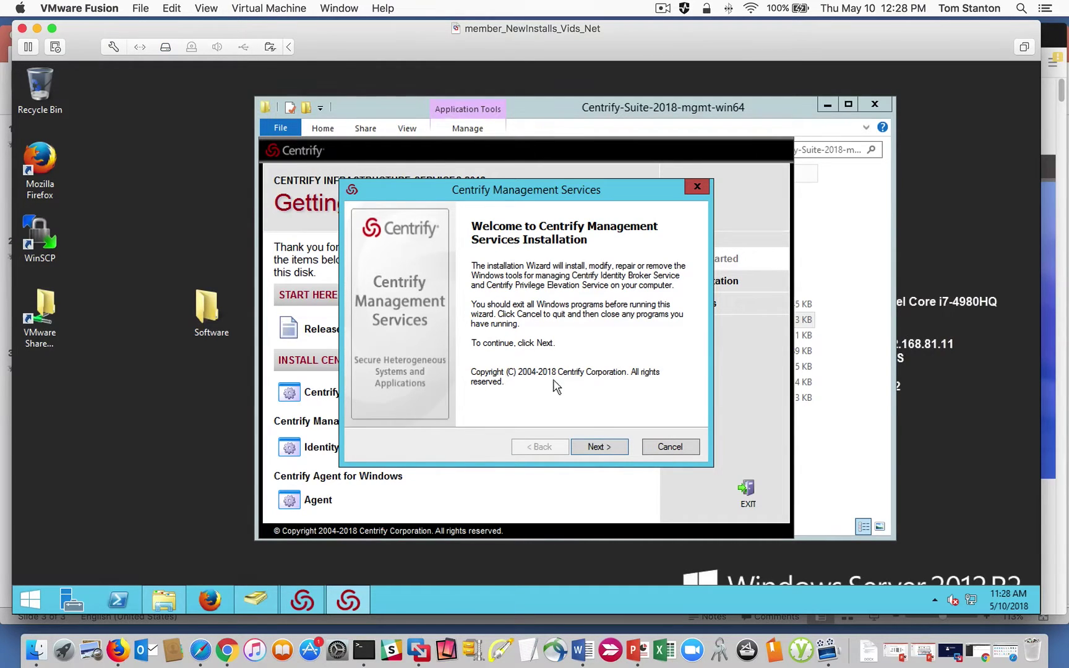
# Accept the license terms and register with the user name and company 'Centrify'.
pyautogui.click(597, 446)
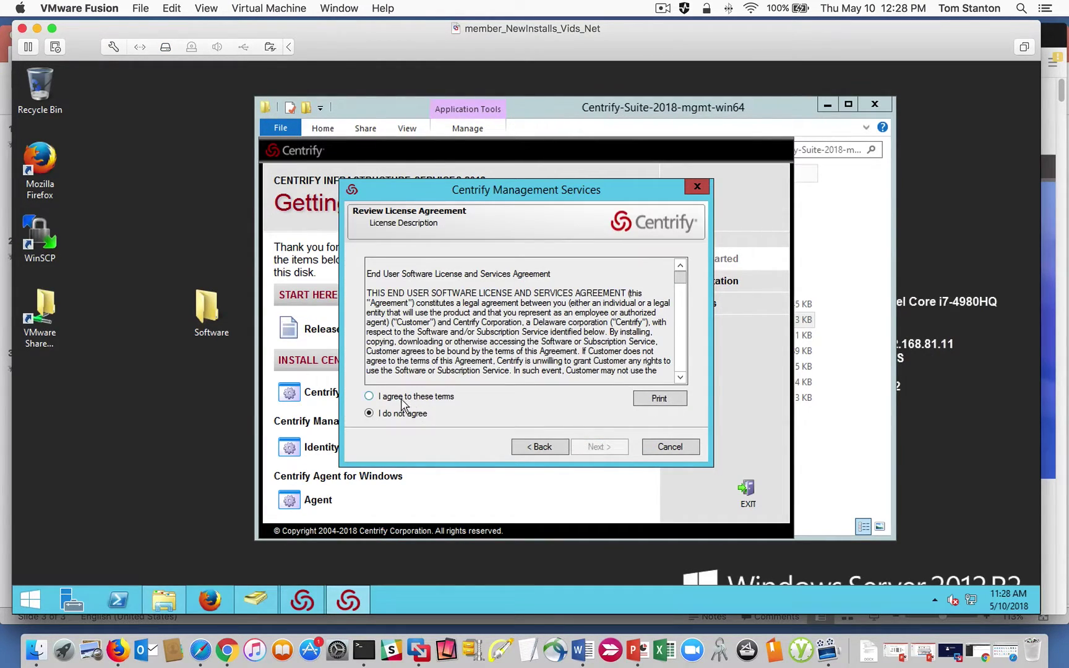
pyautogui.click(401, 398)
pyautogui.click(598, 446)
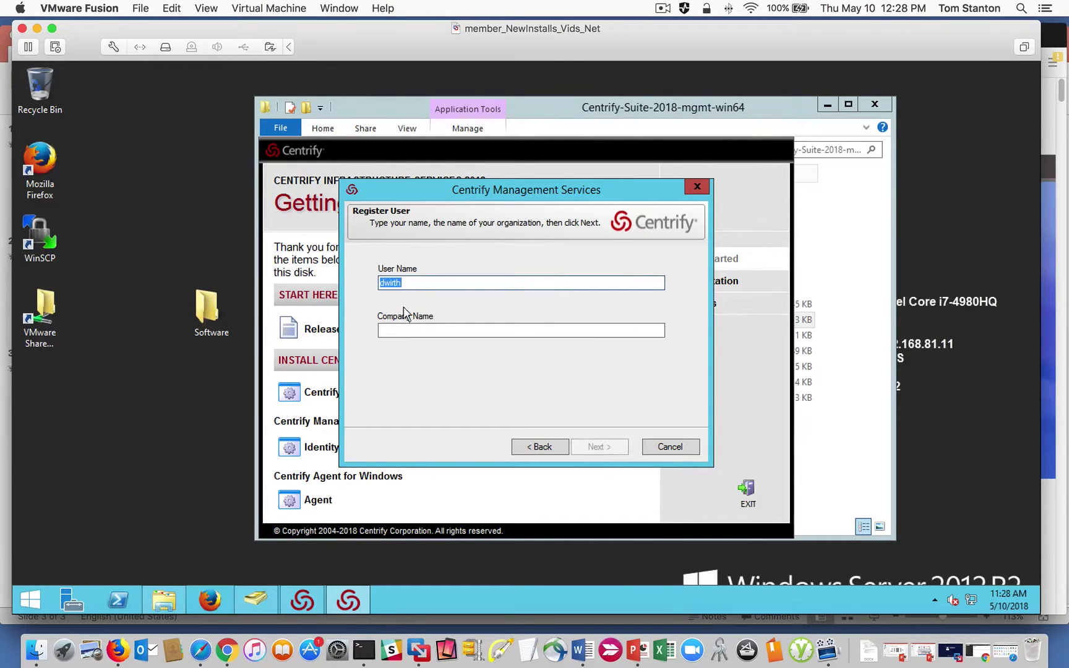
pyautogui.click(406, 329)
pyautogui.write('Centrify')
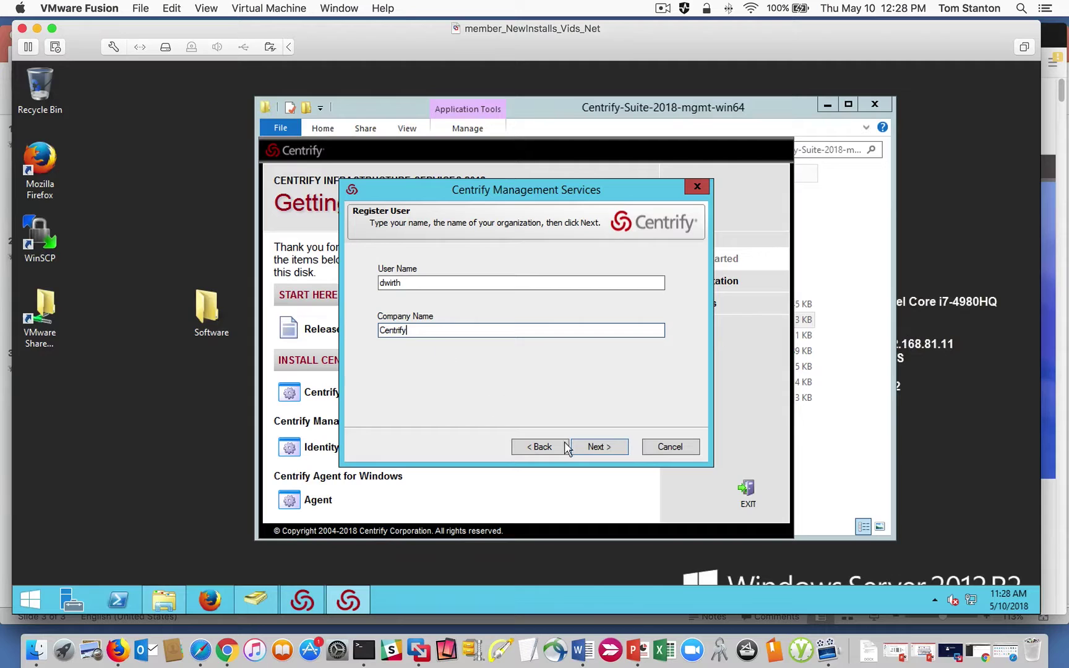
pyautogui.click(591, 443)
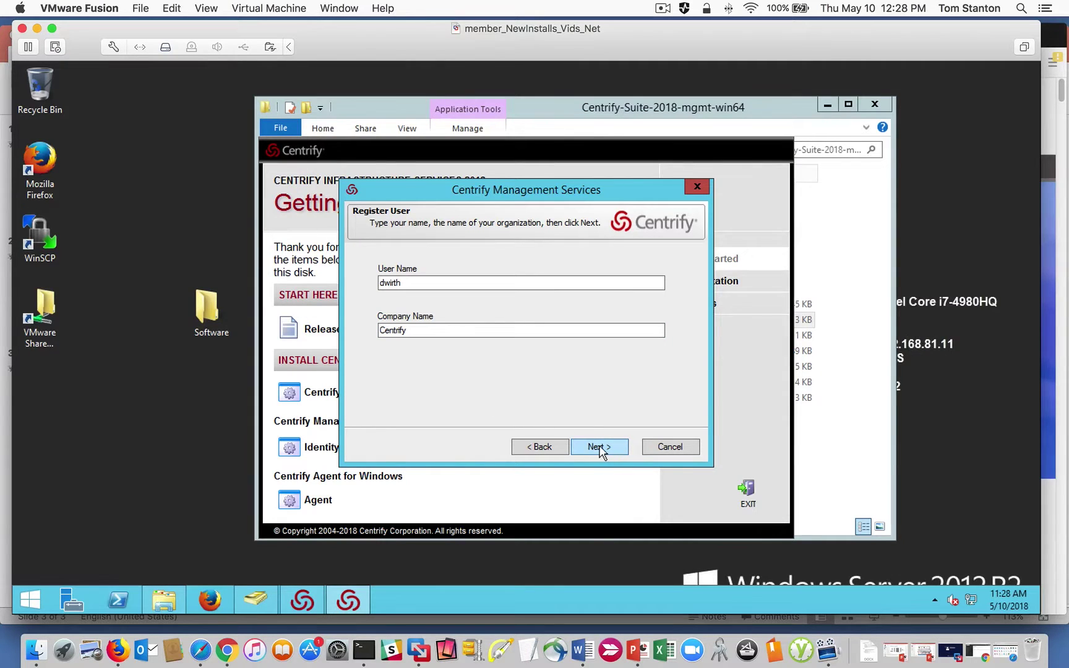
# Expand the Administration, Access Manager and Utilities component trees and tick Zone Provisioning Agent.
pyautogui.click(598, 446)
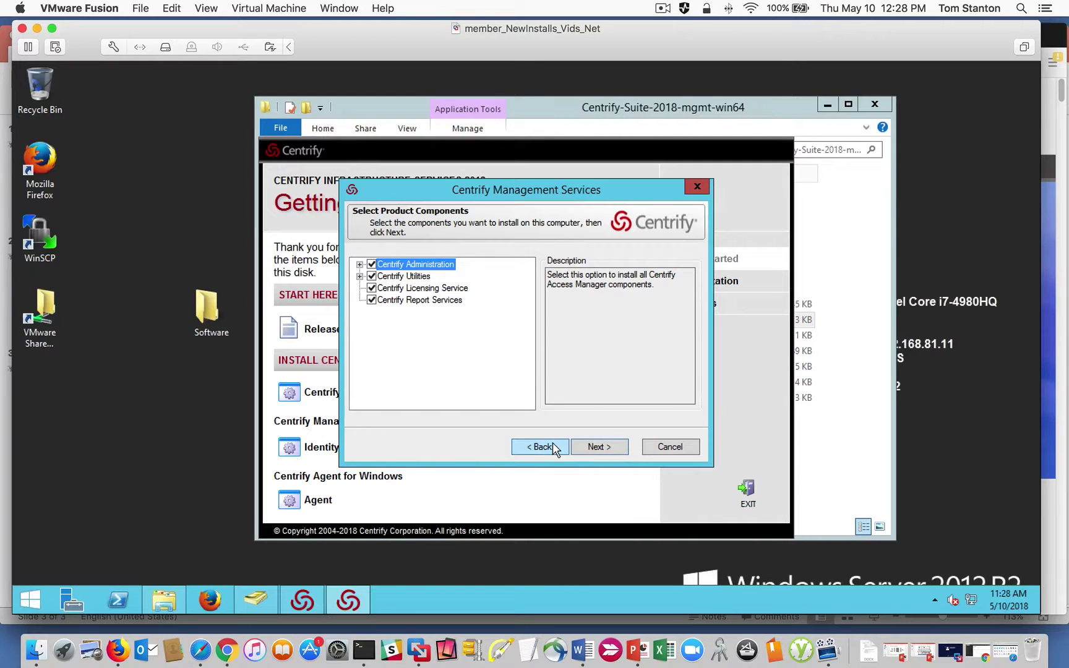
pyautogui.click(551, 447)
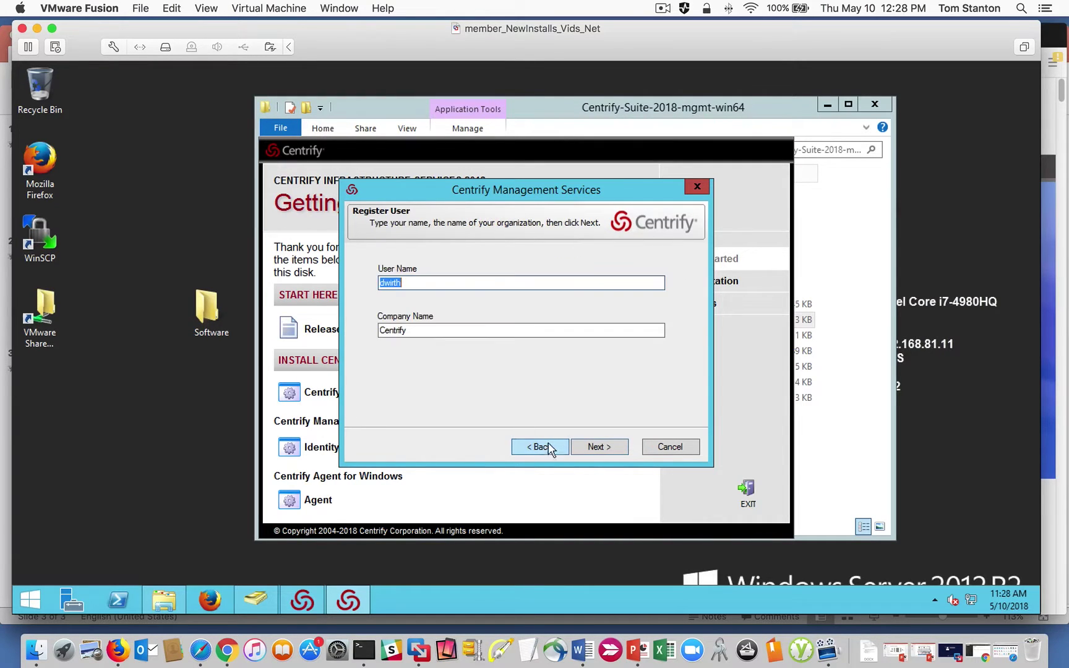
pyautogui.click(579, 446)
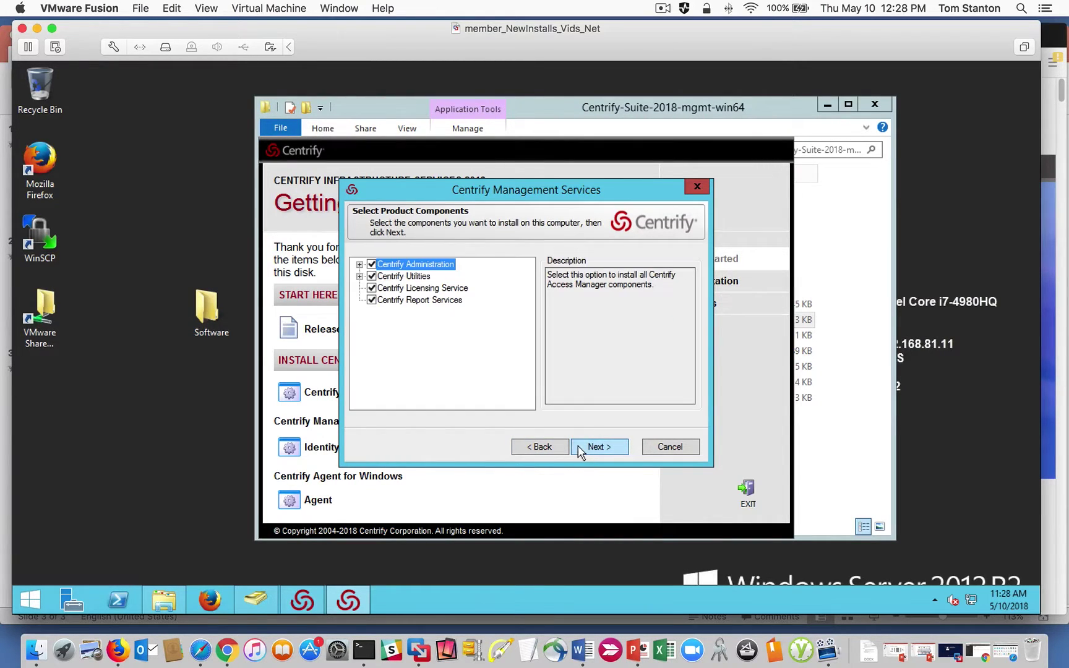
pyautogui.click(359, 264)
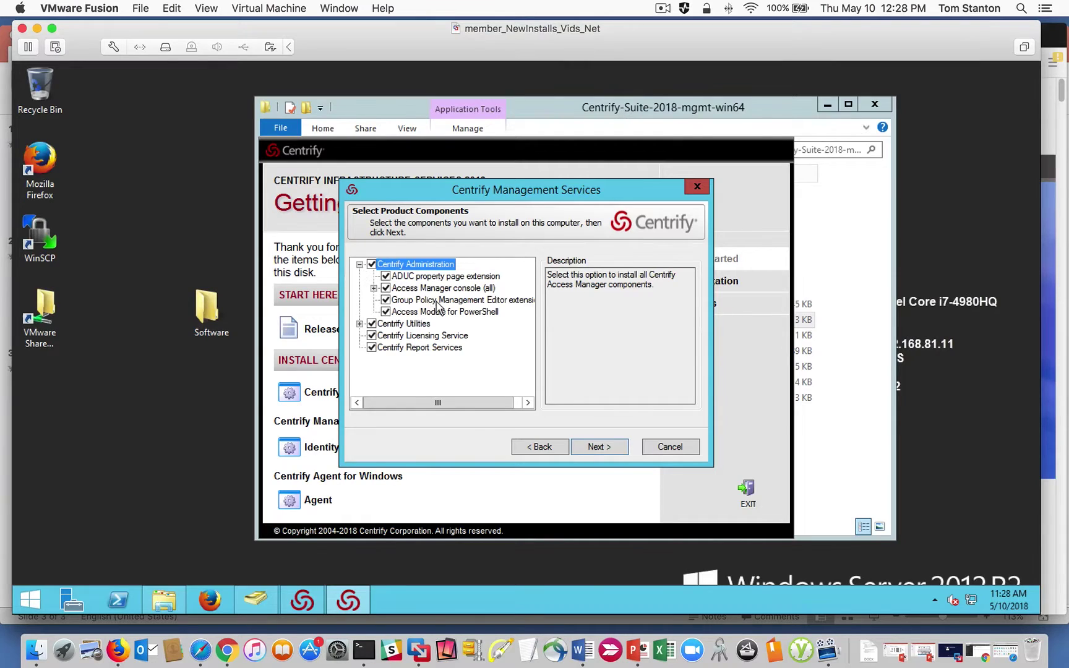
pyautogui.click(374, 288)
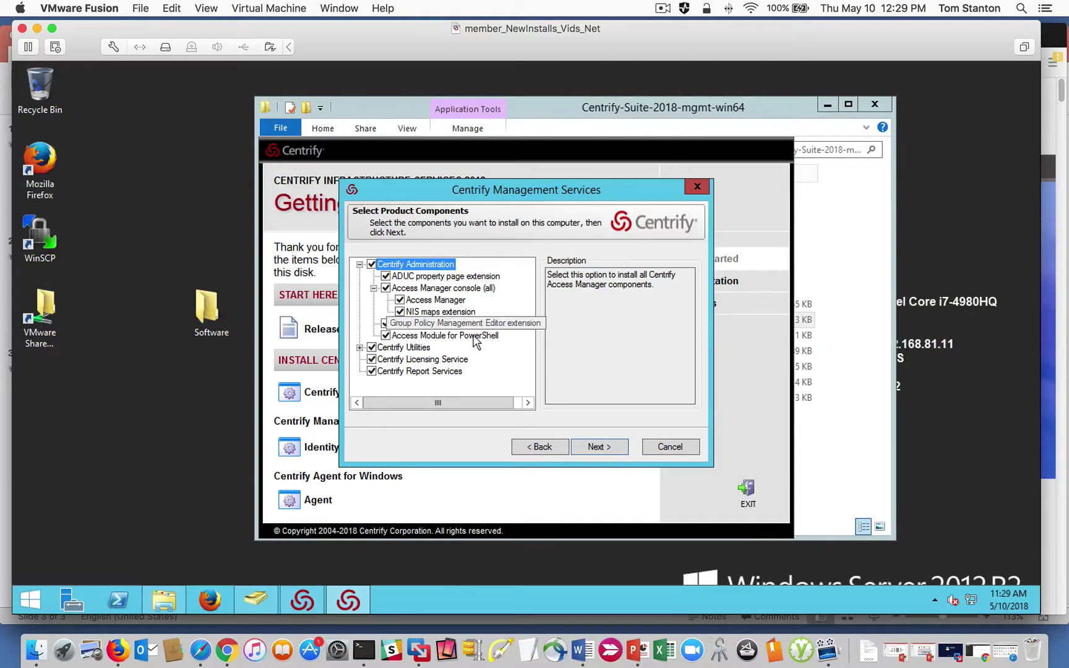
pyautogui.click(359, 347)
pyautogui.scroll(-1, 528, 334)
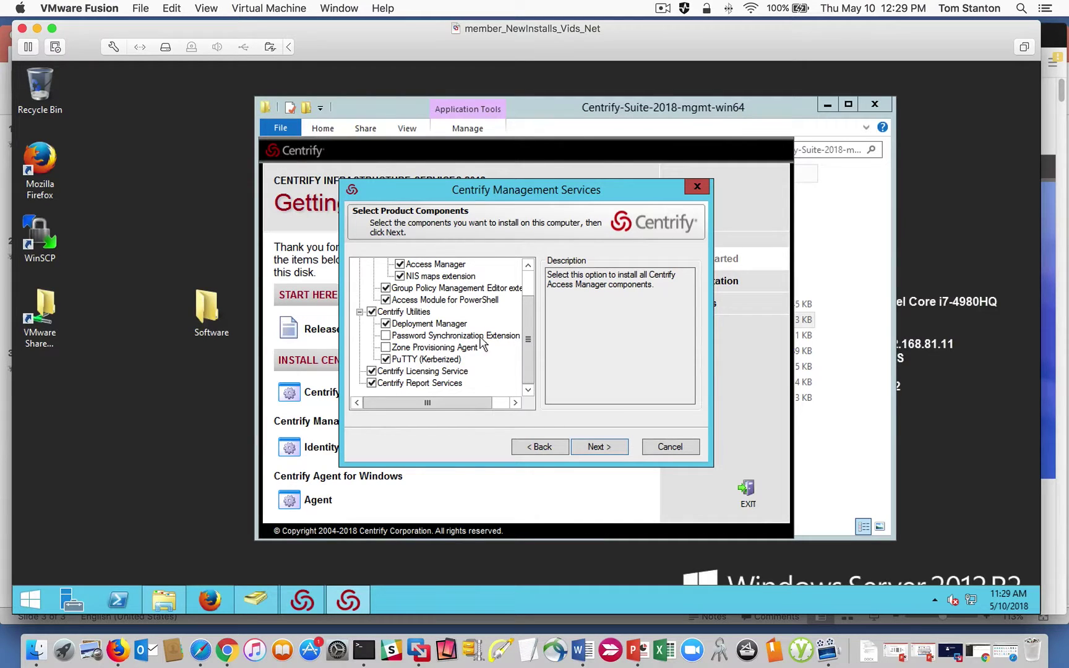
pyautogui.click(414, 350)
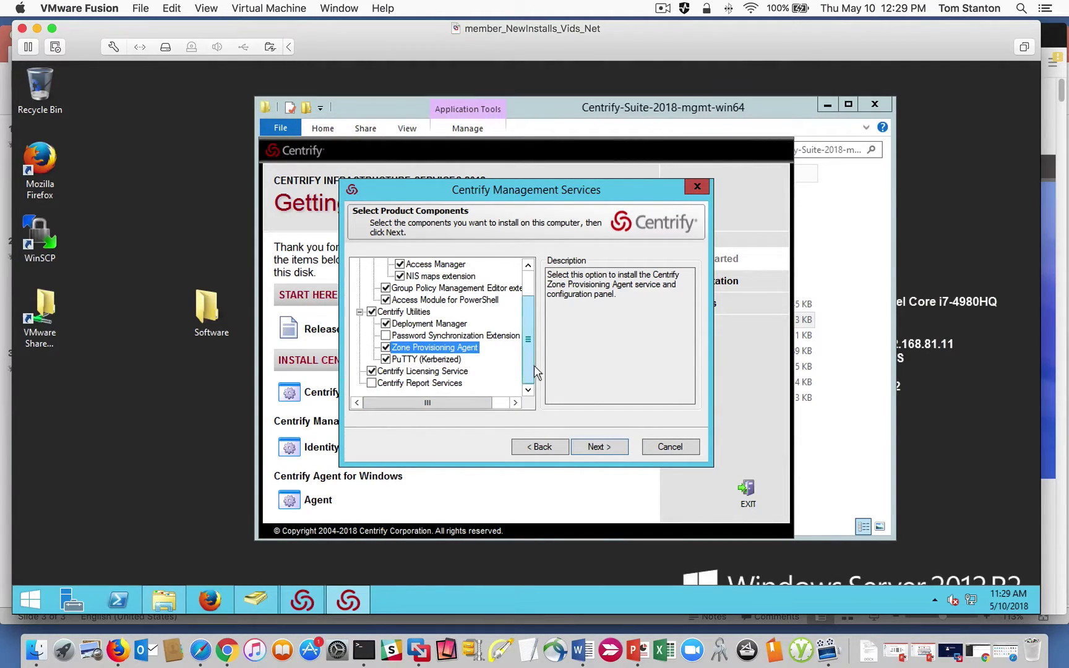
# Review the component list, accept it and keep the default destination folder.
pyautogui.scroll(2, 531, 365)
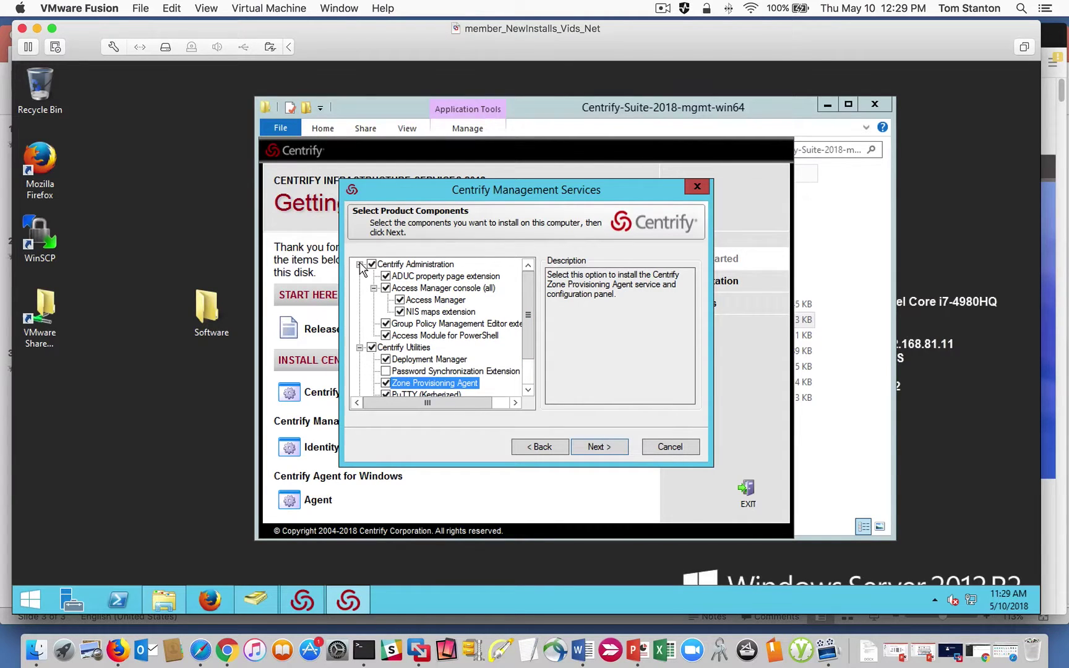
pyautogui.scroll(-2, 531, 326)
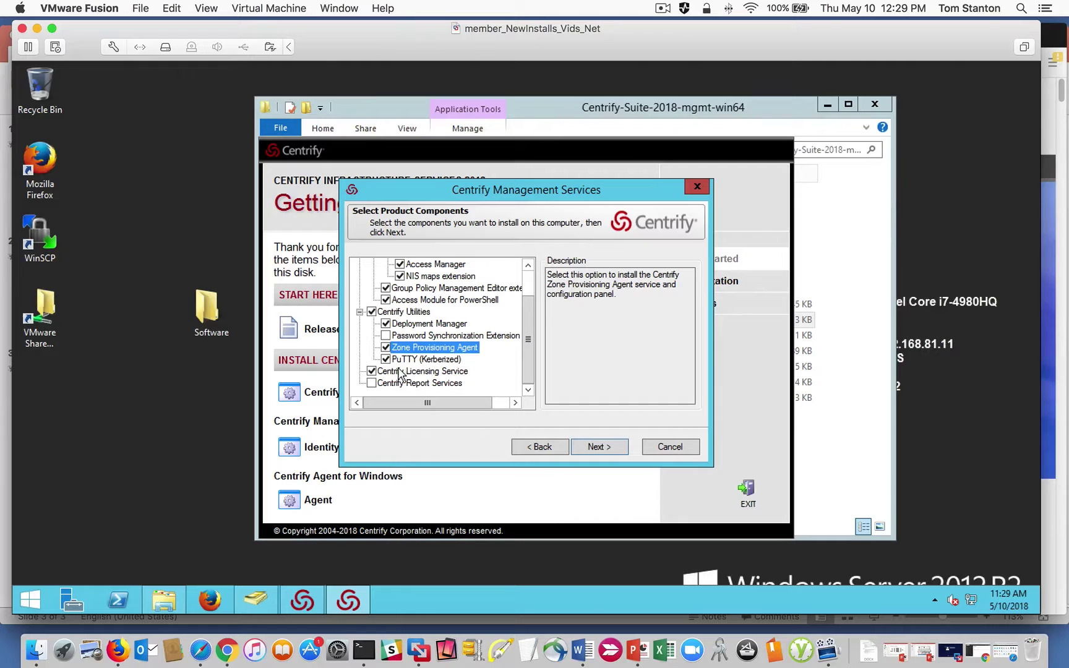
pyautogui.scroll(2, 531, 309)
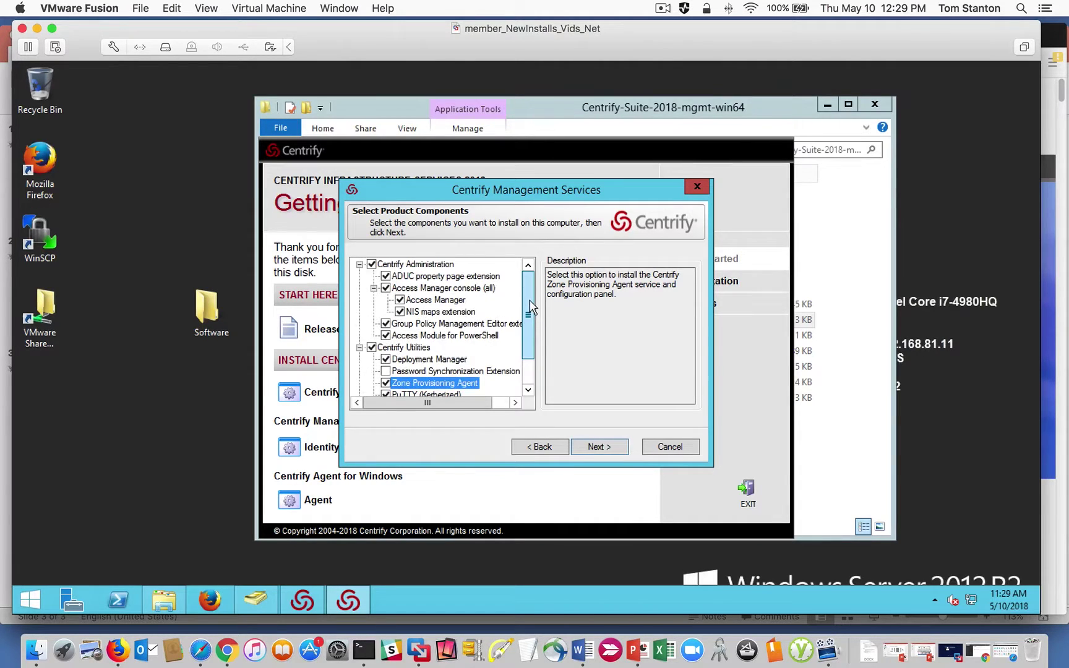
pyautogui.scroll(-2, 535, 370)
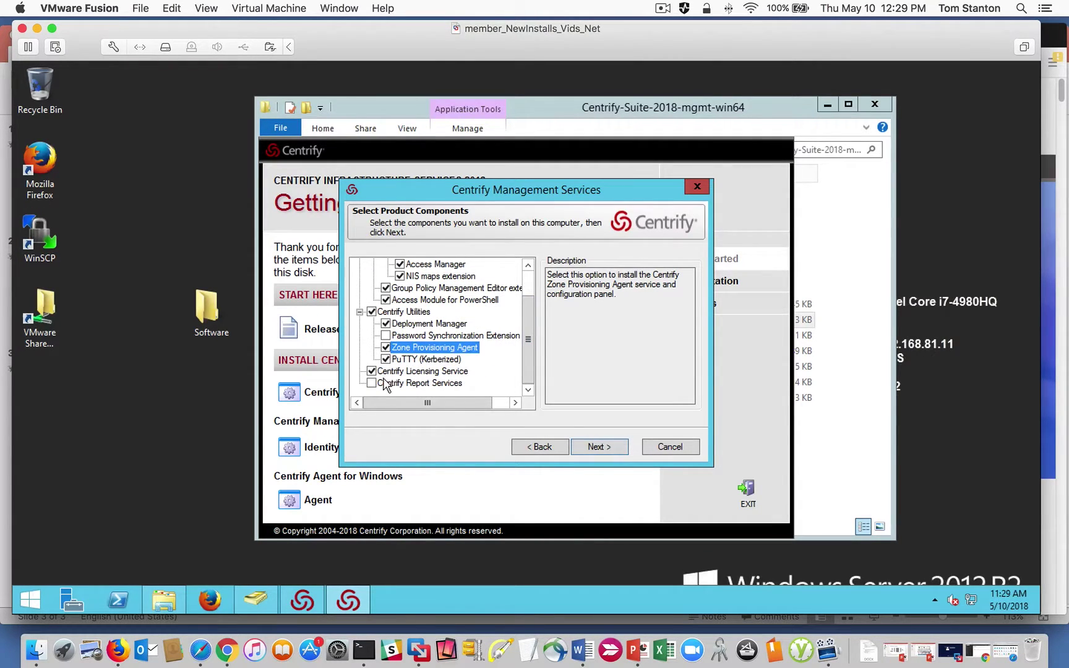
pyautogui.click(594, 447)
pyautogui.click(587, 449)
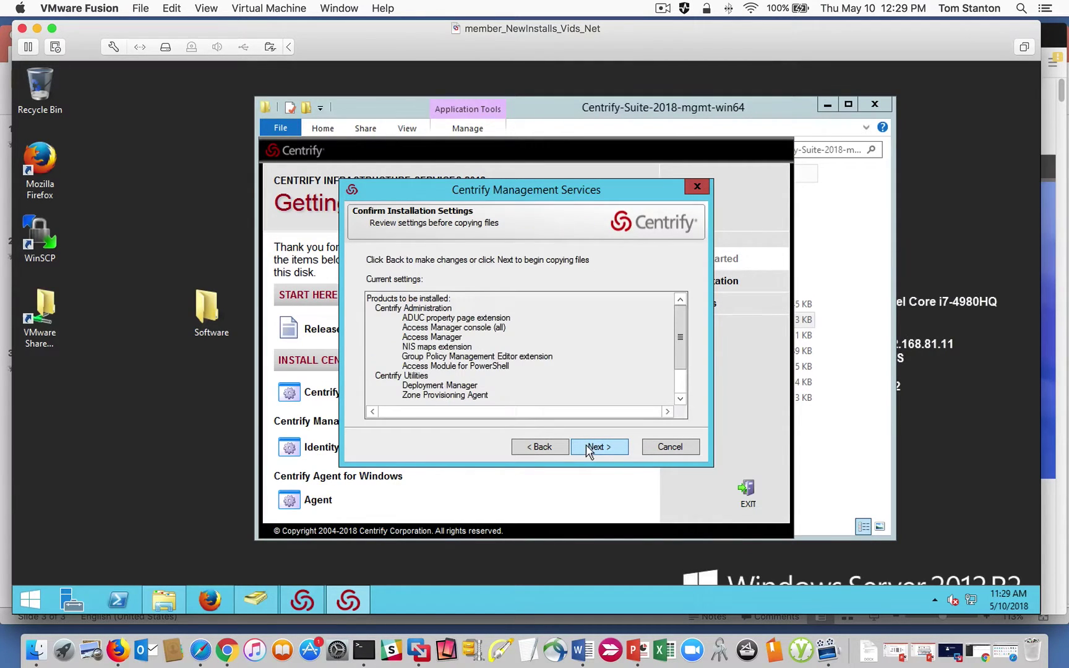
# Run the install, untick 'Configure and start Centrify Zone Provisioning Agent', finish and accept the ZPA warning.
pyautogui.click(587, 450)
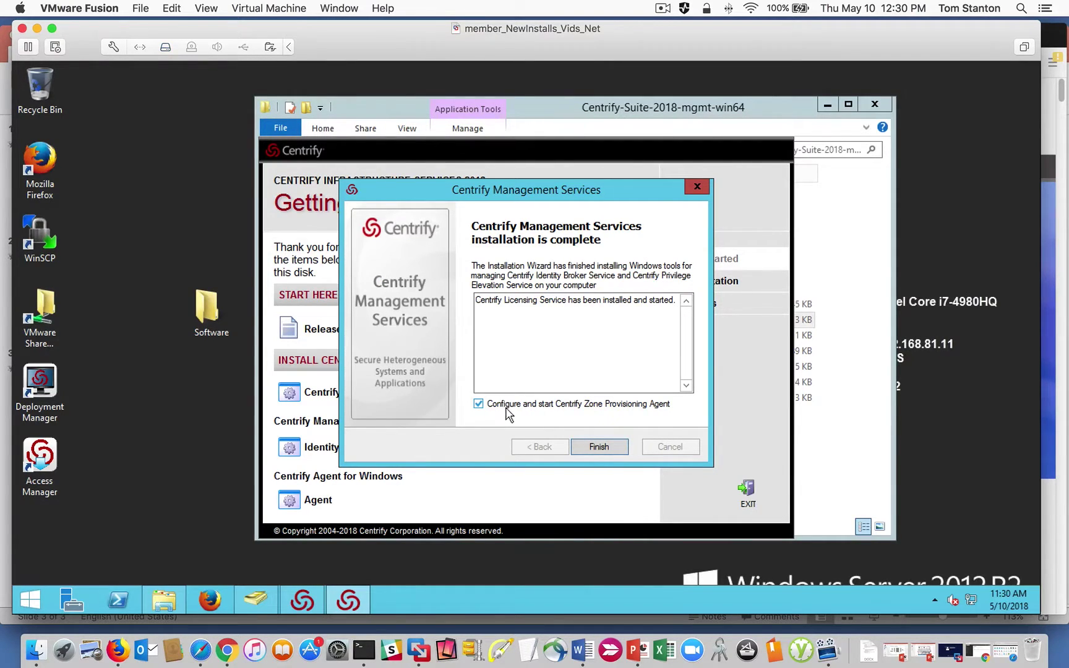
pyautogui.click(479, 405)
pyautogui.click(594, 443)
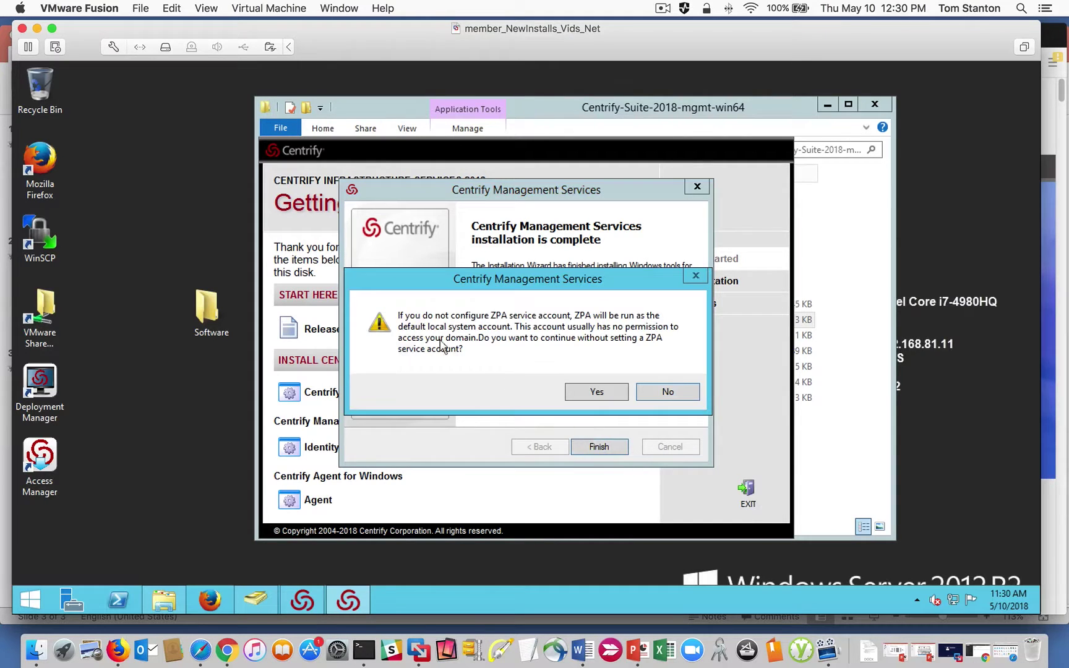
pyautogui.click(604, 392)
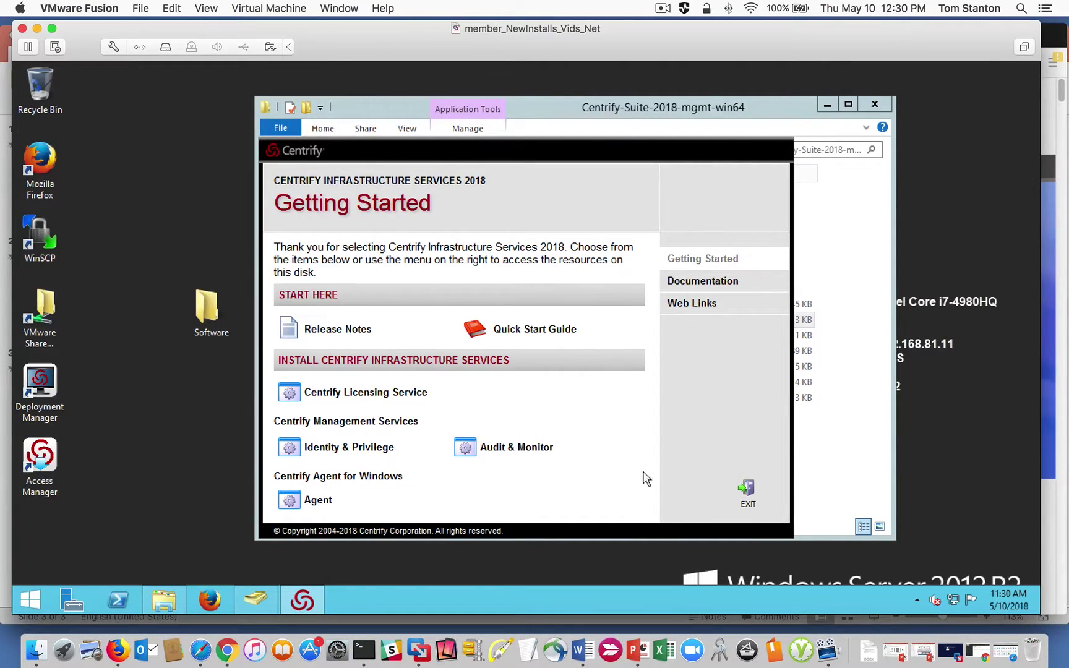
# Exit the Getting Started launcher and open LicKeys.txt from the Software folder.
pyautogui.click(746, 492)
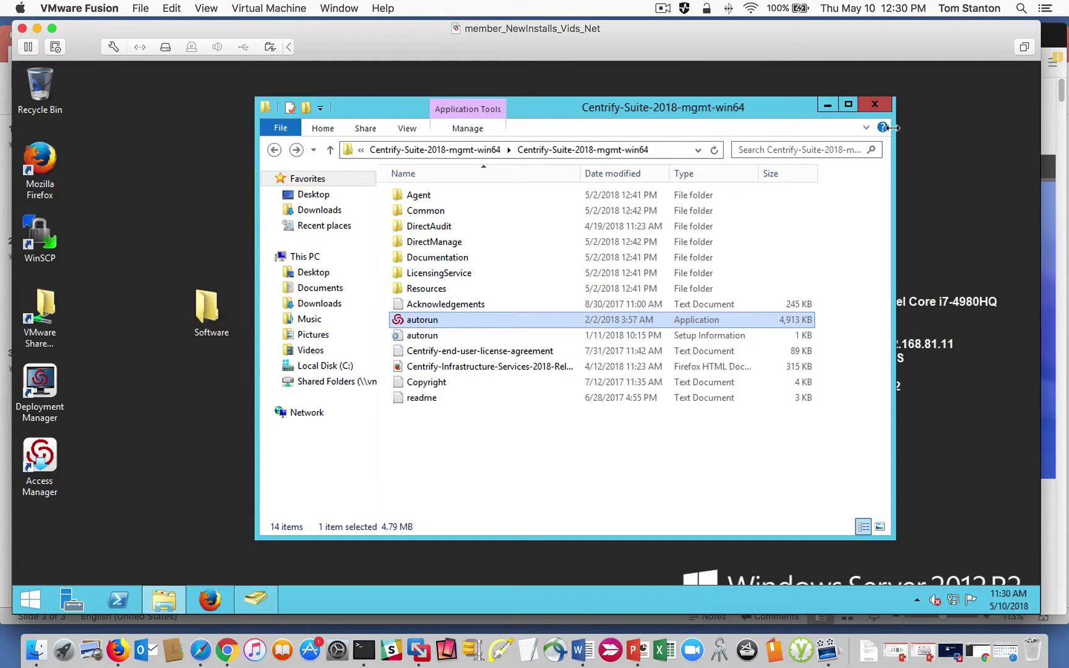
pyautogui.click(275, 150)
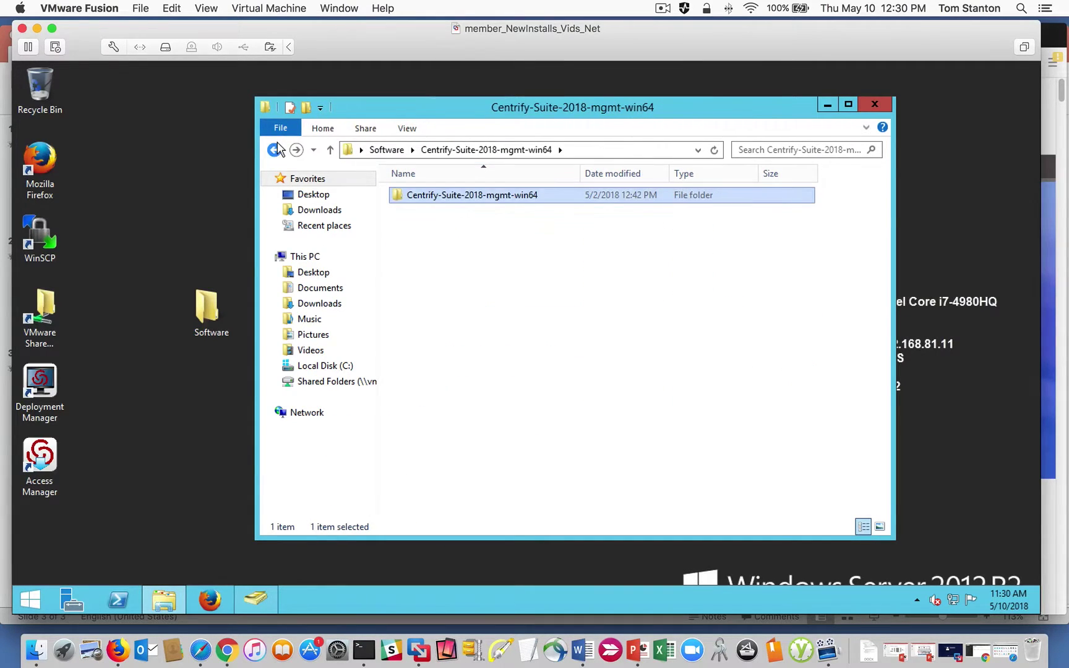
pyautogui.click(275, 150)
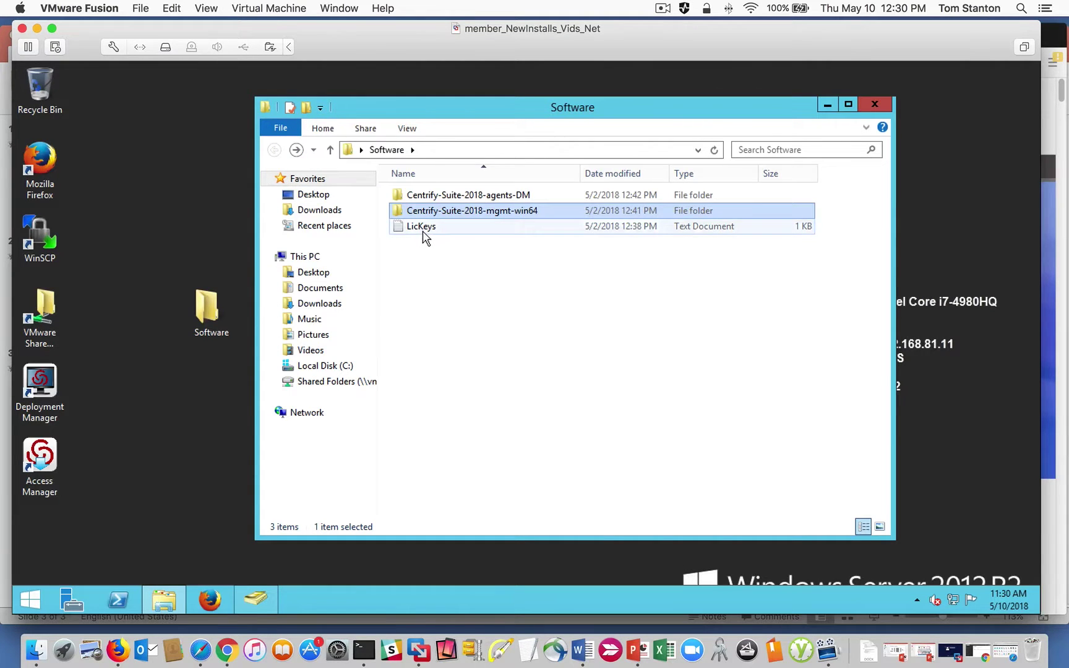
pyautogui.doubleClick(423, 227)
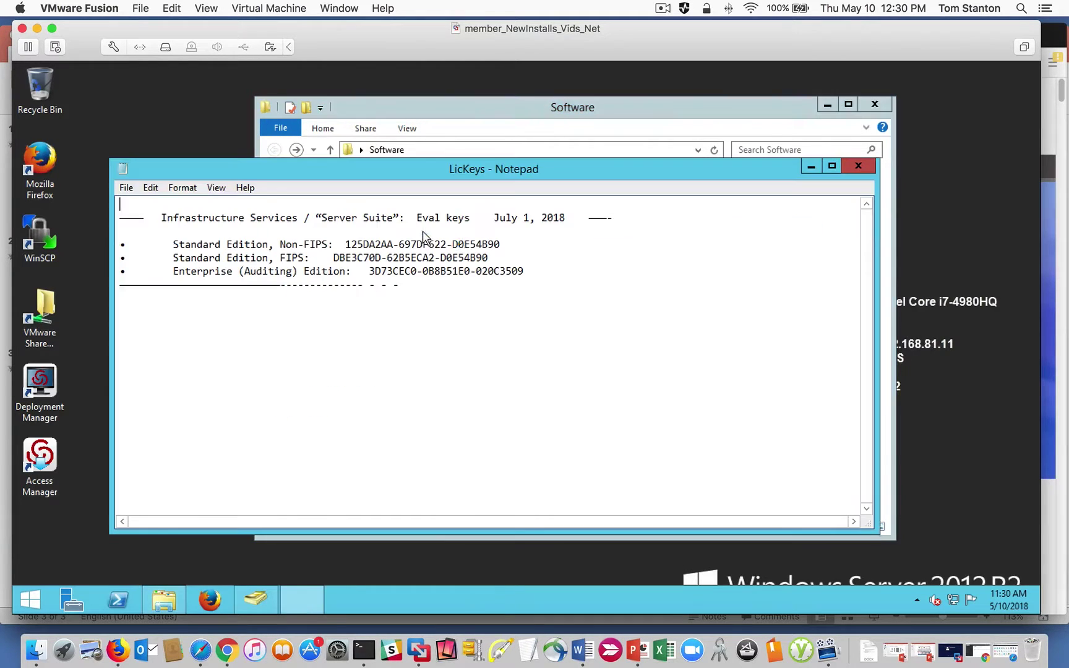
# Copy the Standard Edition, Non-FIPS evaluation key, then close Notepad and the Explorer window.
pyautogui.doubleClick(363, 245)
pyautogui.moveTo(465, 247); pyautogui.dragTo(501, 246)
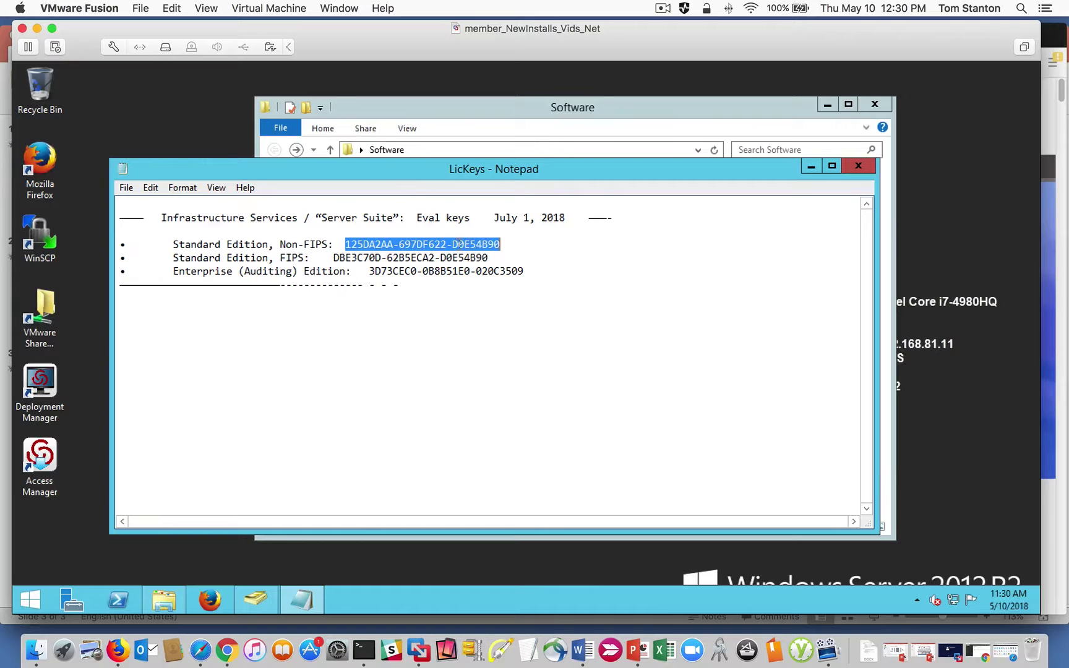
pyautogui.rightClick(457, 243)
pyautogui.click(530, 290)
pyautogui.click(858, 166)
pyautogui.click(874, 105)
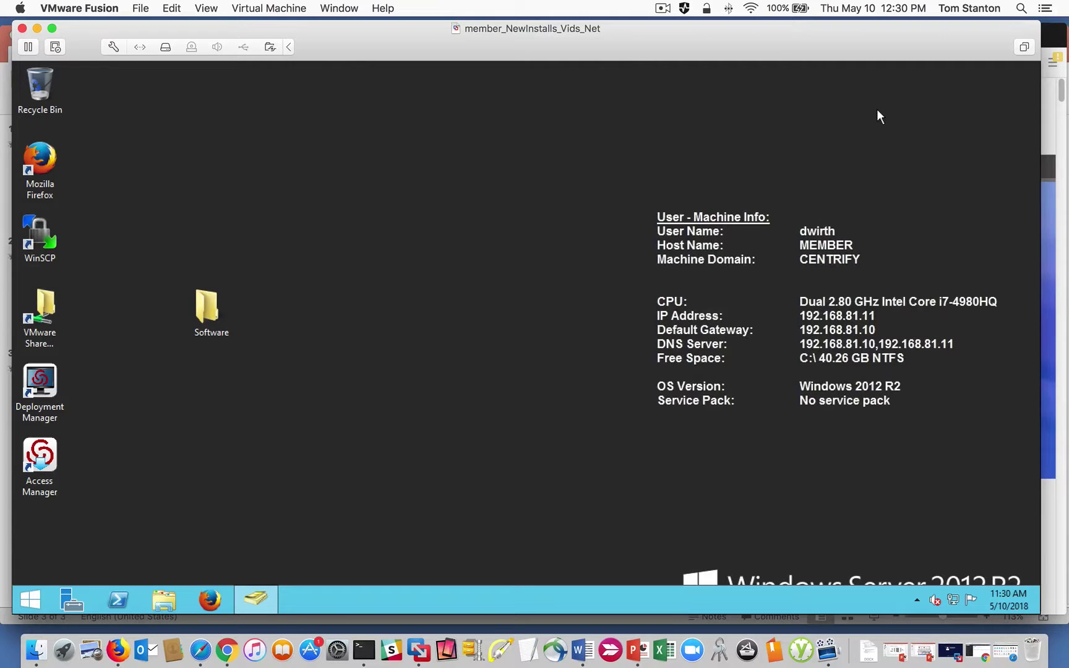
# Launch Access Manager, connect through dc.centrify.vms, and start the setup wizard with current credentials.
pyautogui.doubleClick(40, 458)
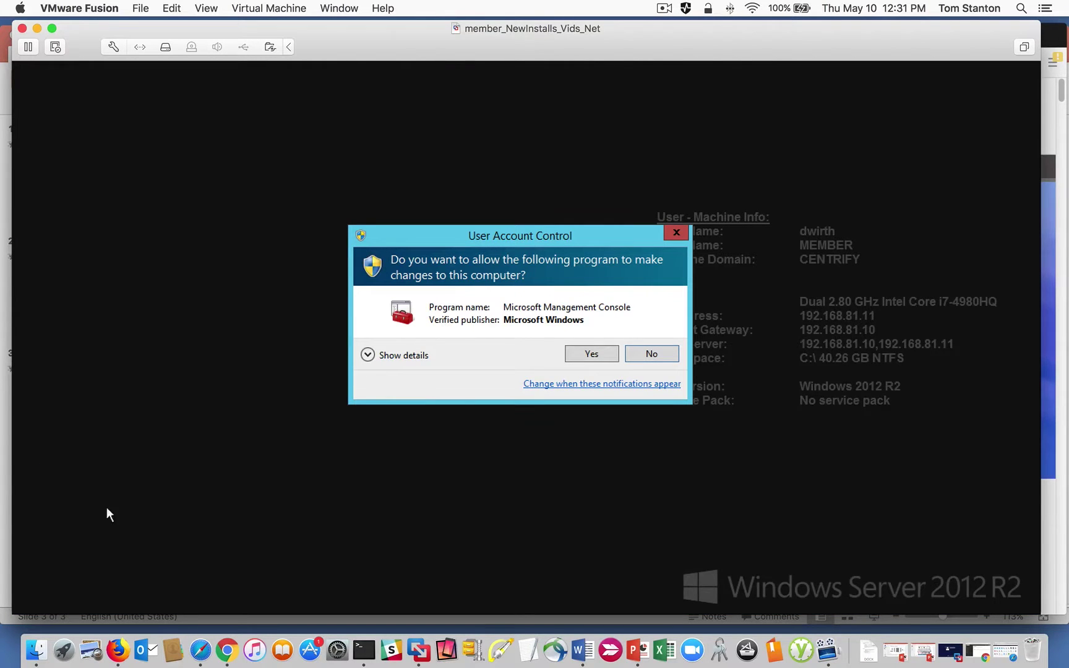
pyautogui.click(594, 355)
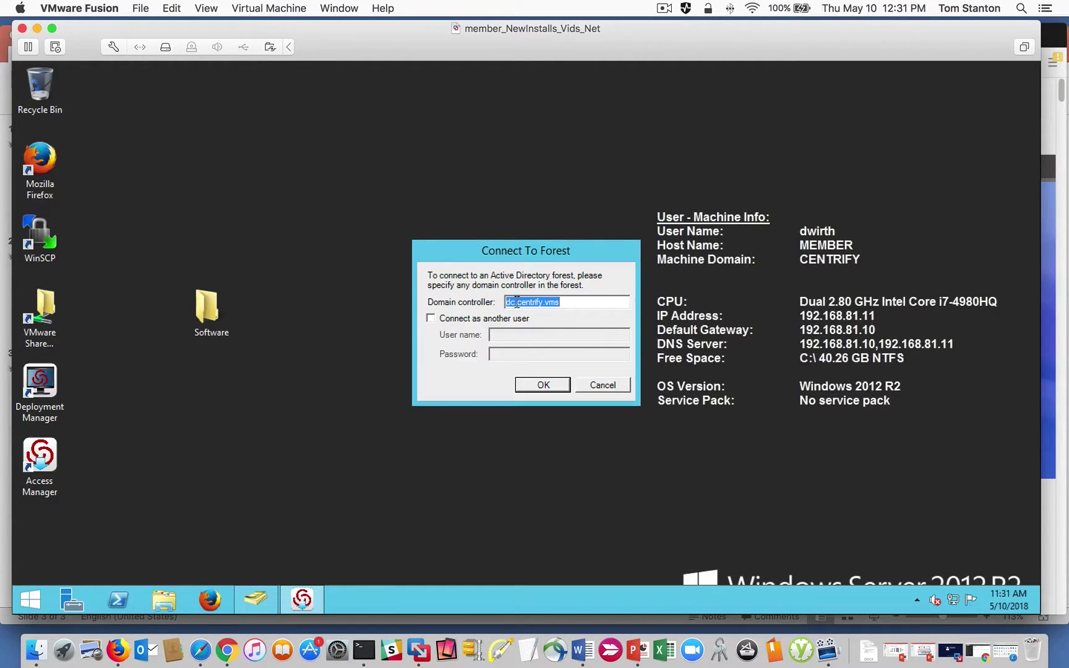
pyautogui.click(516, 302)
pyautogui.click(542, 385)
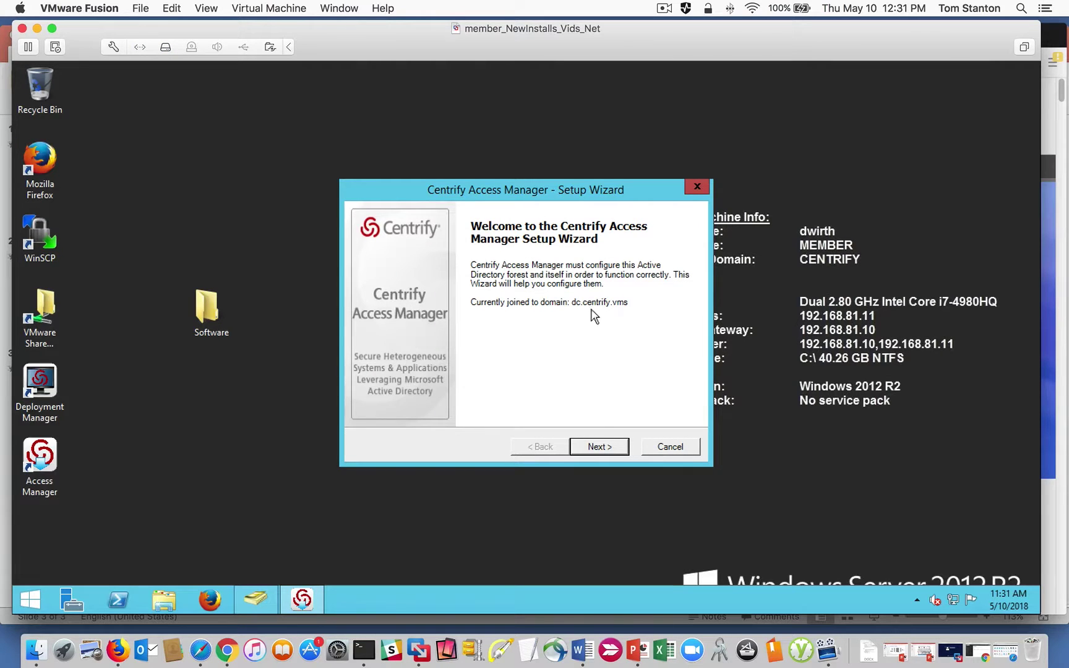
pyautogui.click(598, 448)
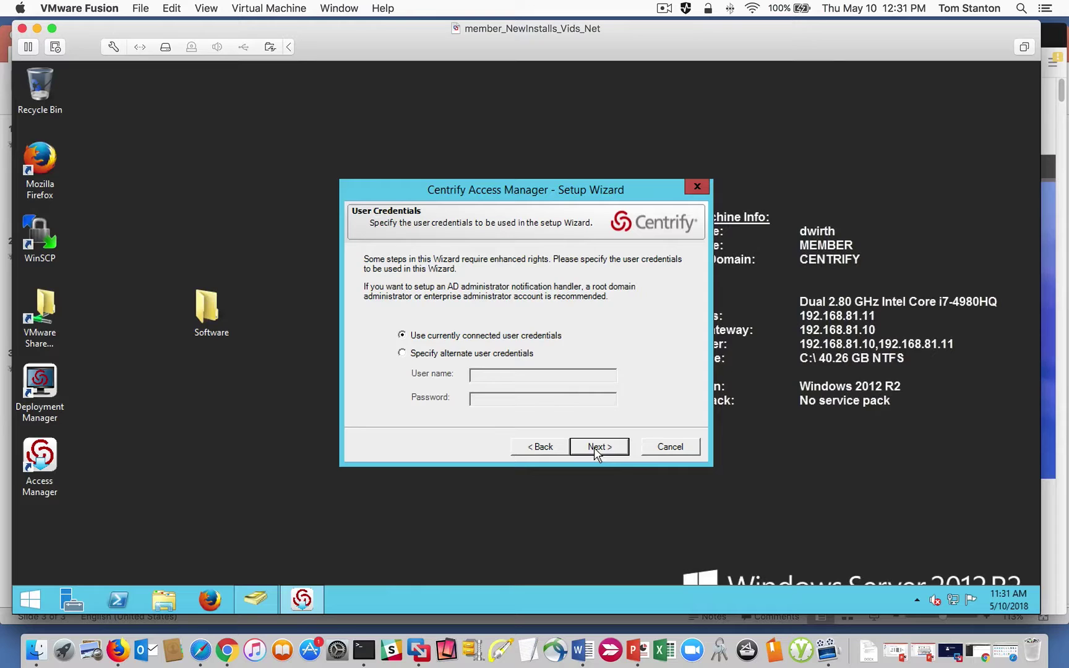
pyautogui.click(595, 450)
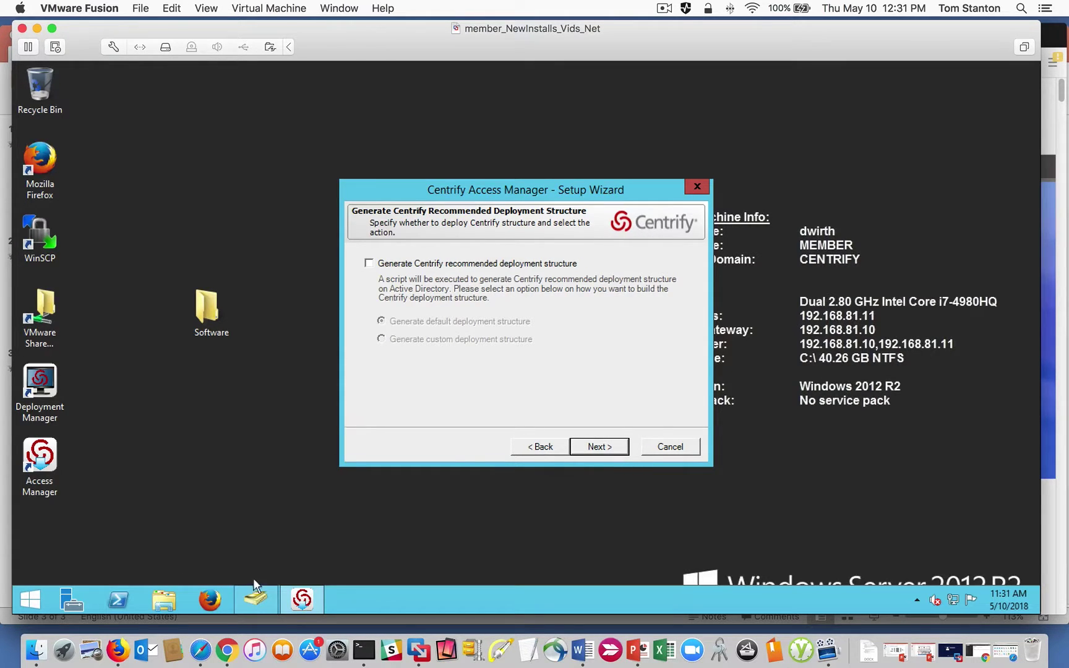
# Check the Centrify and Zones OUs in Active Directory Users and Computers, then pass the deployment structure step.
pyautogui.click(256, 601)
pyautogui.click(145, 200)
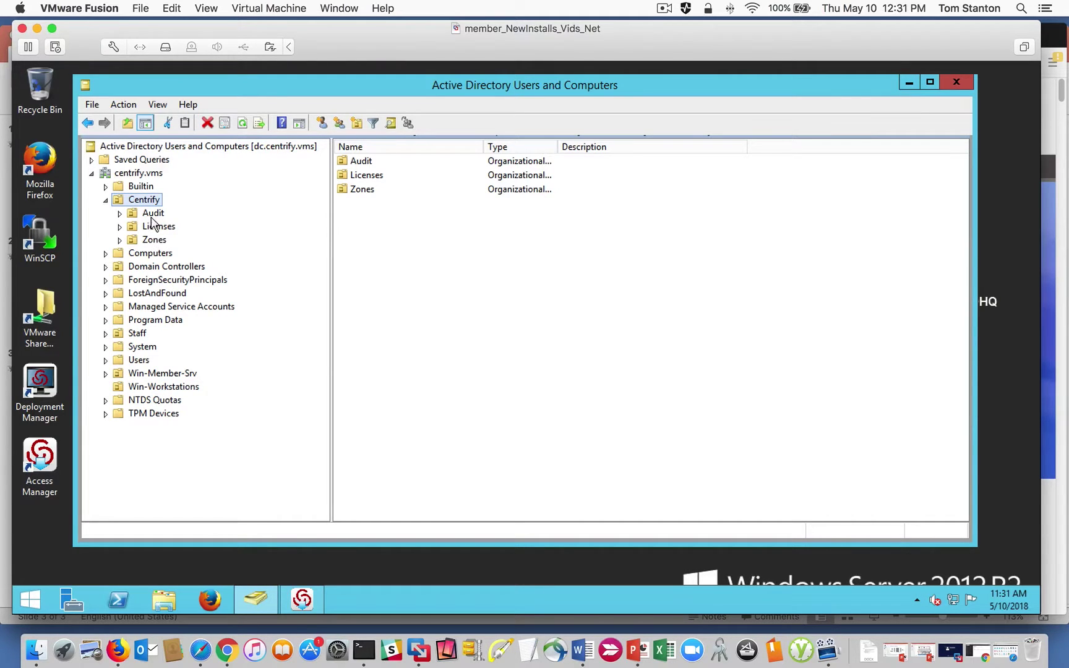
pyautogui.click(156, 241)
pyautogui.click(908, 83)
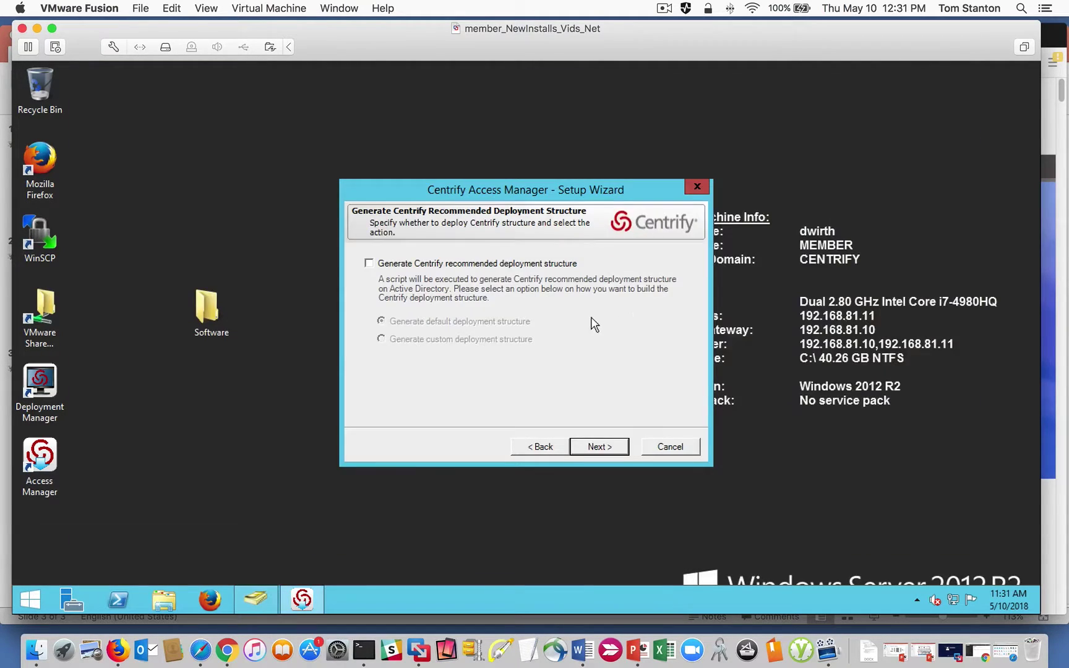
pyautogui.click(597, 450)
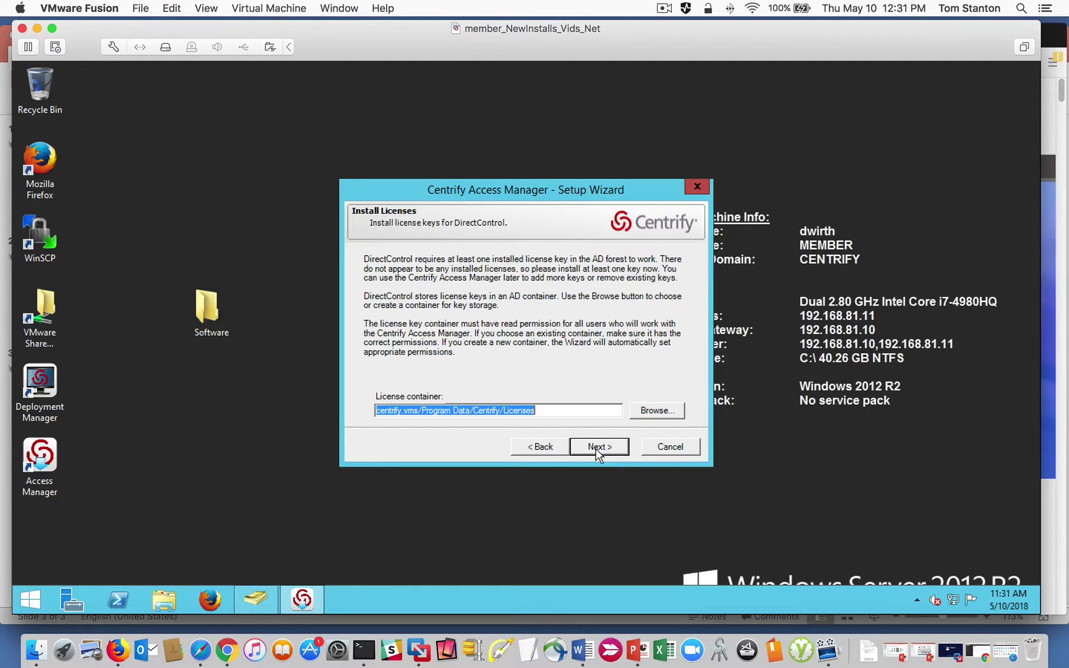
# Set the license container to centrify.vms/Centrify/Licenses and grant read permission on it.
pyautogui.click(453, 411)
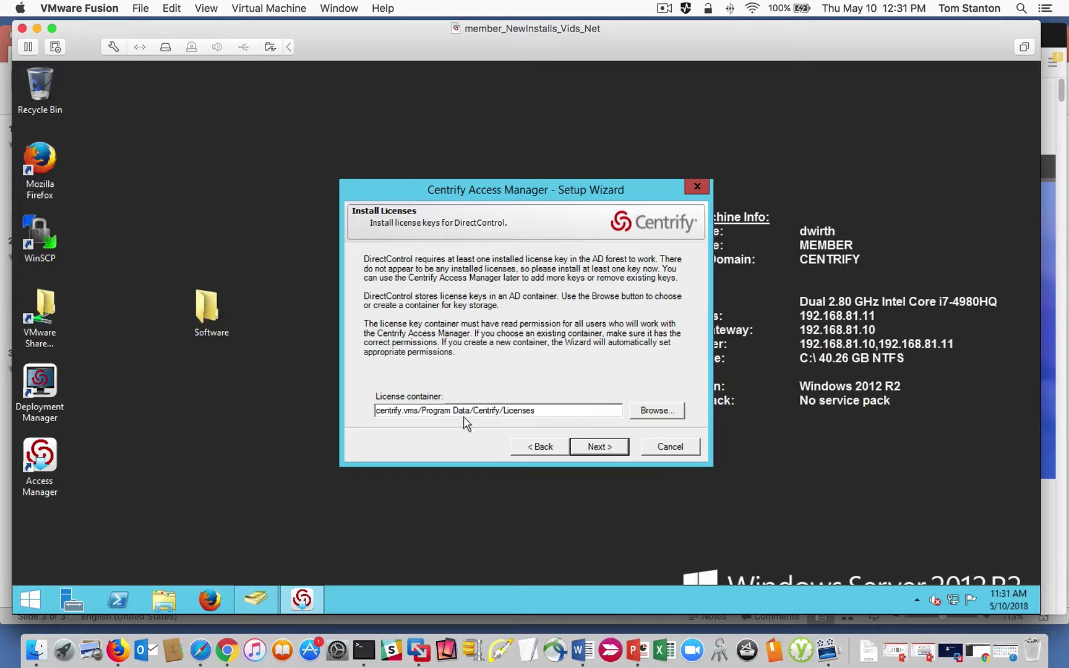
pyautogui.click(645, 413)
pyautogui.click(435, 258)
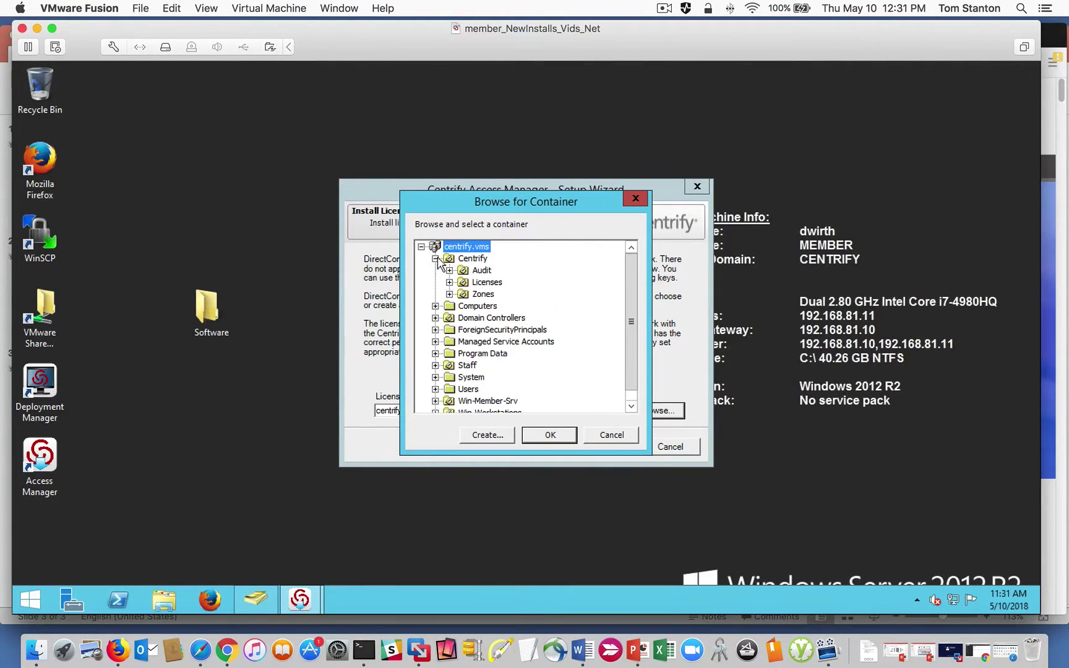
pyautogui.click(486, 284)
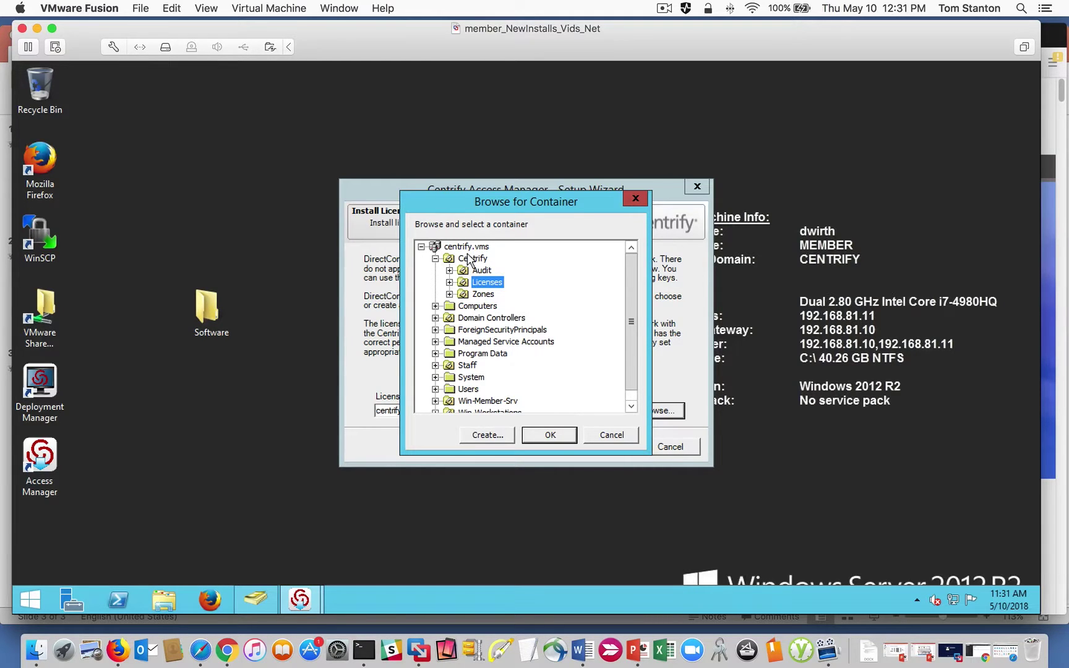
pyautogui.click(549, 435)
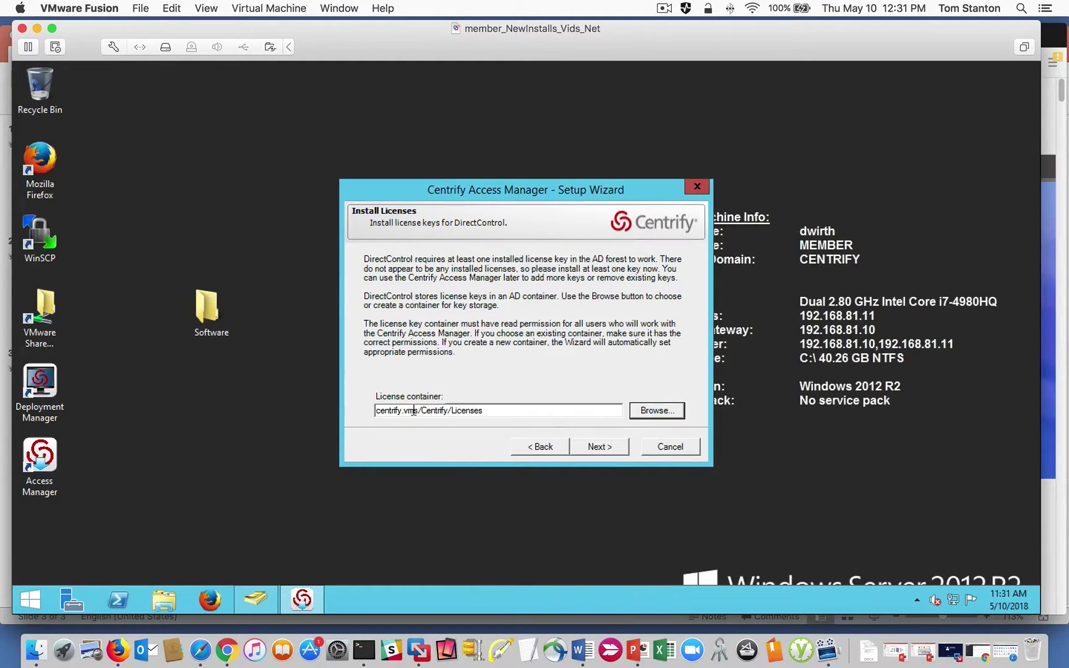
pyautogui.click(603, 452)
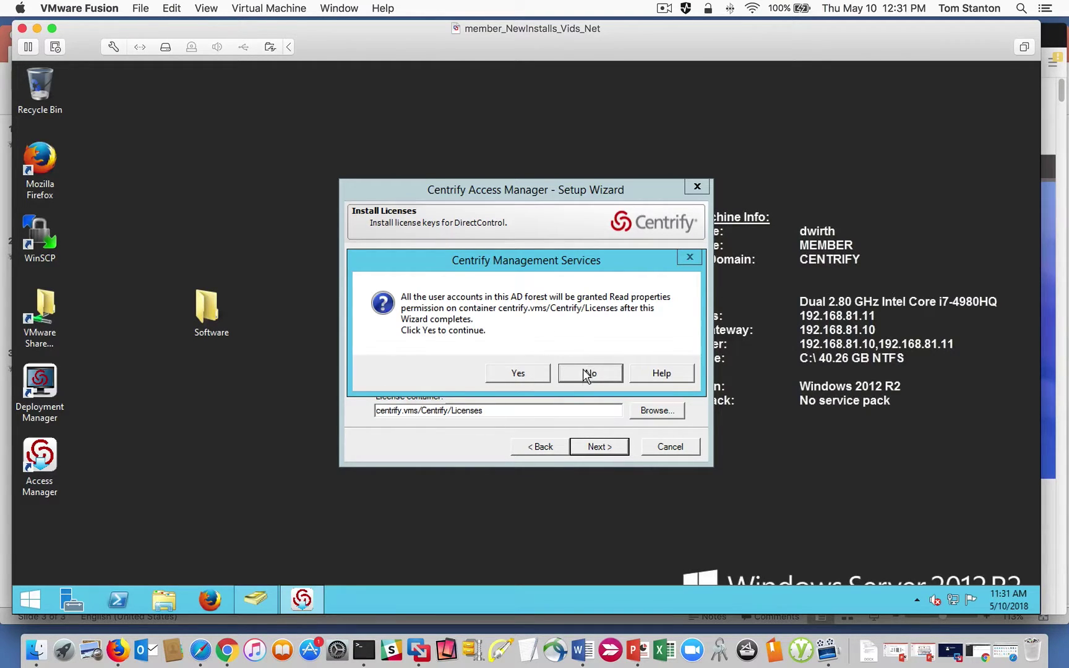
pyautogui.click(519, 373)
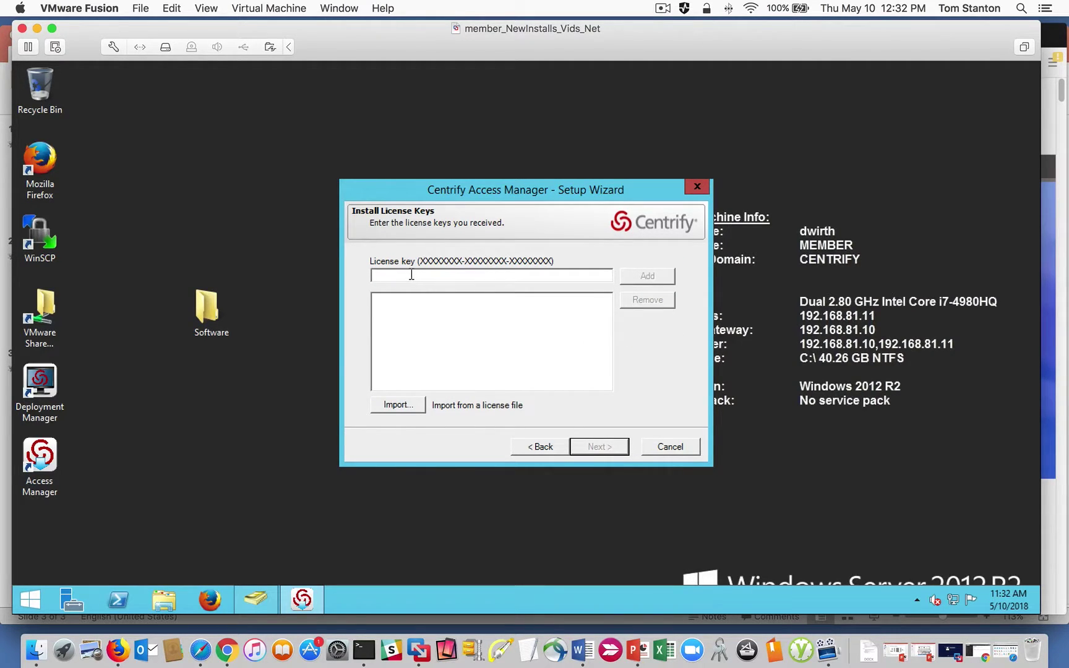
# Paste the copied Non-FIPS evaluation key into the License key field, add it, and proceed.
pyautogui.press('super')
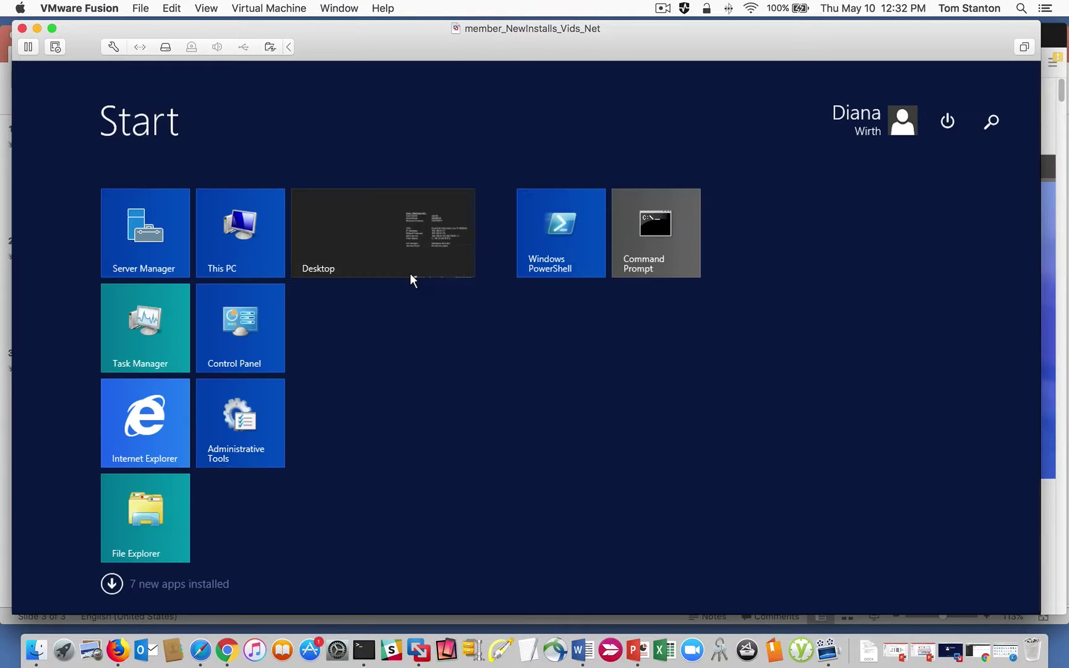
pyautogui.click(392, 250)
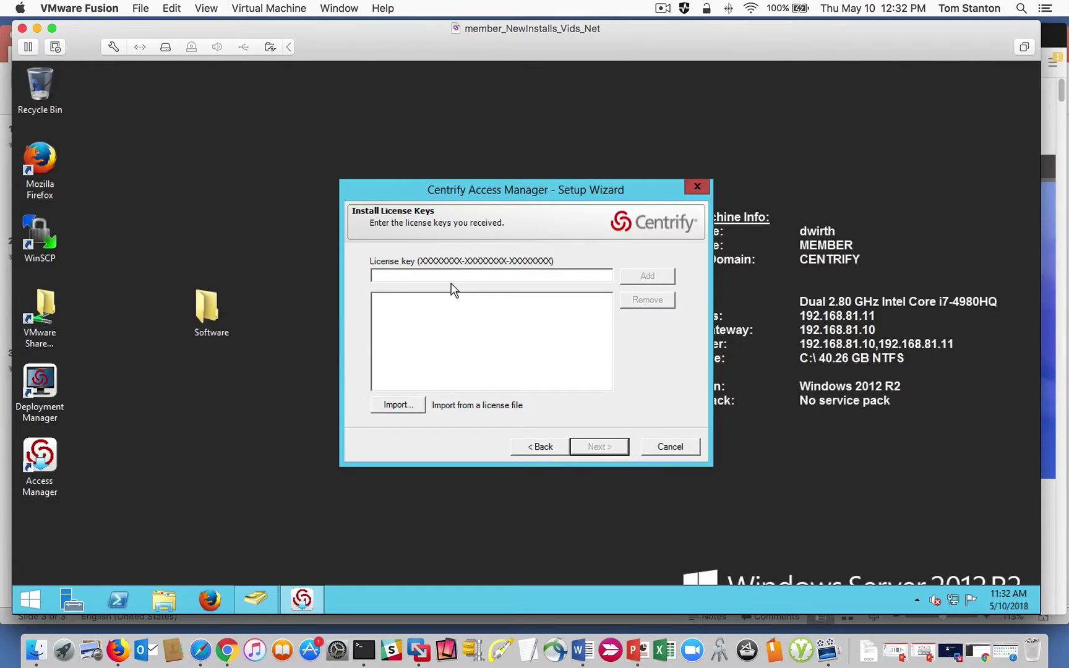
pyautogui.hotkey('ctrl', 'v')
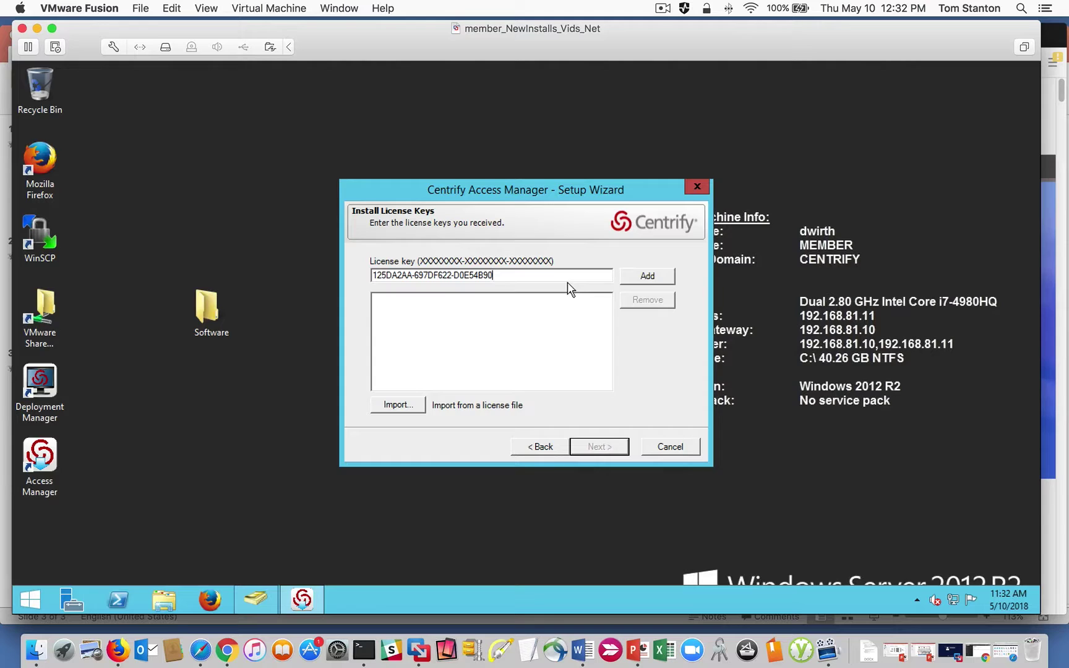
pyautogui.click(645, 276)
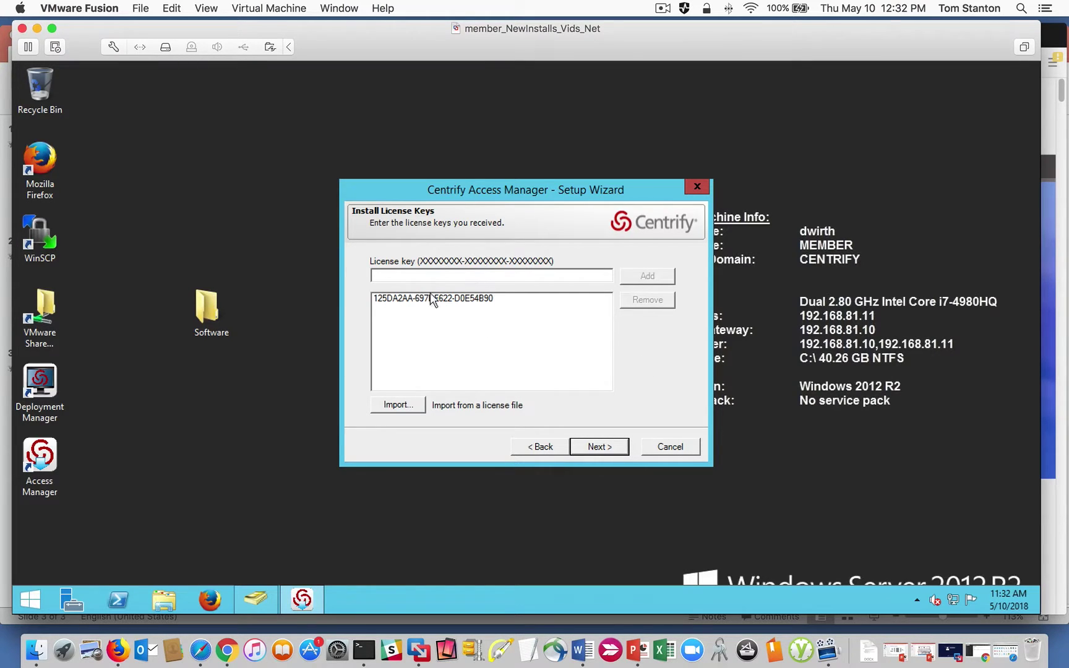
pyautogui.click(594, 446)
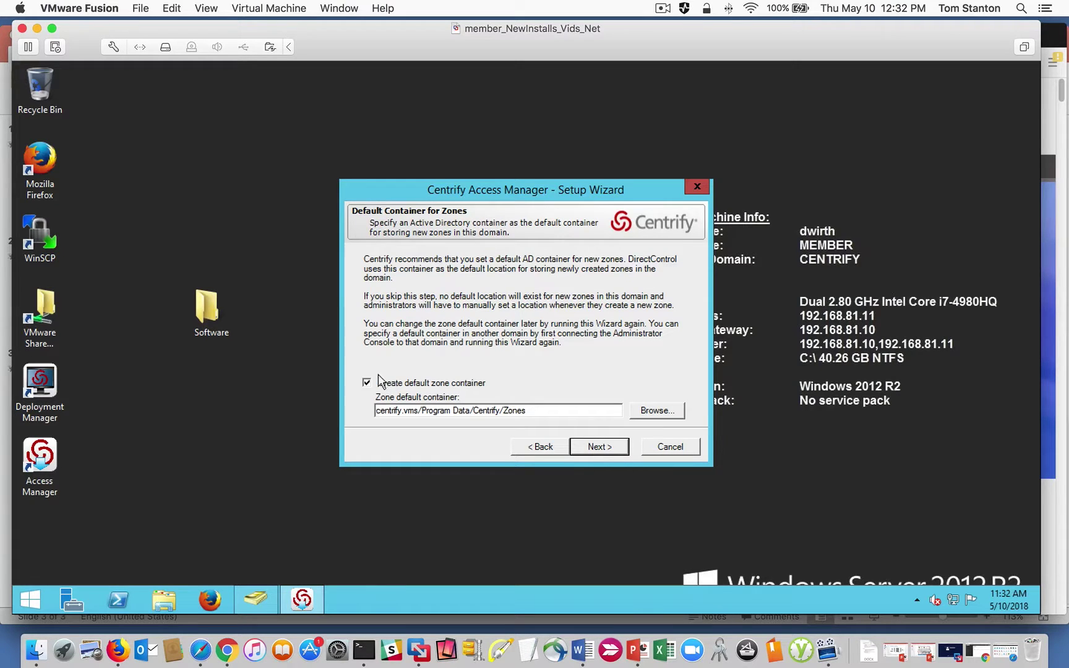
# Set the default zone container to centrify.vms/Centrify/Zones and continue.
pyautogui.doubleClick(441, 411)
pyautogui.moveTo(453, 411); pyautogui.dragTo(474, 411)
pyautogui.click(474, 411)
pyautogui.click(653, 410)
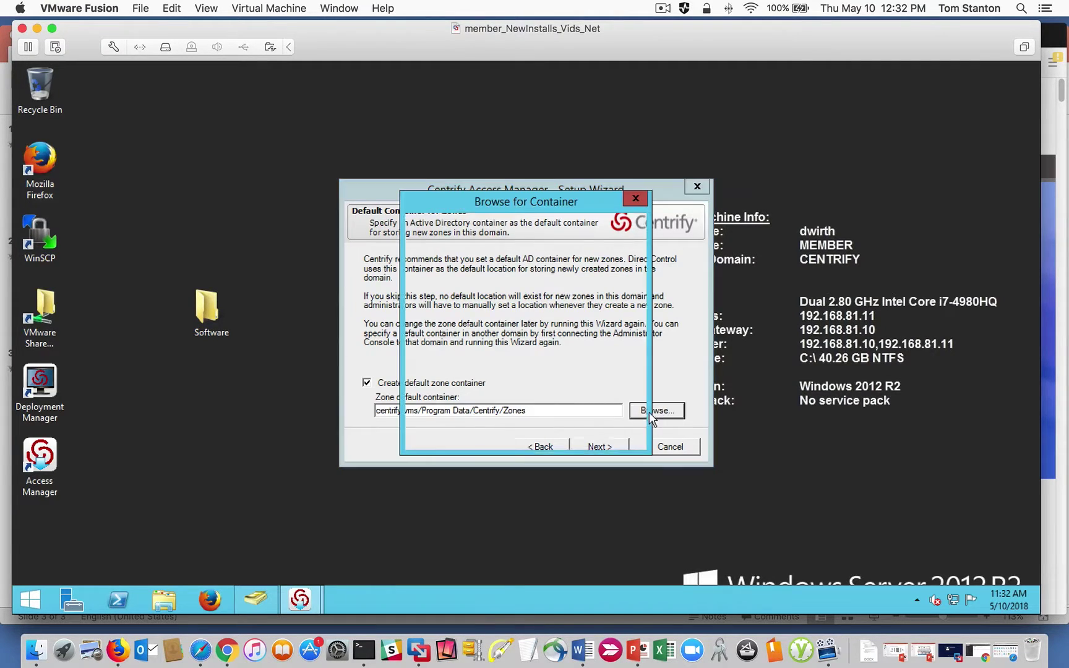
pyautogui.click(435, 259)
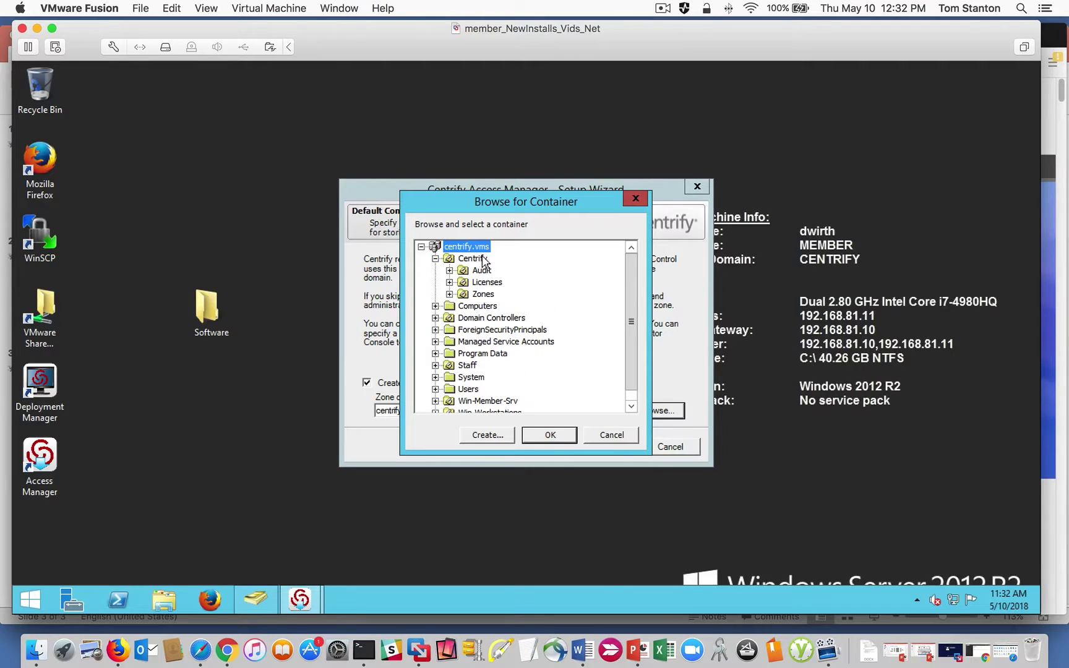
pyautogui.click(483, 295)
pyautogui.click(553, 435)
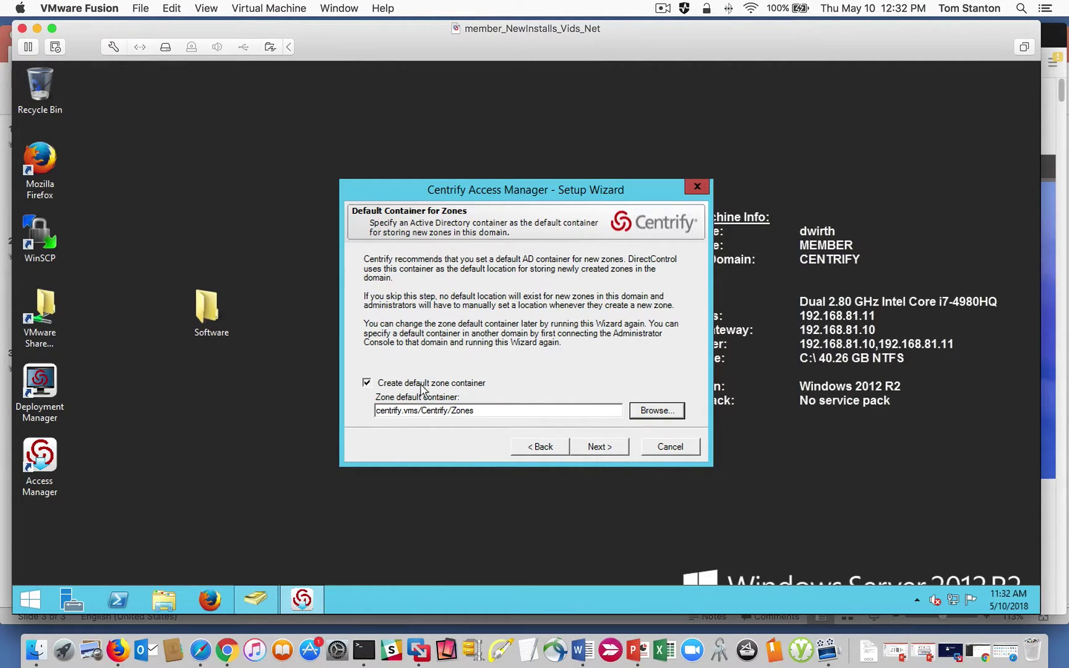
pyautogui.click(592, 448)
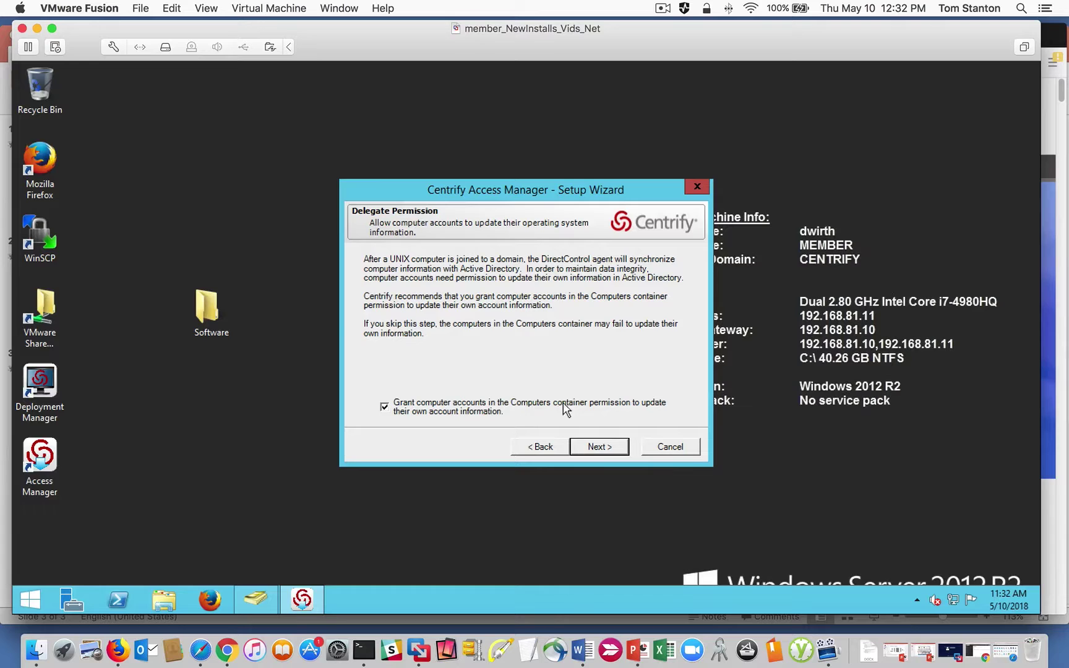
# Skip granting computer accounts update permission and register the administrative notification handler.
pyautogui.click(384, 407)
pyautogui.click(619, 445)
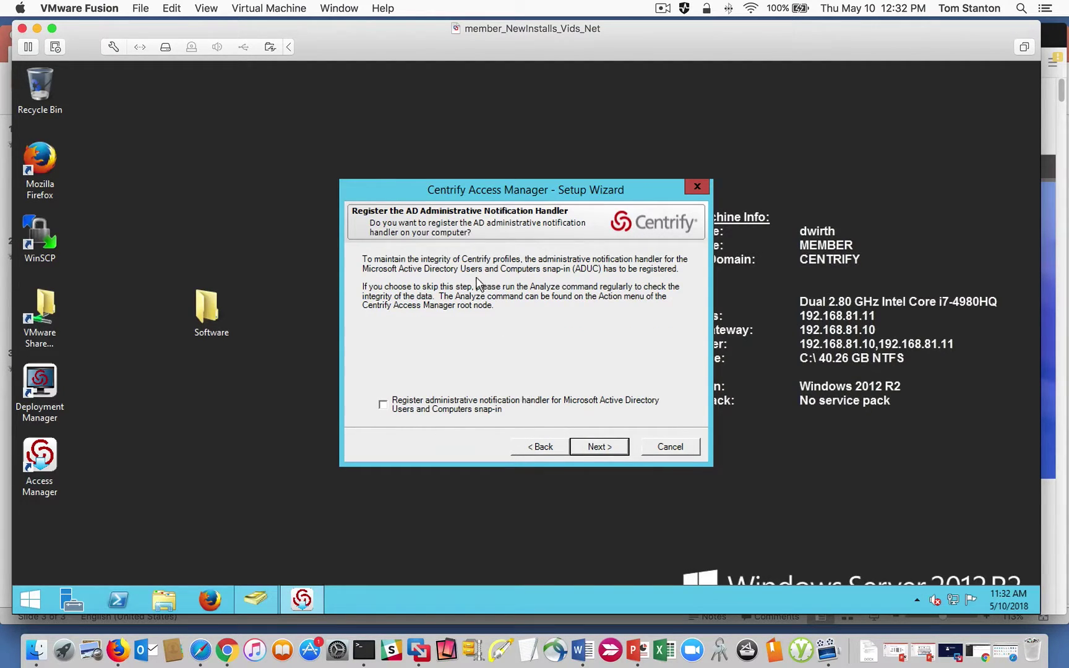
pyautogui.click(382, 406)
pyautogui.click(592, 448)
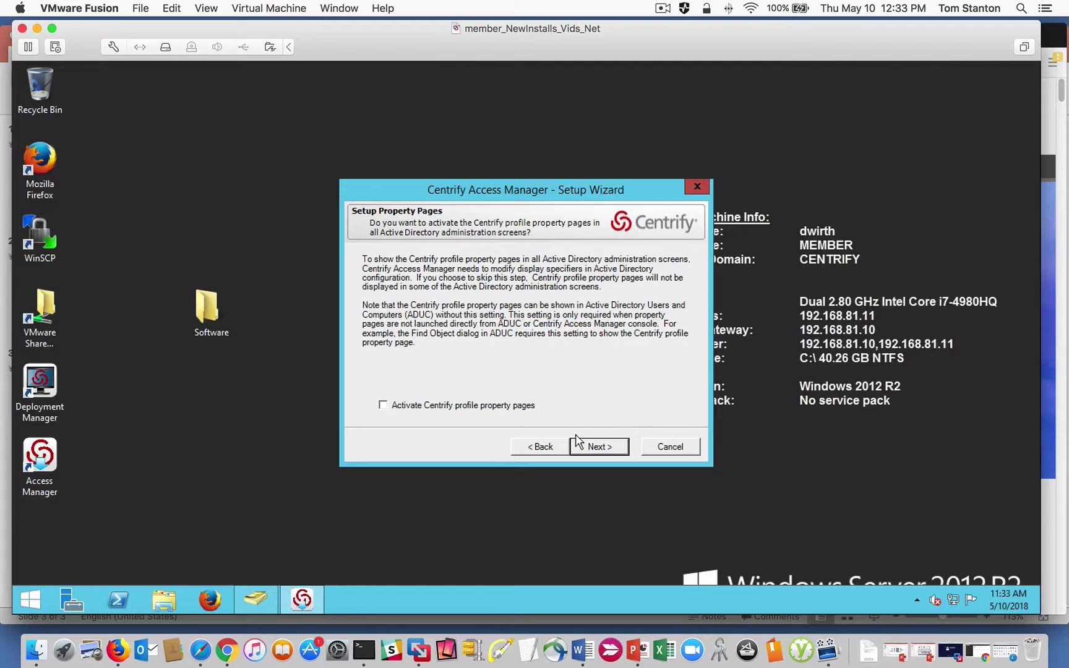
# Activate the Centrify profile property pages, apply the summary settings, and finish the setup wizard.
pyautogui.click(379, 404)
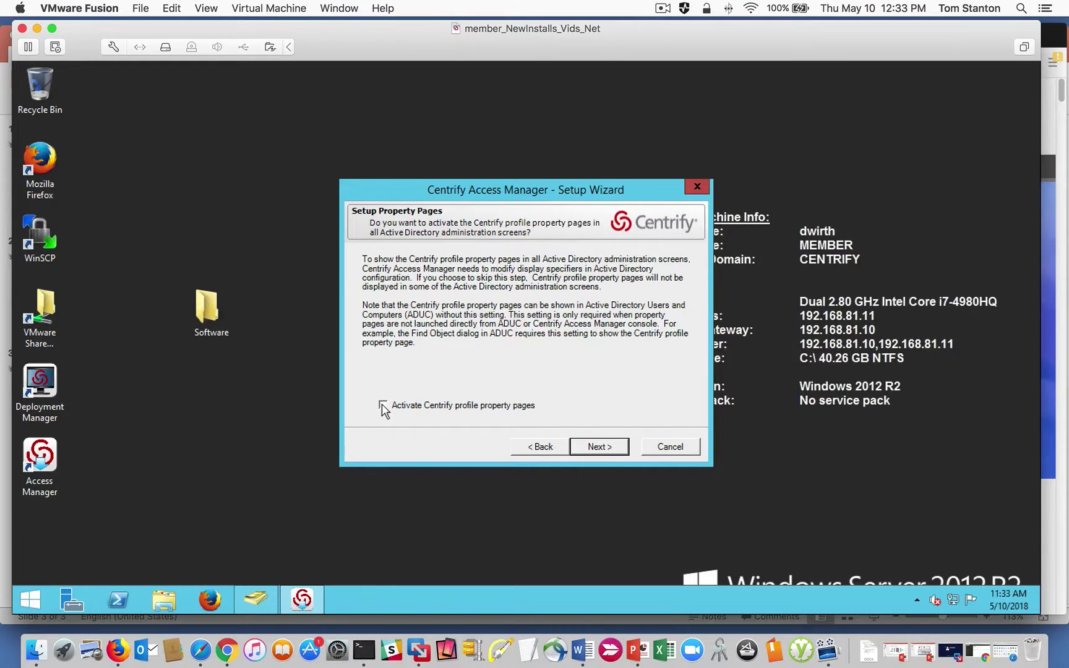
pyautogui.click(597, 448)
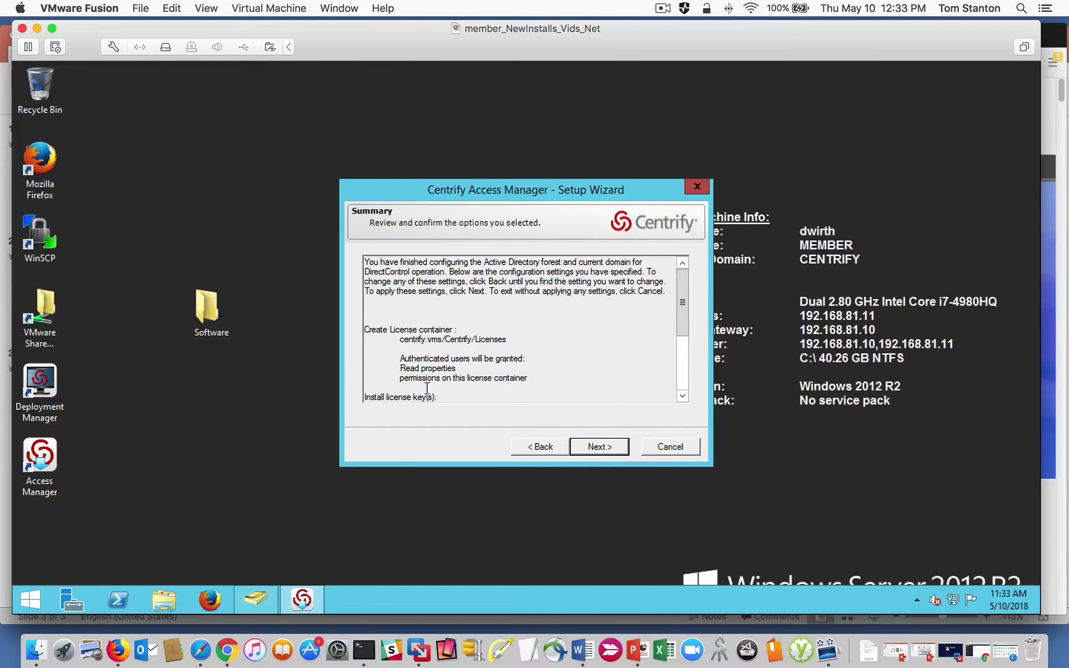
pyautogui.moveTo(685, 314); pyautogui.dragTo(685, 277)
pyautogui.click(683, 359)
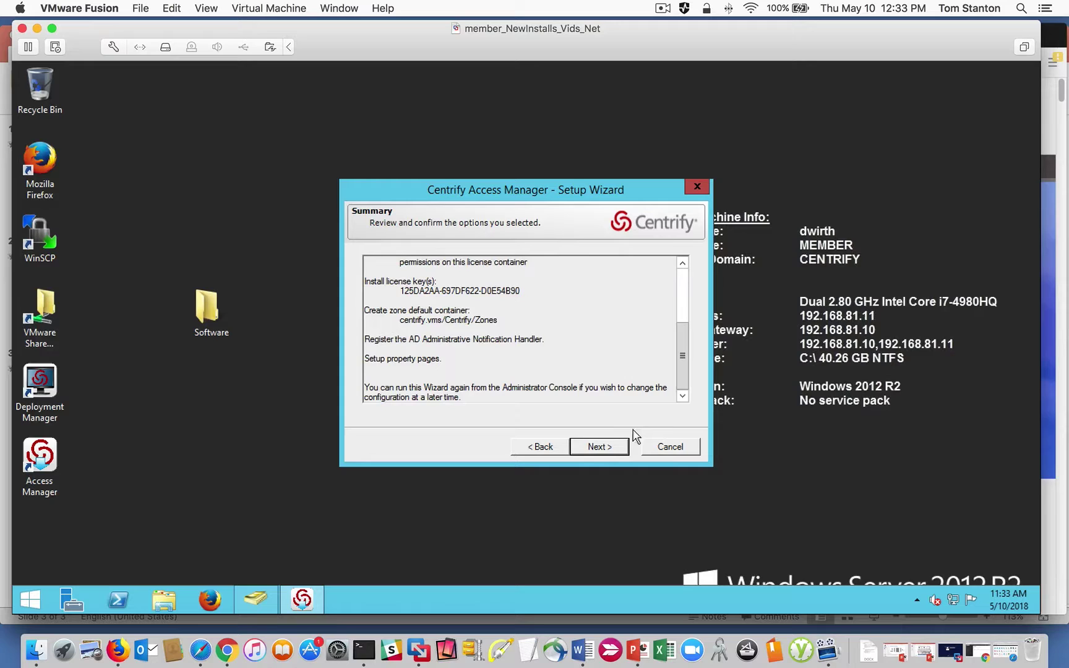
pyautogui.click(599, 451)
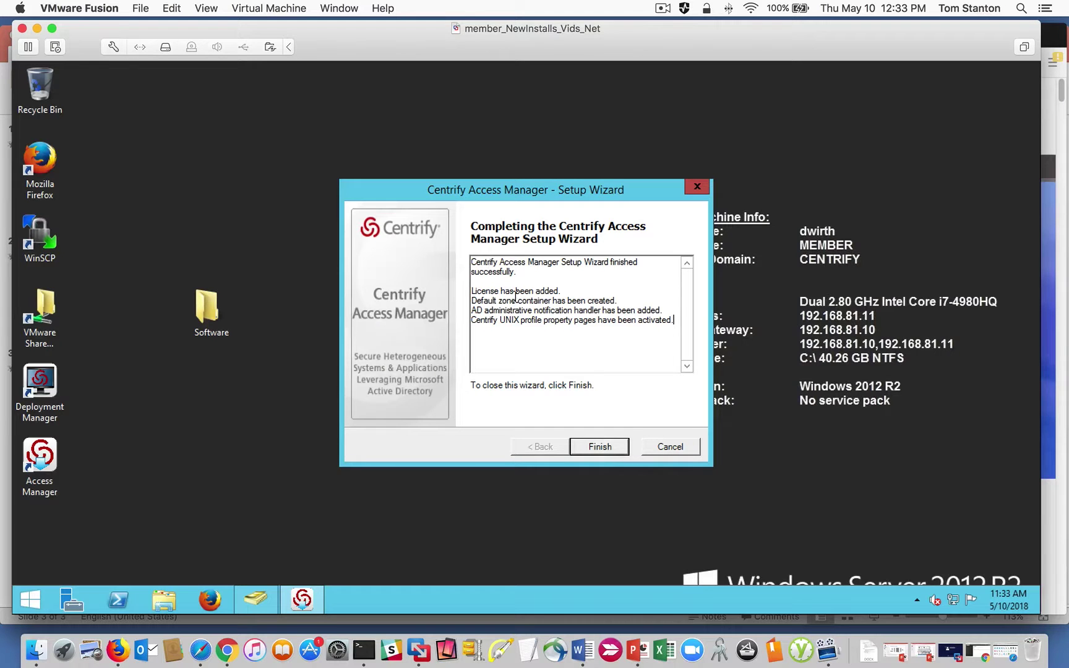
pyautogui.moveTo(545, 291); pyautogui.dragTo(520, 288)
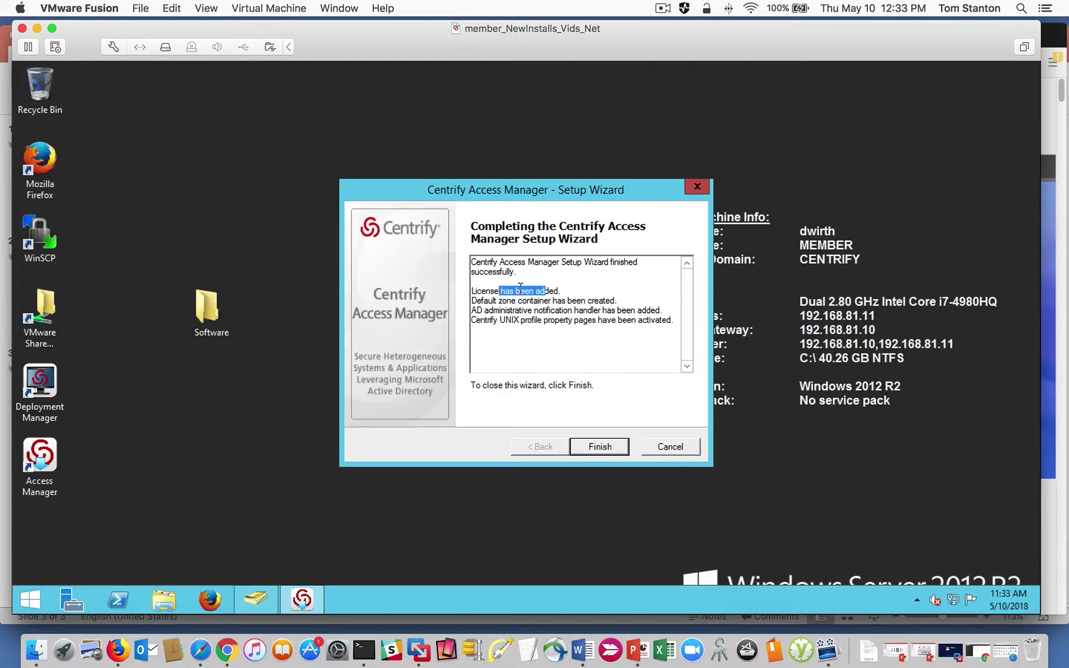
pyautogui.click(589, 450)
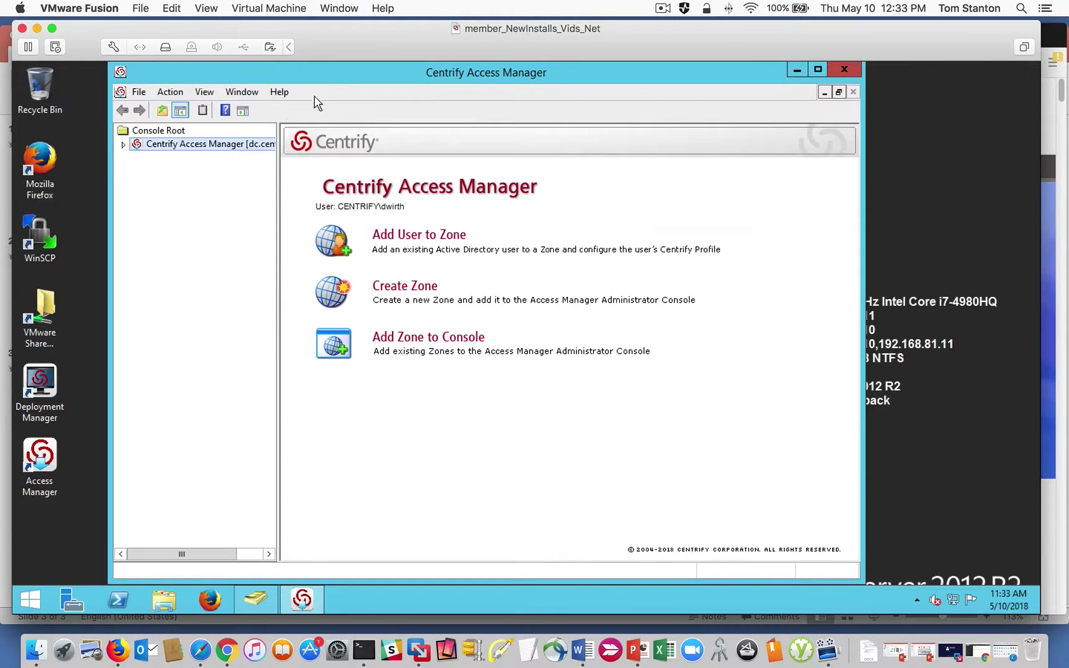
# Move and widen the Access Manager window, then expand the Access Manager node to show Zones.
pyautogui.moveTo(319, 81); pyautogui.dragTo(281, 83)
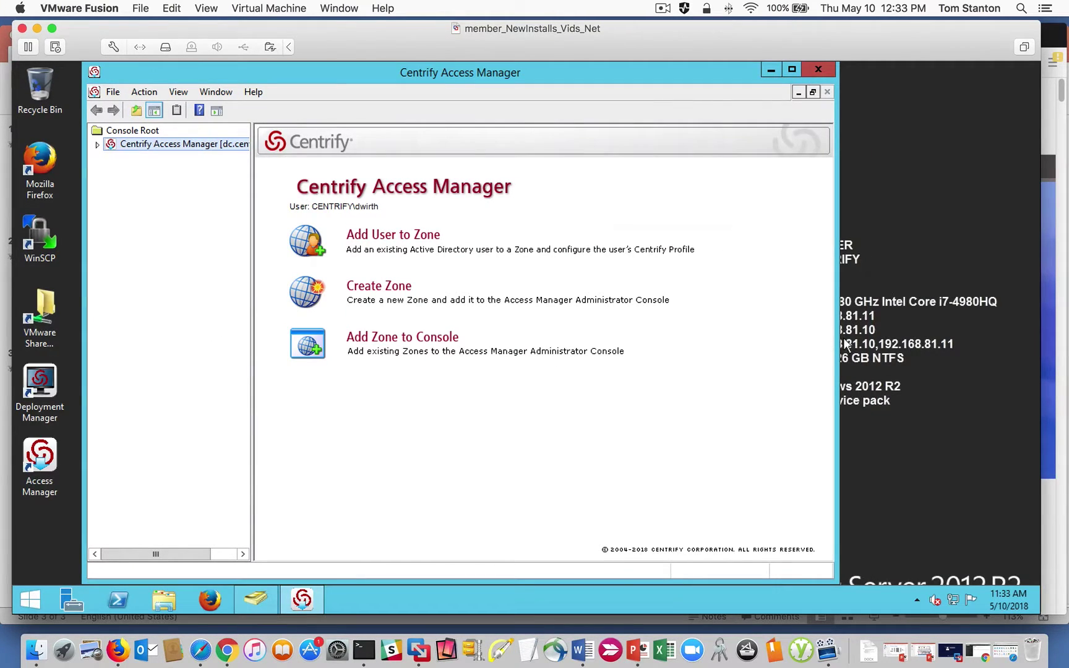
pyautogui.moveTo(838, 338); pyautogui.dragTo(957, 337)
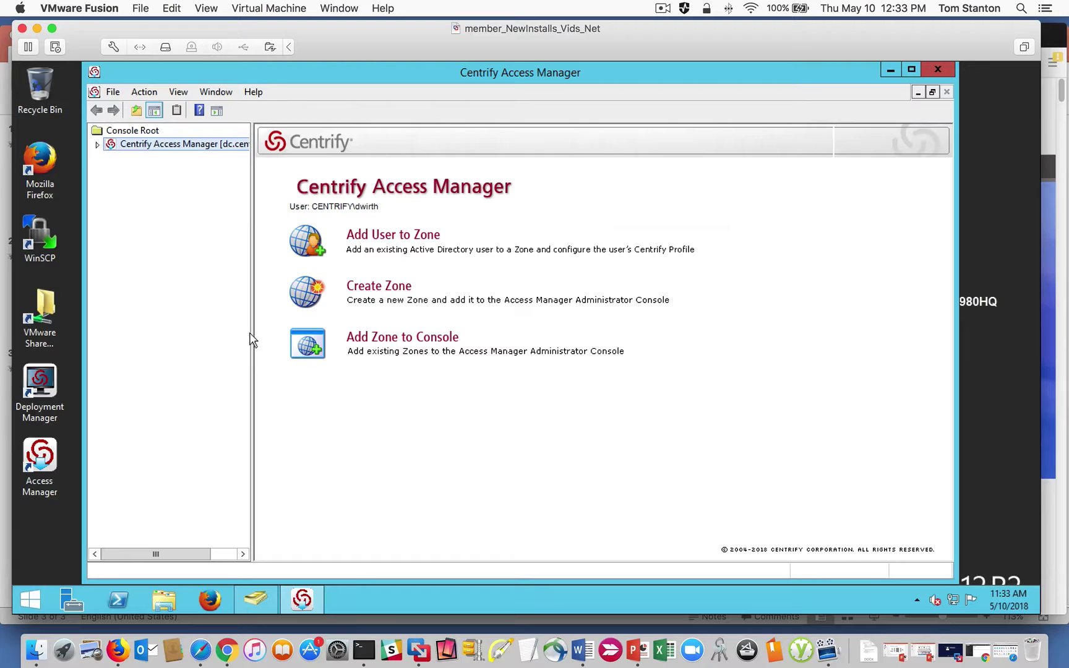
pyautogui.moveTo(252, 337); pyautogui.dragTo(342, 329)
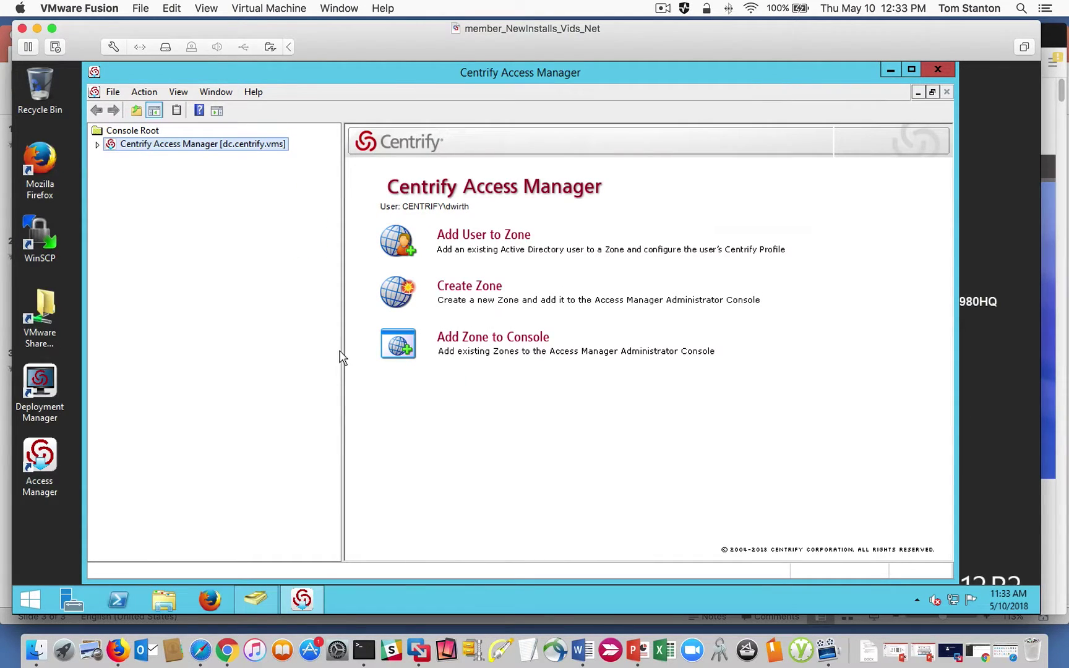
pyautogui.moveTo(342, 348); pyautogui.dragTo(314, 350)
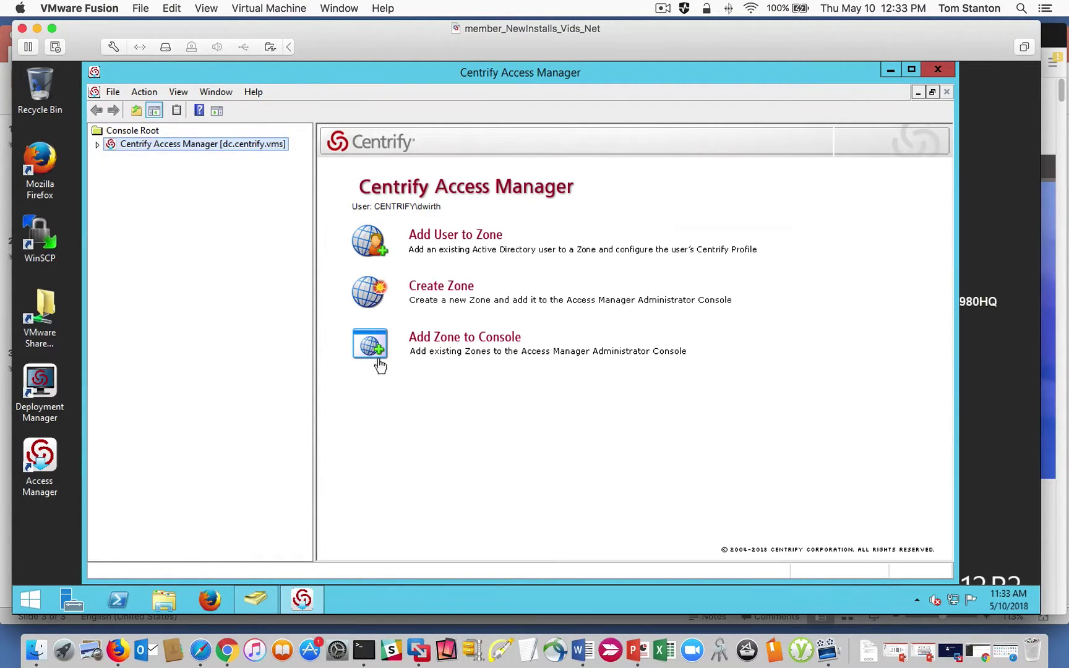
pyautogui.click(97, 144)
pyautogui.click(141, 161)
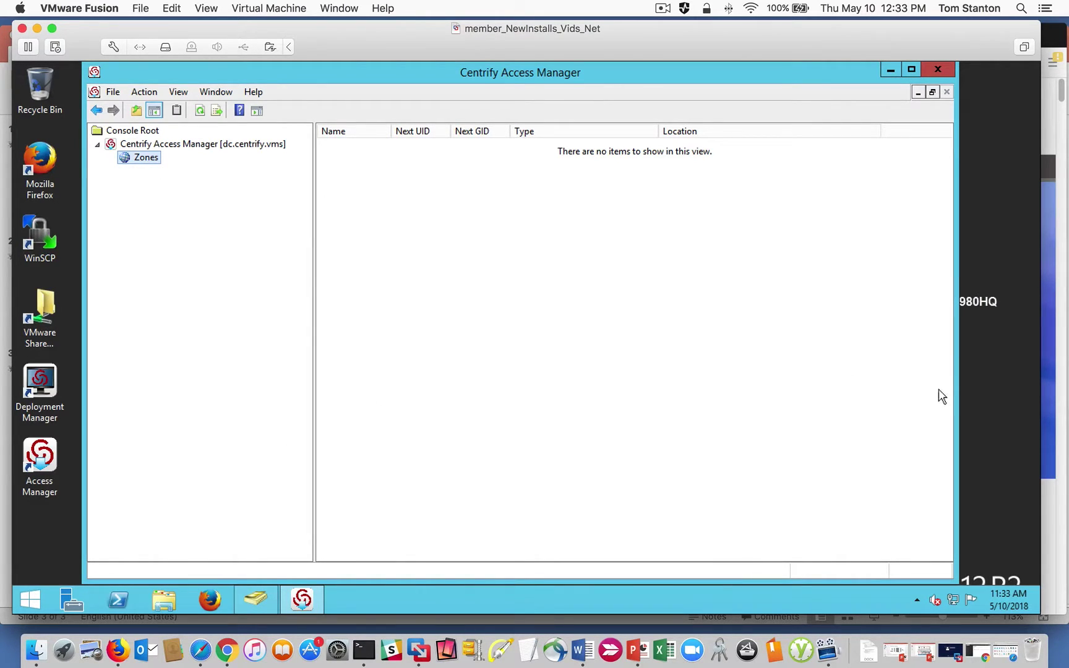
pyautogui.moveTo(956, 388); pyautogui.dragTo(986, 388)
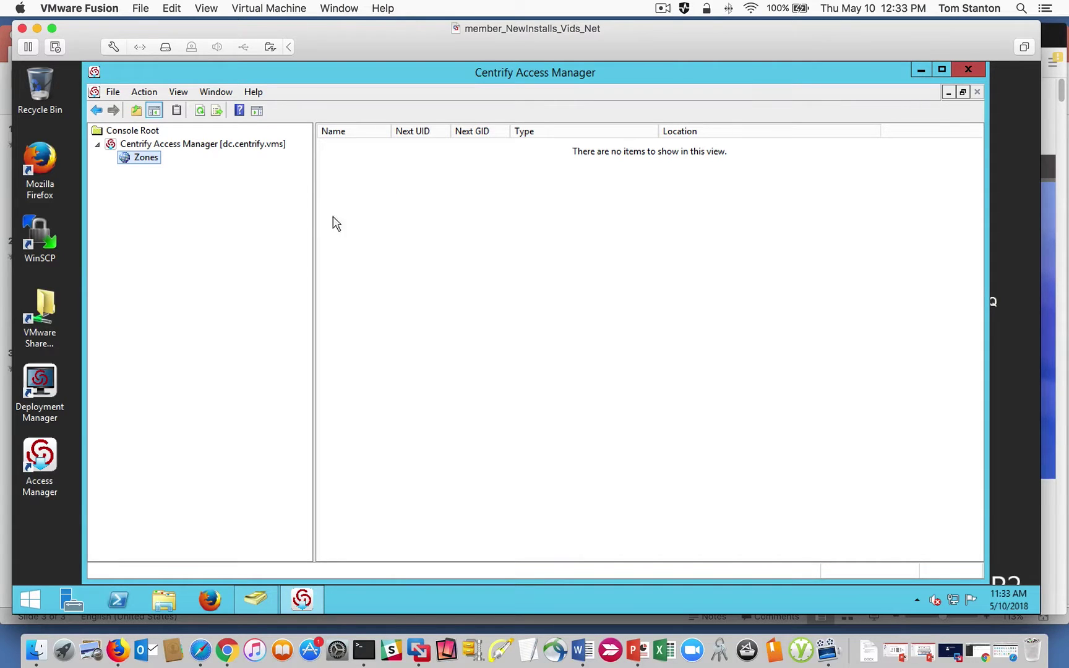
# Search Start for 'centrify lic' and launch the Licensing Service Control Panel, allowing UAC.
pyautogui.click(25, 603)
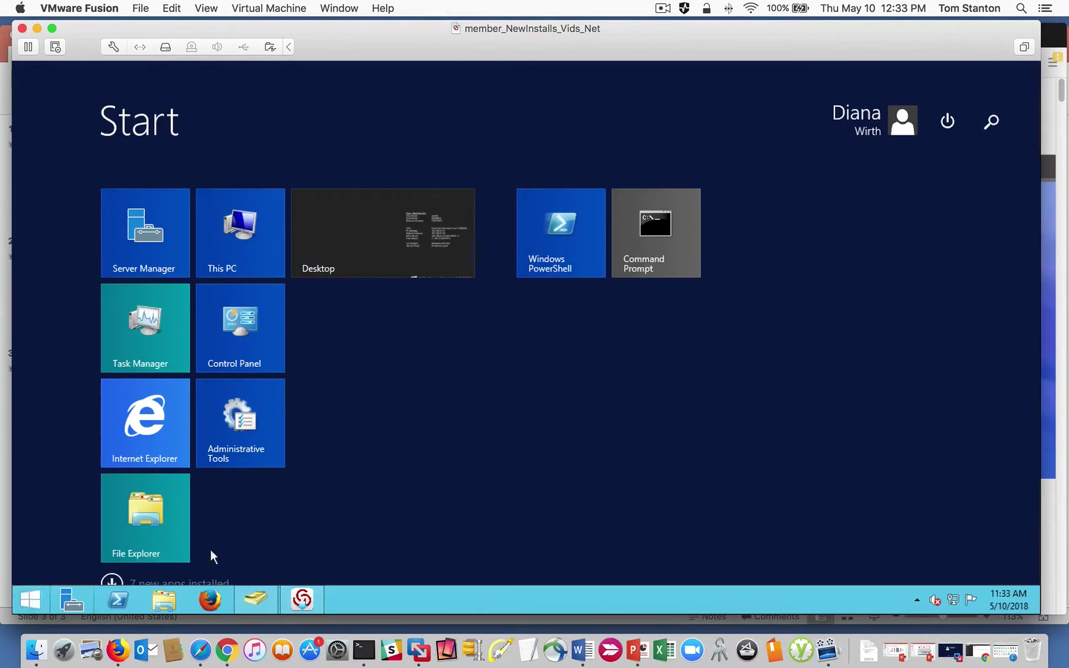
pyautogui.click(990, 121)
pyautogui.write('c')
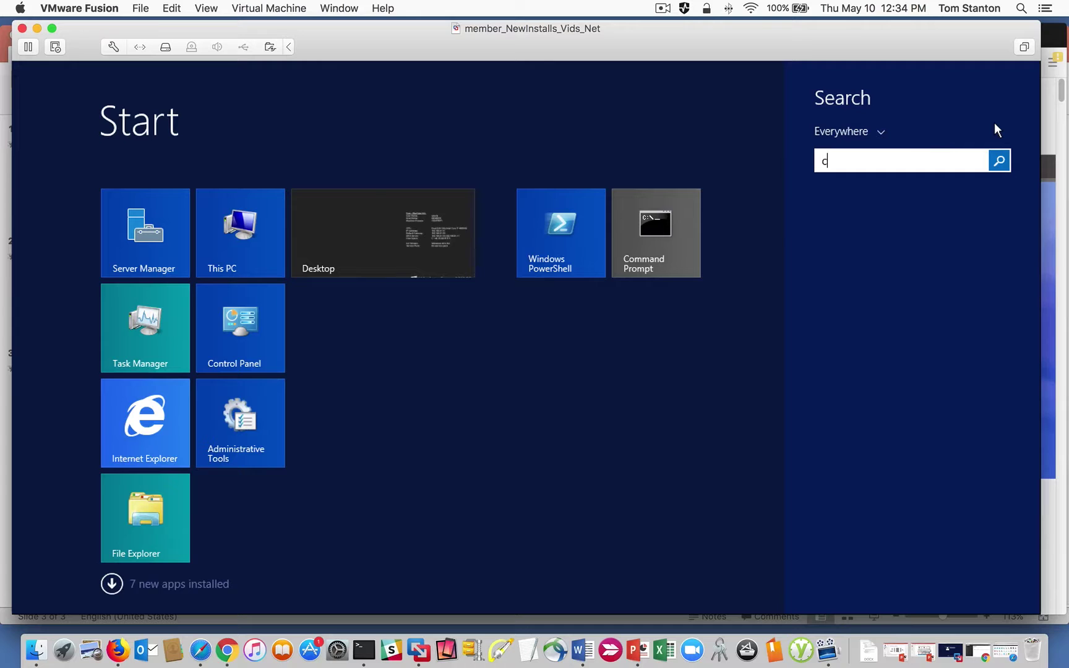
pyautogui.write('entrify lic')
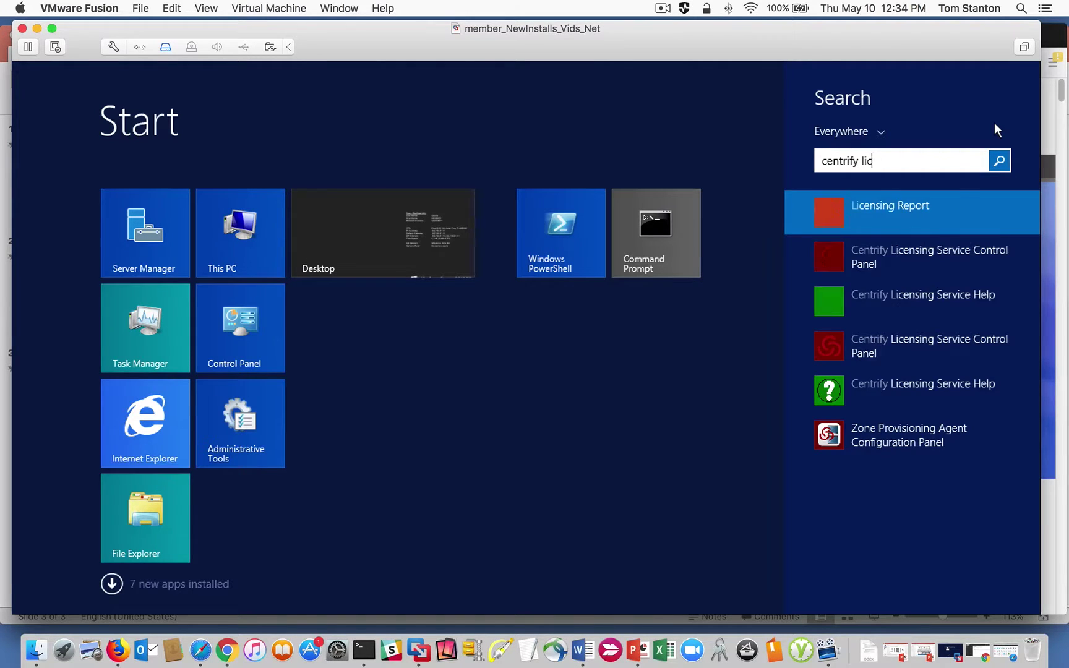
pyautogui.click(885, 264)
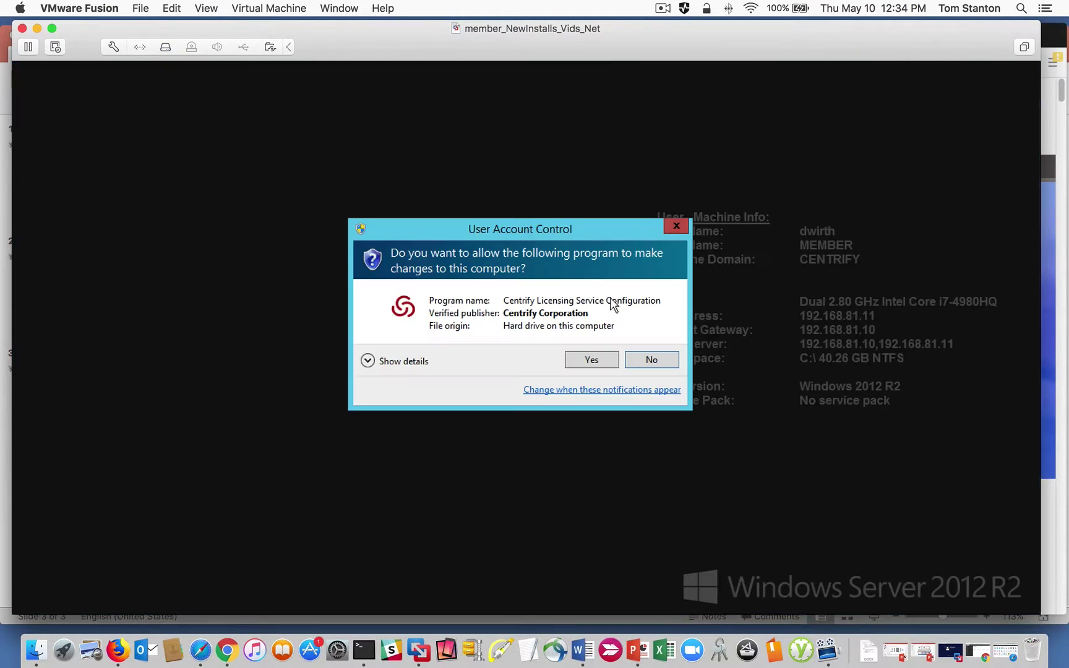
pyautogui.click(599, 360)
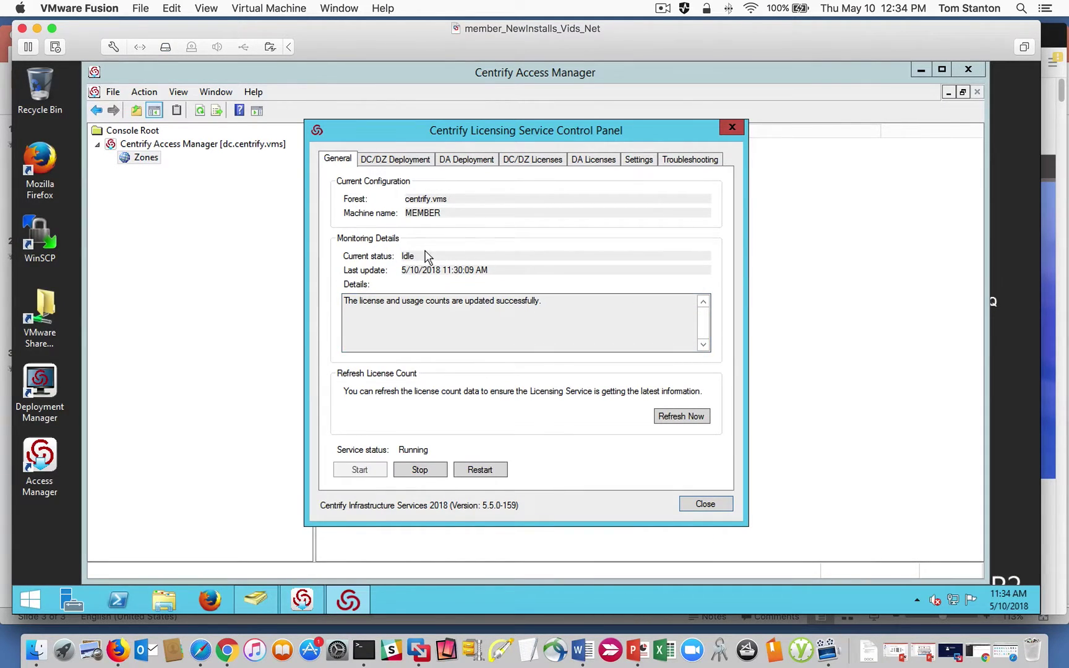
# Review the deployment and licence tabs, including the Evaluation Licenses entry, then close the panel without adding a key.
pyautogui.click(395, 162)
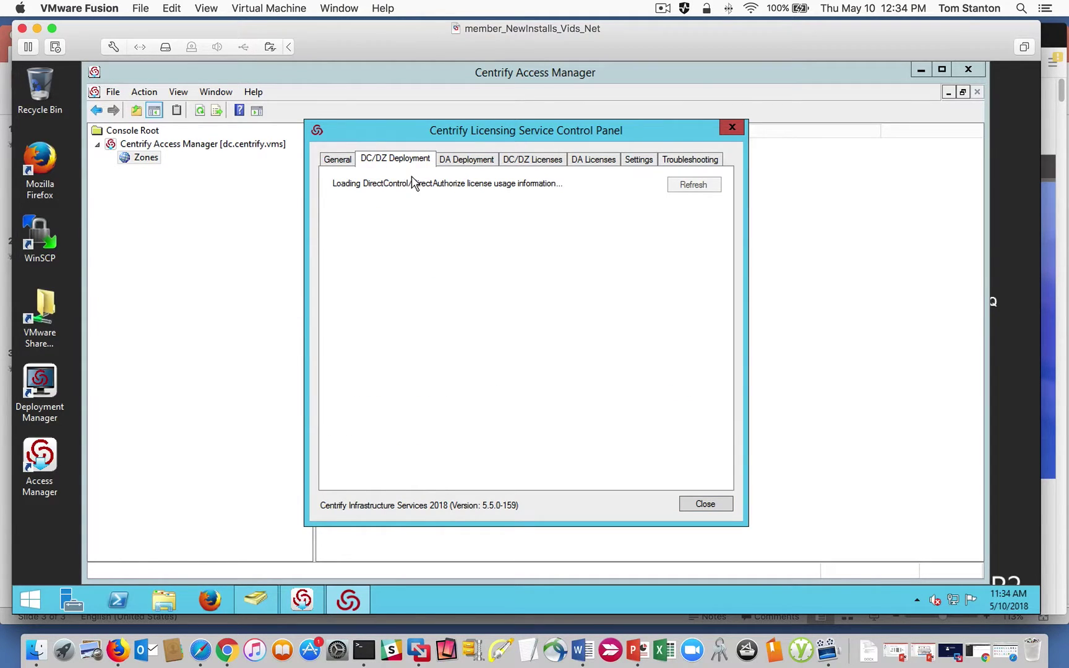
pyautogui.click(461, 163)
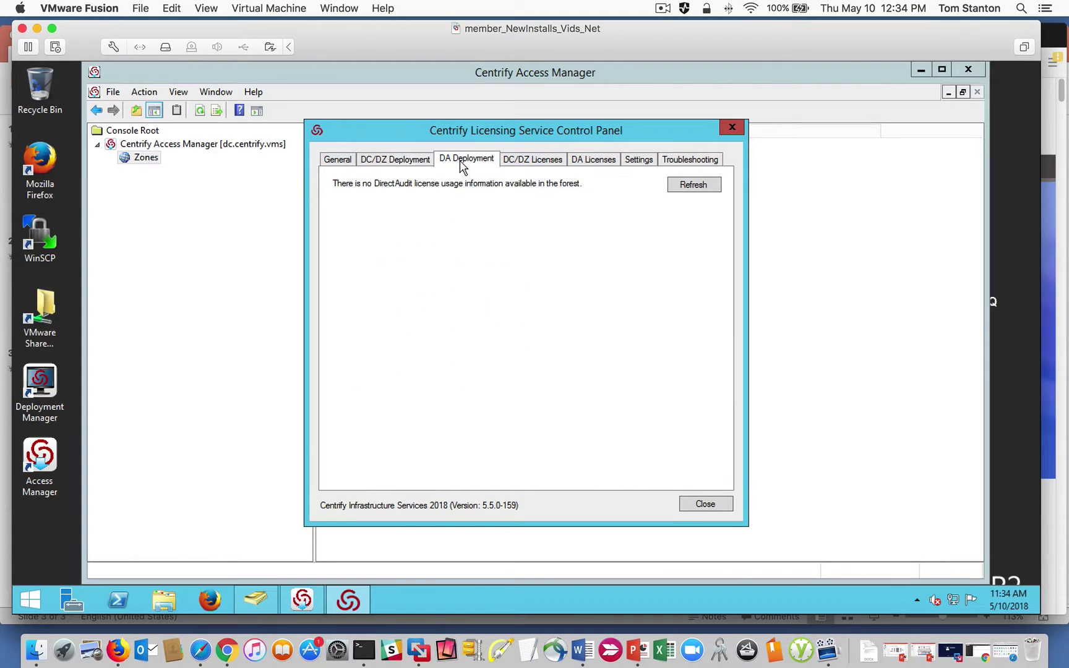
pyautogui.click(534, 162)
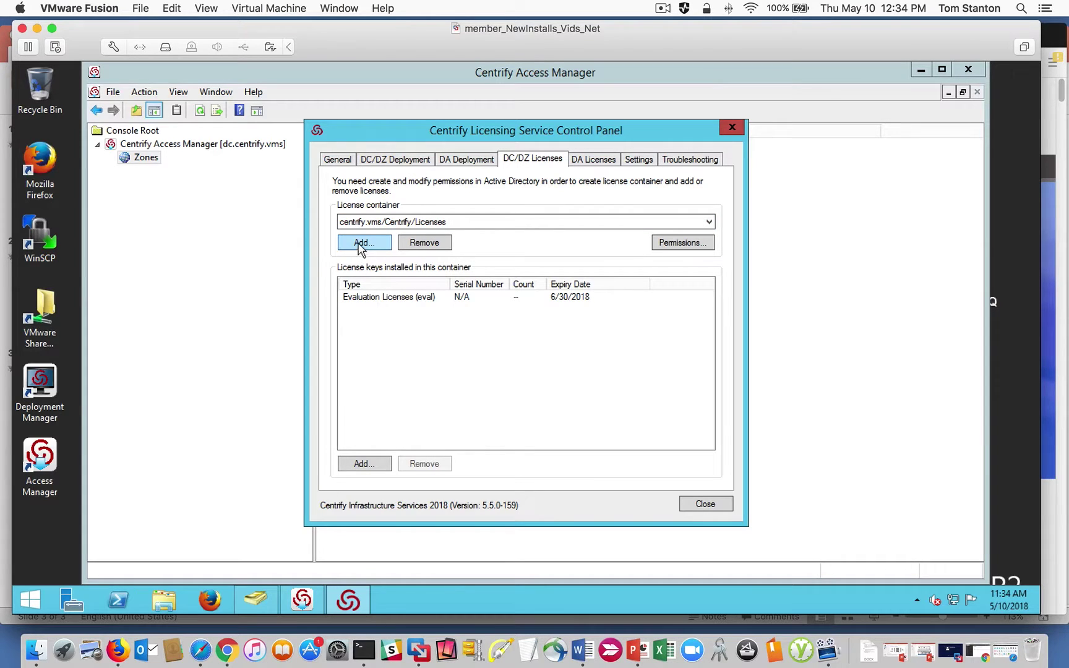
pyautogui.click(434, 297)
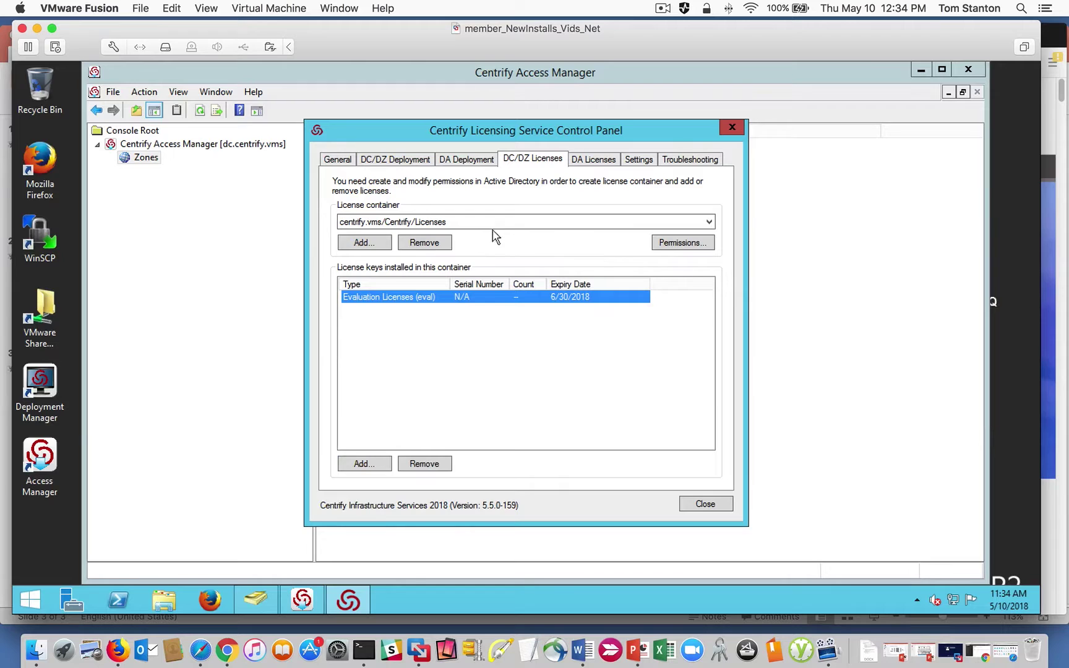
pyautogui.click(591, 162)
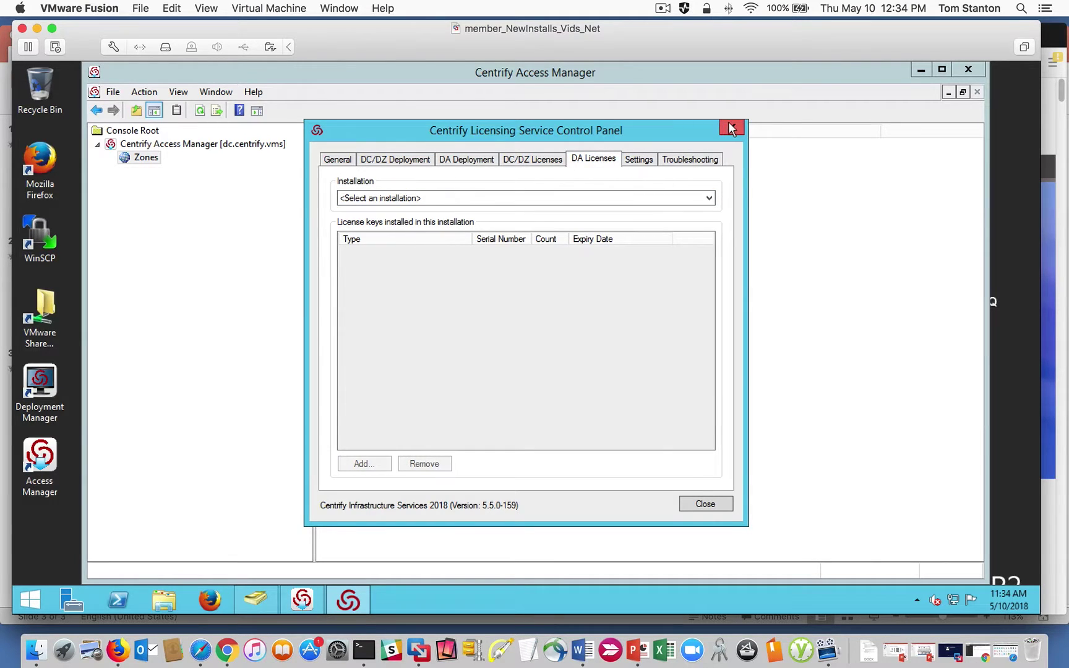
pyautogui.click(515, 160)
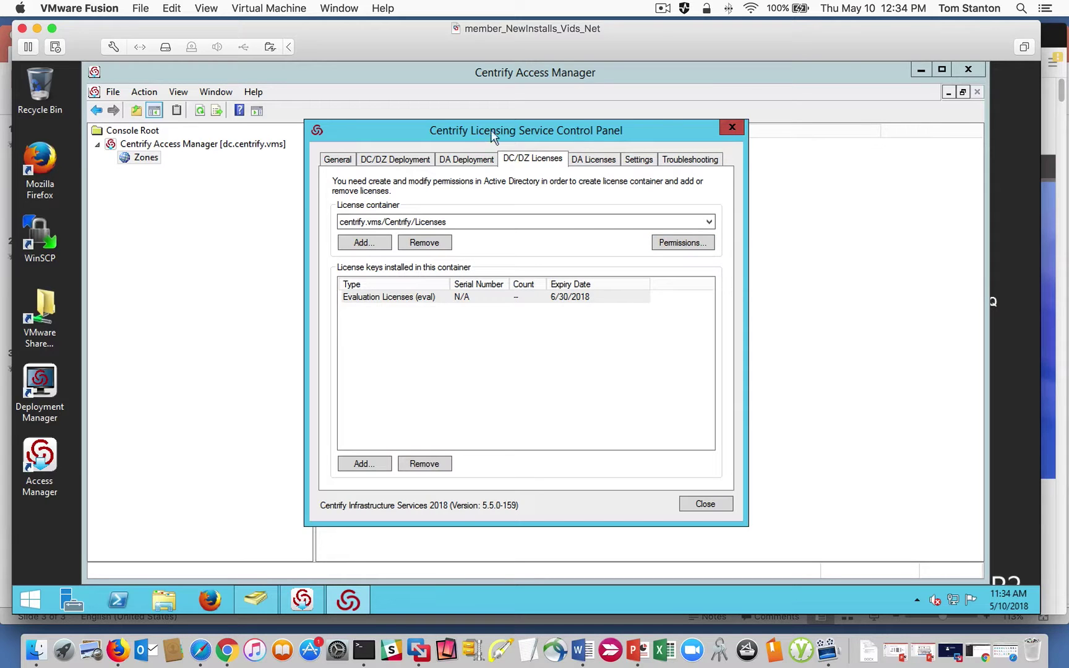
pyautogui.click(364, 464)
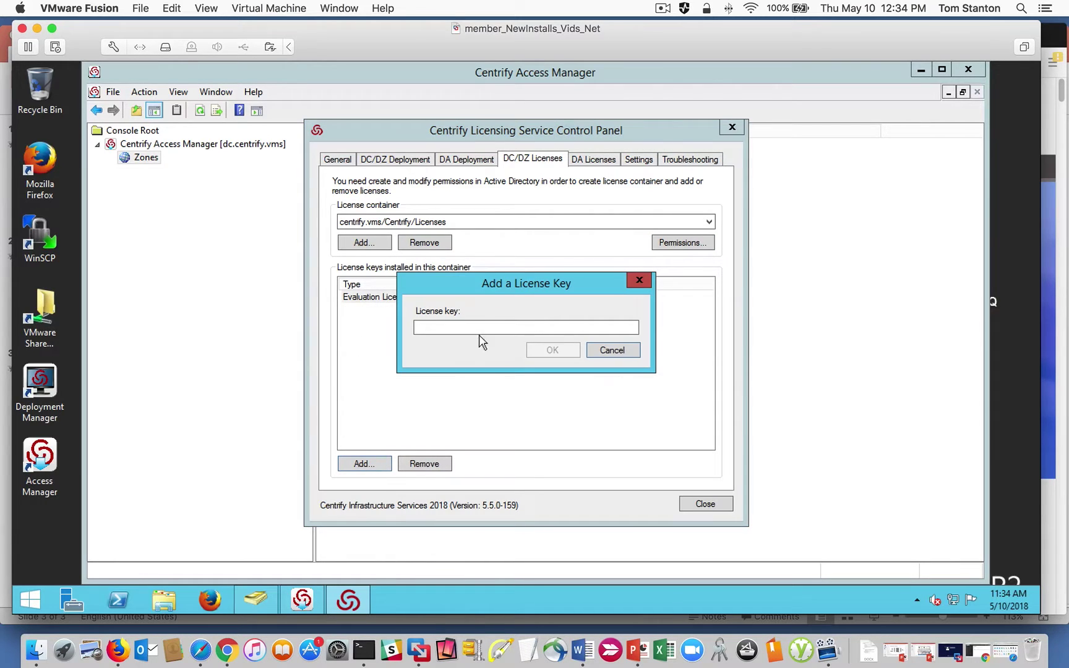
pyautogui.click(612, 350)
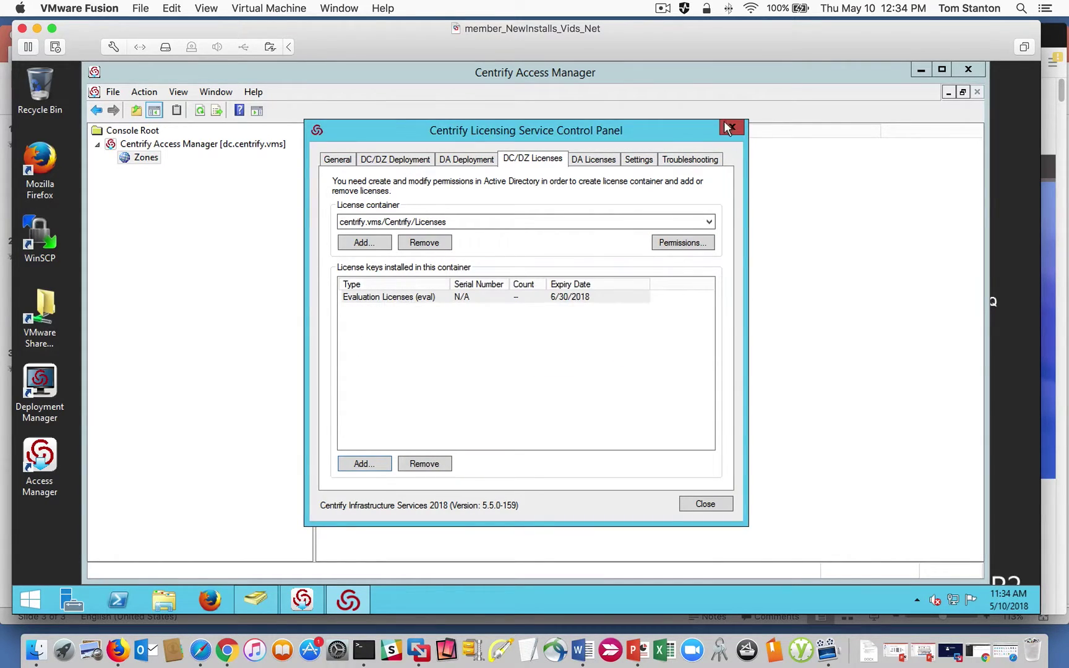
pyautogui.click(727, 128)
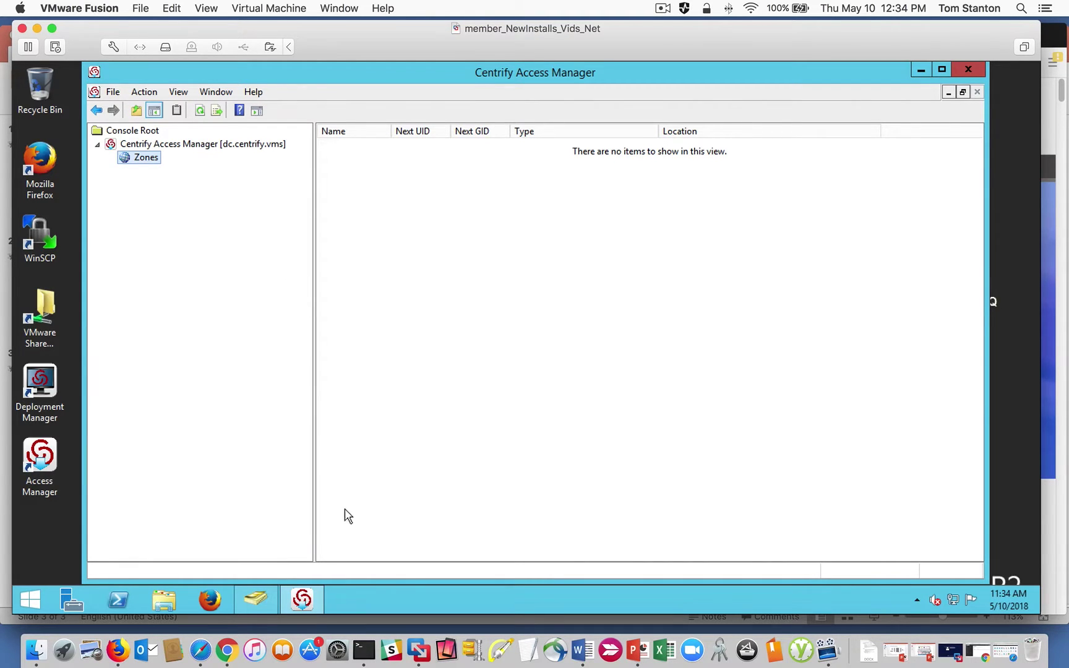
# In Active Directory Users and Computers, open centrify.vms > Centrify > Zones and refresh it to show $CentrifyZoneContainer.
pyautogui.rightClick(134, 158)
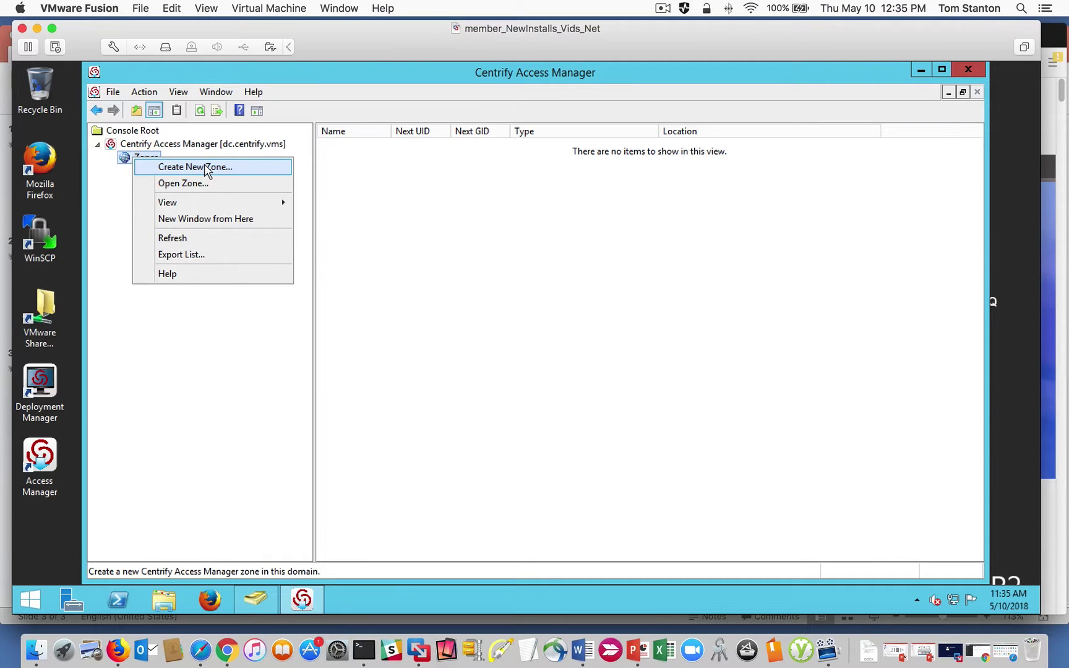
pyautogui.click(257, 601)
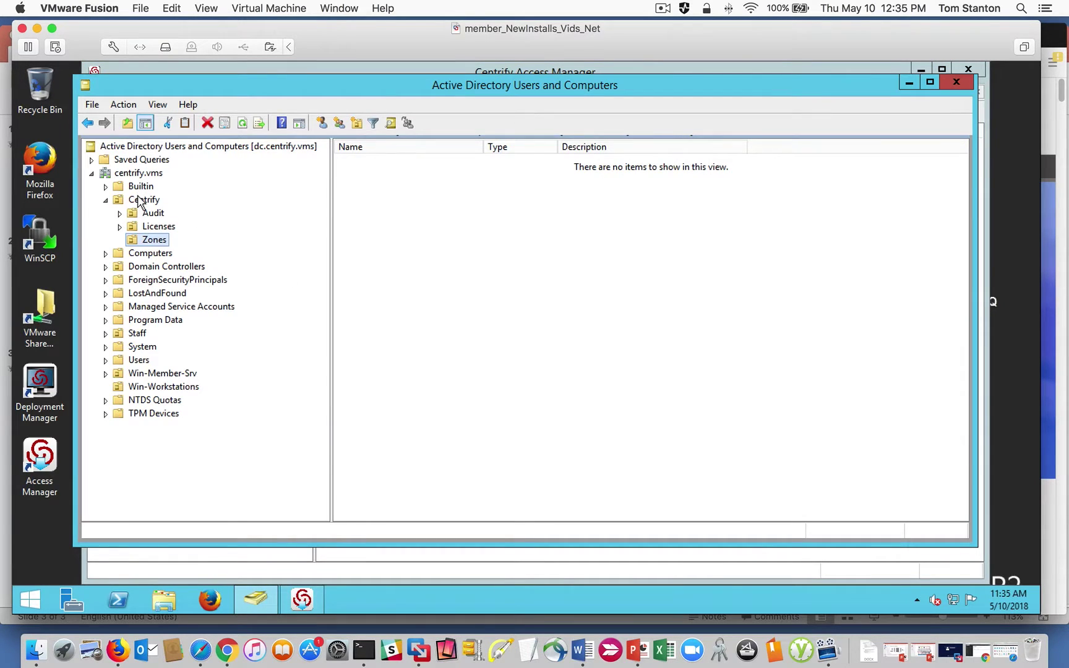
pyautogui.click(139, 201)
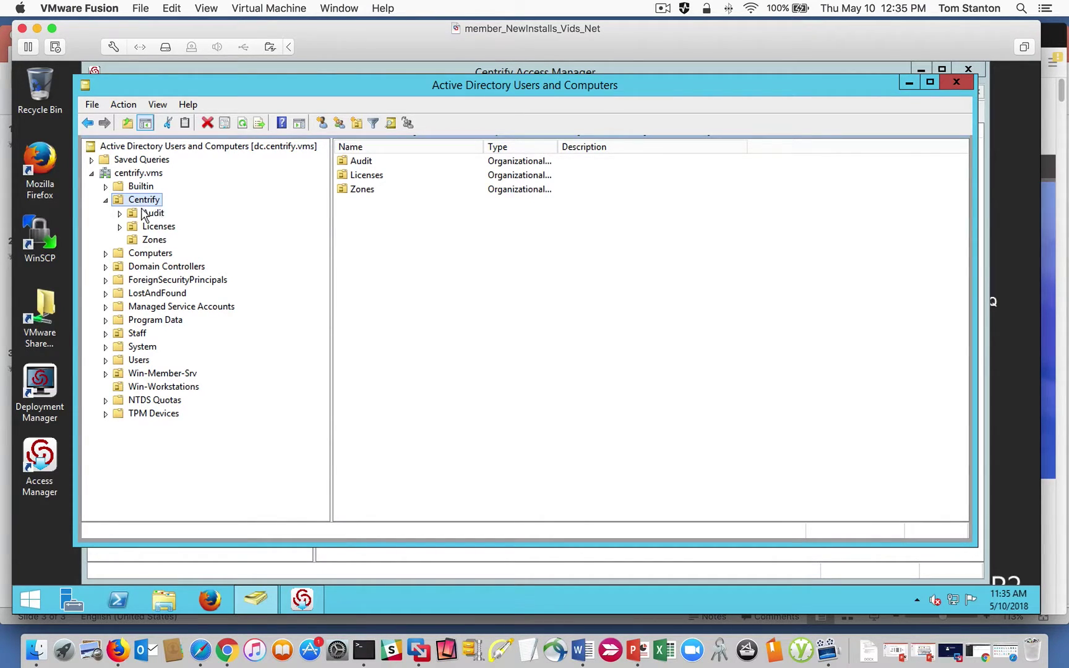
pyautogui.click(155, 241)
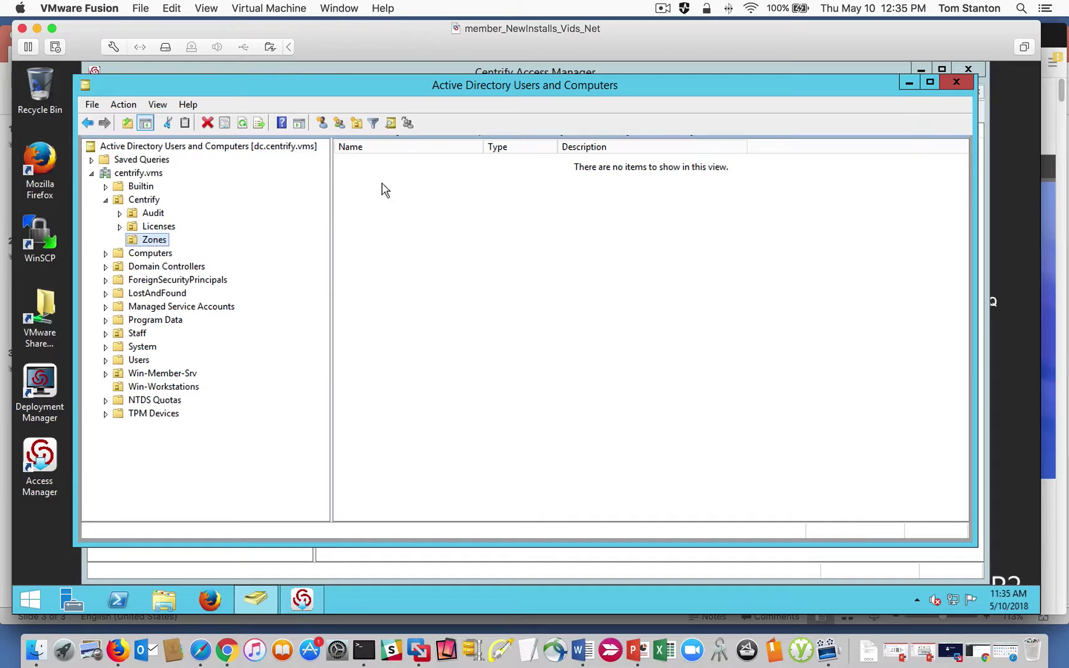
pyautogui.rightClick(148, 245)
pyautogui.click(212, 406)
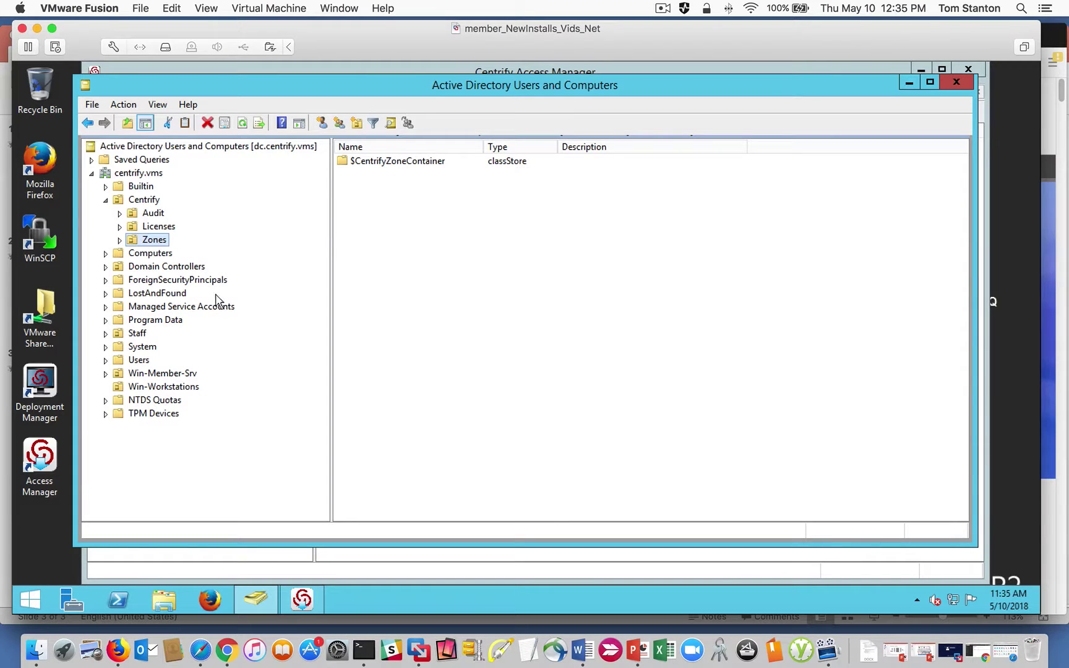
# Select $CentrifyZoneContainer, expand Zones, then minimize Active Directory Users and Computers.
pyautogui.click(394, 164)
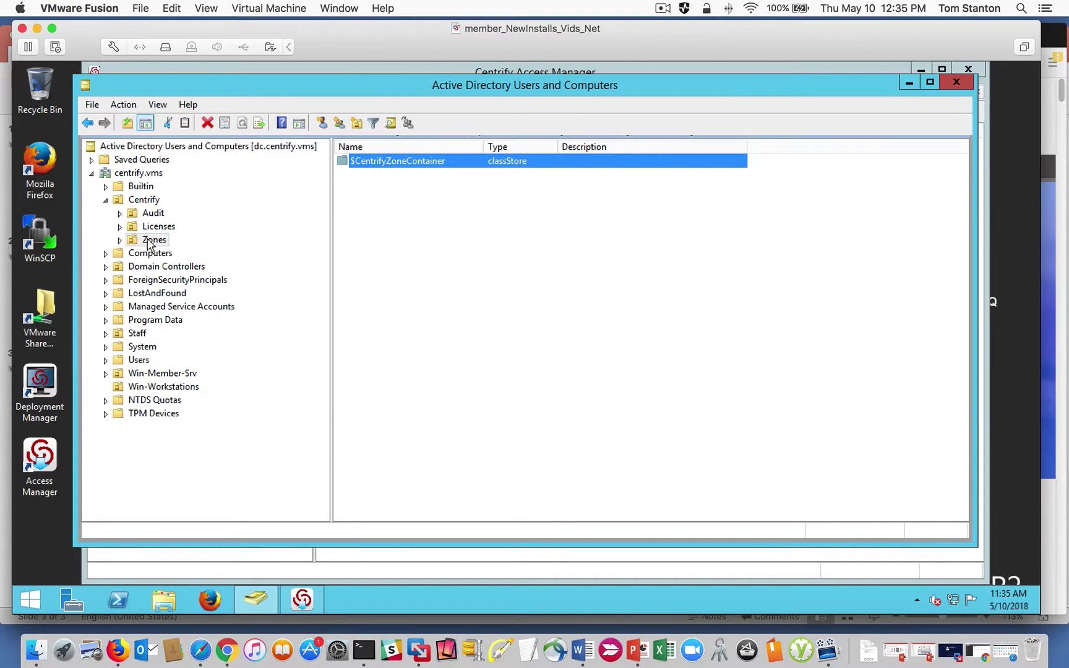
pyautogui.click(120, 240)
pyautogui.click(908, 84)
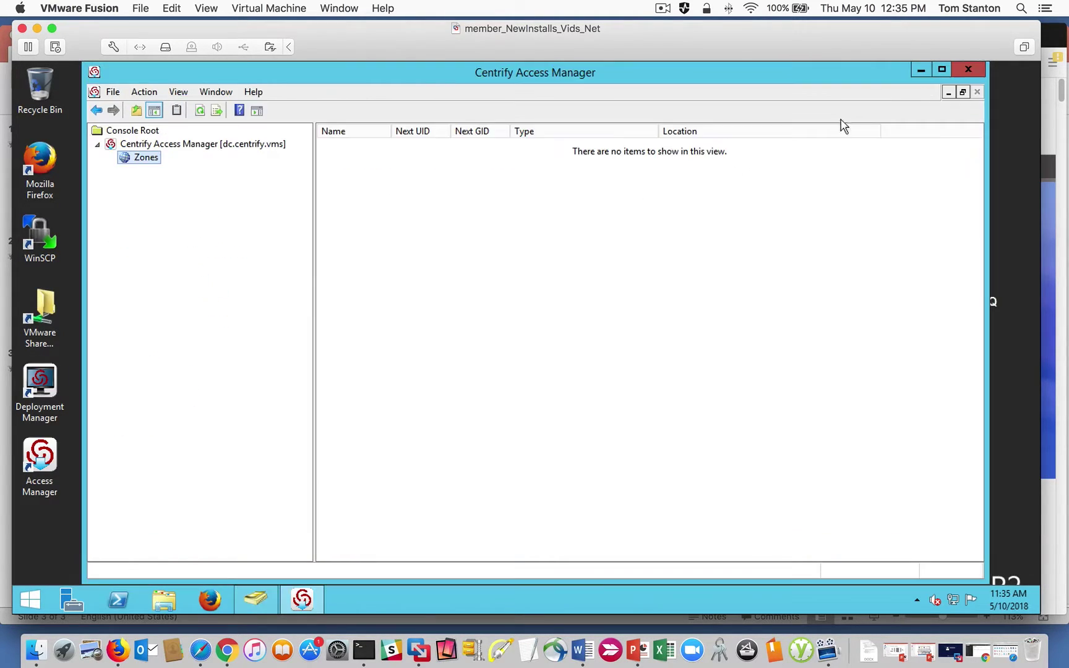
# Start a new zone from the Zones node and enter the name Global.
pyautogui.rightClick(141, 168)
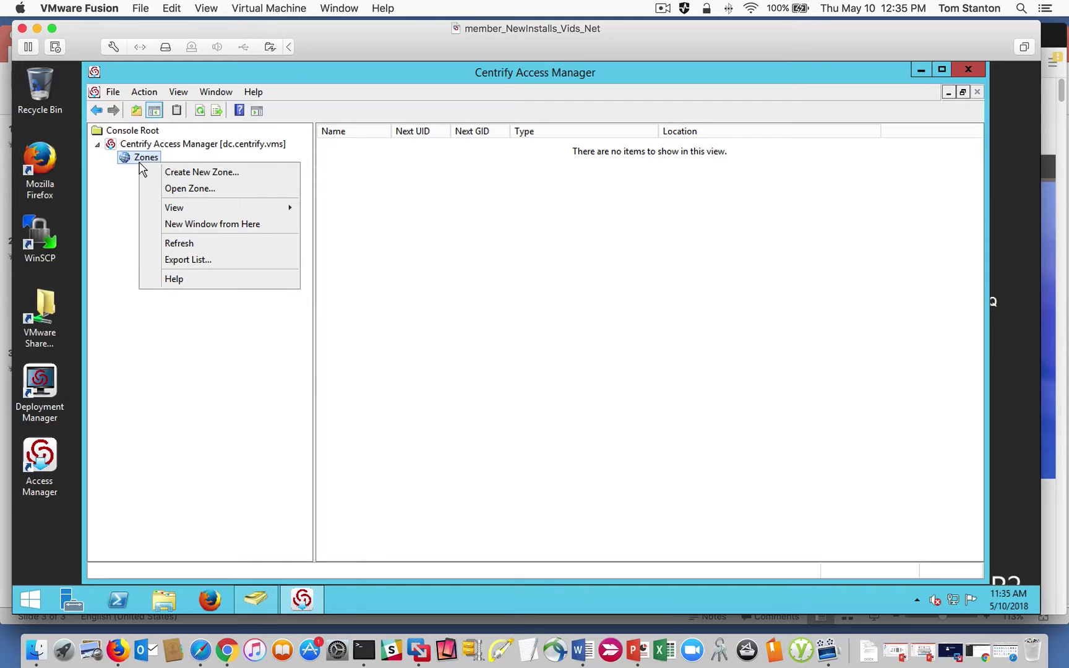
pyautogui.click(224, 173)
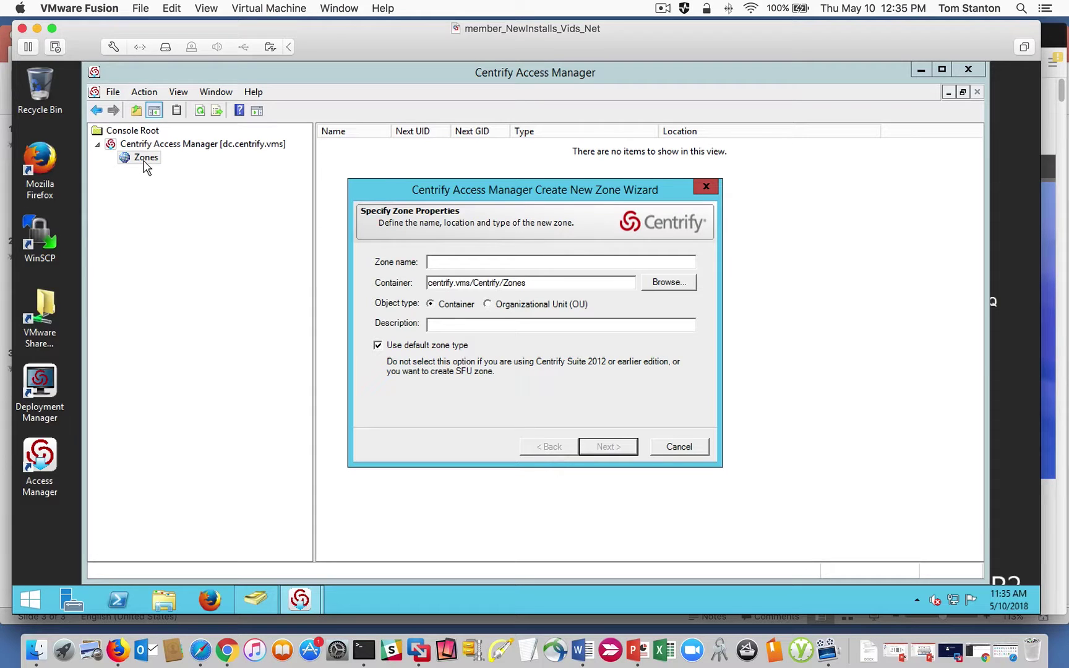
pyautogui.moveTo(548, 282); pyautogui.dragTo(411, 283)
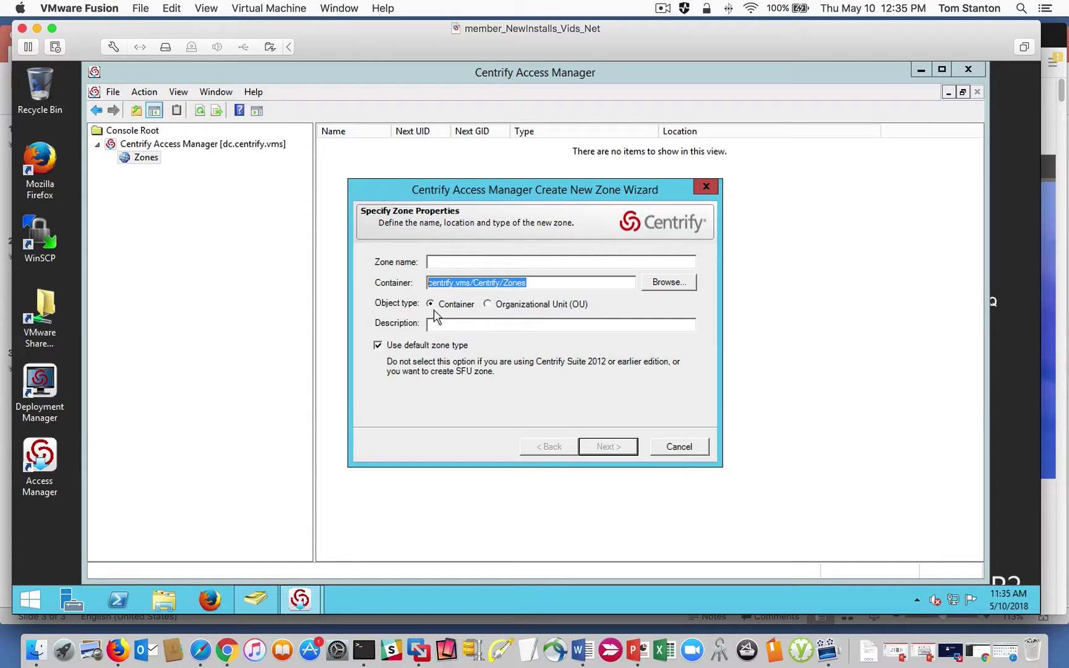
pyautogui.click(456, 260)
pyautogui.write('Global')
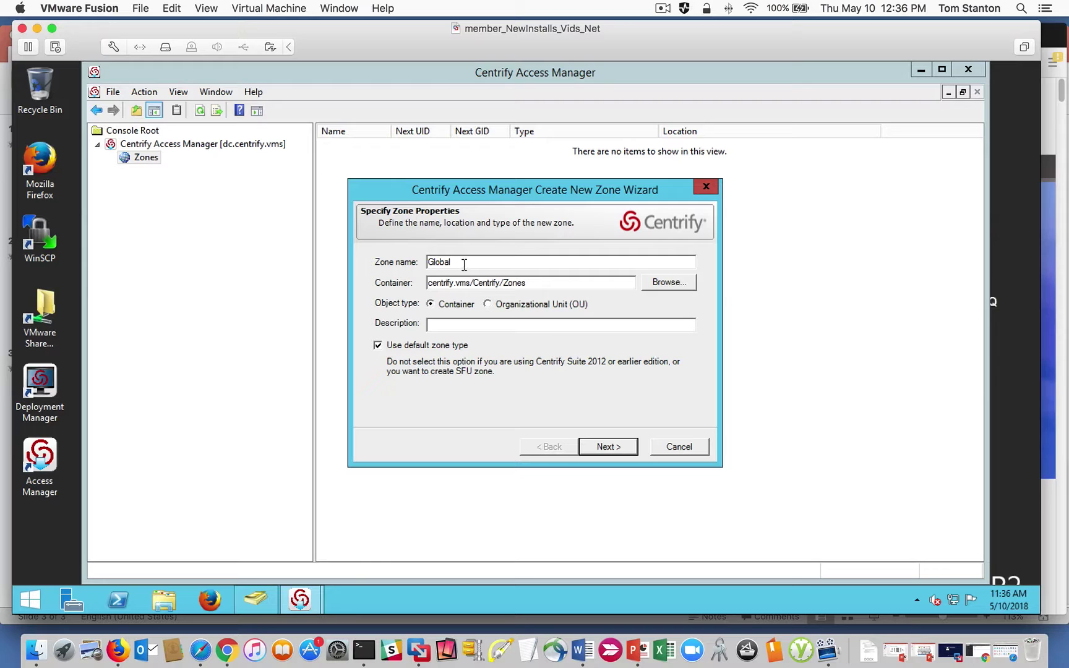
# Keep the default centrify.vms/Centrify/Zones container and zone type, and finish creating the zone.
pyautogui.moveTo(464, 264); pyautogui.dragTo(401, 265)
pyautogui.click(548, 286)
pyautogui.click(677, 286)
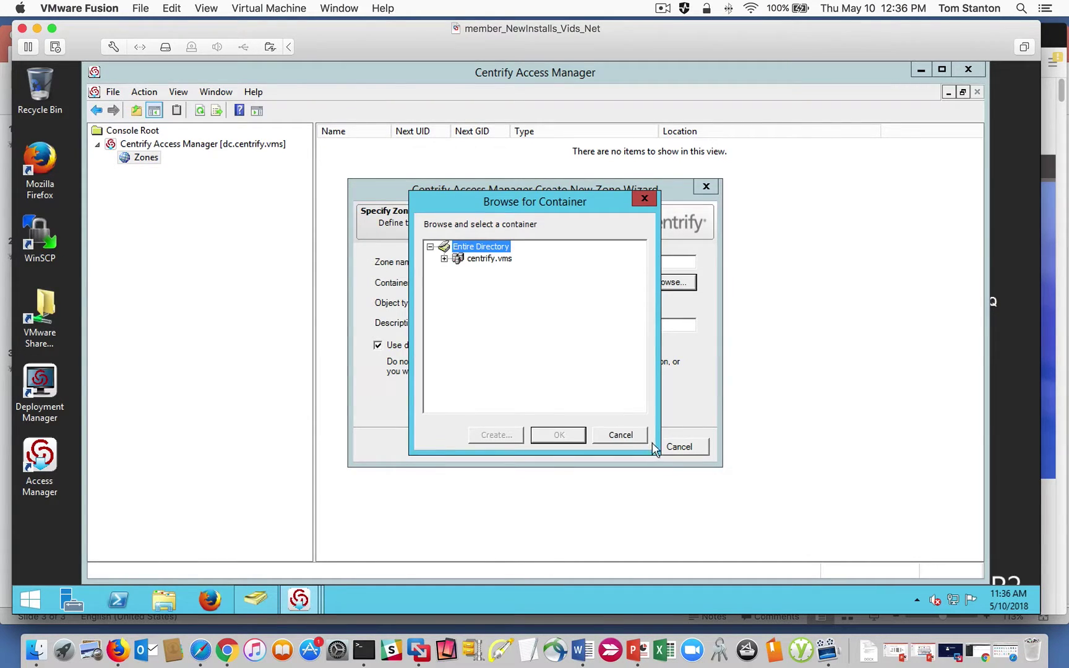
pyautogui.click(629, 436)
pyautogui.moveTo(534, 282); pyautogui.dragTo(420, 279)
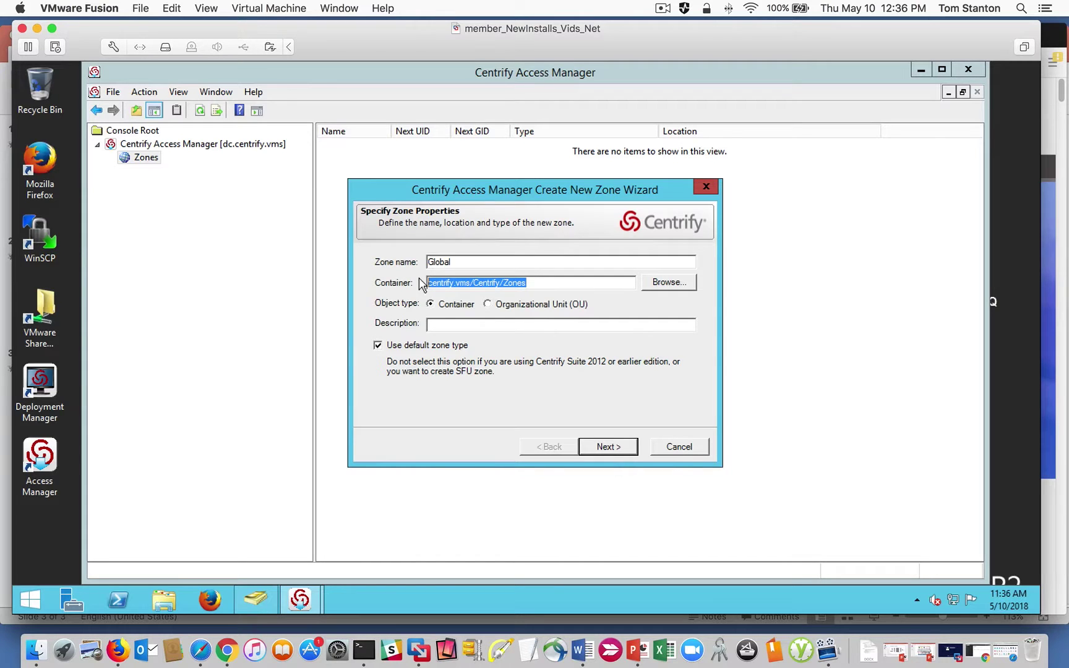
pyautogui.click(452, 324)
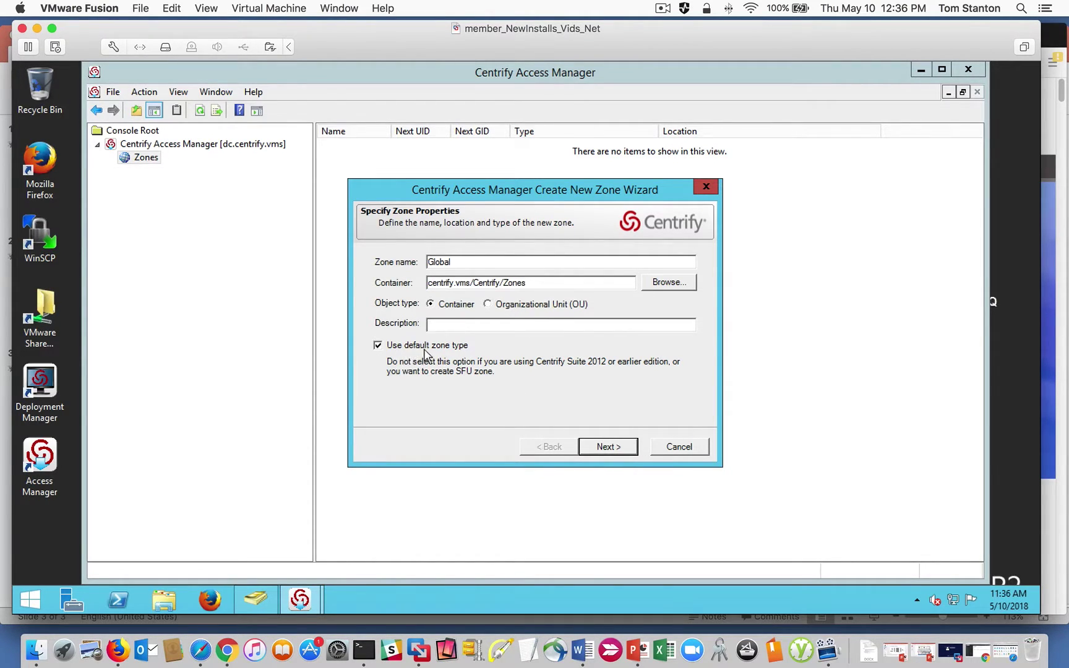
pyautogui.click(599, 450)
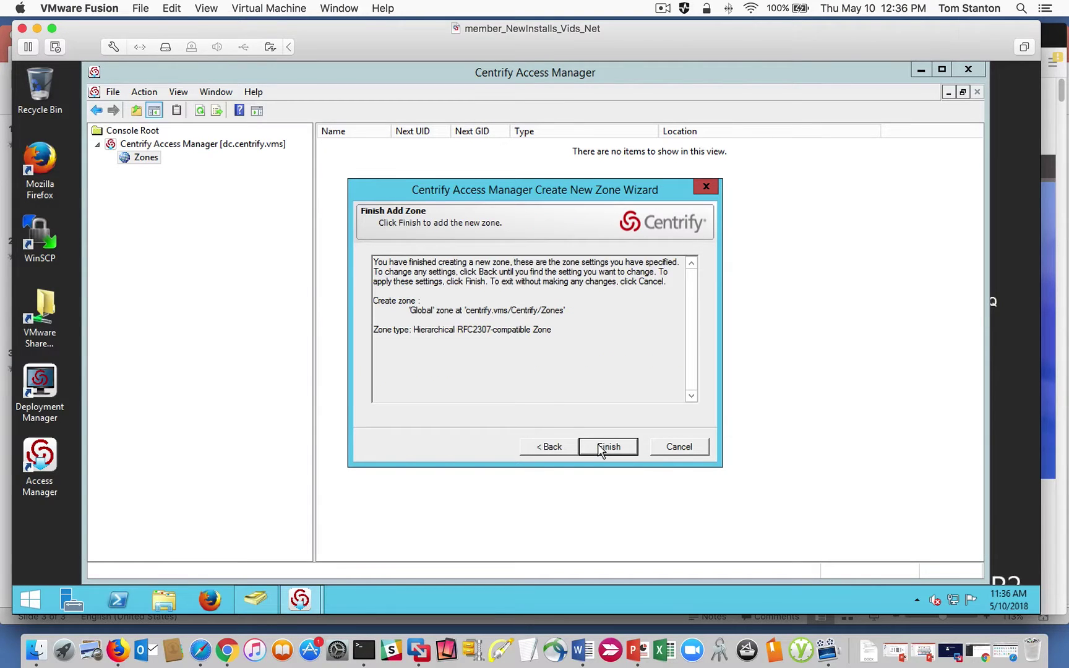
pyautogui.click(599, 447)
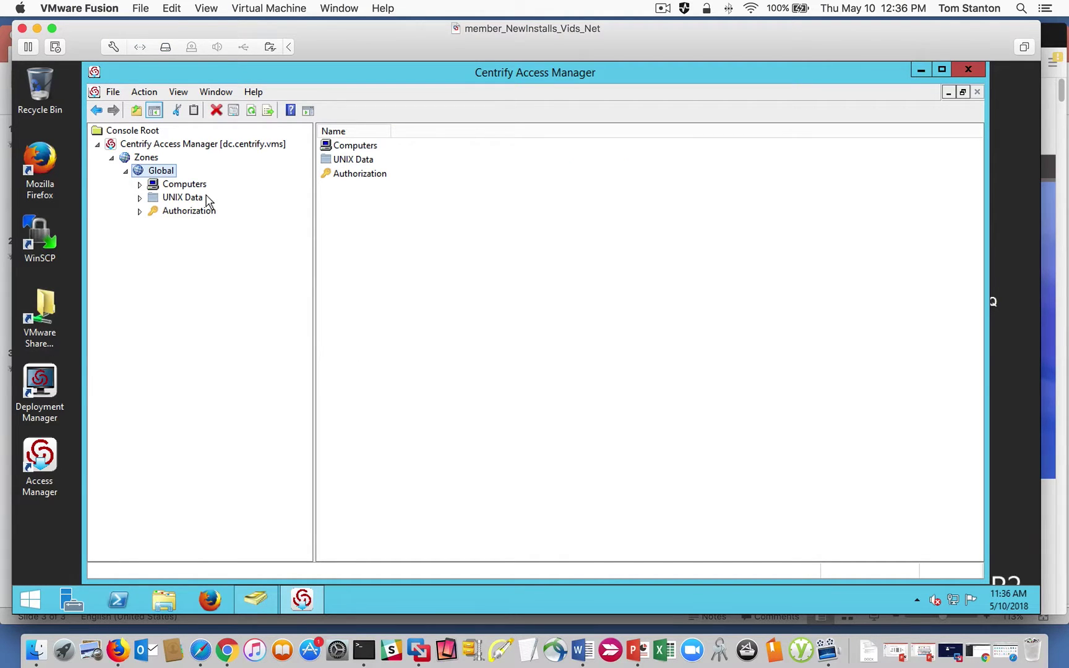
pyautogui.click(186, 184)
pyautogui.click(183, 198)
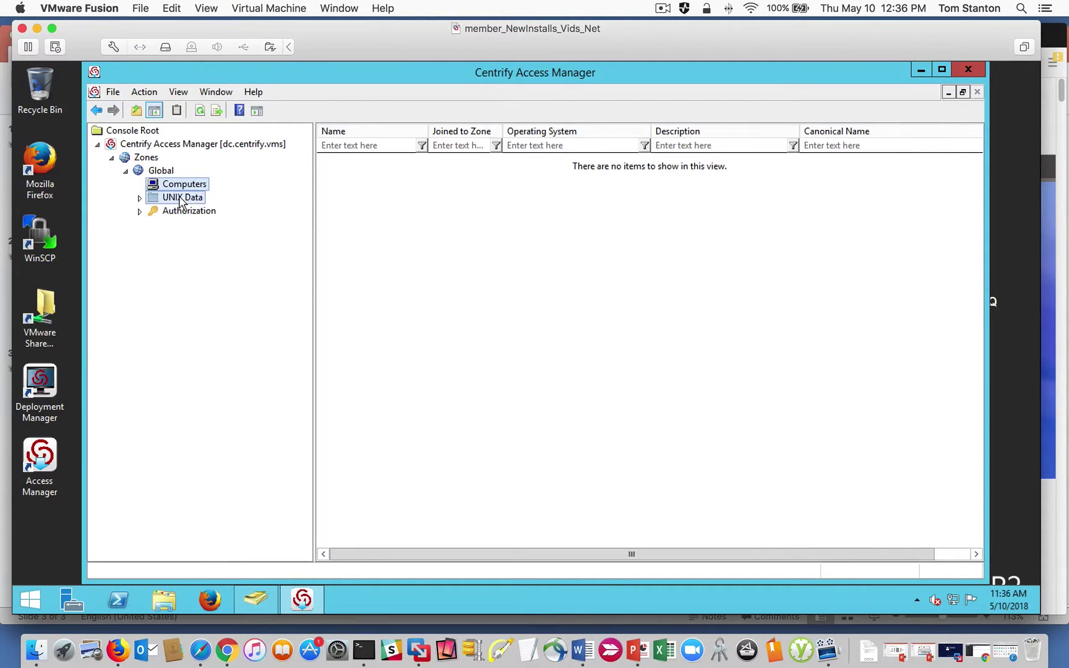
pyautogui.click(140, 212)
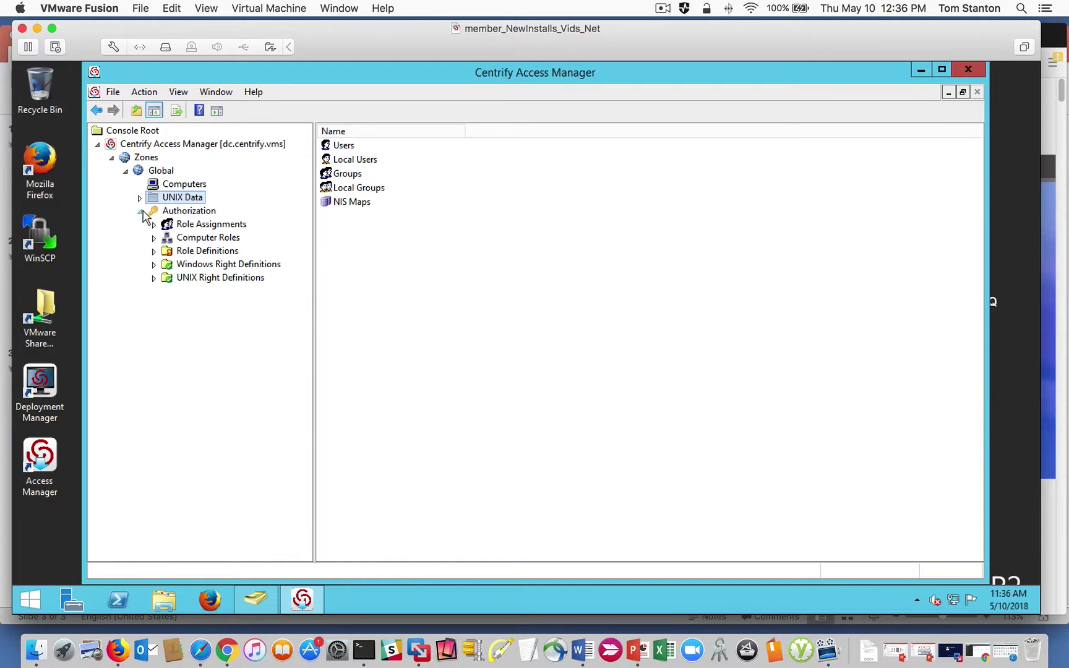
pyautogui.click(178, 187)
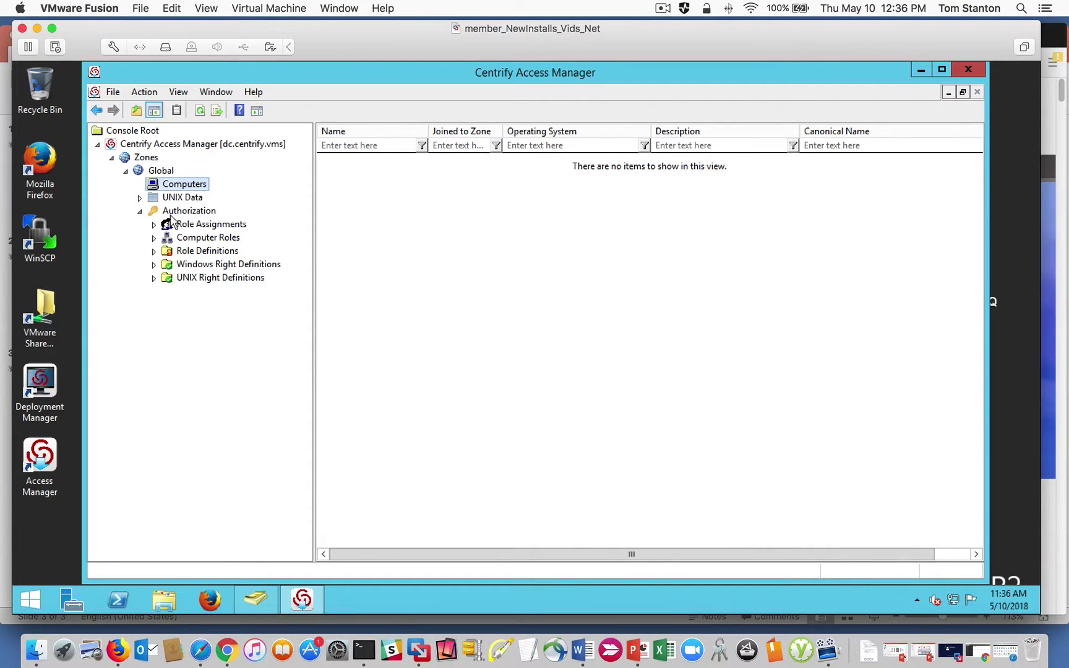
pyautogui.click(140, 198)
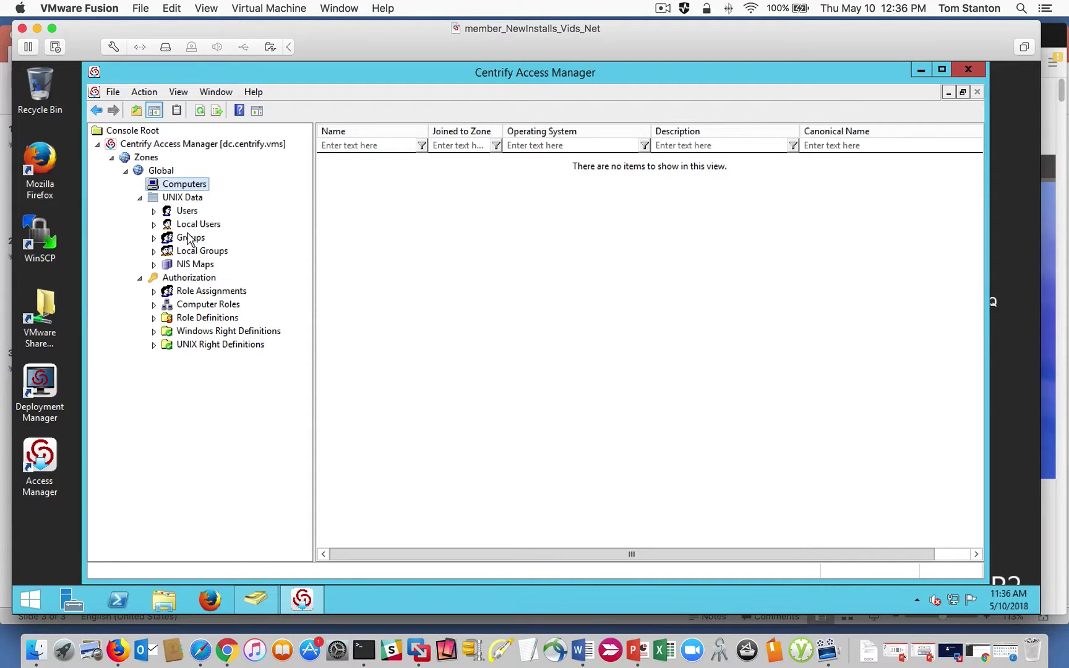
pyautogui.click(187, 212)
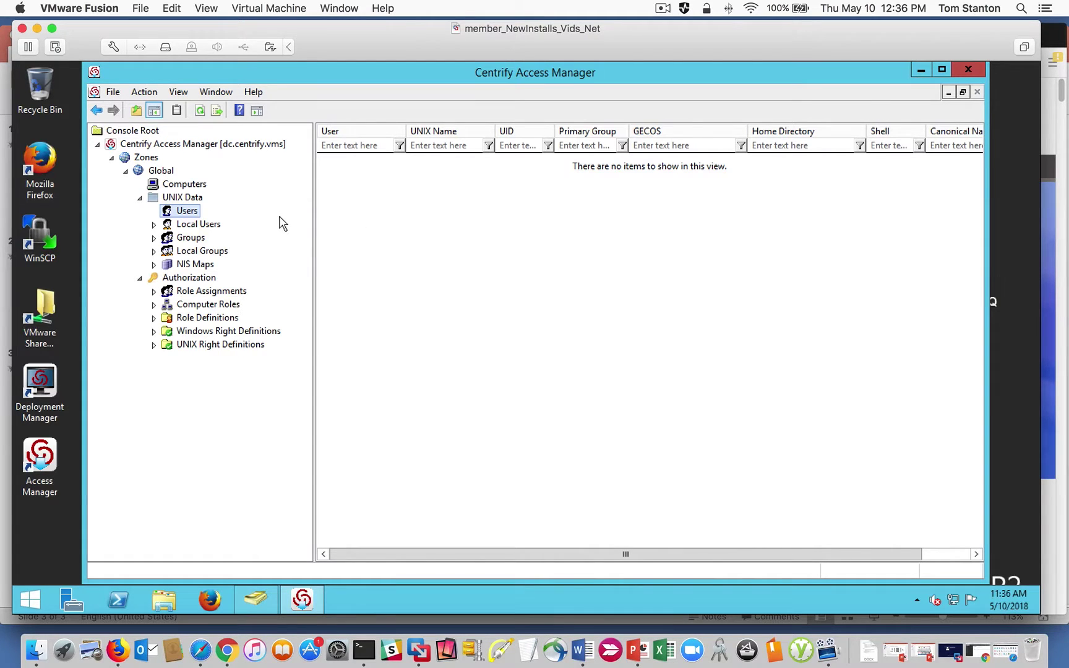
pyautogui.click(140, 198)
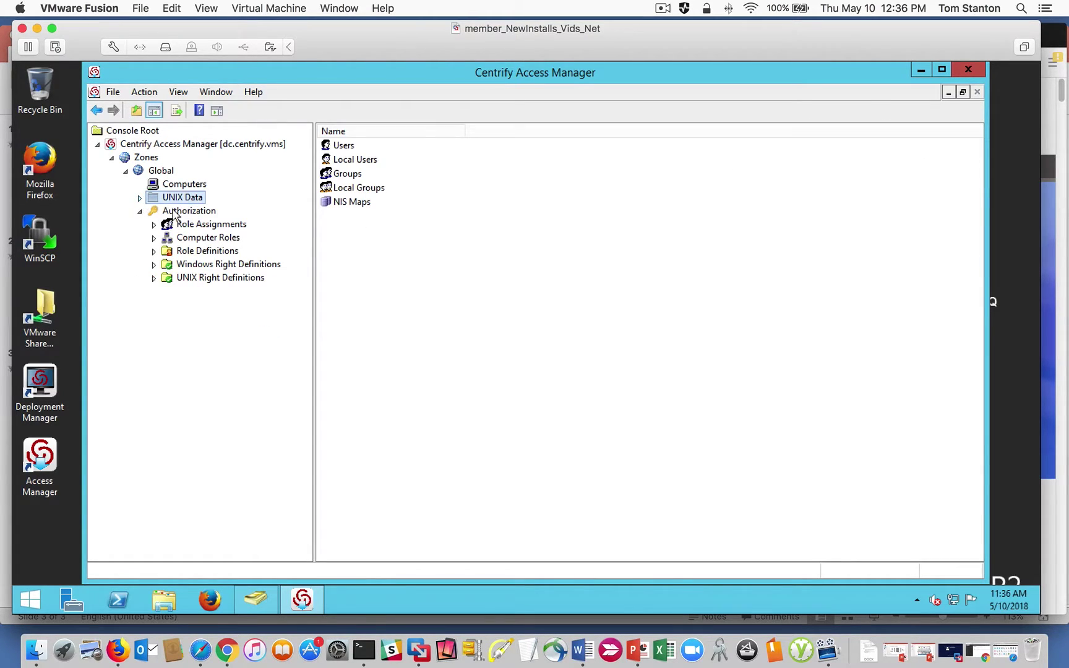
pyautogui.click(175, 211)
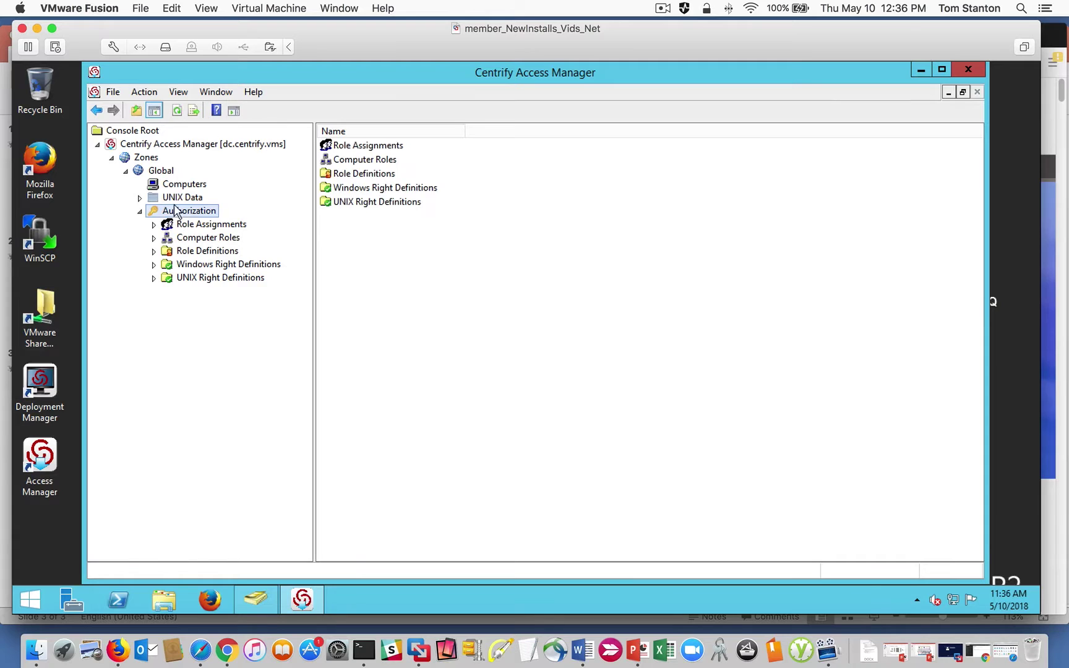
pyautogui.click(183, 281)
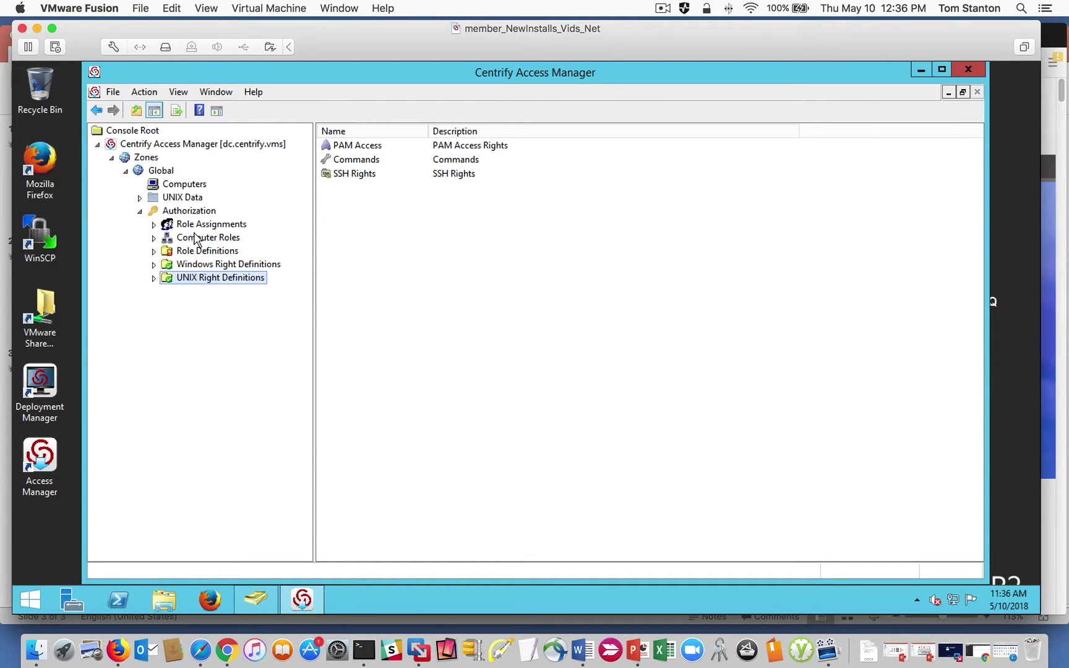
pyautogui.click(153, 279)
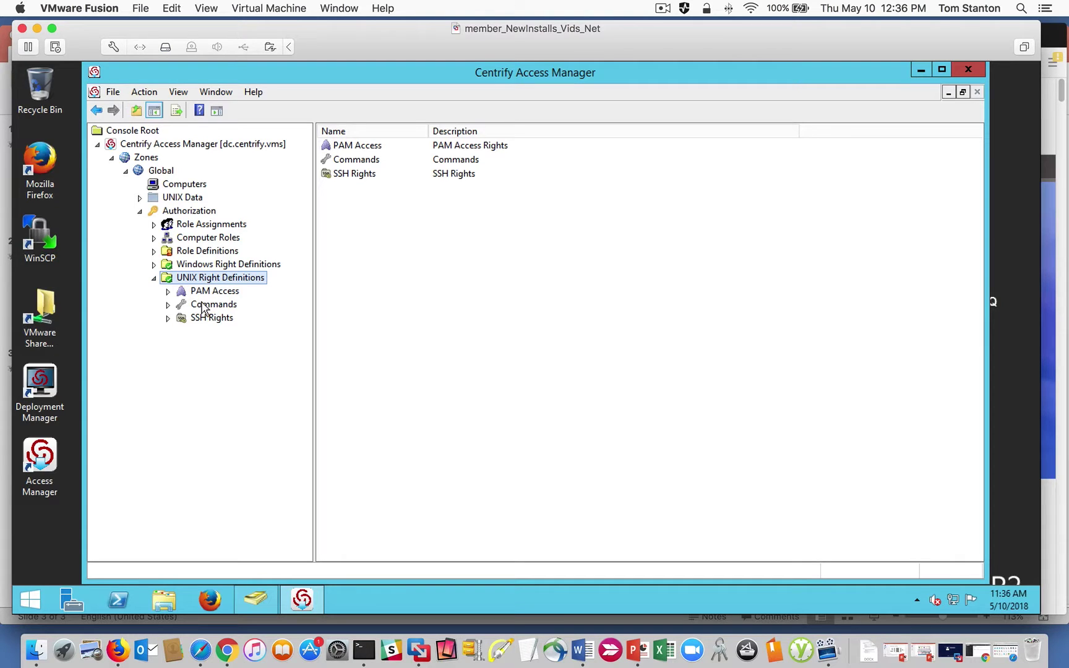
pyautogui.click(154, 265)
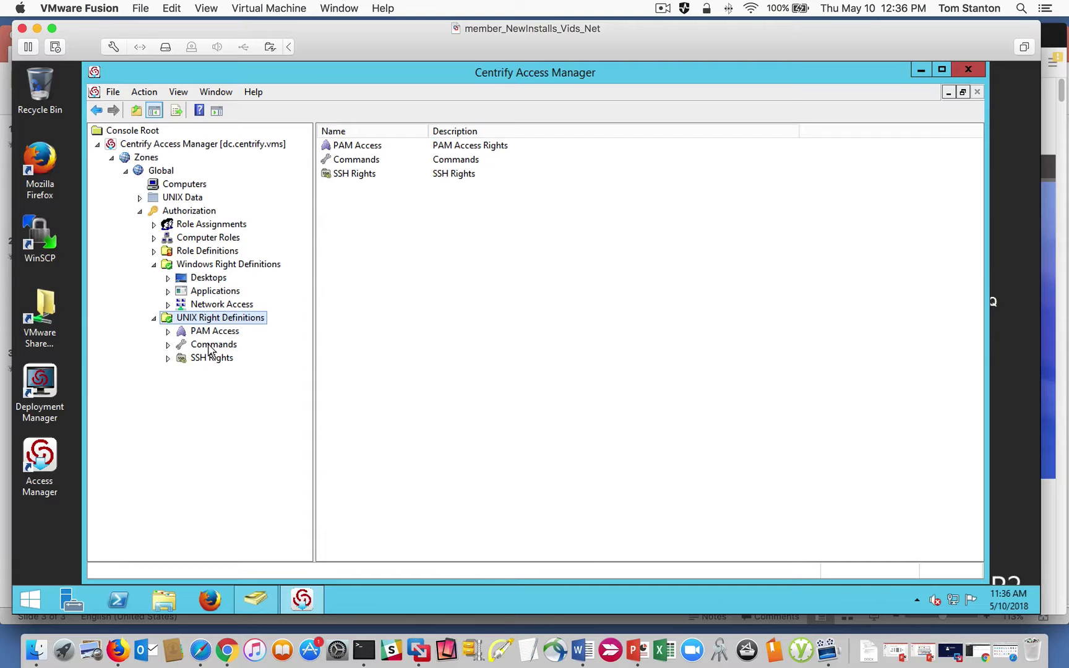
pyautogui.click(154, 265)
pyautogui.click(154, 251)
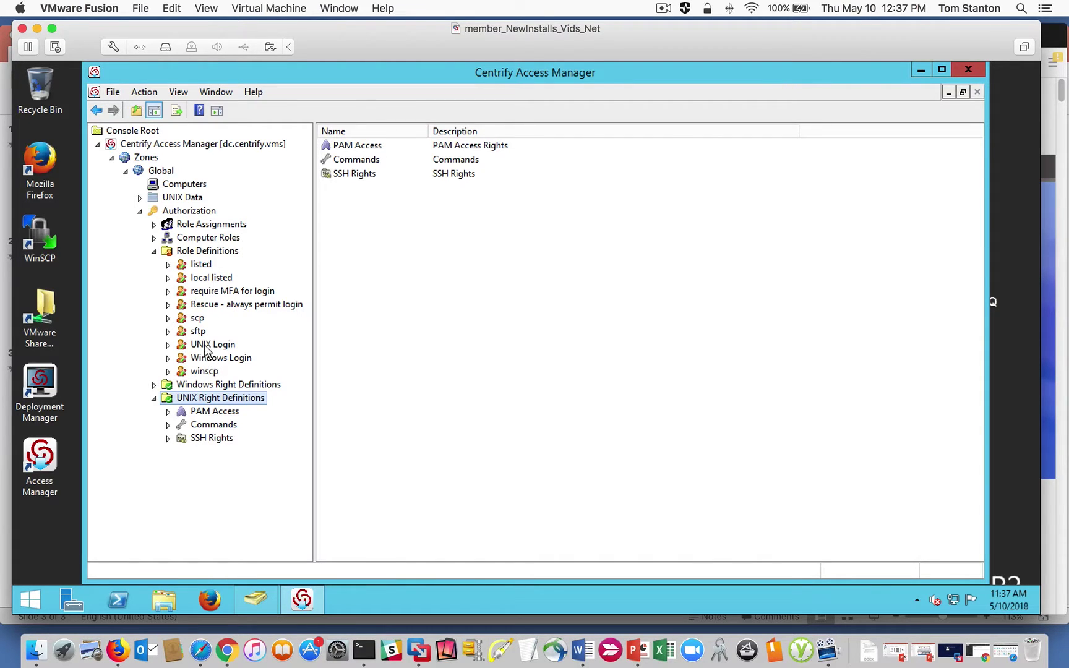
pyautogui.click(200, 350)
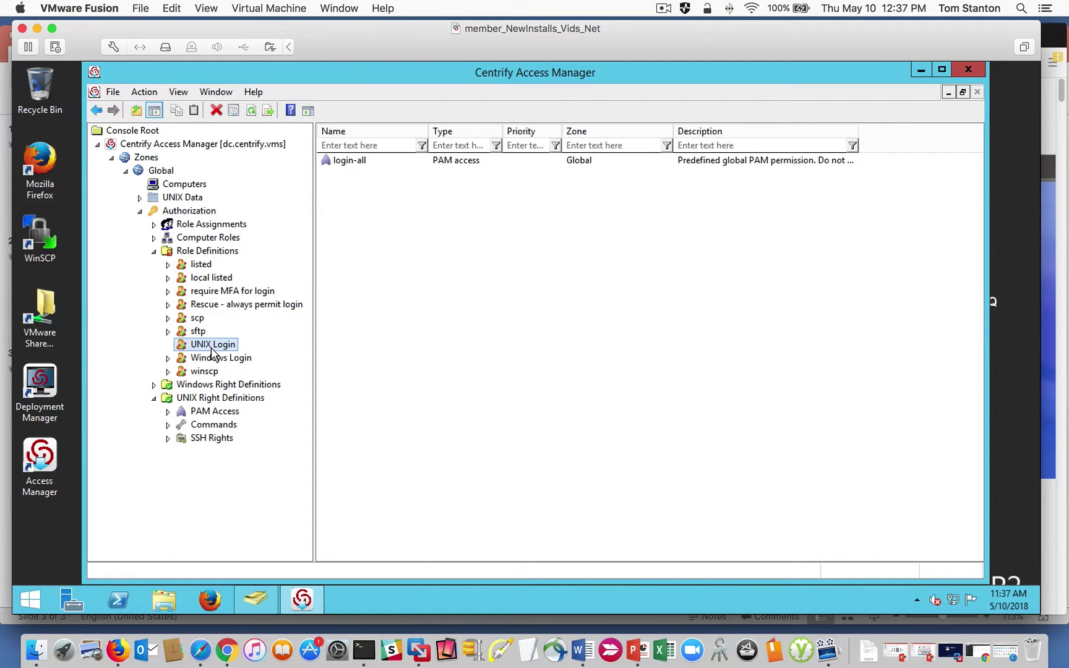
pyautogui.click(350, 162)
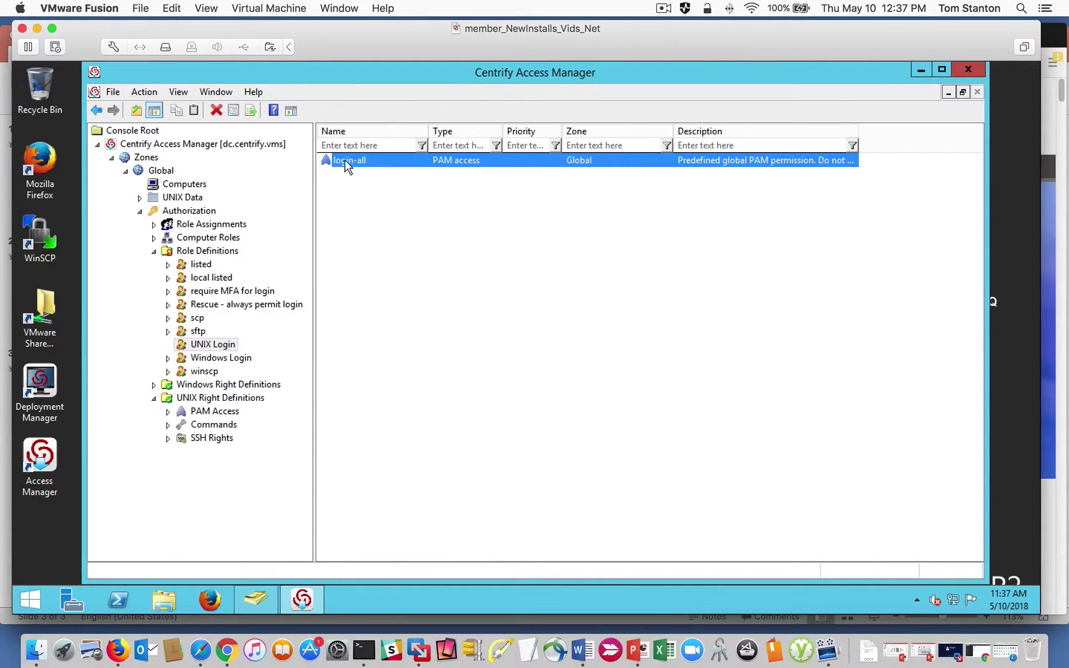
pyautogui.click(212, 363)
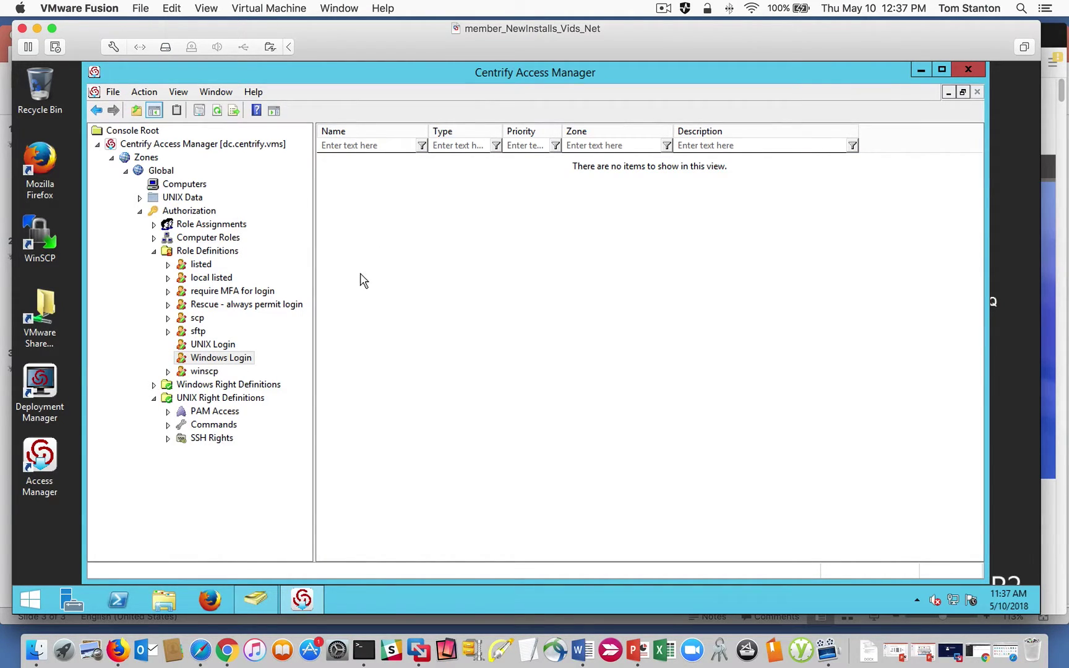
pyautogui.click(153, 251)
pyautogui.click(141, 211)
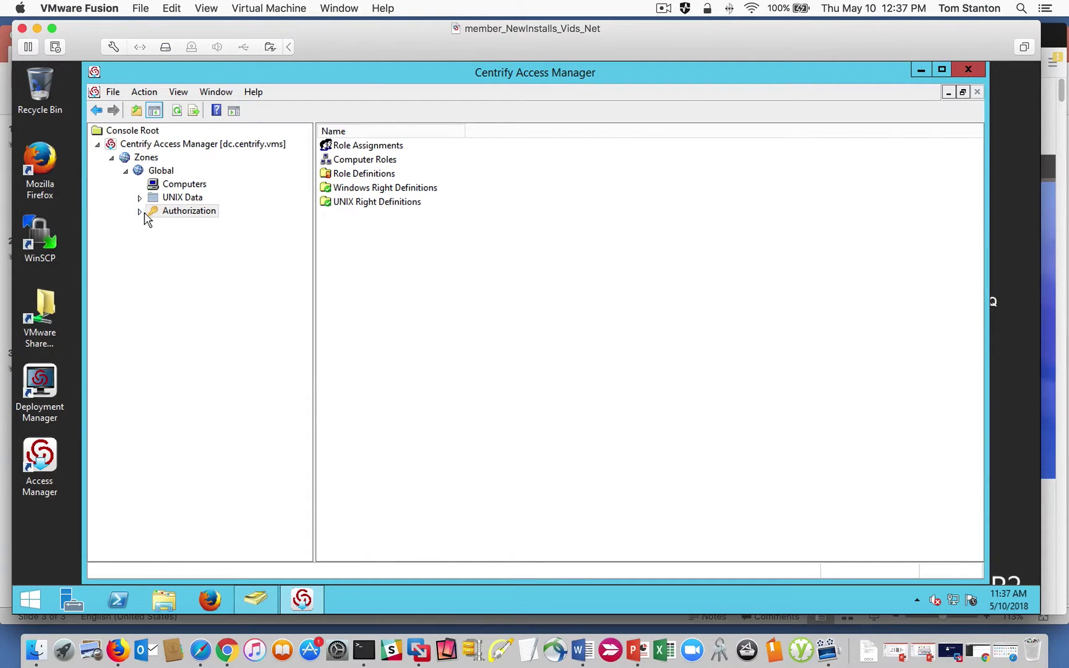
# Create a child zone named Linux under the Global zone.
pyautogui.rightClick(159, 177)
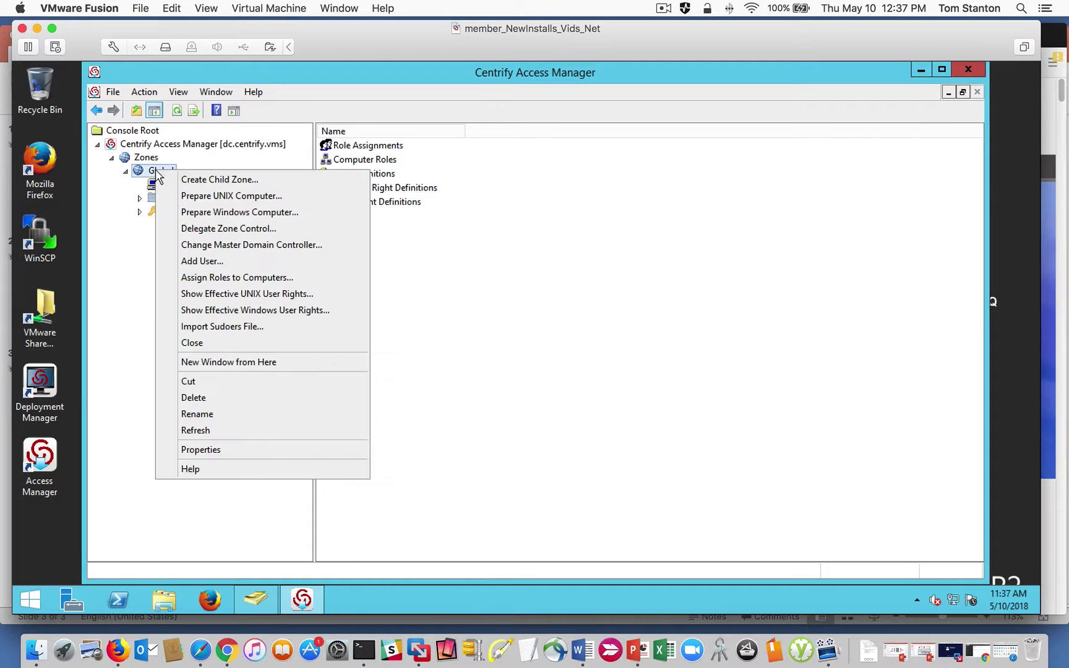
pyautogui.click(214, 181)
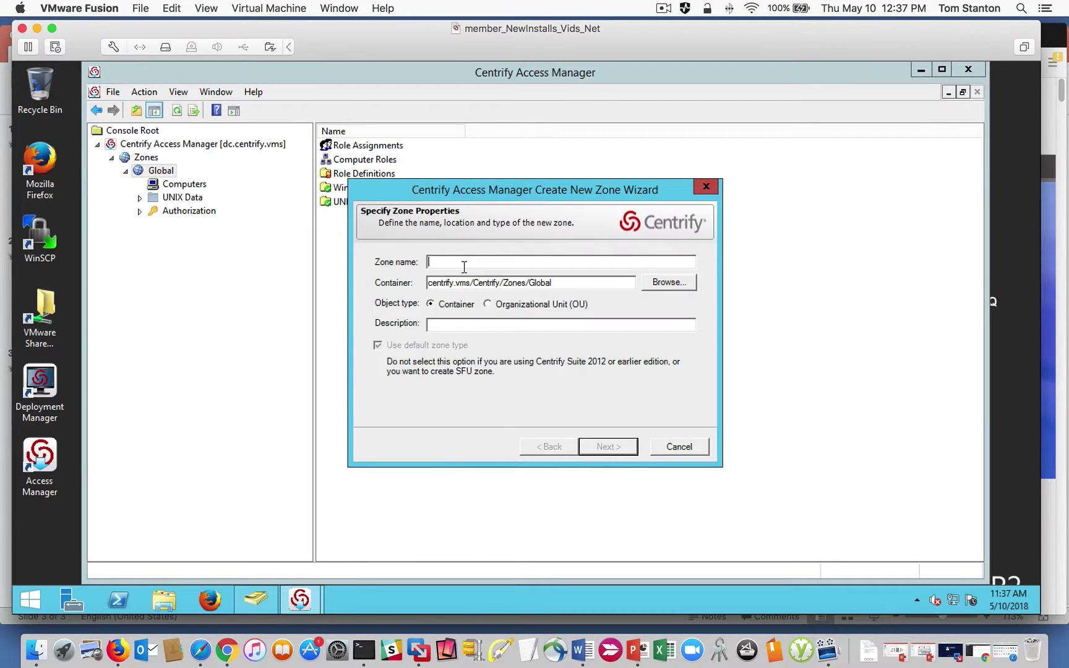
pyautogui.write('Linux')
pyautogui.click(603, 447)
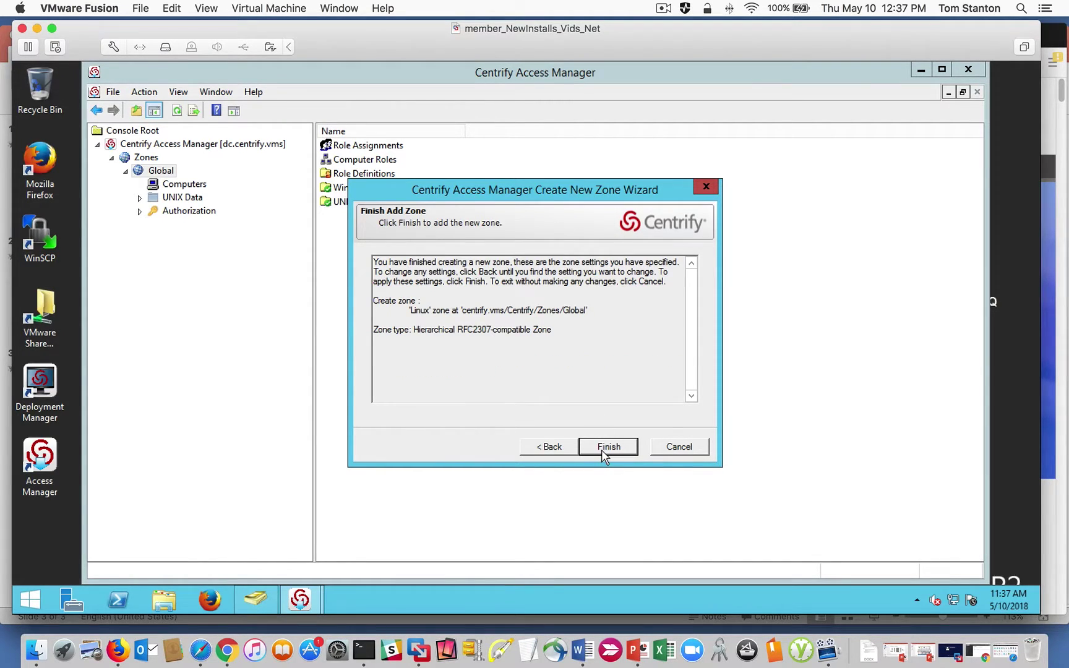
pyautogui.click(557, 448)
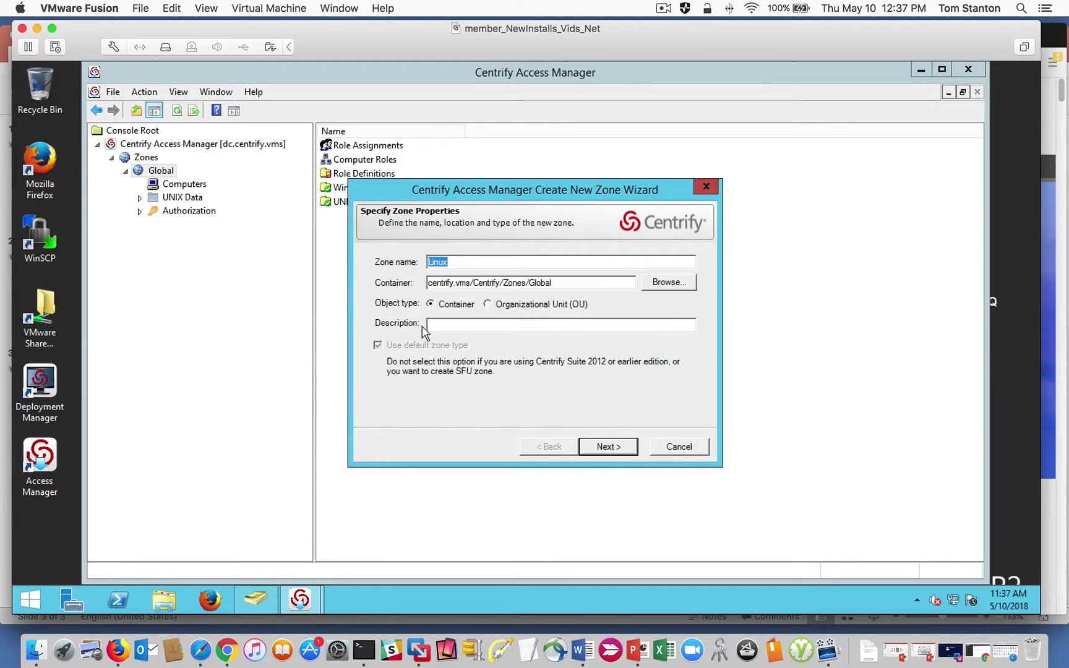
pyautogui.click(608, 449)
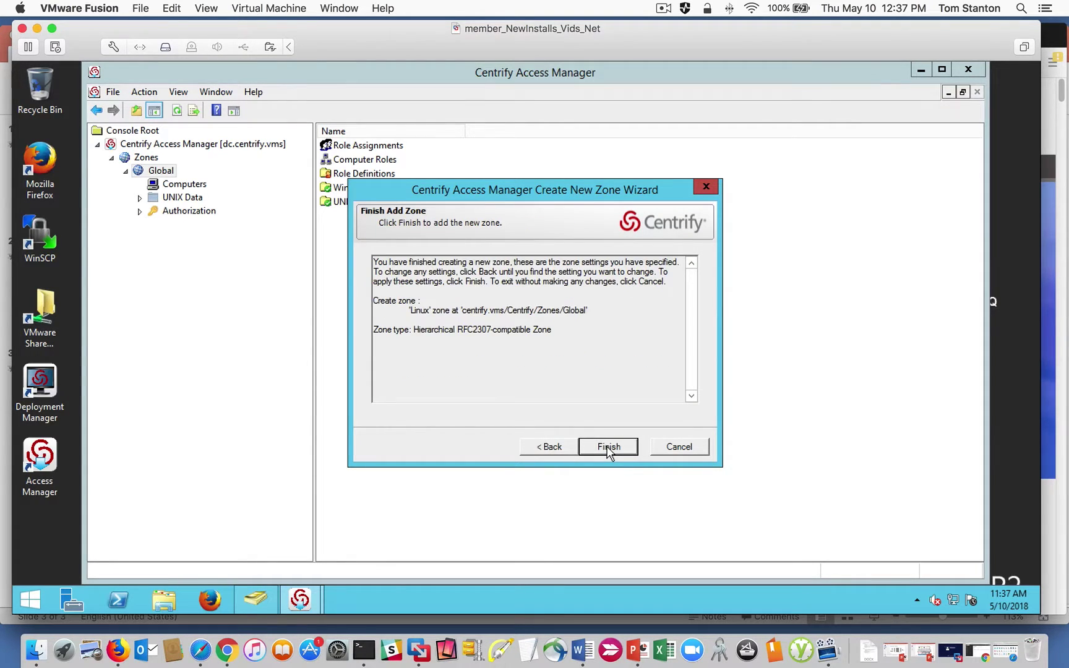
pyautogui.click(609, 449)
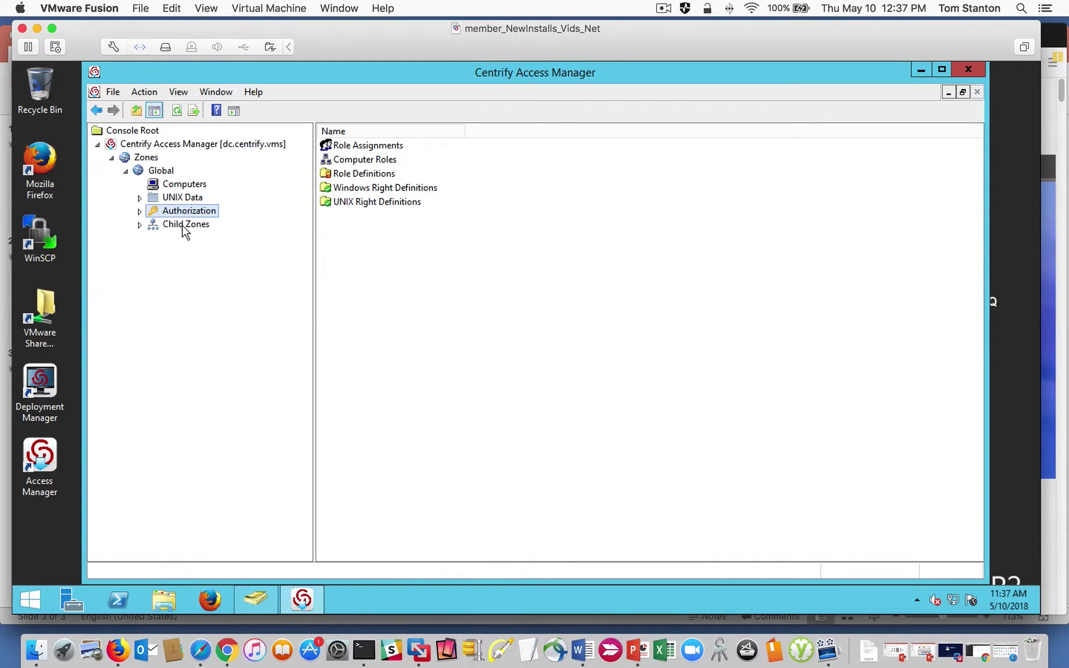
# Expand Global's Child Zones and browse the Linux zone's Computers, UNIX Data and Authorization nodes.
pyautogui.click(184, 227)
pyautogui.click(139, 225)
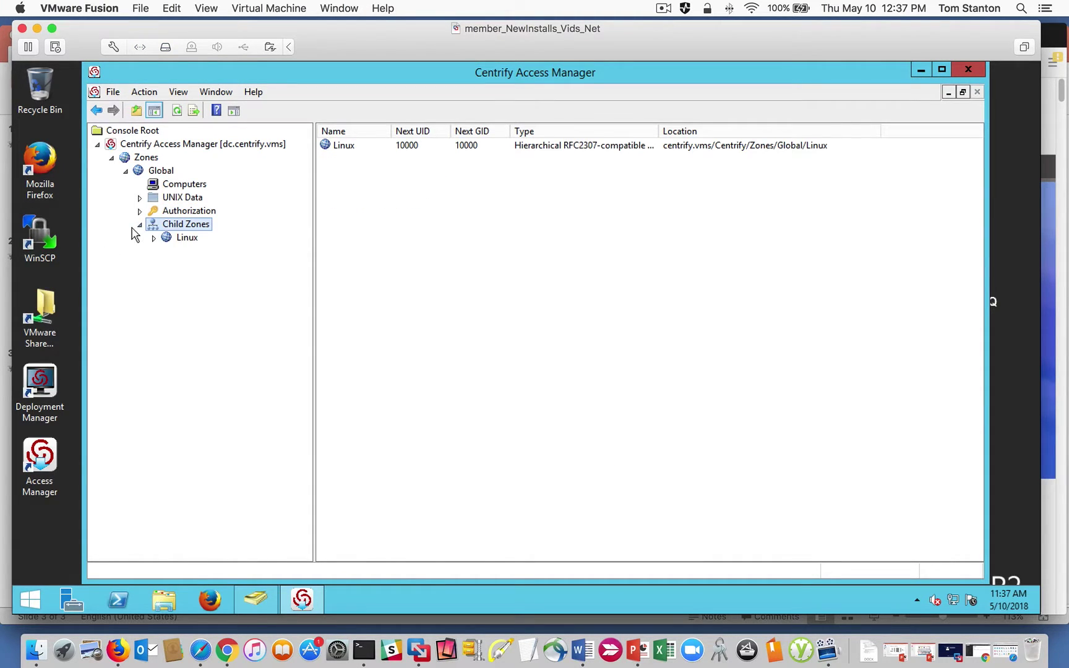
pyautogui.click(164, 240)
pyautogui.click(154, 239)
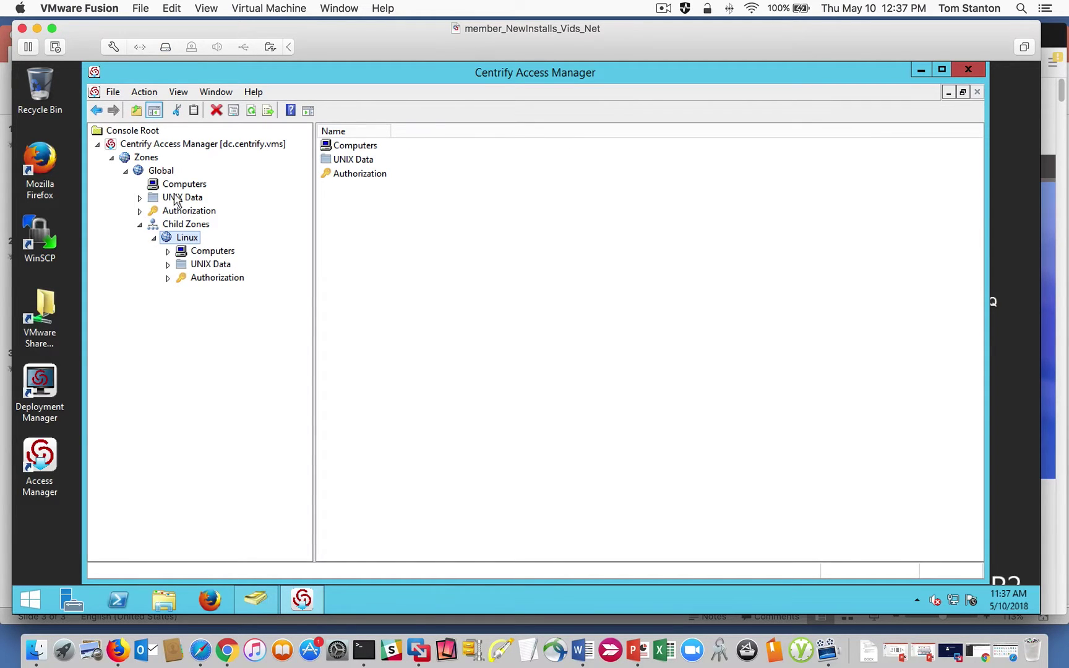
pyautogui.click(189, 252)
pyautogui.click(168, 264)
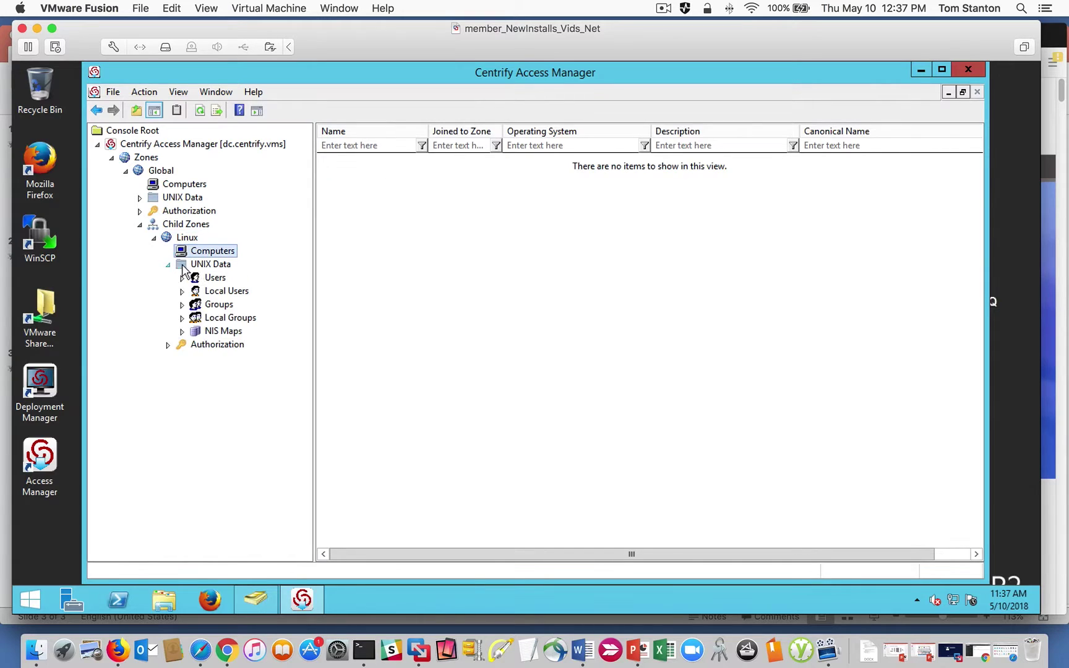
pyautogui.click(168, 344)
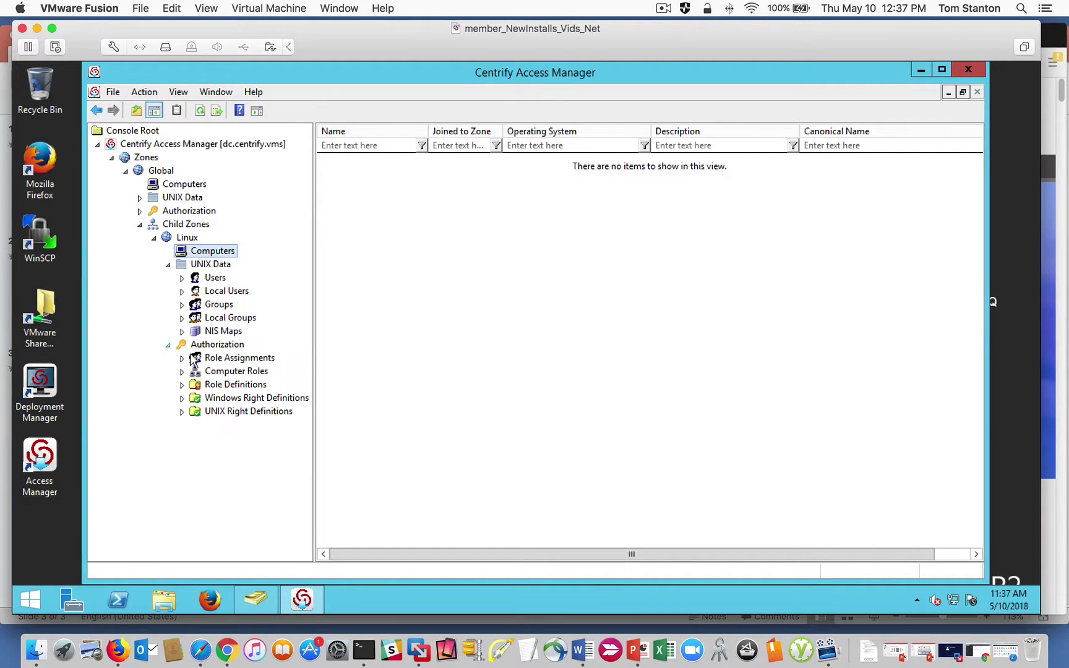
pyautogui.click(153, 238)
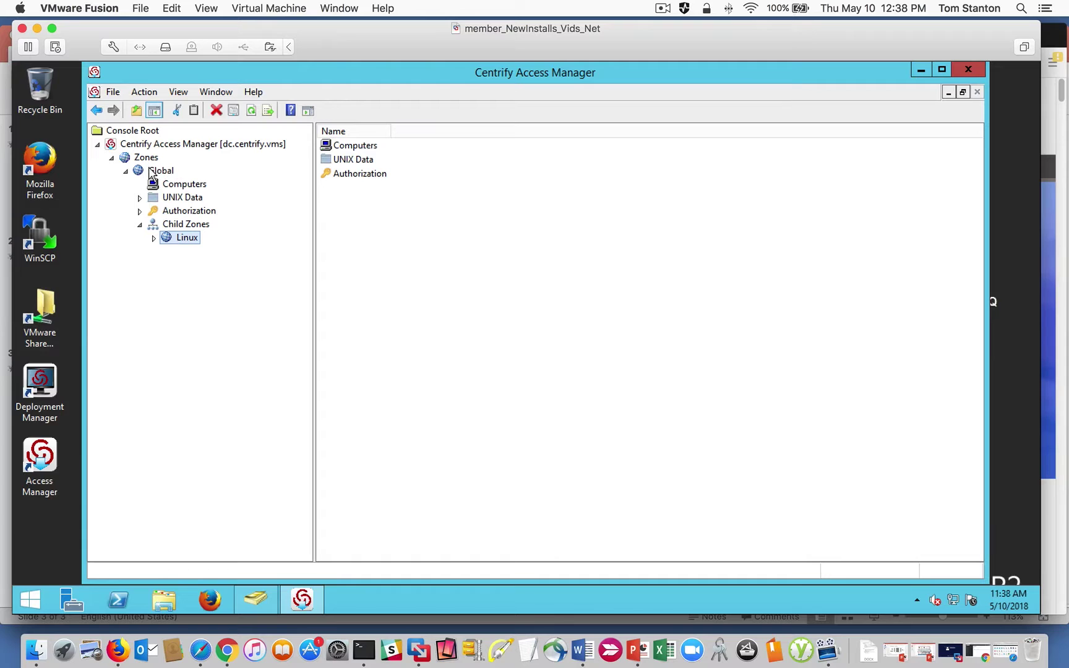
pyautogui.click(154, 237)
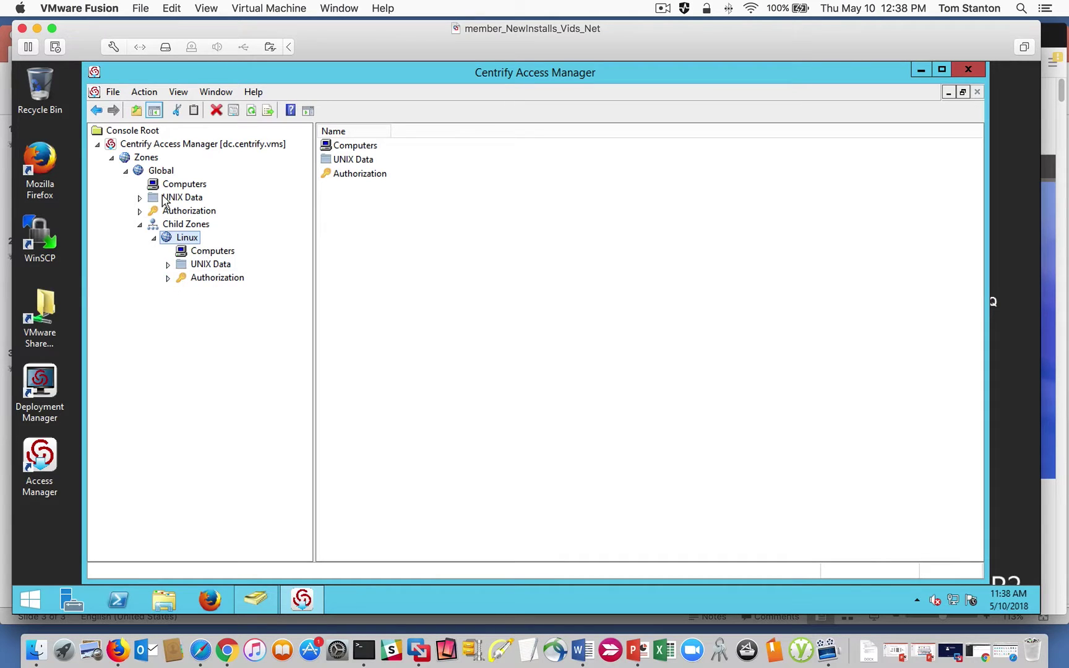
pyautogui.click(168, 278)
pyautogui.click(168, 278)
pyautogui.click(153, 238)
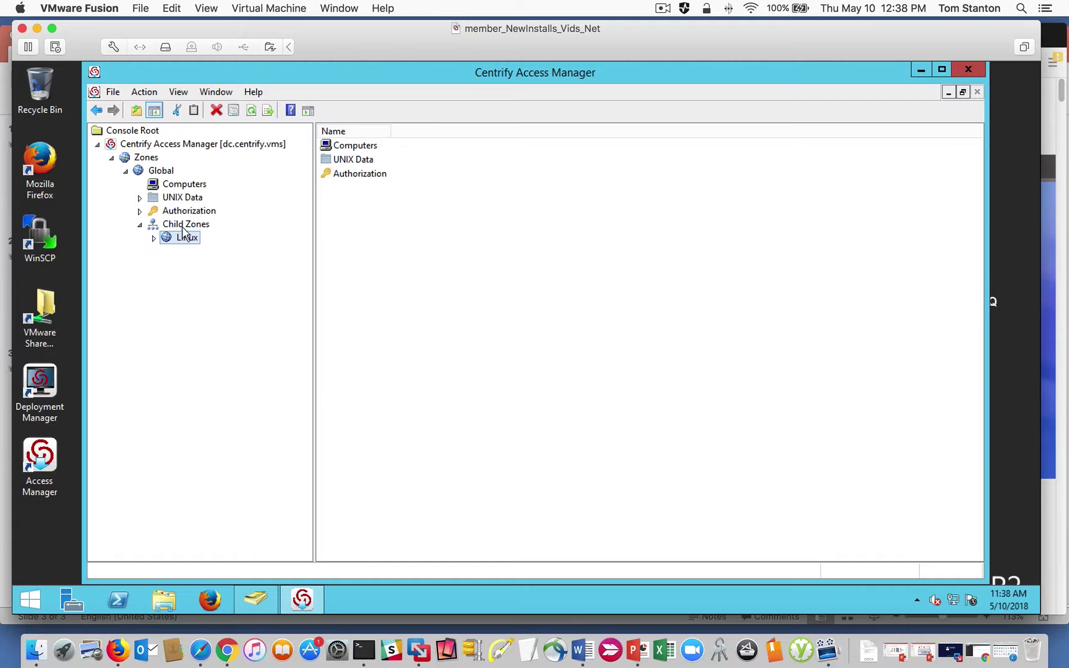
pyautogui.click(180, 225)
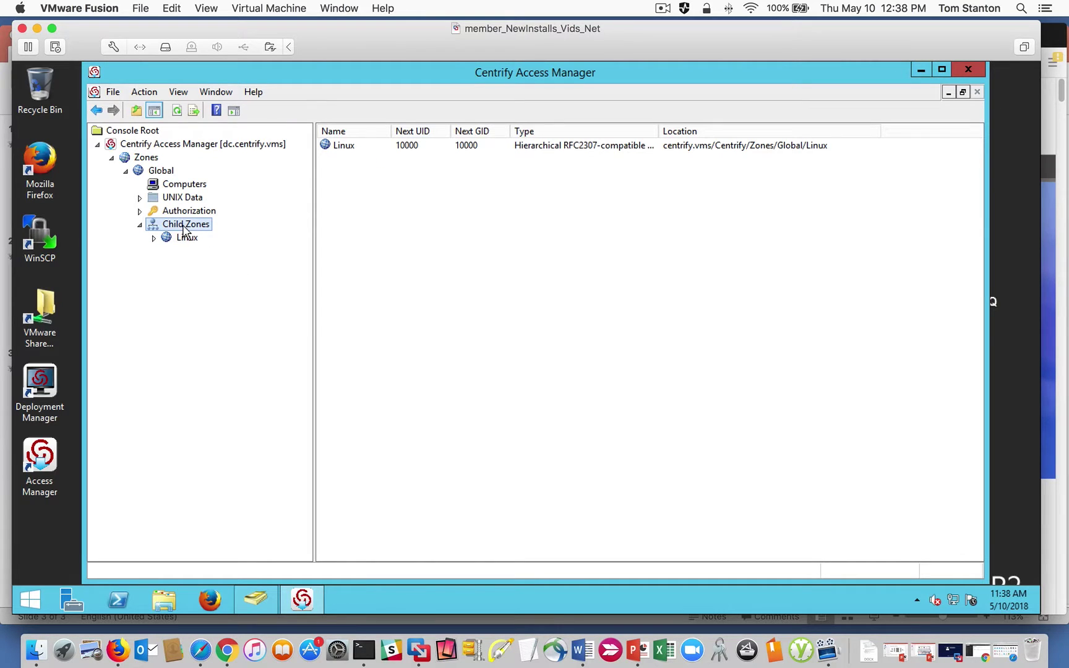
# Create a Windows child zone under Global.
pyautogui.rightClick(184, 230)
pyautogui.click(222, 240)
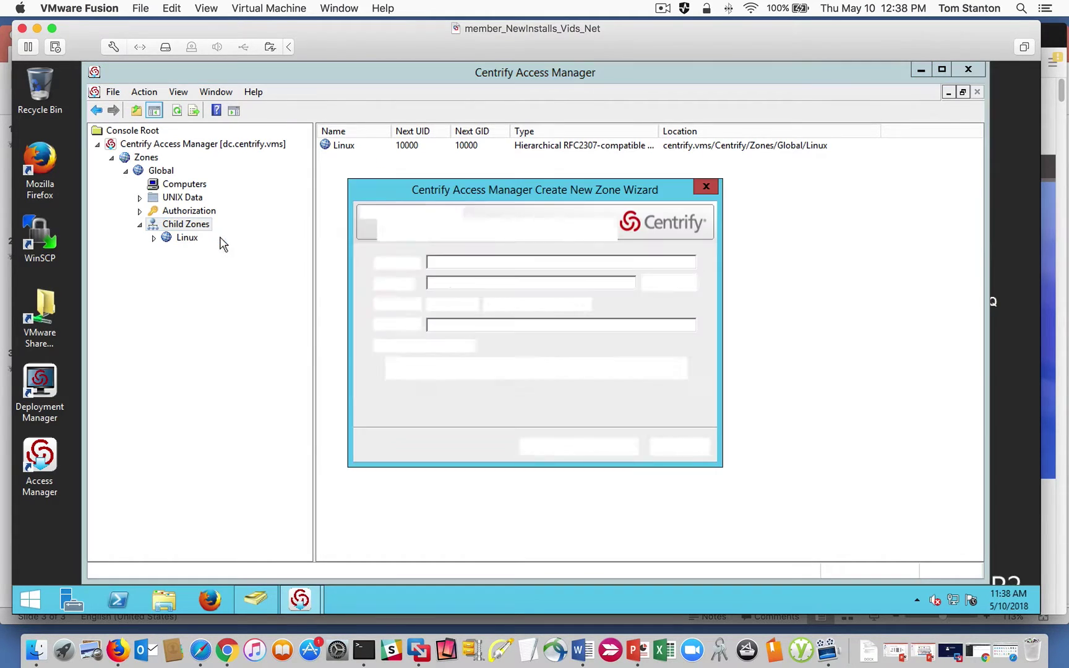
pyautogui.write('W')
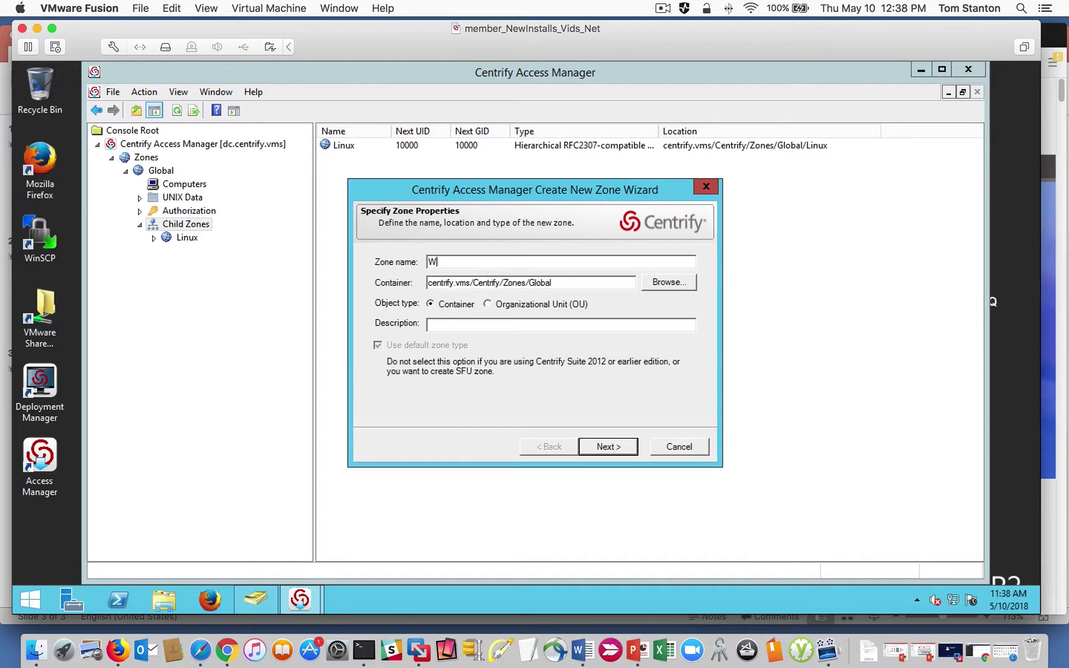
pyautogui.write('indows')
pyautogui.click(598, 443)
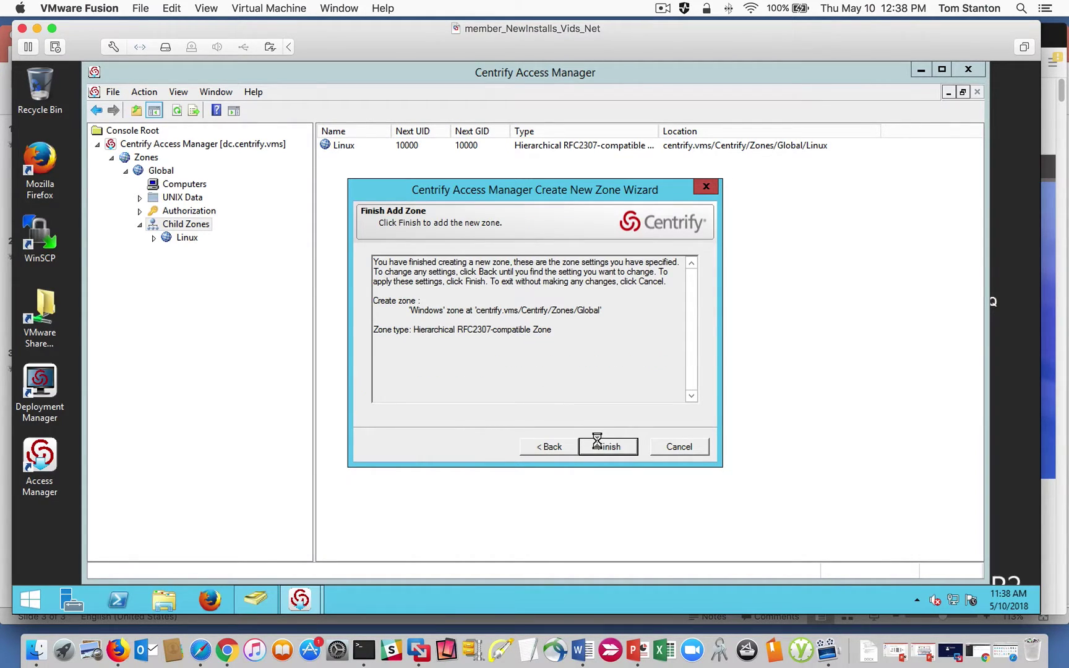
pyautogui.click(597, 444)
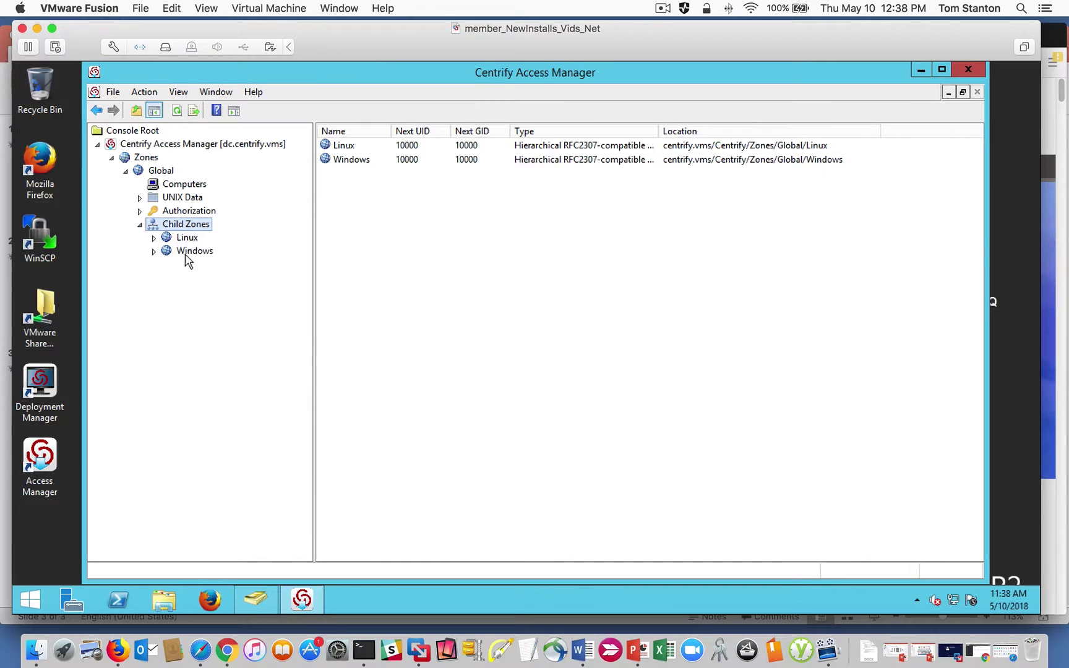
# Start a Mac child zone under Global and advance to its summary.
pyautogui.rightClick(183, 229)
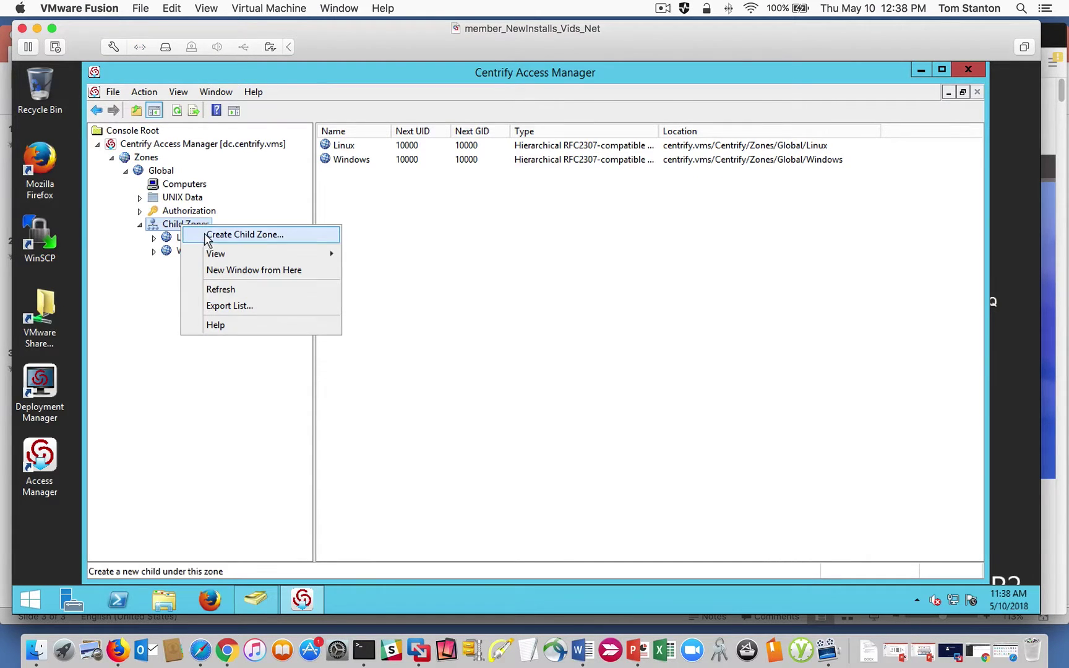
pyautogui.click(204, 235)
pyautogui.write('Mac')
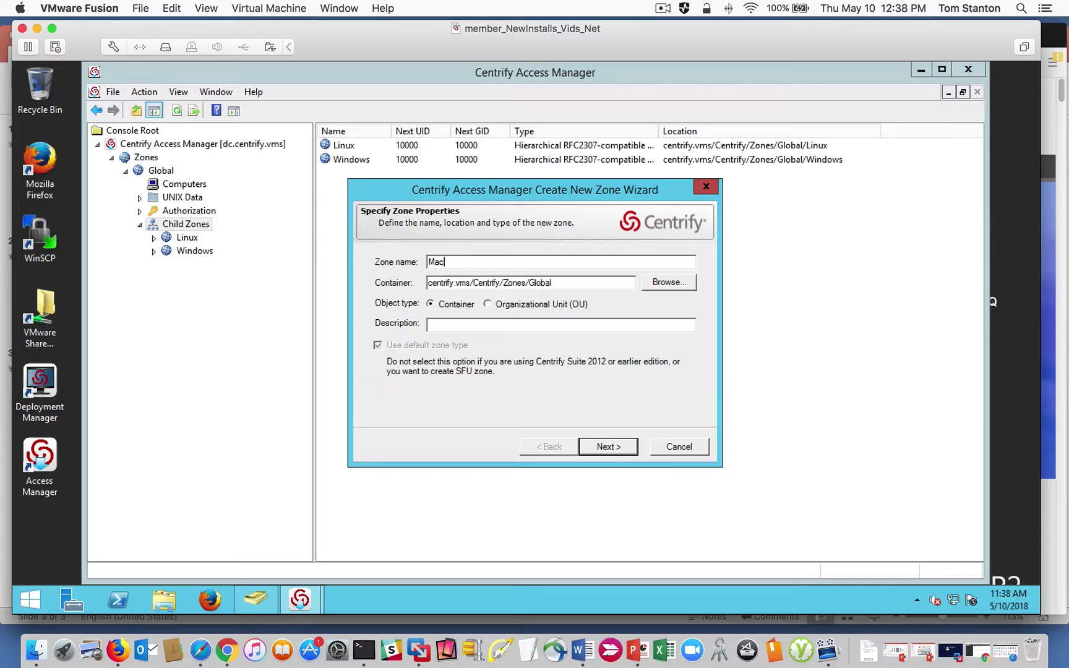
pyautogui.click(608, 446)
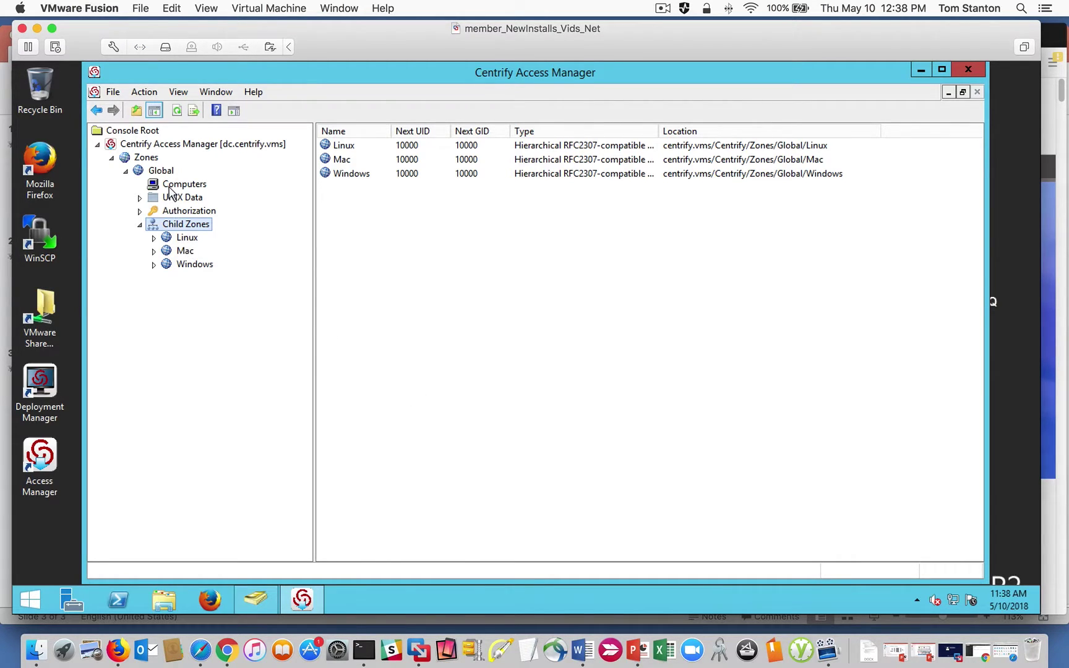
# Show the Global zone's empty UNIX Data > Users list and expand the Linux child zone.
pyautogui.click(139, 198)
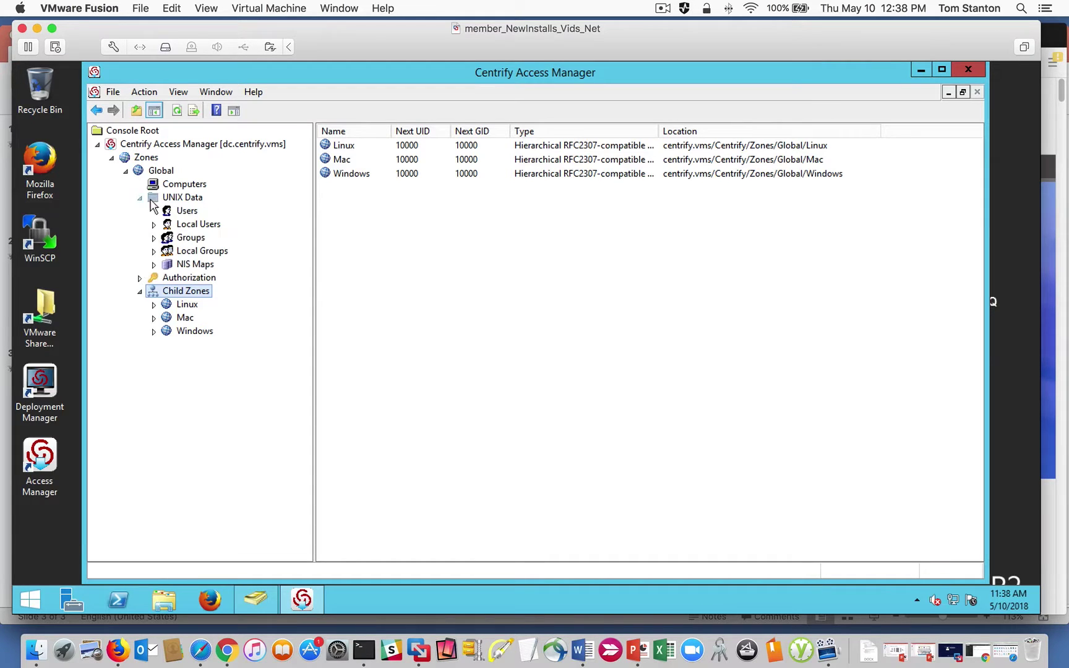
pyautogui.click(184, 211)
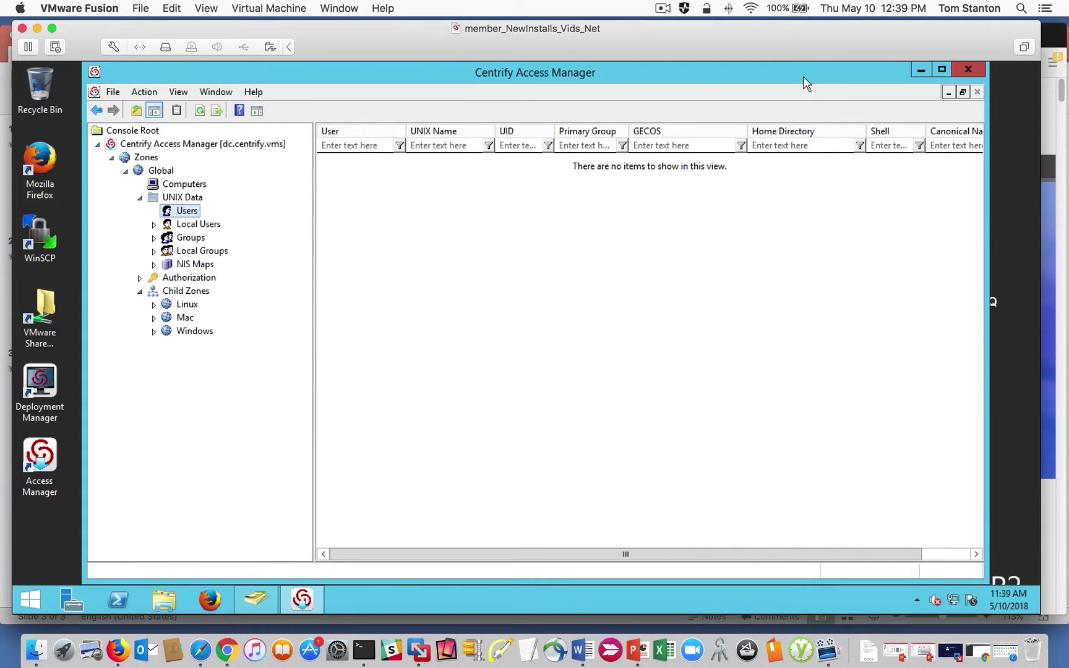
pyautogui.moveTo(804, 76); pyautogui.dragTo(656, 79)
pyautogui.moveTo(560, 93); pyautogui.dragTo(665, 80)
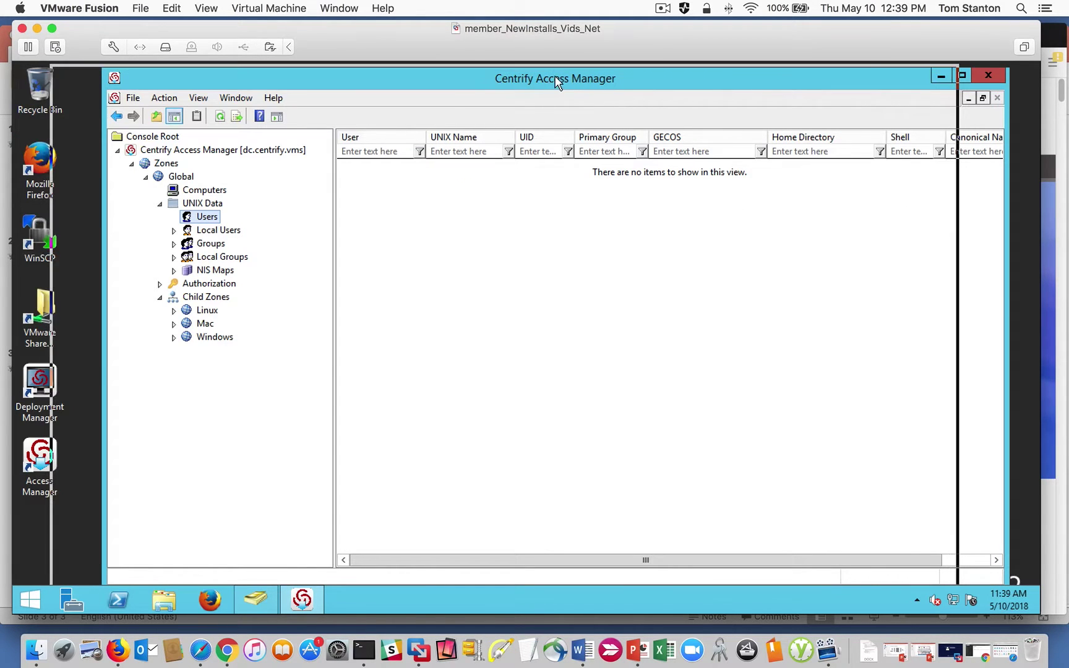
pyautogui.moveTo(556, 81); pyautogui.dragTo(505, 78)
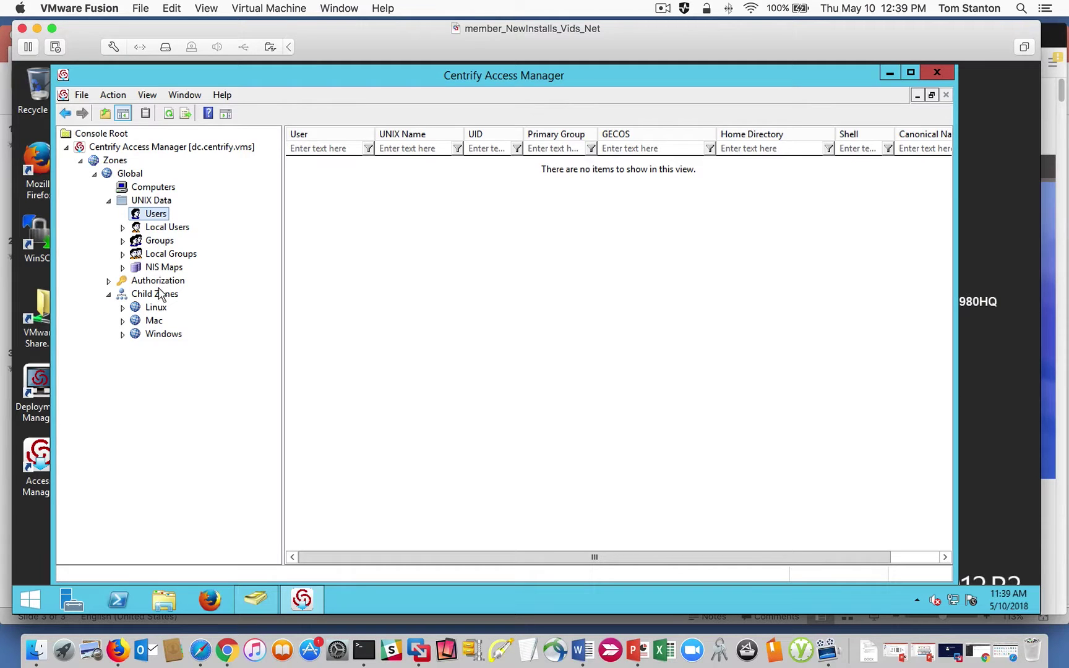
pyautogui.click(122, 308)
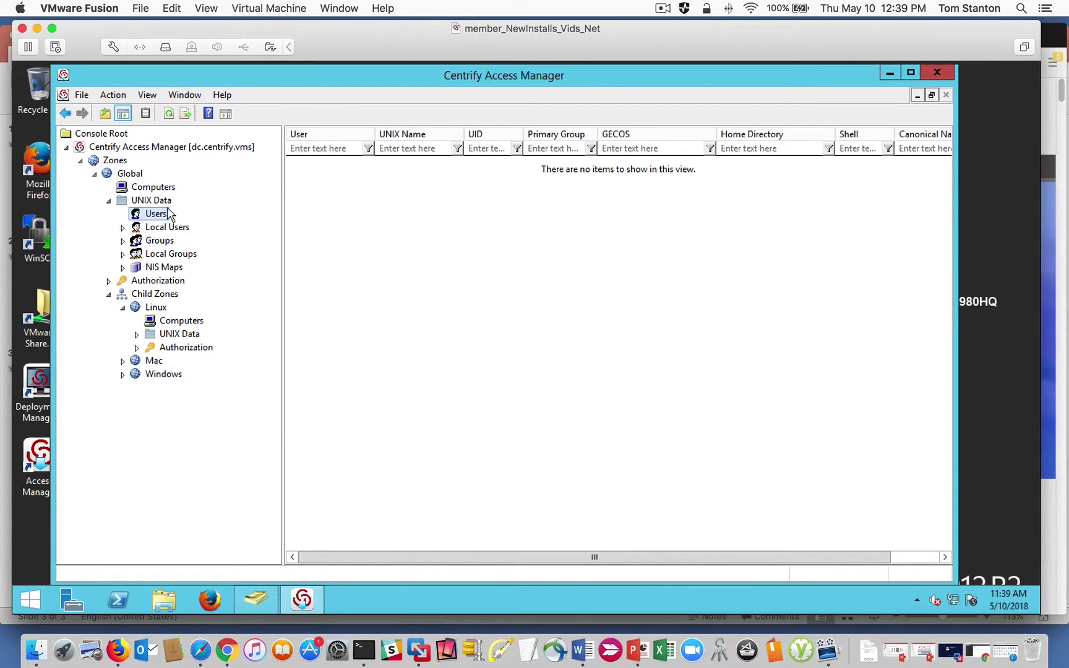
pyautogui.click(159, 201)
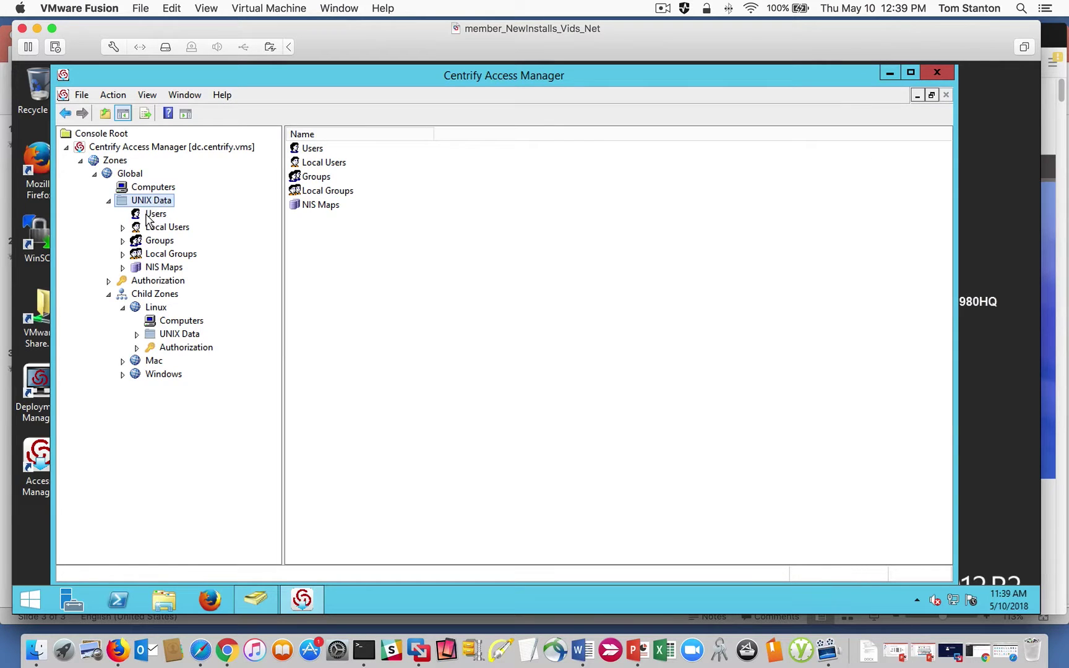
pyautogui.click(153, 214)
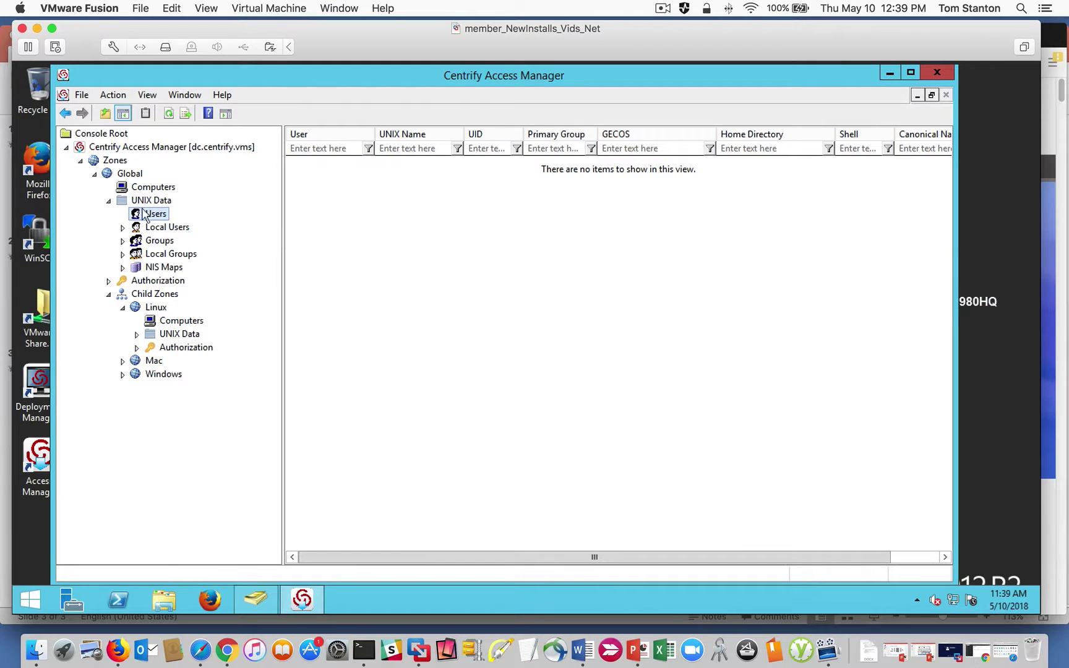
# Search the directory by the user's login name and pick the match to add to the Global zone.
pyautogui.rightClick(329, 226)
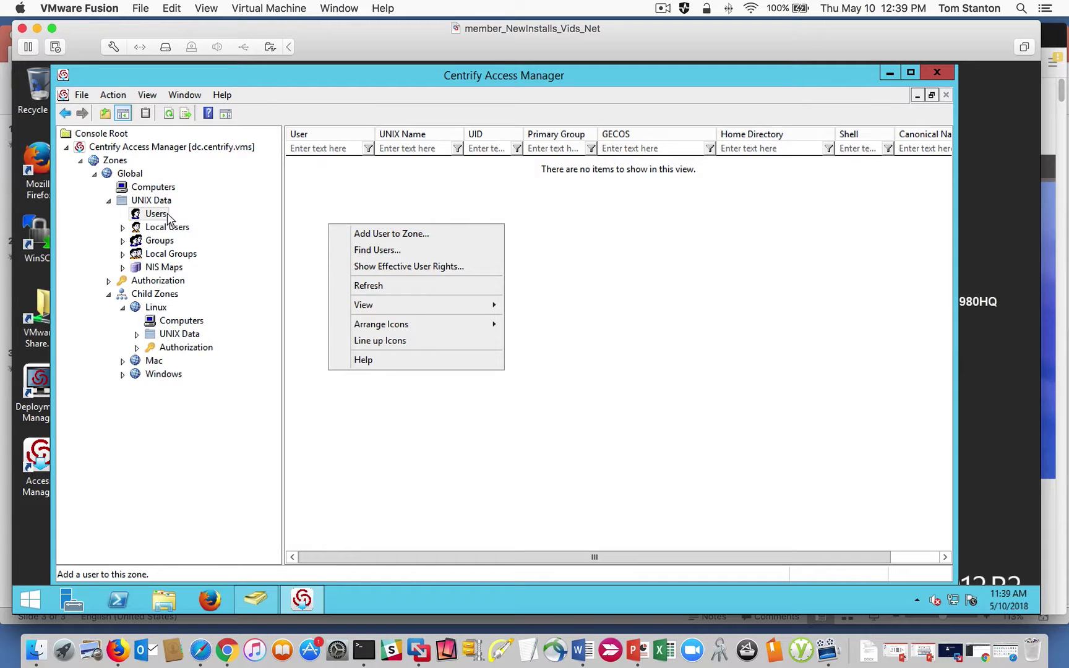
pyautogui.rightClick(152, 215)
pyautogui.rightClick(394, 220)
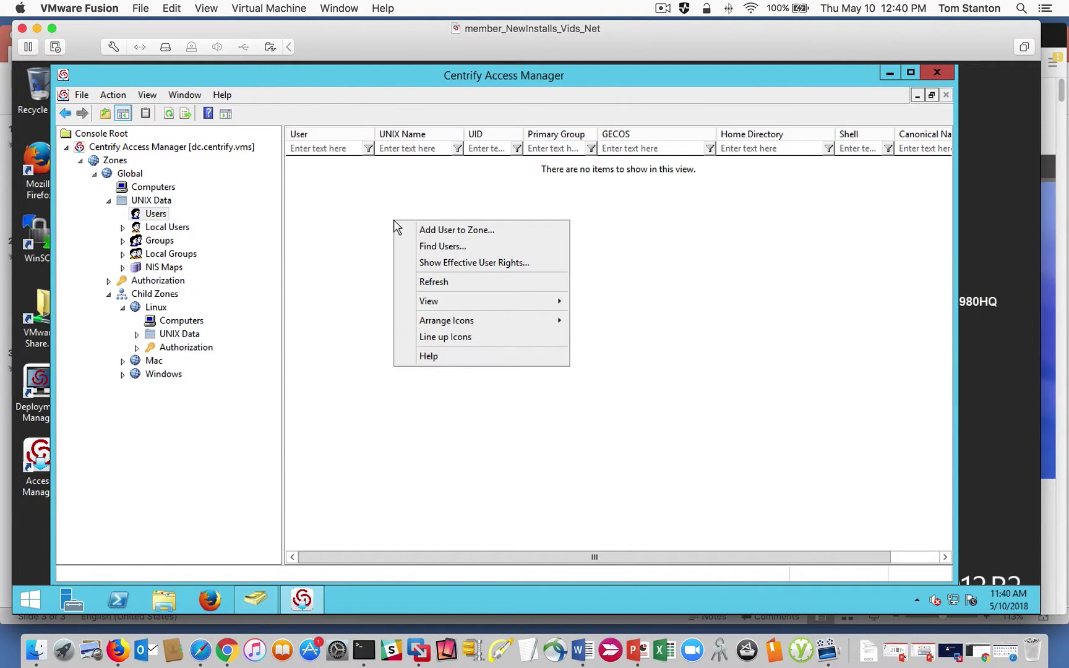
pyautogui.click(456, 230)
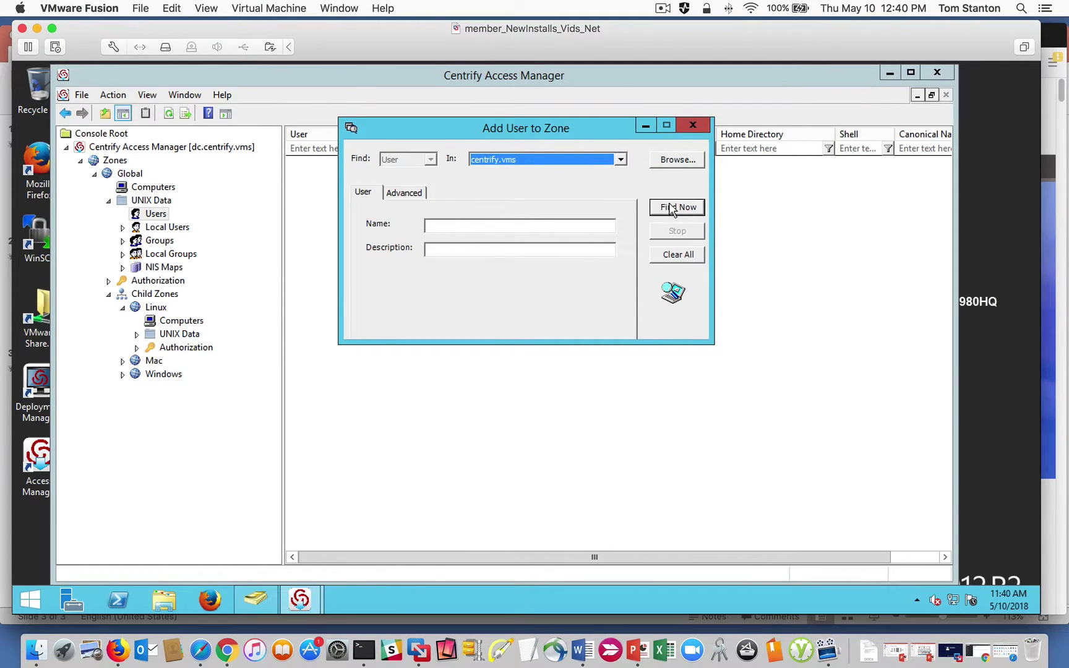
pyautogui.click(483, 224)
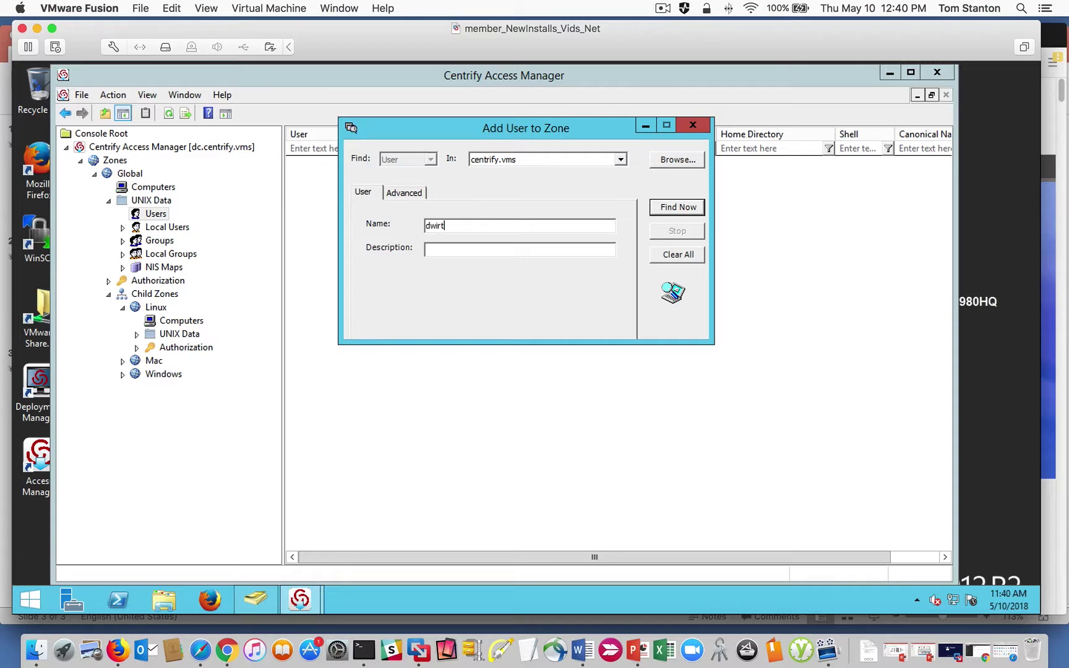
pyautogui.press('Return')
pyautogui.click(387, 378)
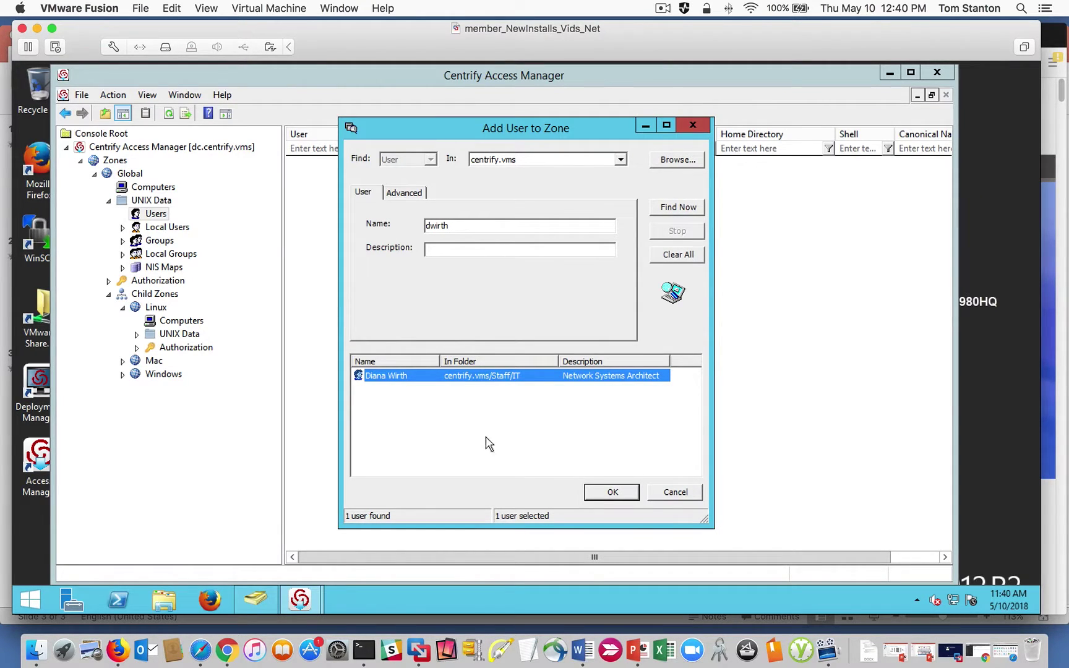
pyautogui.click(614, 493)
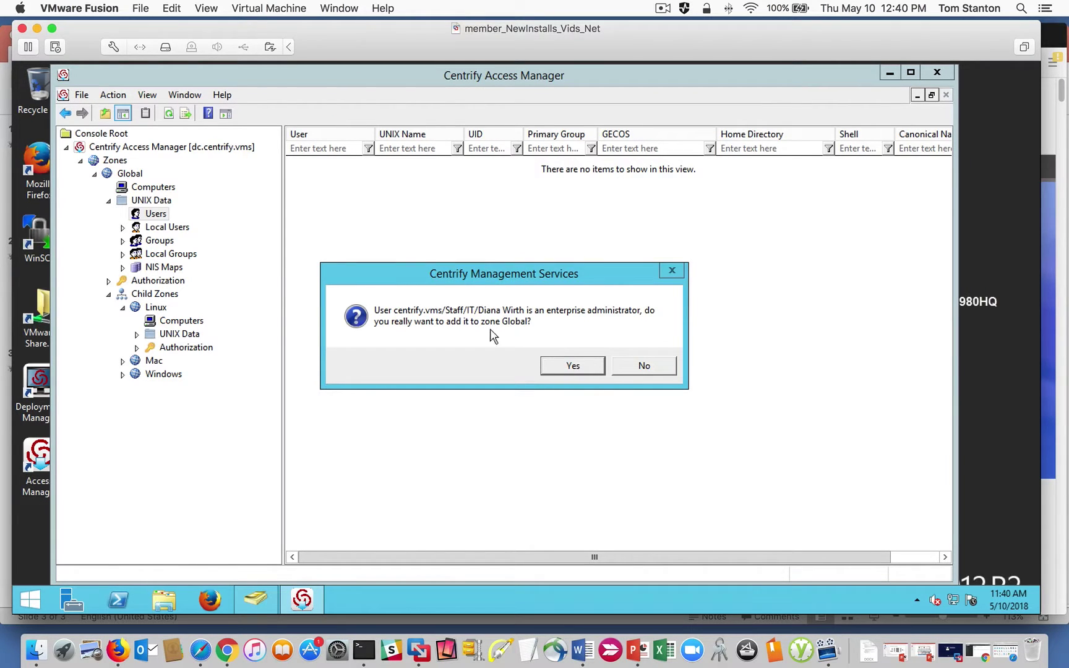
# Confirm adding the enterprise administrator, then try entering a custom UID such as 1244.
pyautogui.click(574, 366)
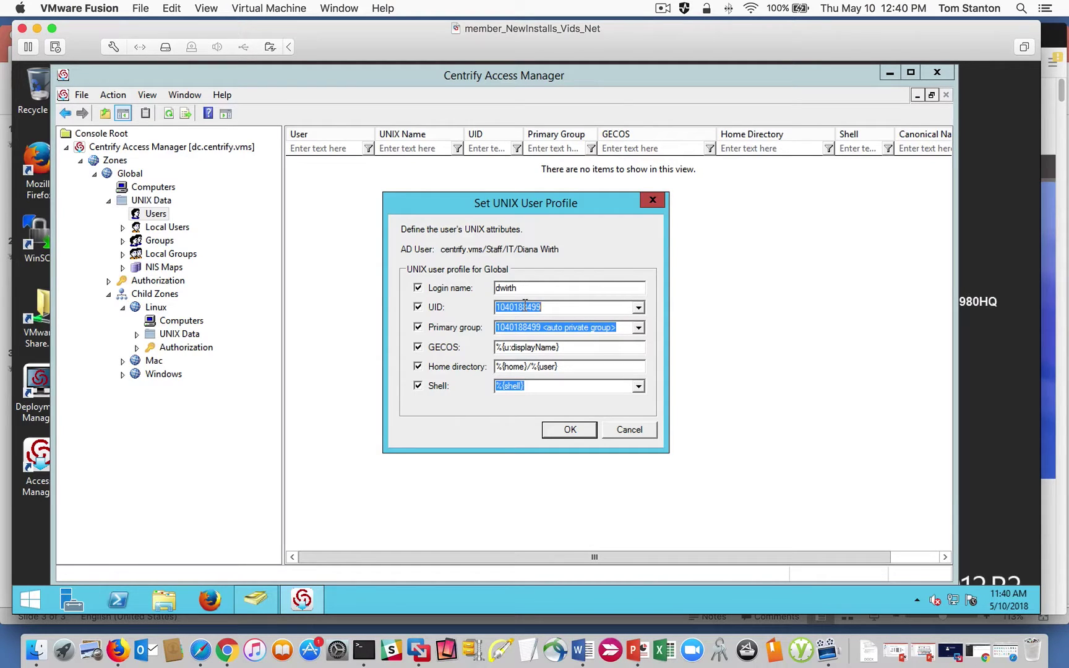
pyautogui.click(546, 308)
pyautogui.moveTo(557, 304); pyautogui.dragTo(408, 301)
pyautogui.write('163733')
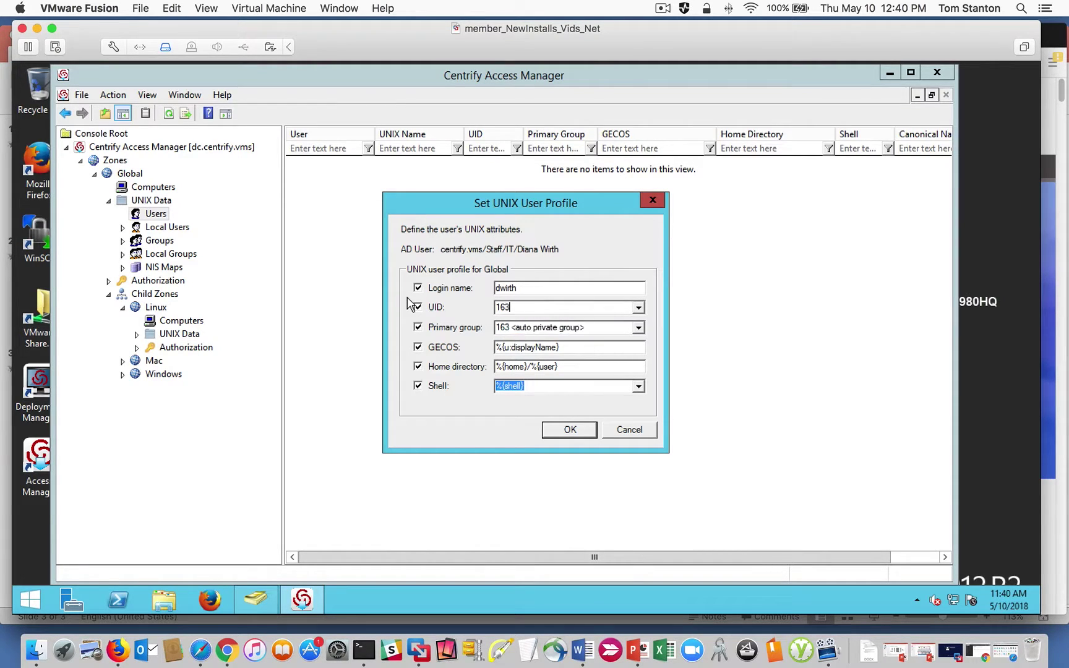
pyautogui.press('BackSpace')
pyautogui.press('BackSpace')
pyautogui.press('BackSpace')
pyautogui.press('BackSpace')
pyautogui.press('BackSpace')
pyautogui.press('BackSpace')
pyautogui.write('1244')
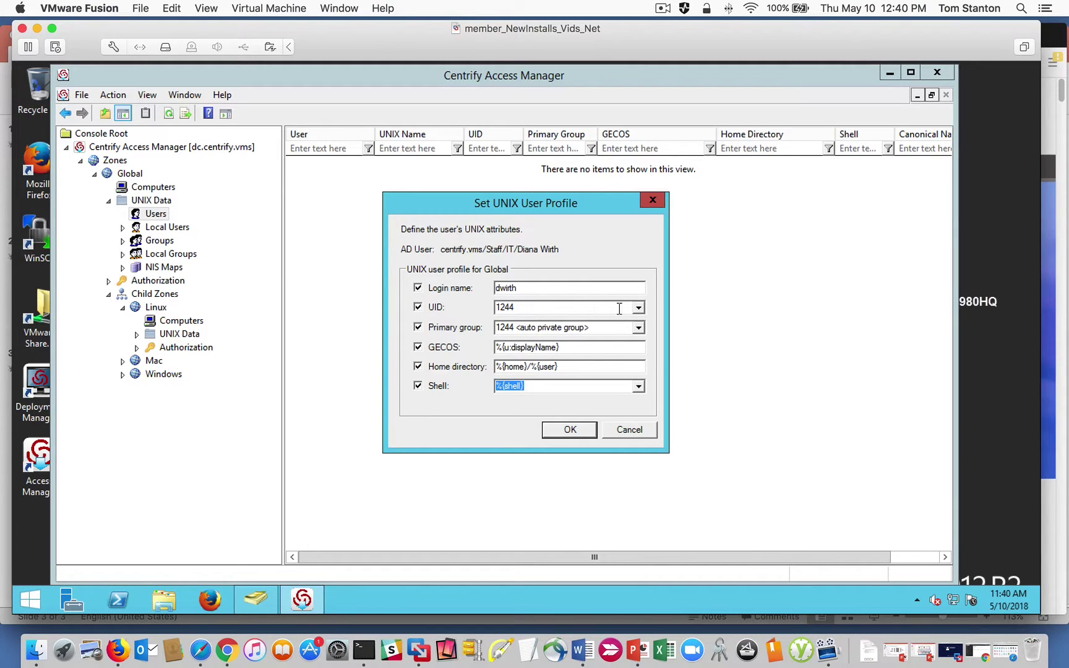
# Compare the SID-generated and Apple UID schemes, then cancel the UNIX user profile.
pyautogui.click(638, 308)
pyautogui.click(550, 316)
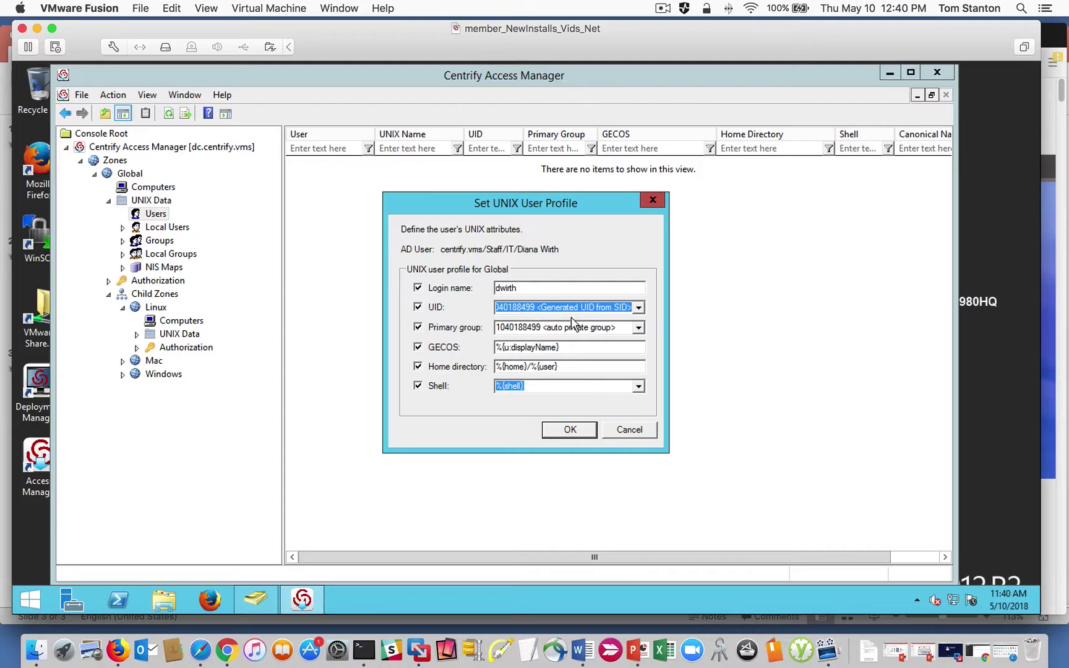
pyautogui.click(639, 309)
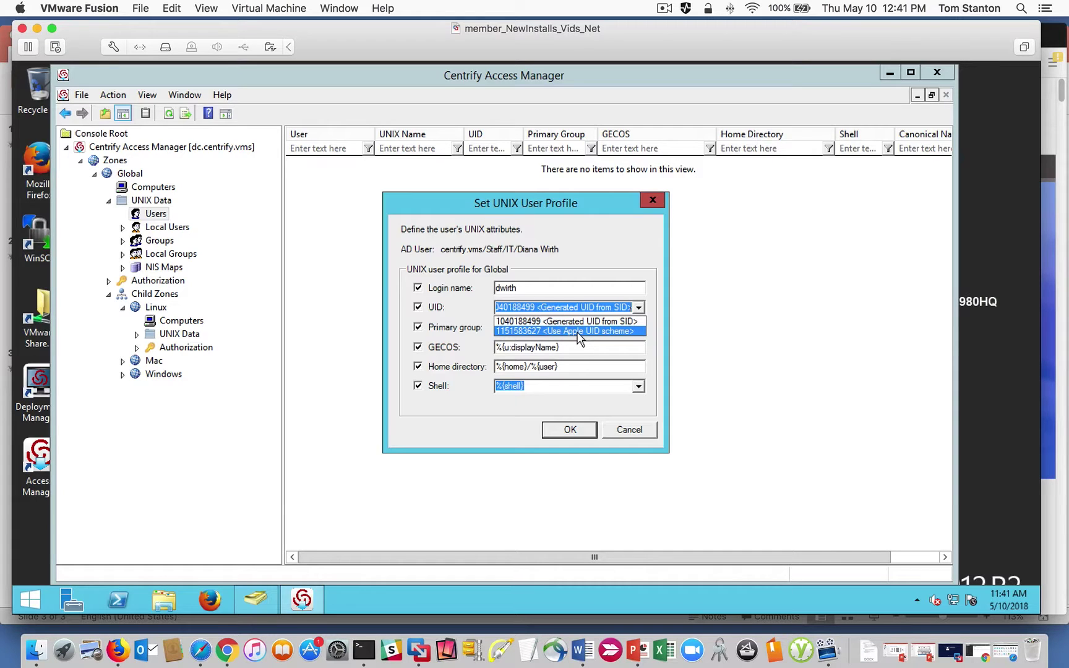
pyautogui.click(578, 331)
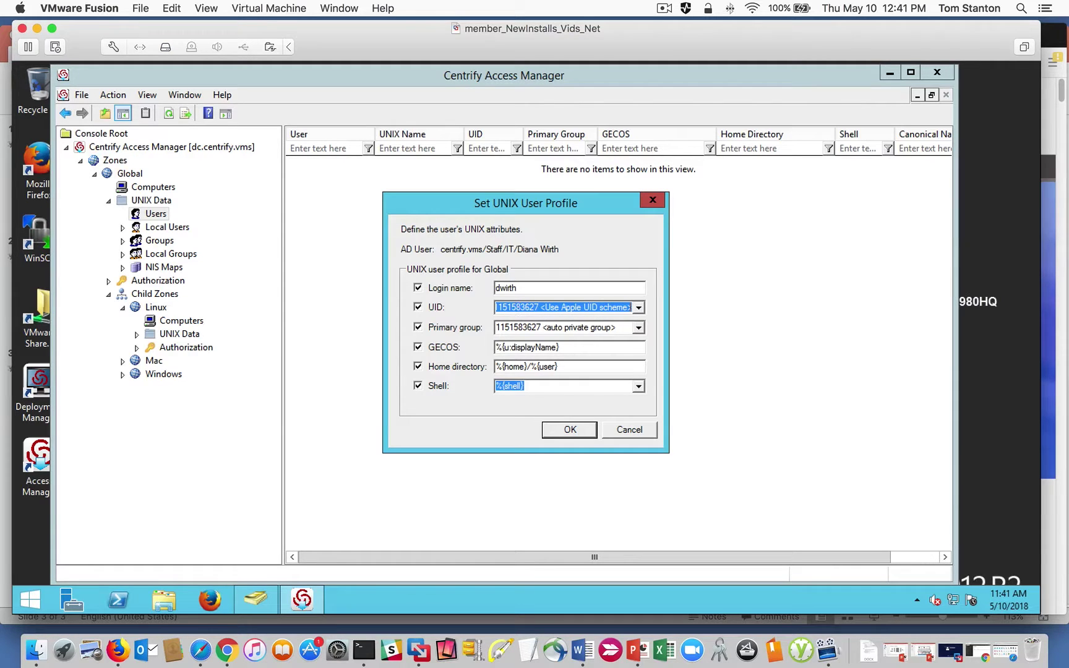
pyautogui.click(638, 308)
pyautogui.click(577, 328)
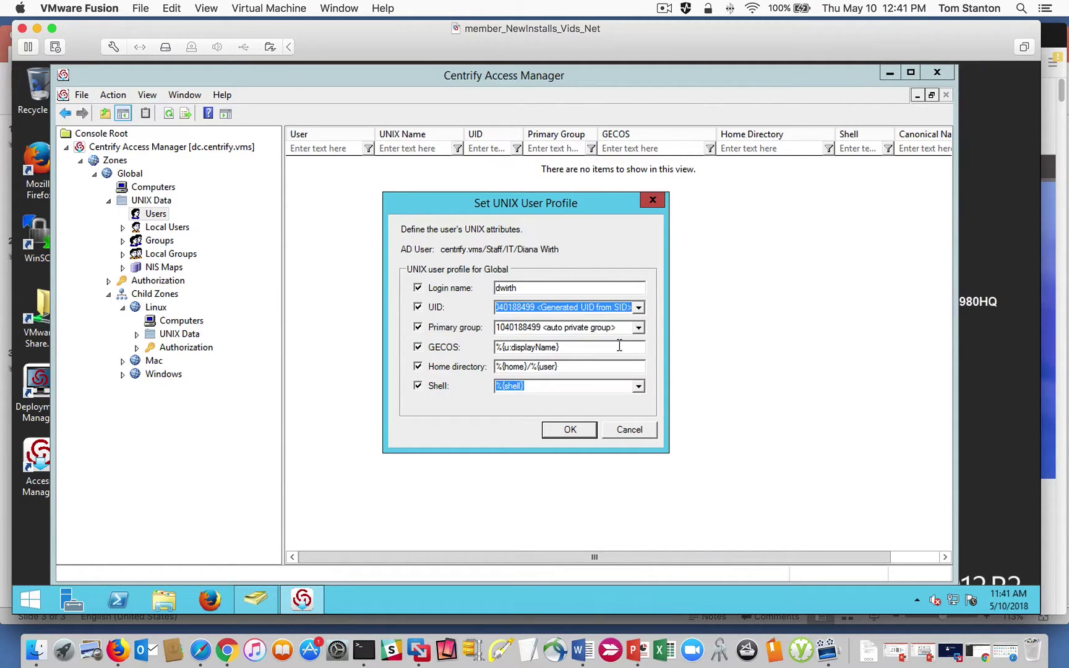
pyautogui.click(637, 308)
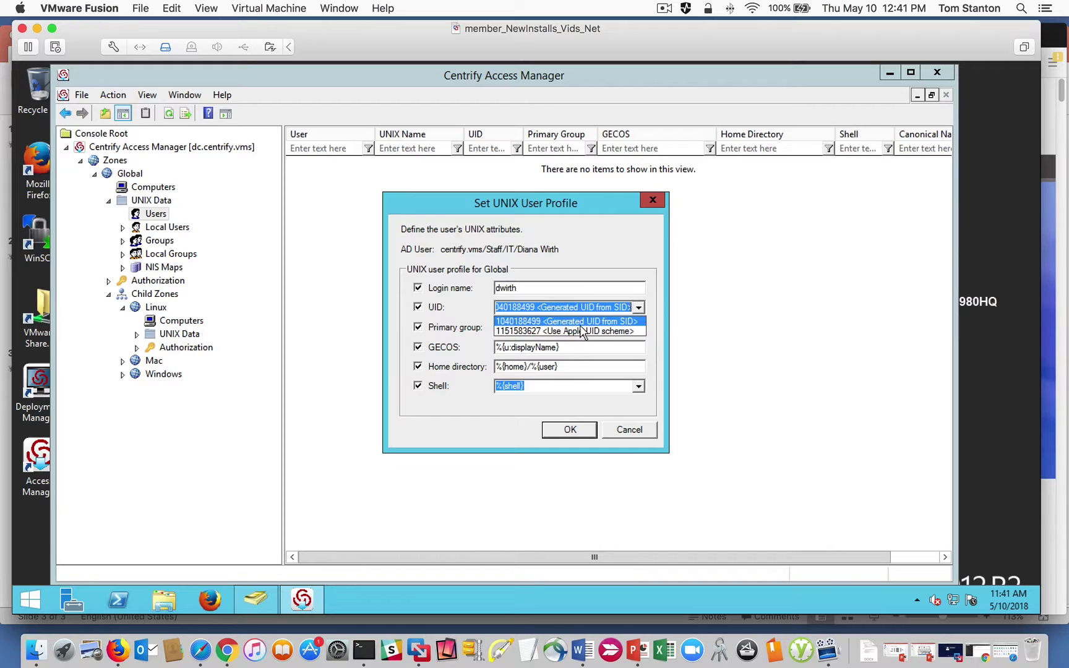
pyautogui.click(631, 432)
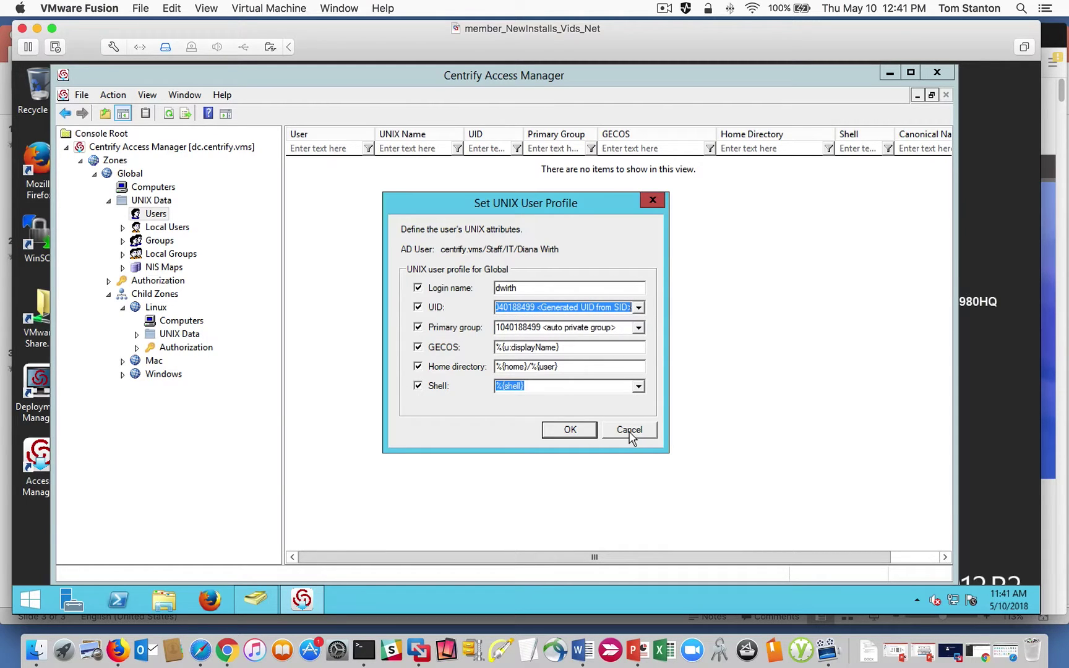
pyautogui.click(640, 309)
pyautogui.click(641, 433)
pyautogui.click(640, 433)
# In Active Directory Users and Computers, open the Network Systems Architect user's properties from Staff > IT.
pyautogui.click(254, 599)
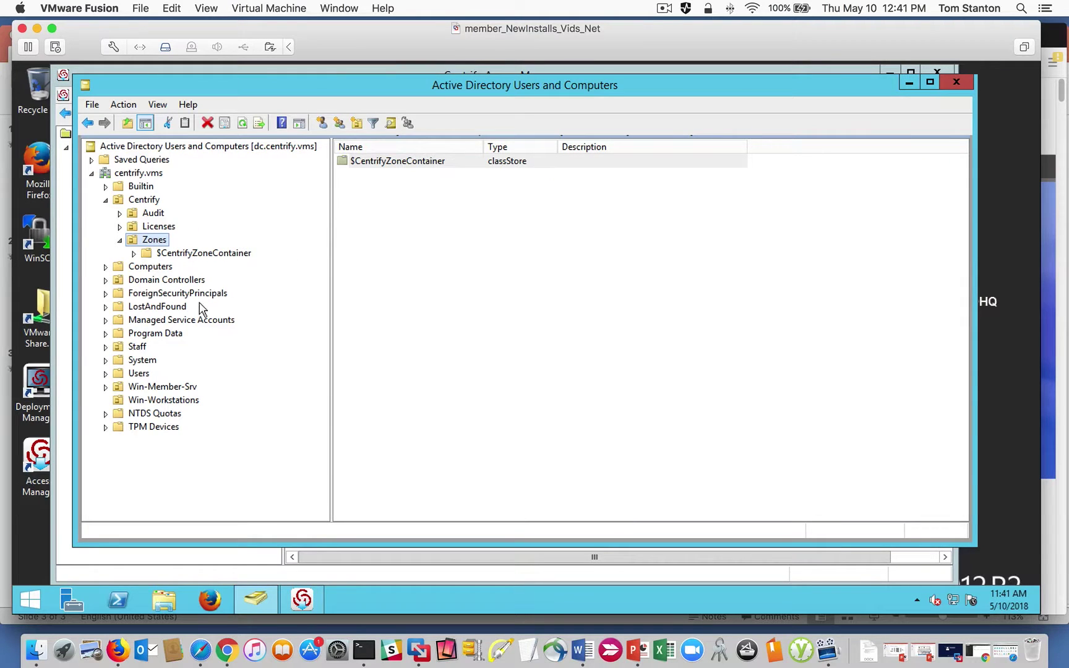
pyautogui.click(106, 347)
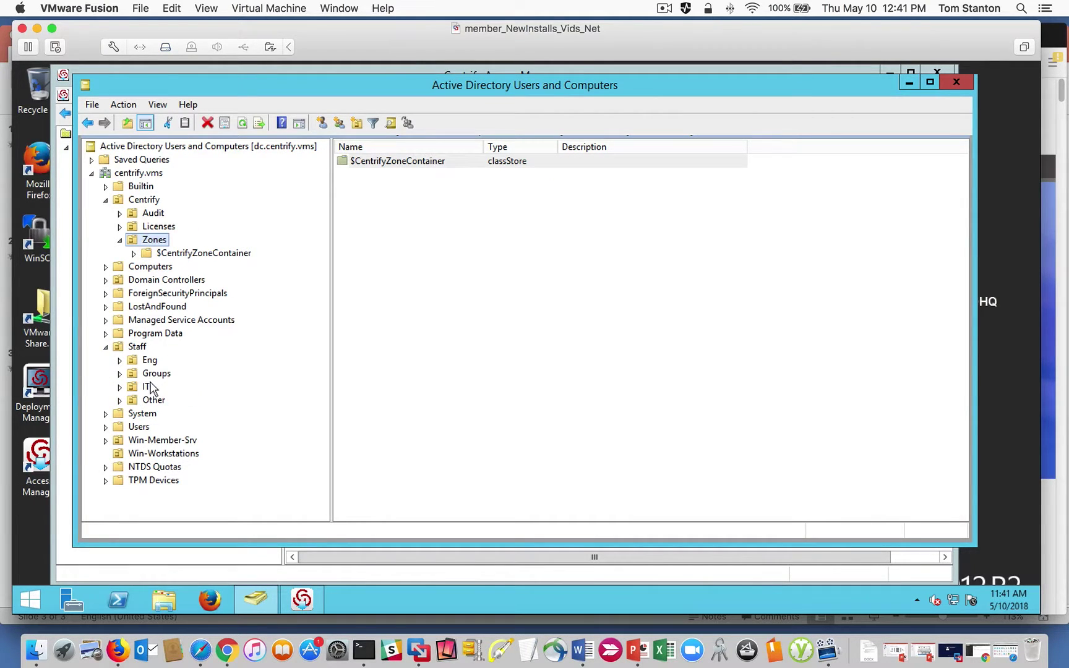
pyautogui.click(150, 360)
pyautogui.click(146, 386)
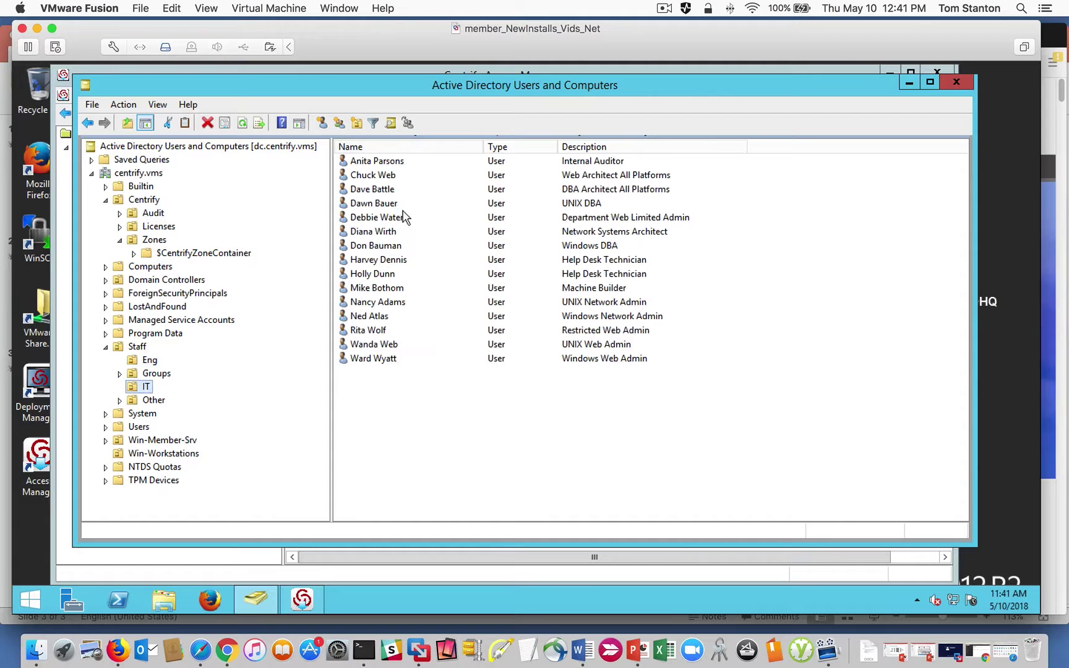
pyautogui.doubleClick(381, 232)
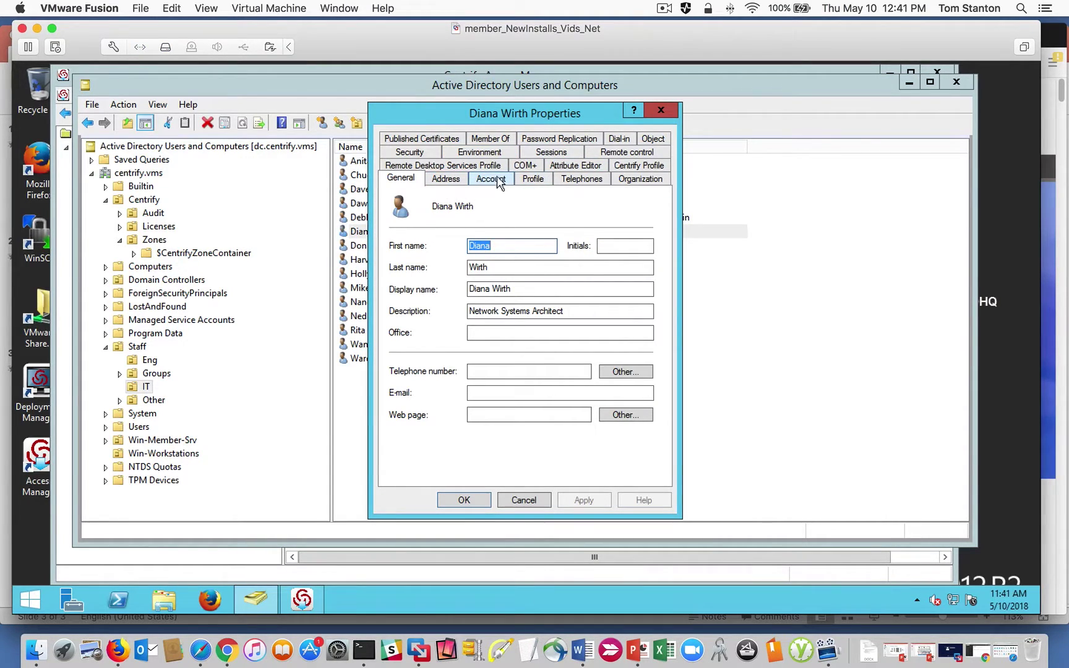
# Set the user's uidNumber attribute to 123456 in the Attribute Editor and save.
pyautogui.click(568, 169)
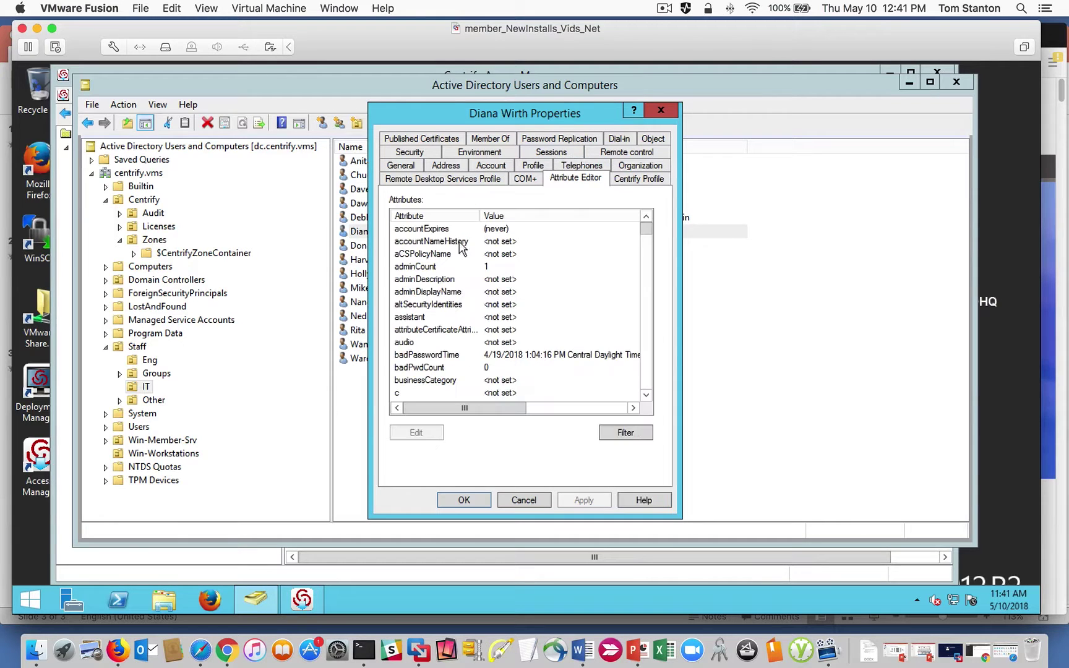
pyautogui.click(421, 270)
pyautogui.press('u')
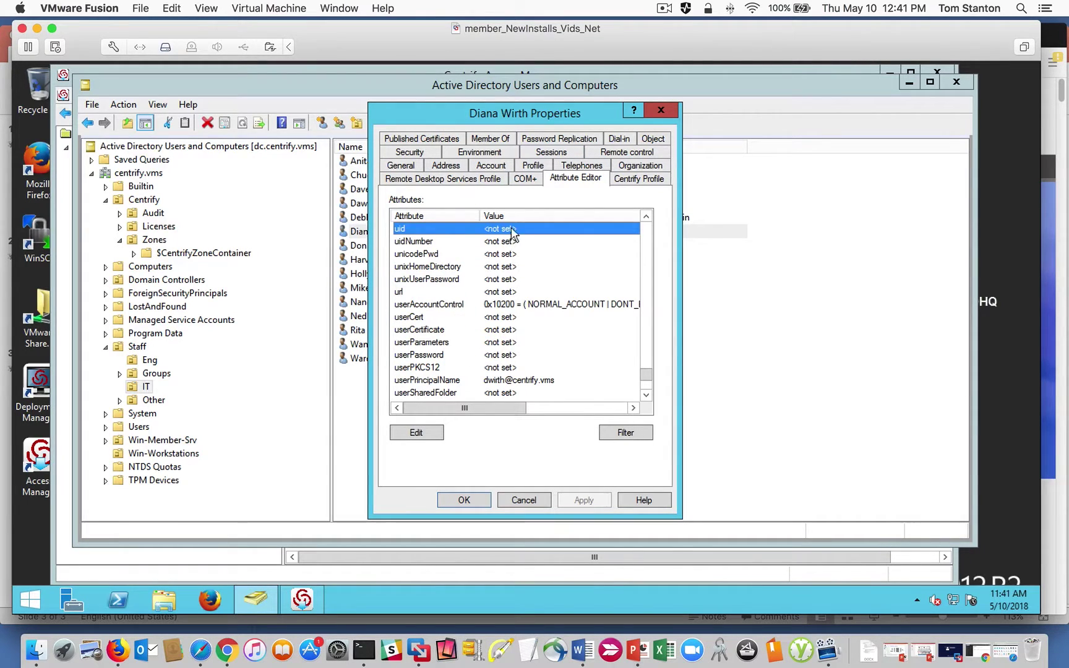
pyautogui.click(479, 241)
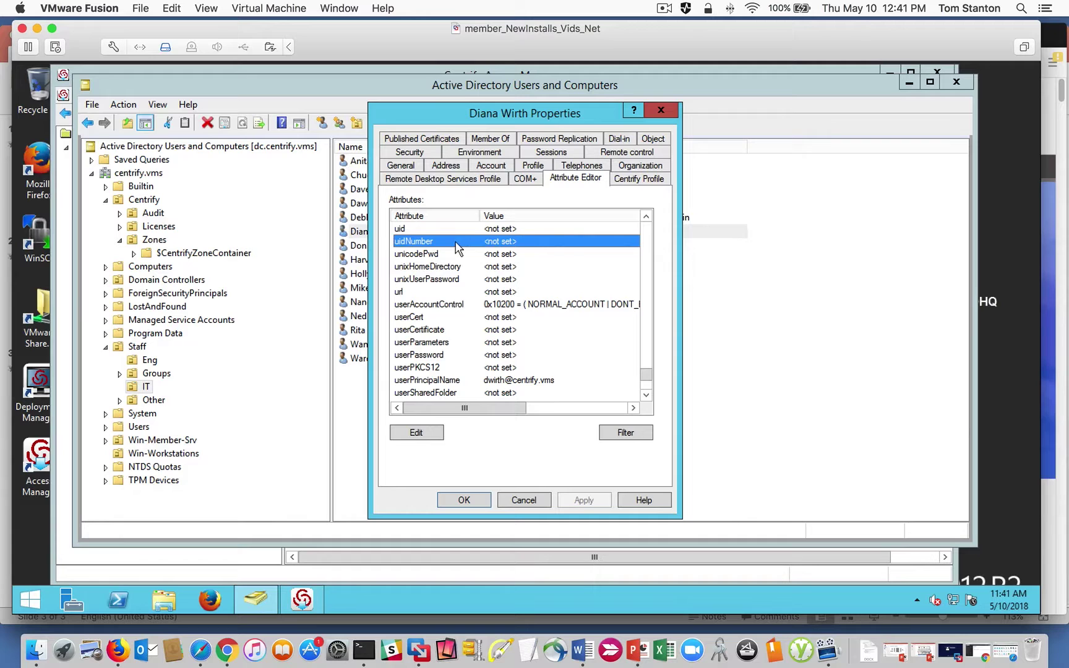
pyautogui.doubleClick(452, 242)
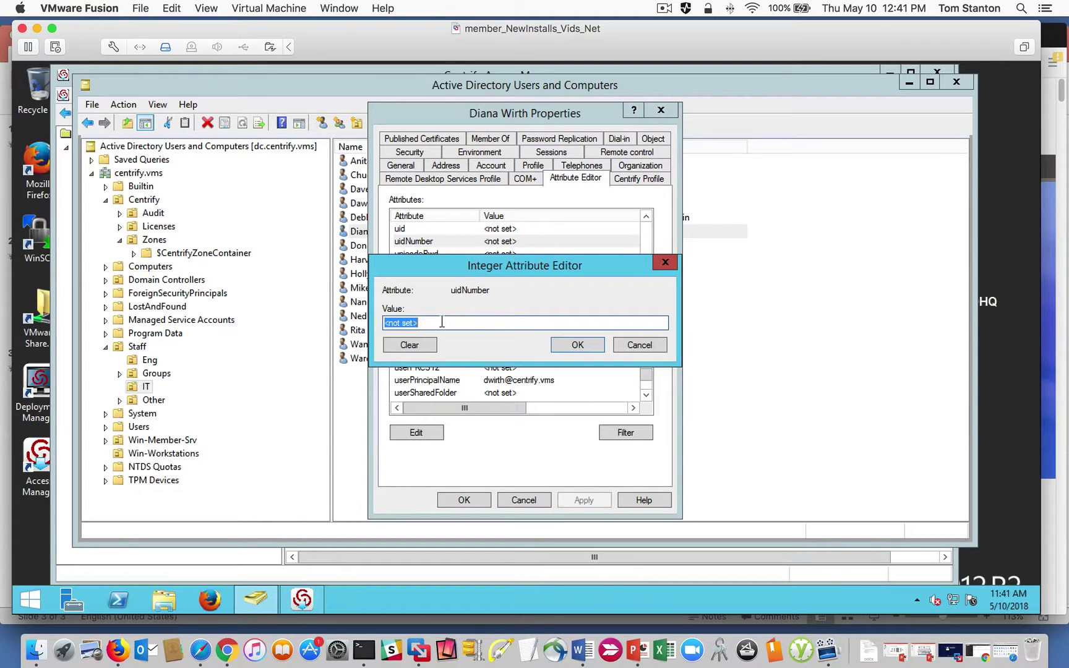
pyautogui.write('123456')
pyautogui.click(572, 345)
pyautogui.click(580, 498)
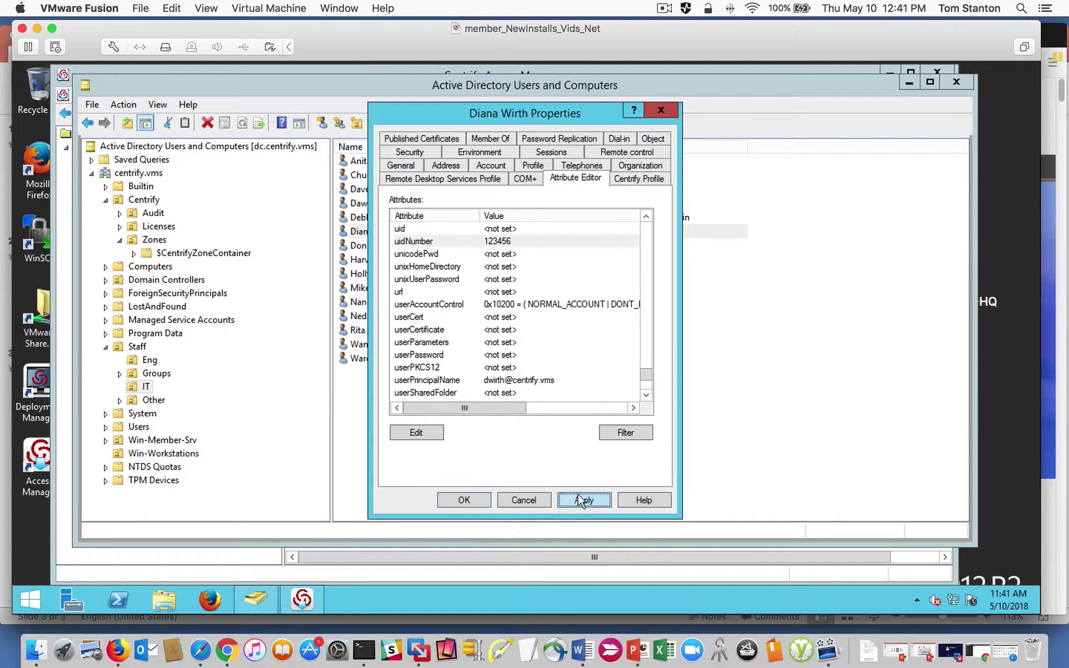
pyautogui.click(467, 499)
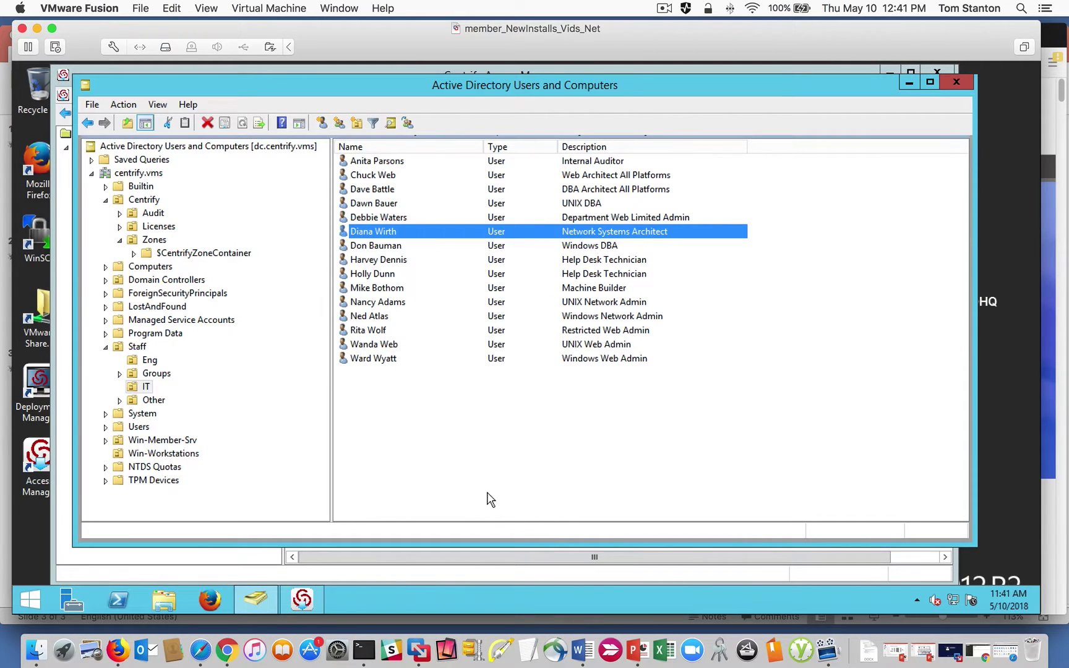
# Back in Access Manager, search for the IT user by login name and select them for the Global zone.
pyautogui.click(909, 82)
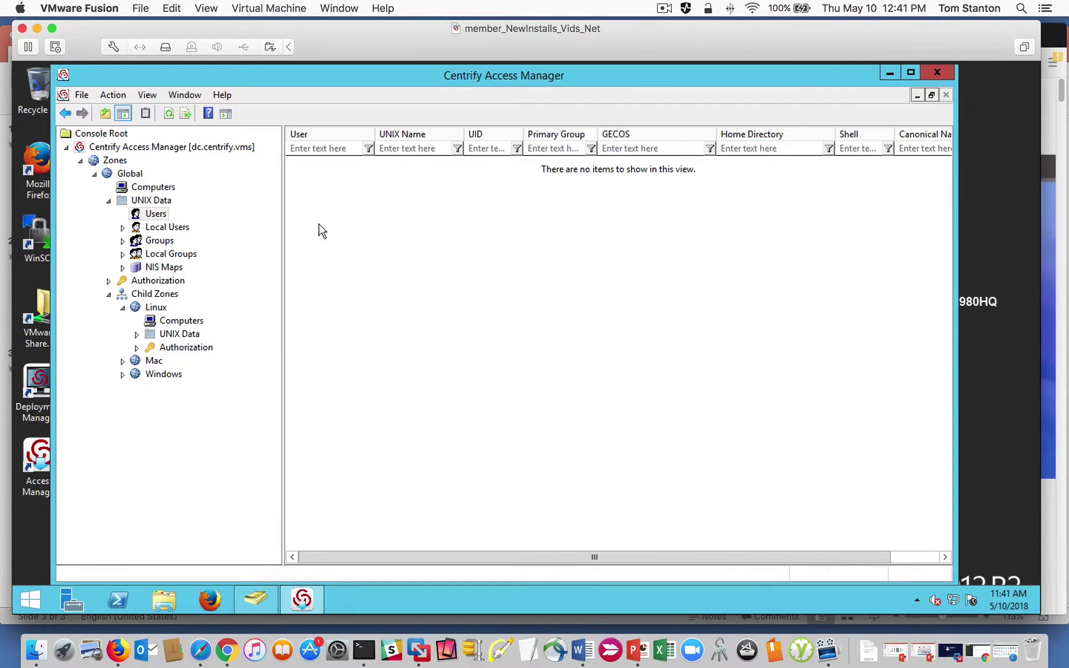
pyautogui.rightClick(340, 217)
pyautogui.click(387, 225)
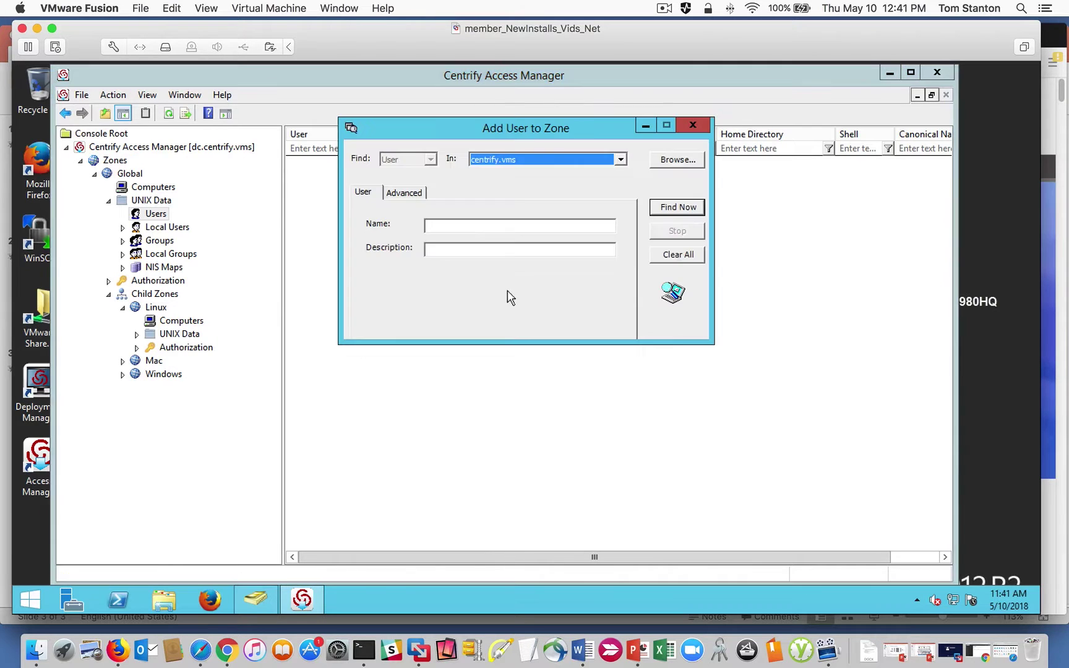
pyautogui.click(483, 227)
pyautogui.press('Return')
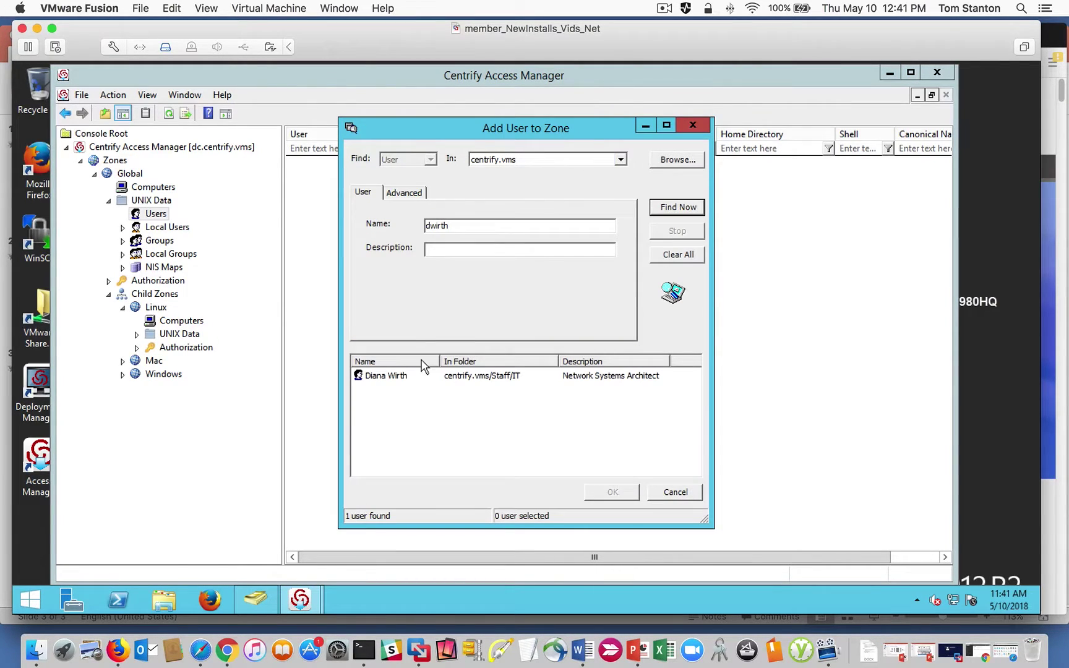
pyautogui.doubleClick(404, 376)
pyautogui.click(573, 364)
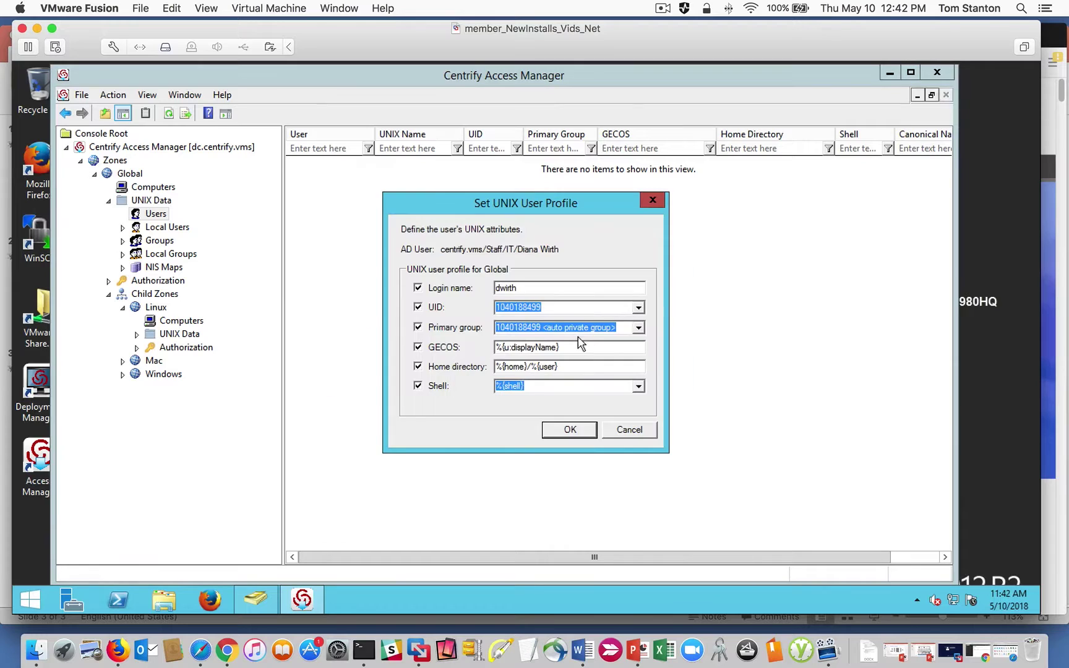
pyautogui.click(637, 308)
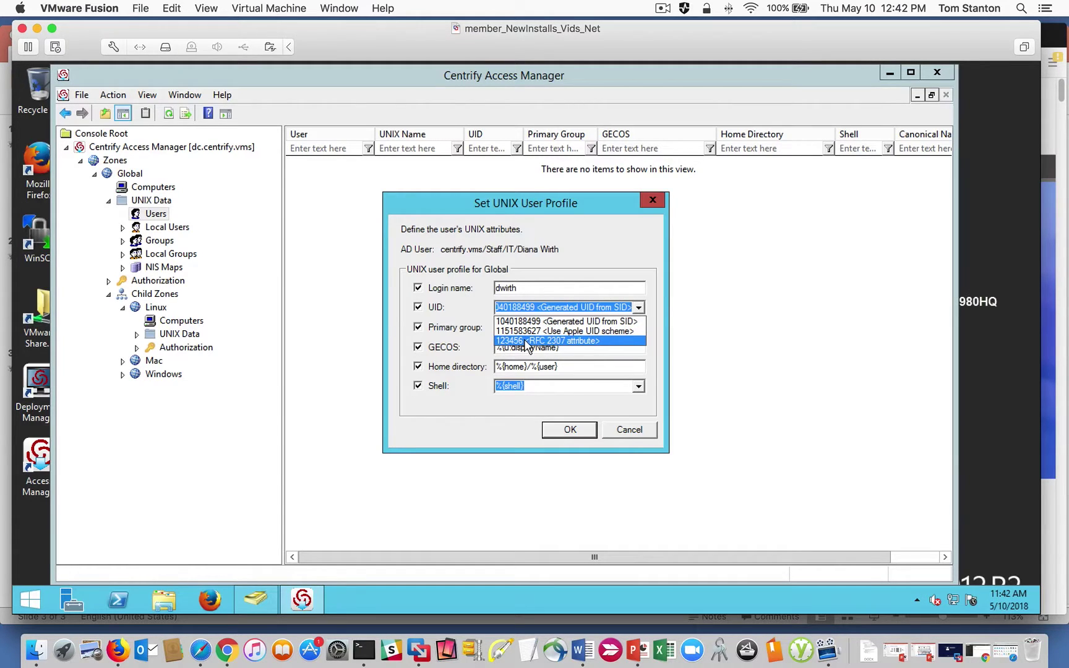
pyautogui.click(563, 321)
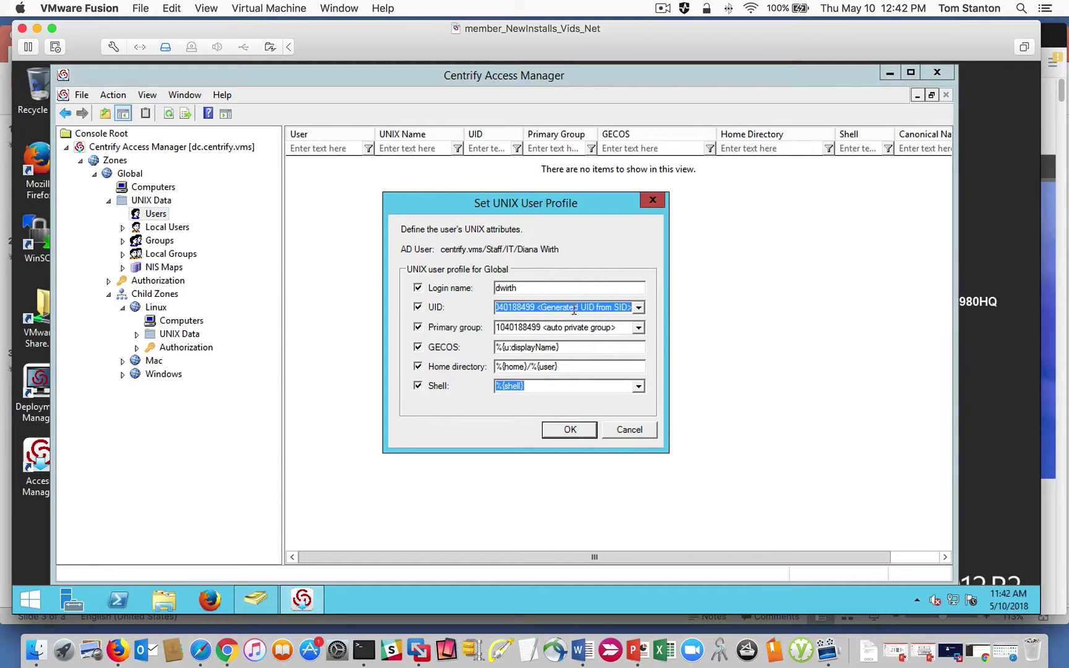
pyautogui.click(567, 430)
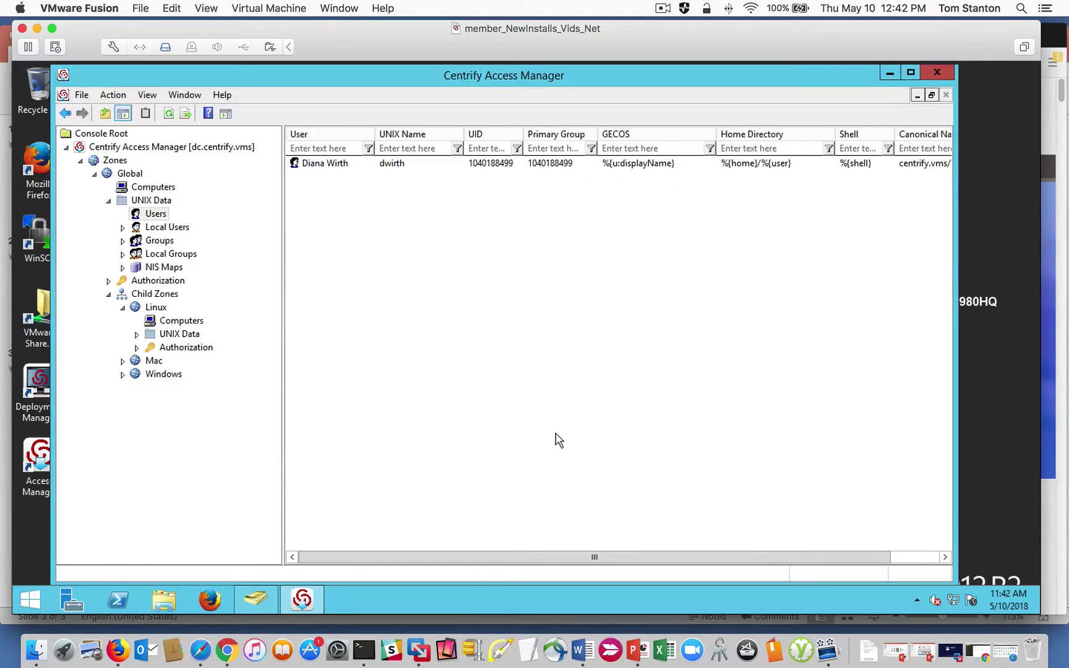
# Show the Linux child zone's Authorization folders and widen the zone tree pane.
pyautogui.click(332, 167)
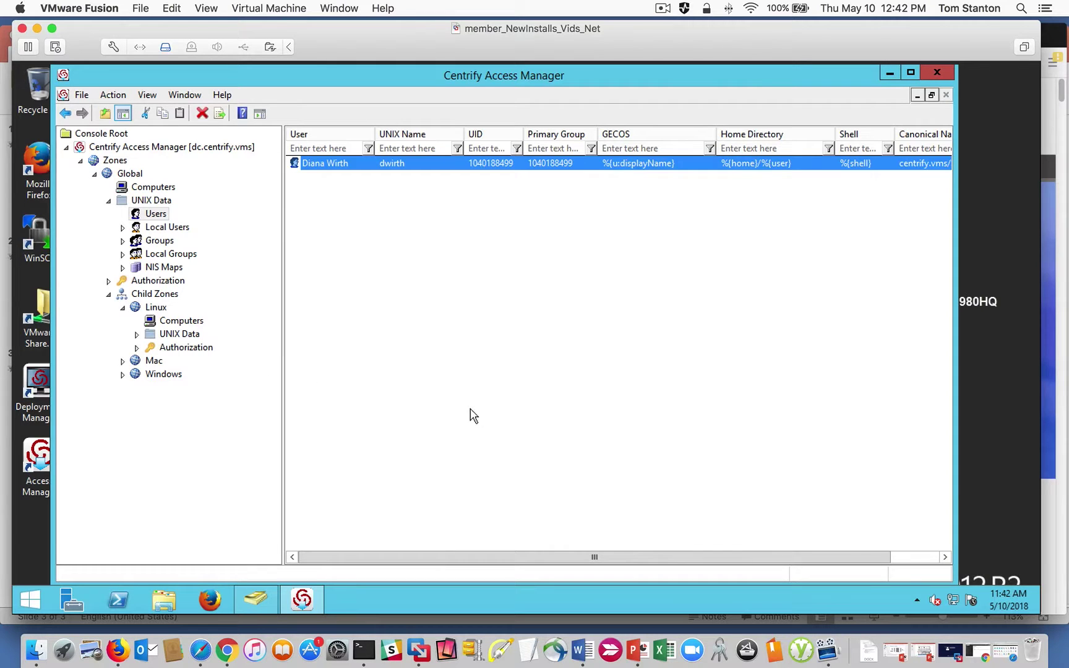
pyautogui.click(156, 309)
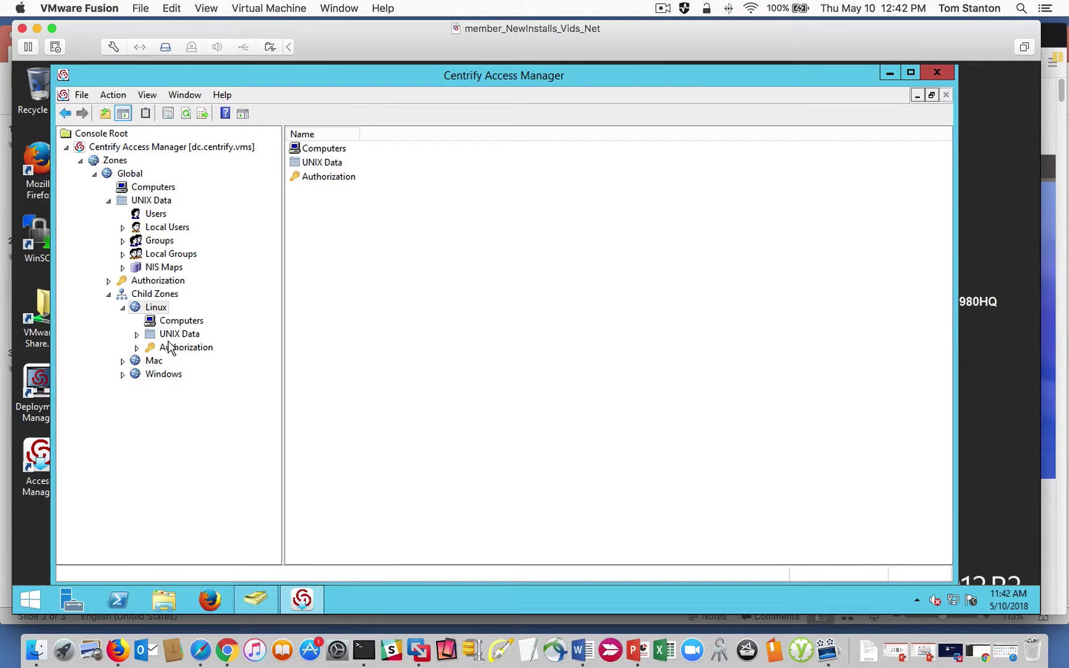
pyautogui.click(136, 348)
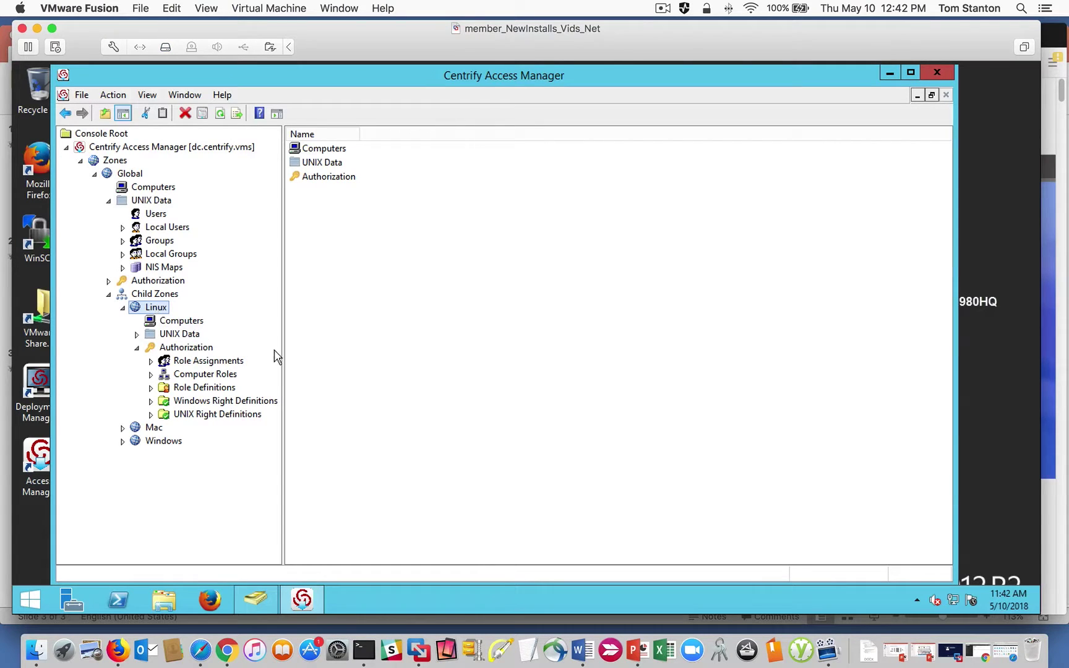
pyautogui.moveTo(283, 348); pyautogui.dragTo(316, 370)
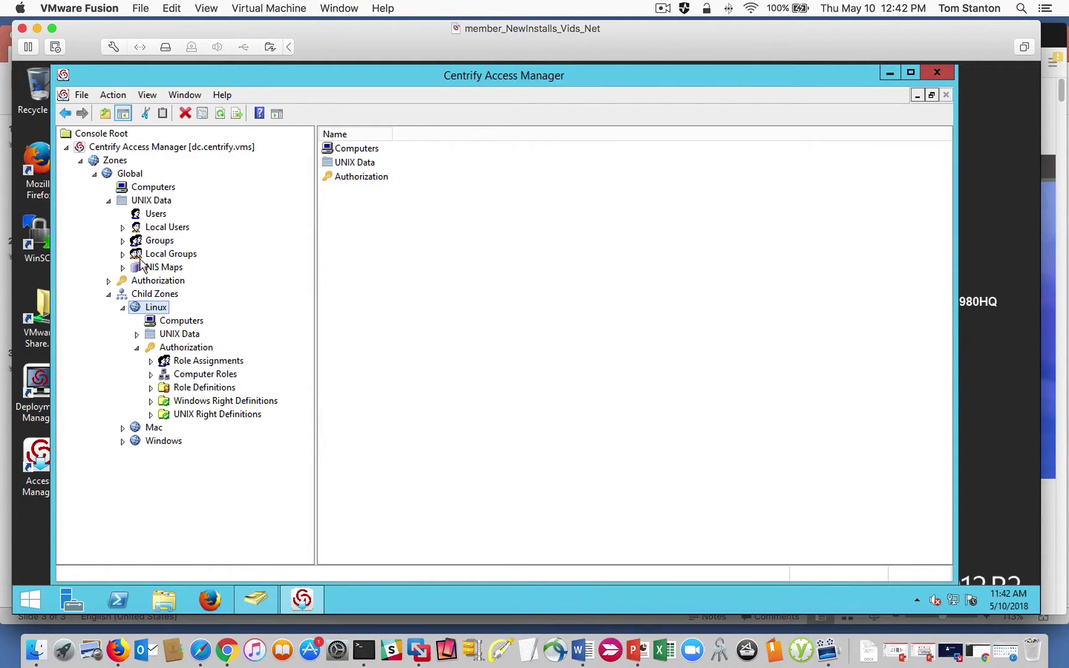
# Expand the Global zone's Role Definitions and inspect the rights in the UNIX Login role.
pyautogui.click(108, 281)
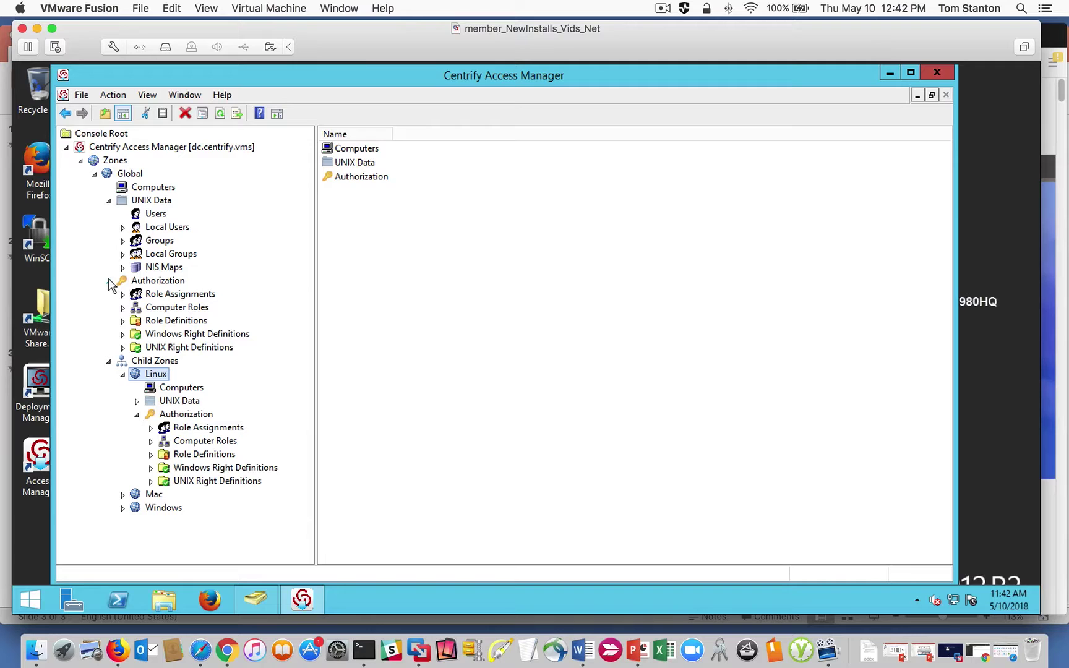
pyautogui.doubleClick(163, 321)
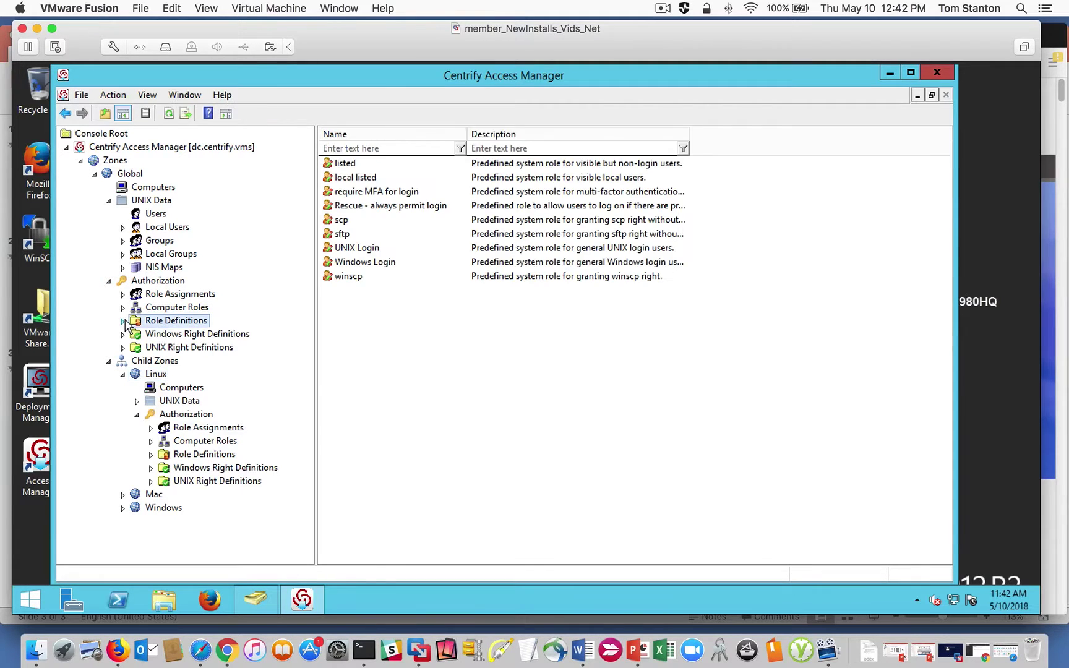
pyautogui.click(184, 415)
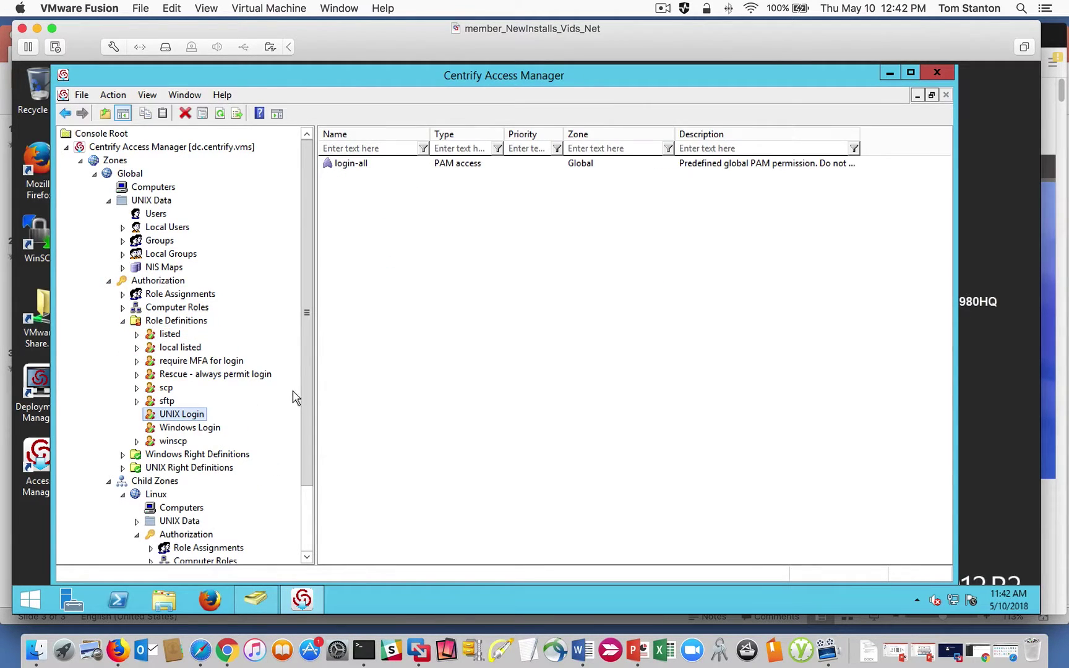
pyautogui.click(123, 321)
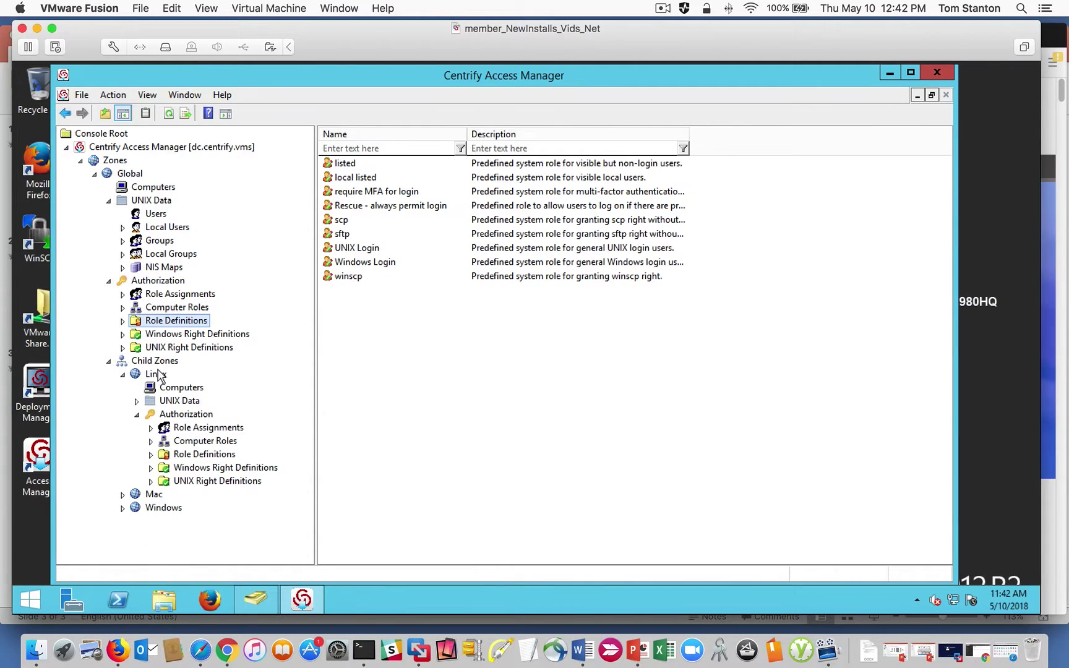
# Check Global role assignments, collapse Global authorization, and show the Linux zone's empty Role Assignments.
pyautogui.click(166, 296)
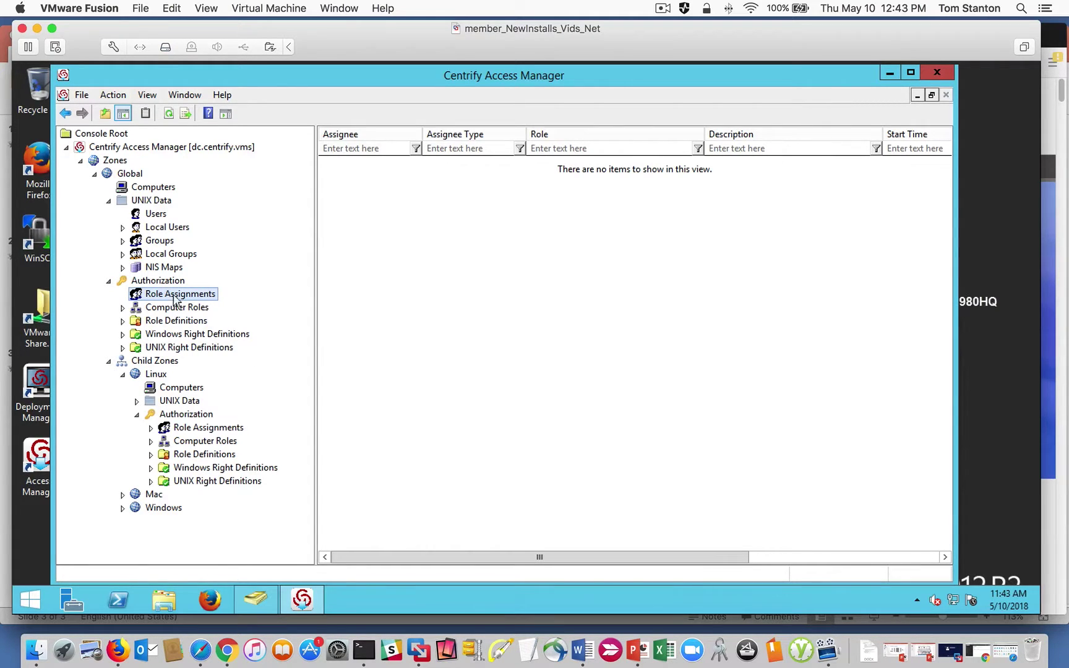
pyautogui.click(109, 280)
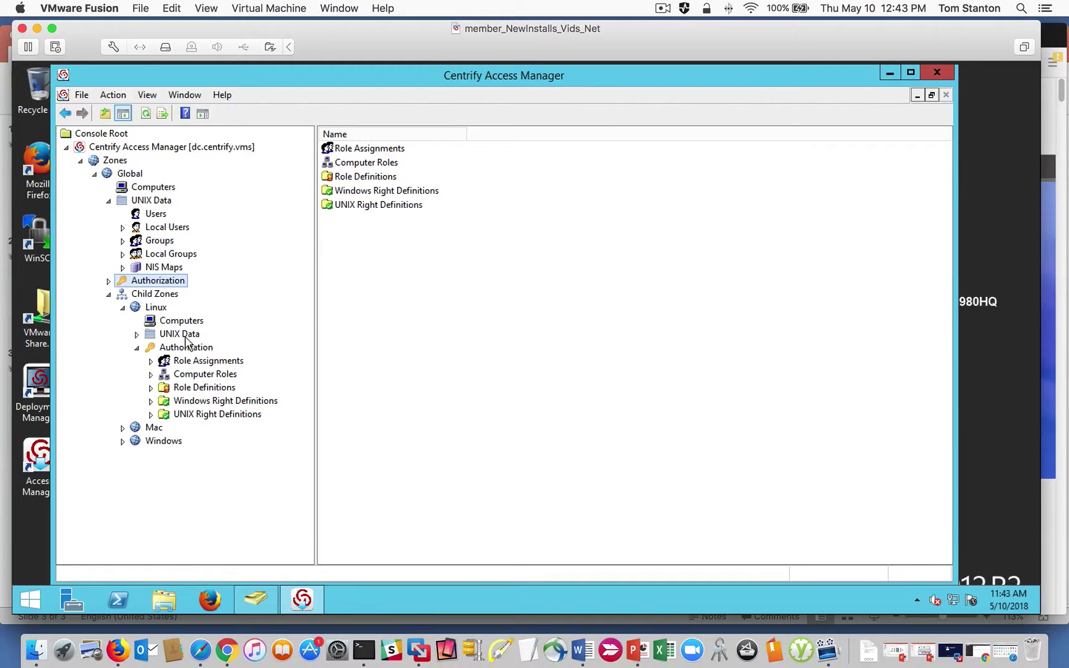
pyautogui.click(202, 362)
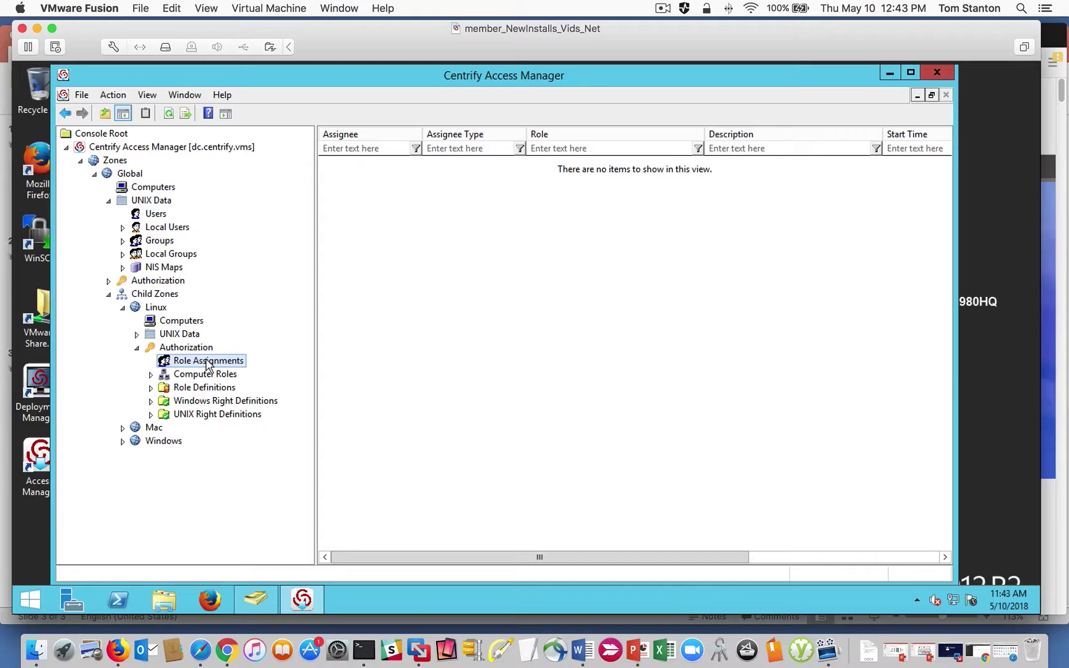
# Start a Linux-zone role assignment and choose the UNIX Login role from Global.
pyautogui.rightClick(193, 367)
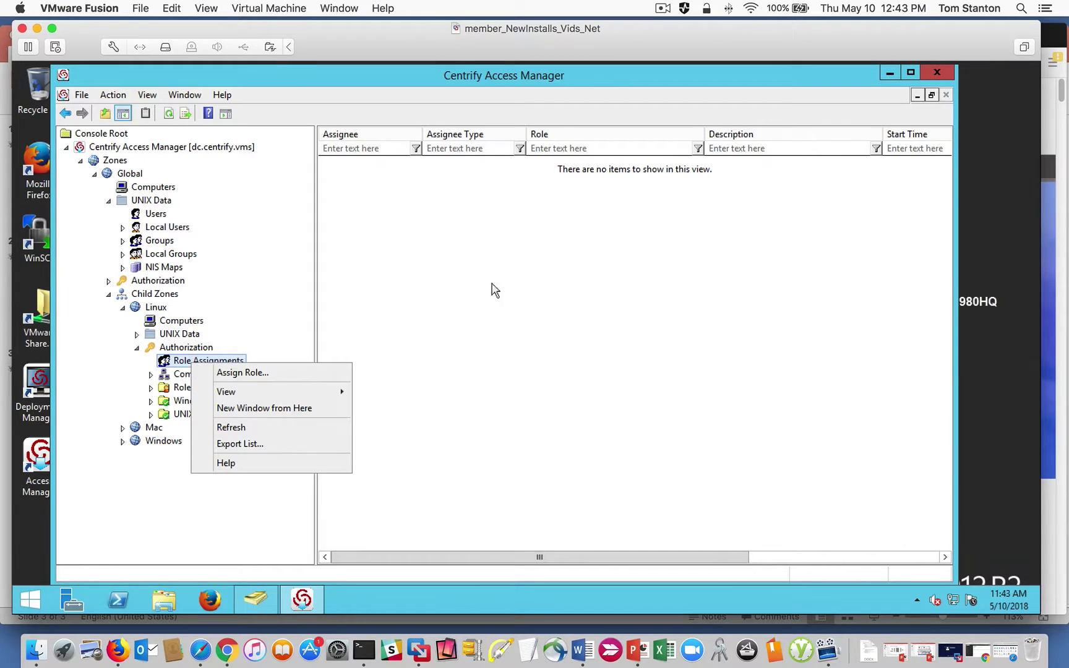
pyautogui.rightClick(480, 245)
pyautogui.click(521, 255)
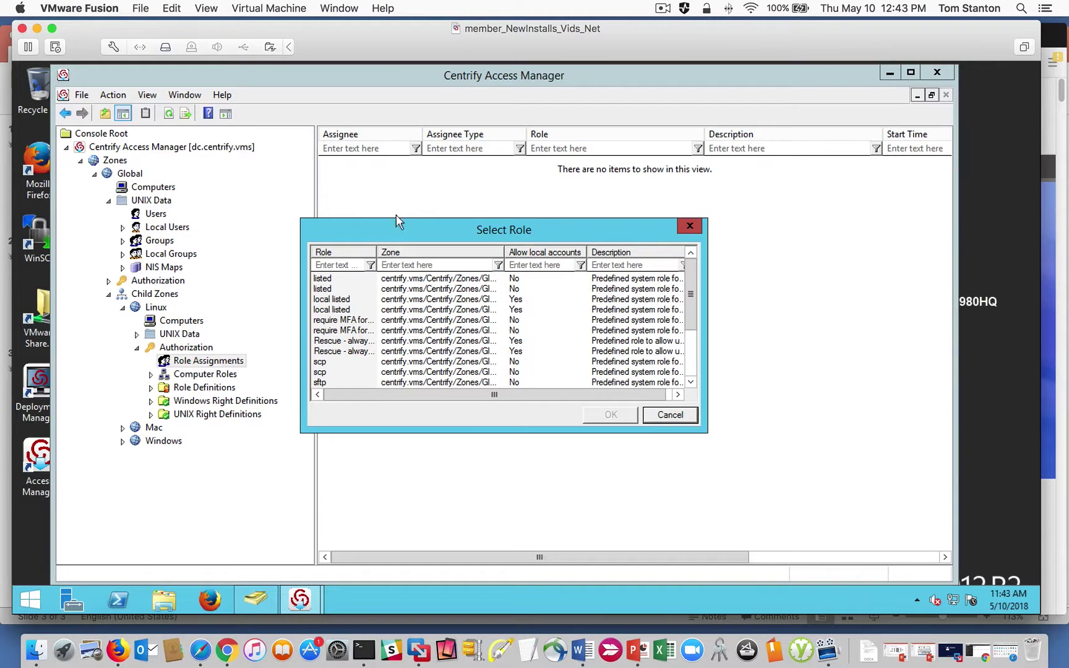
pyautogui.moveTo(378, 252); pyautogui.dragTo(407, 252)
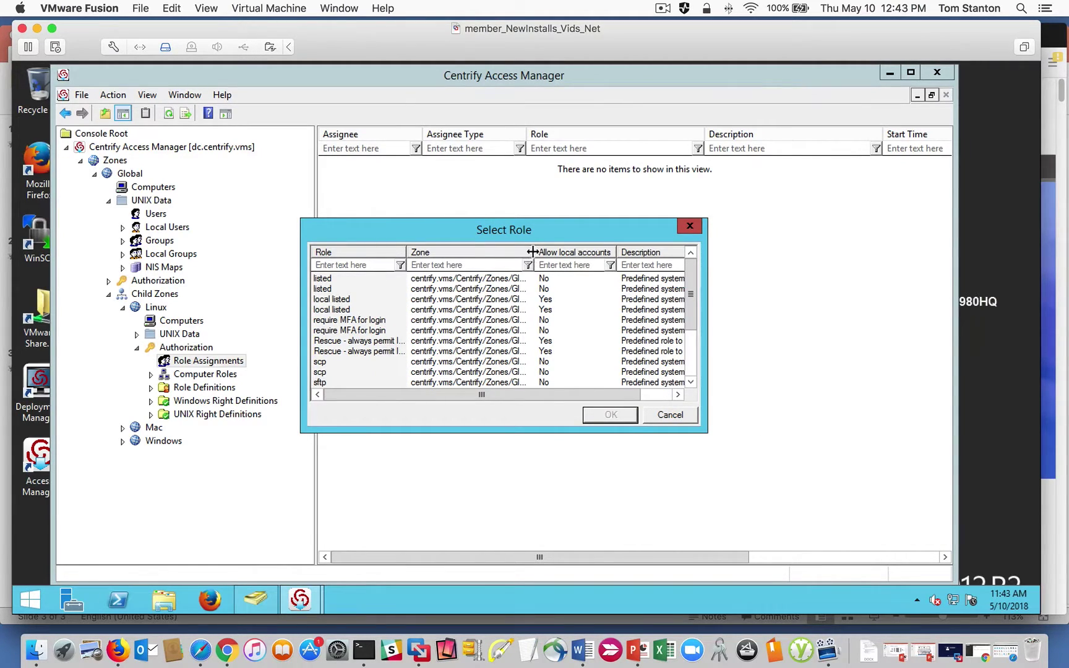
pyautogui.moveTo(533, 252); pyautogui.dragTo(620, 252)
pyautogui.moveTo(685, 289); pyautogui.dragTo(686, 346)
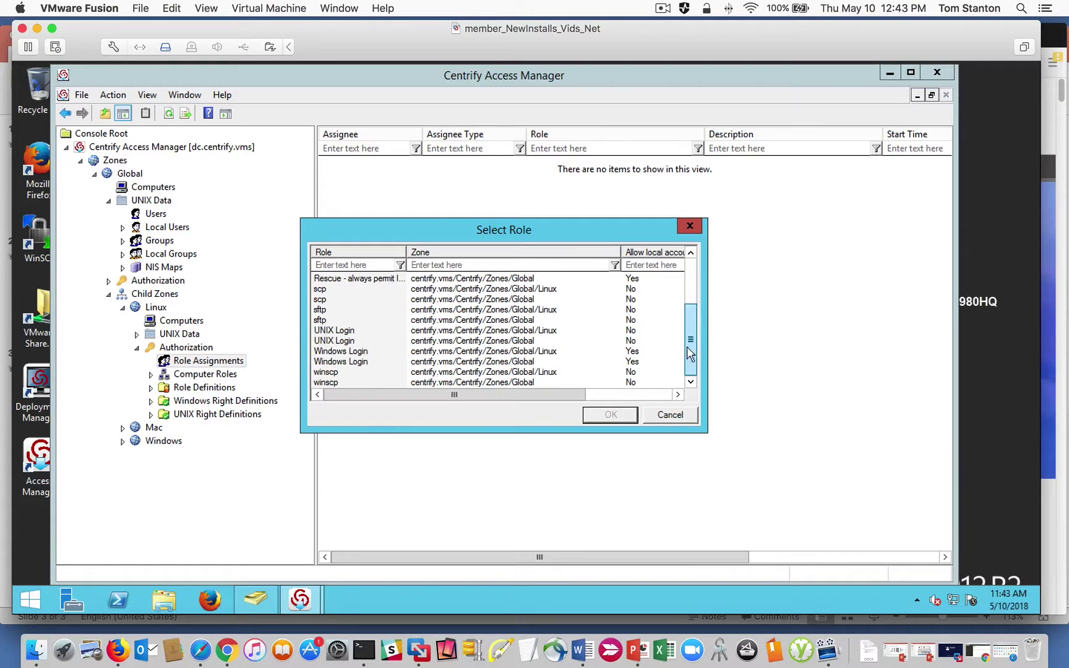
pyautogui.click(362, 341)
pyautogui.moveTo(621, 252); pyautogui.dragTo(659, 251)
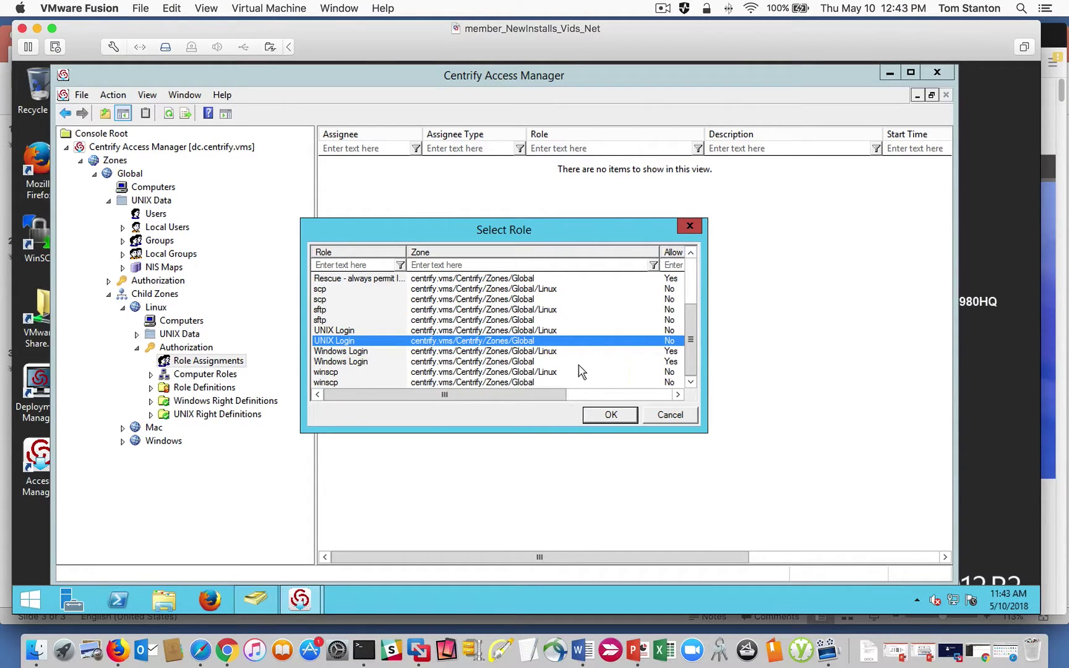
pyautogui.click(478, 331)
pyautogui.click(476, 342)
pyautogui.click(610, 415)
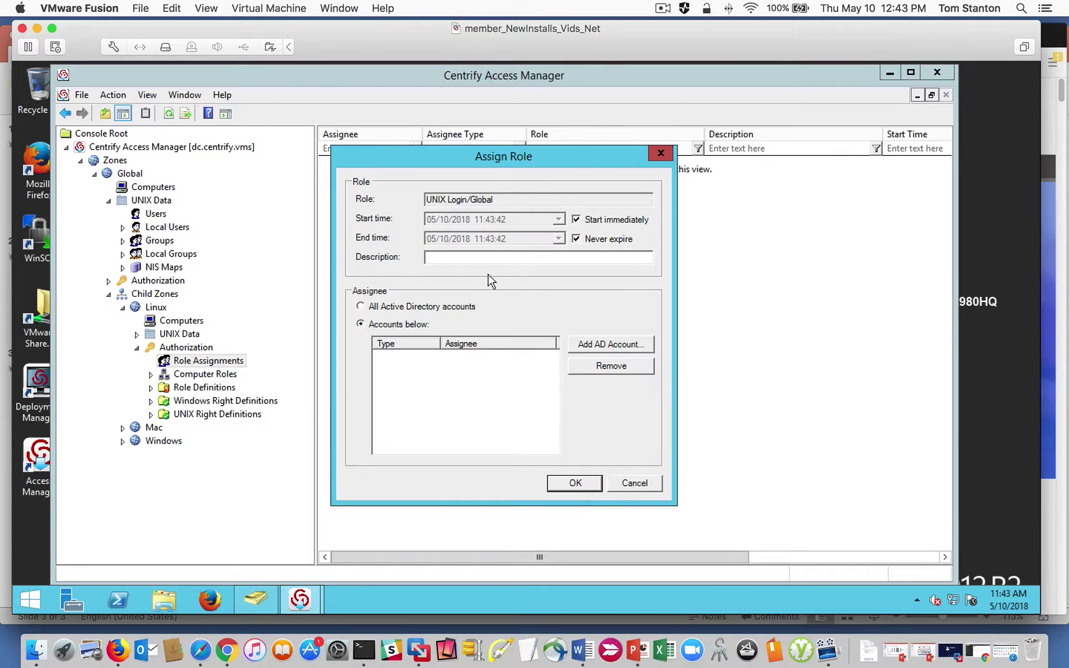
# Search users for the AD account by login name, add it as assignee, and save.
pyautogui.click(609, 344)
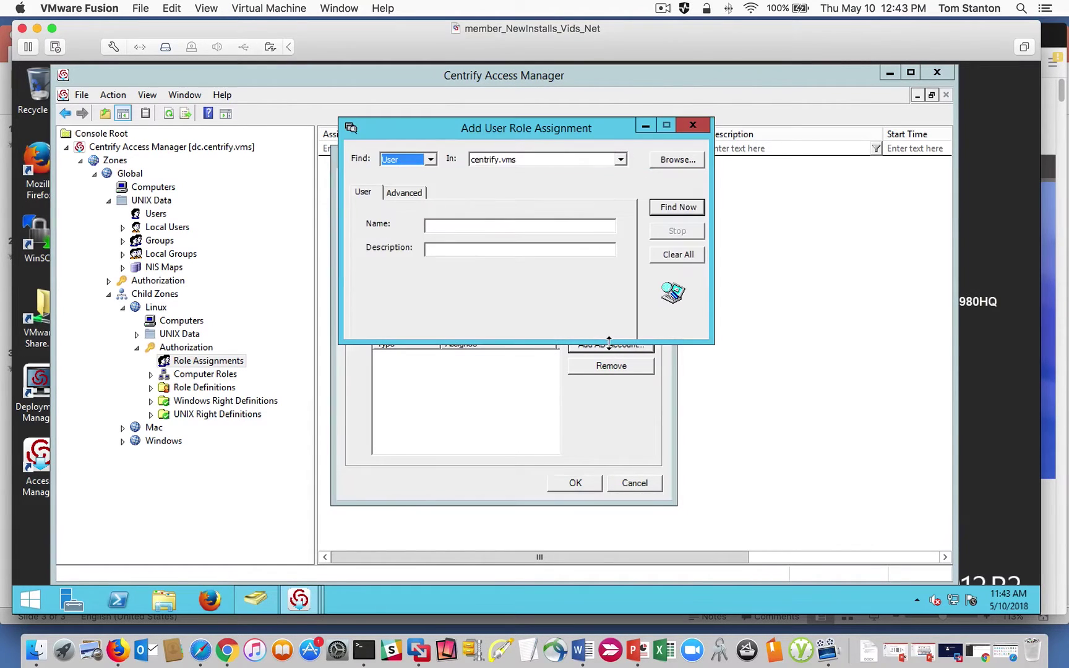
pyautogui.click(430, 159)
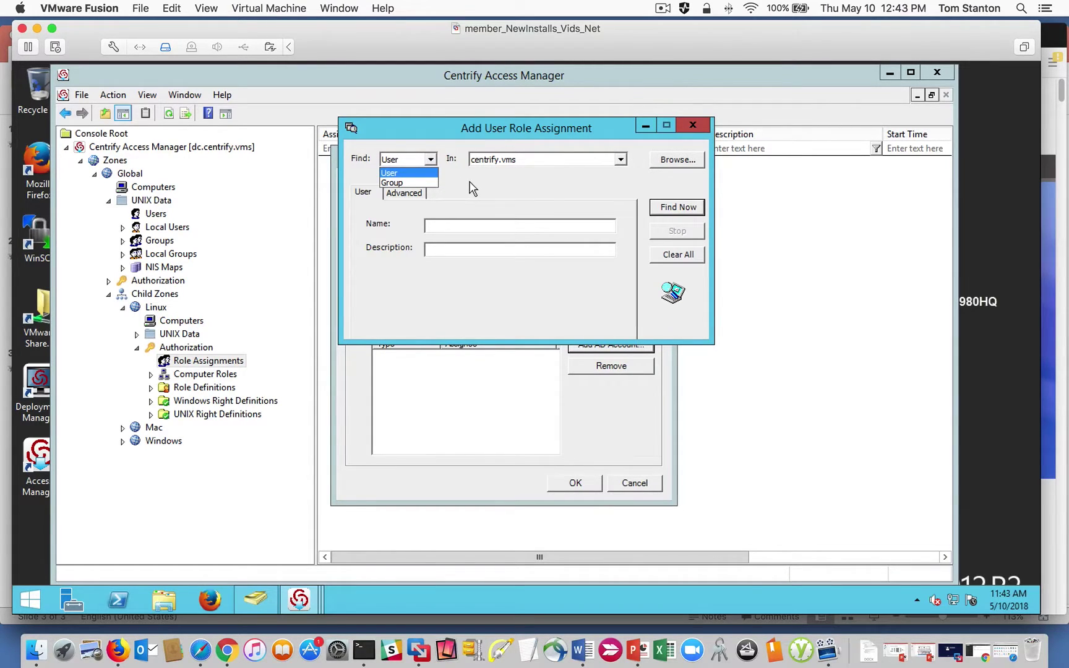
pyautogui.click(500, 194)
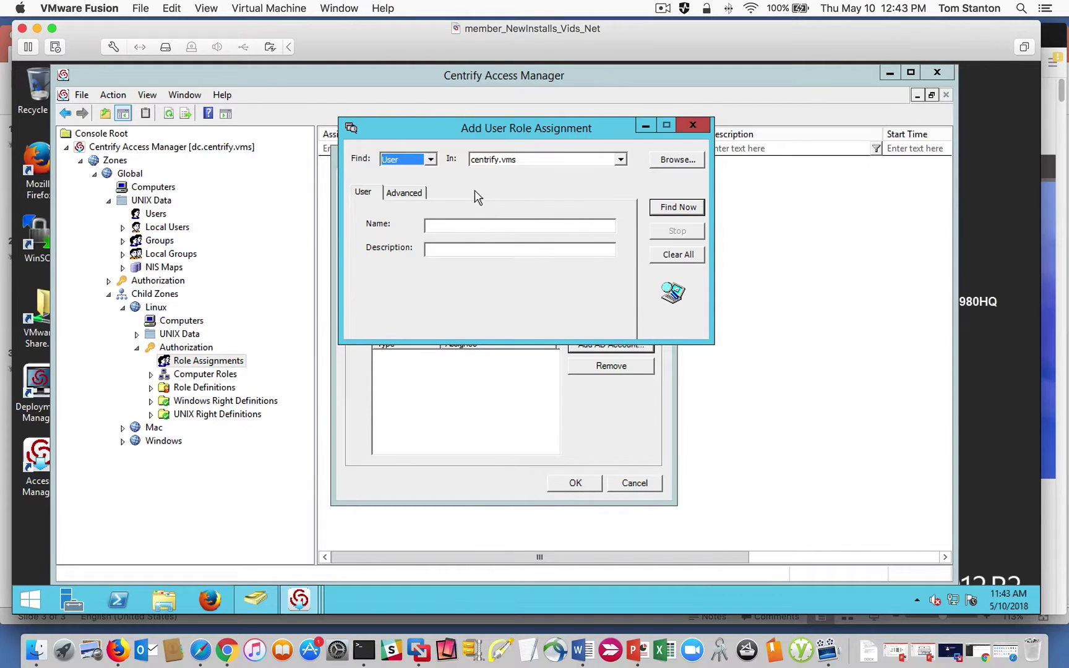
pyautogui.click(430, 159)
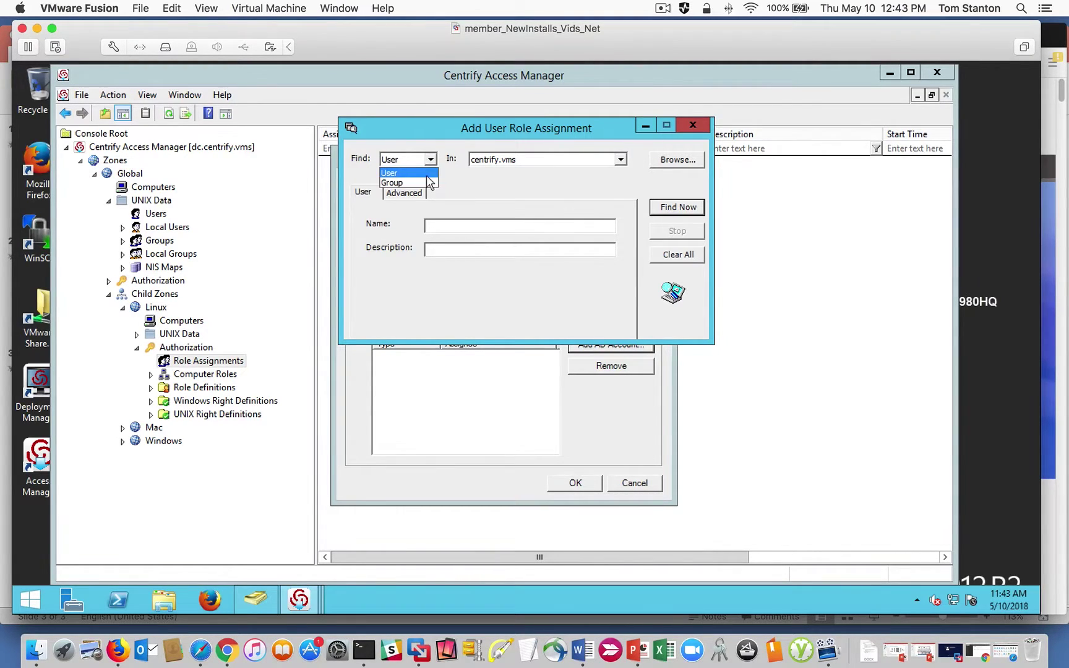
pyautogui.click(484, 204)
pyautogui.click(460, 229)
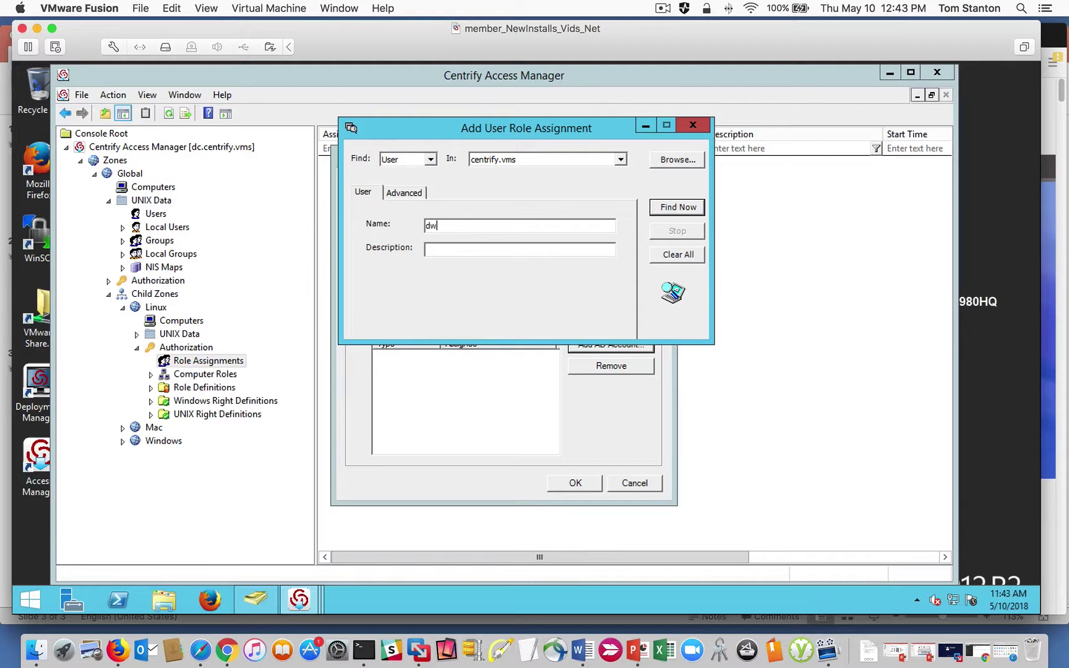
pyautogui.press('Return')
pyautogui.click(427, 375)
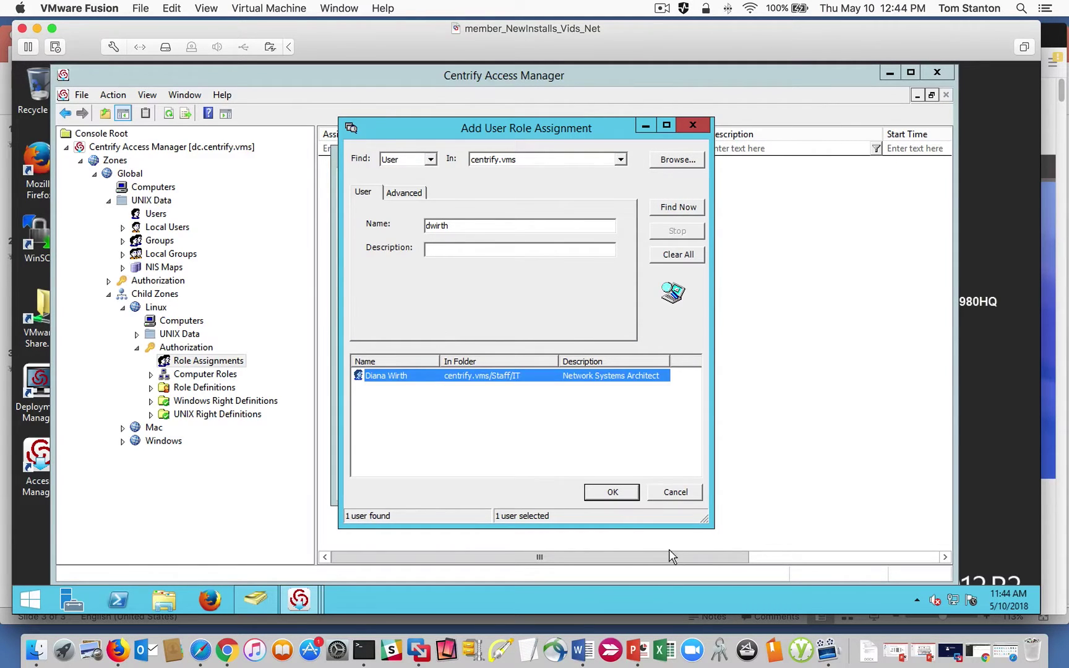
pyautogui.click(607, 492)
pyautogui.click(583, 484)
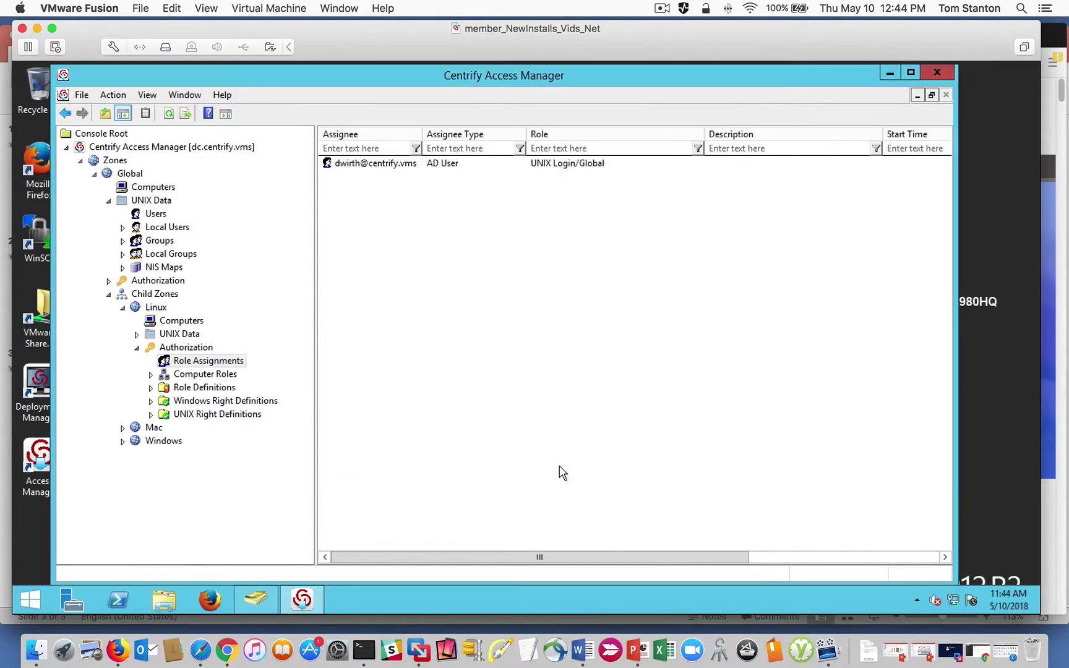
# Confirm Linux zone effective UNIX rights show UNIX Login/Global and login-all PAM access, then close the report.
pyautogui.click(348, 164)
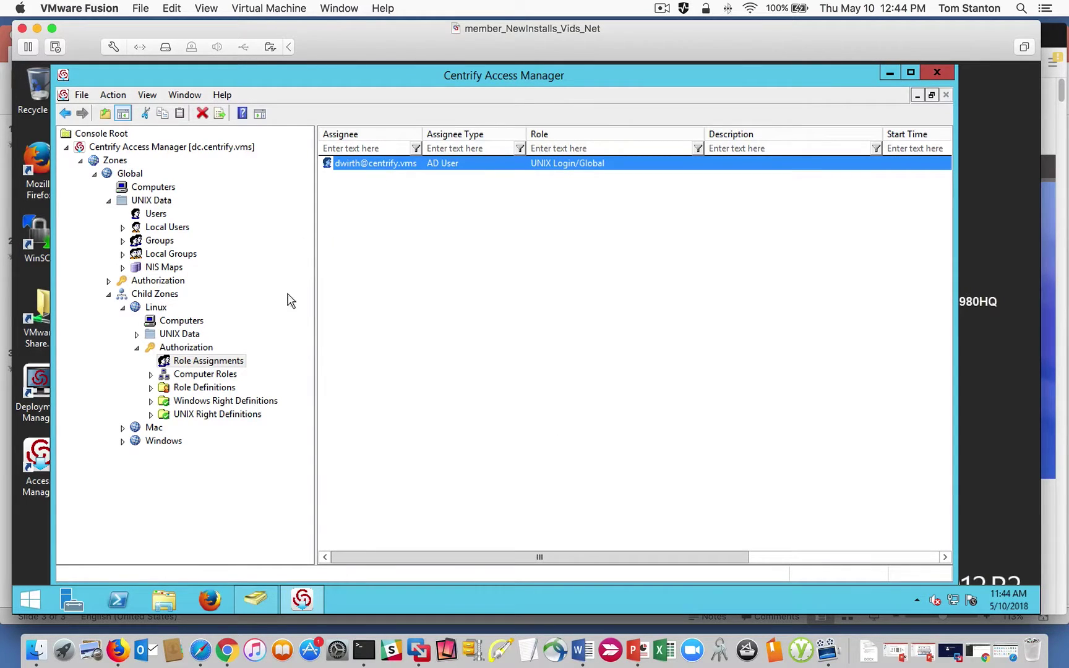
pyautogui.click(167, 214)
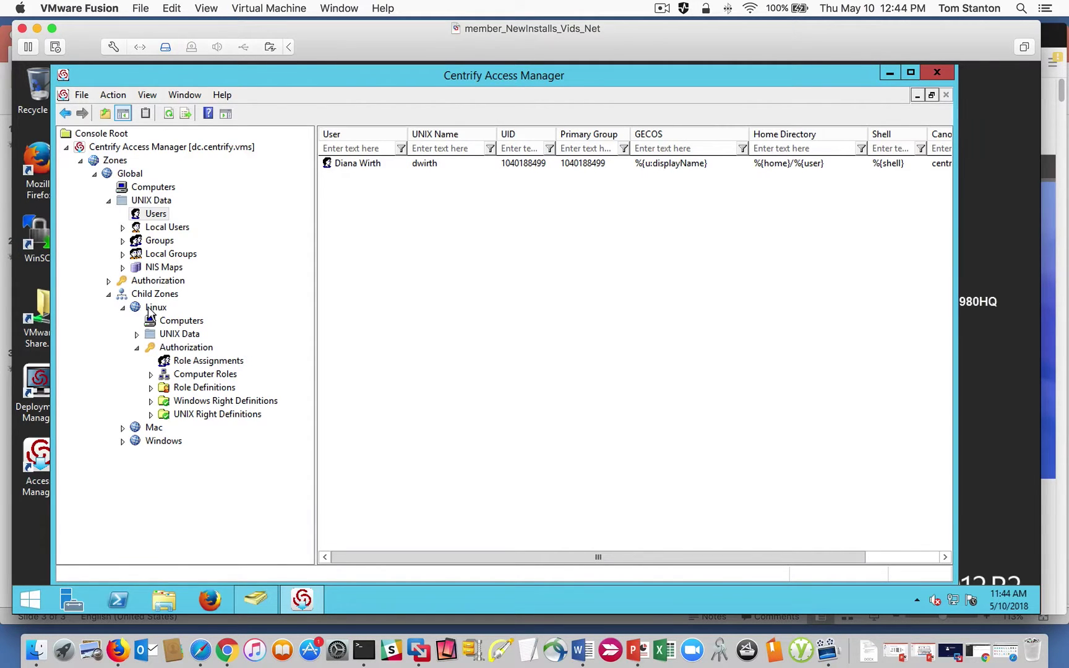
pyautogui.click(155, 307)
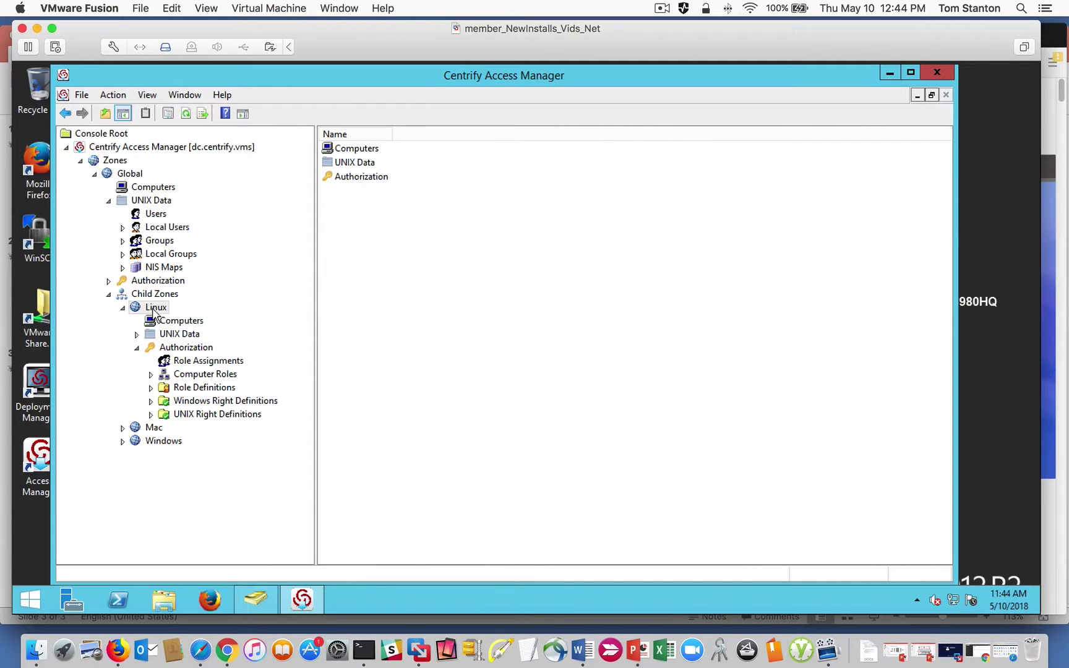
pyautogui.rightClick(156, 312)
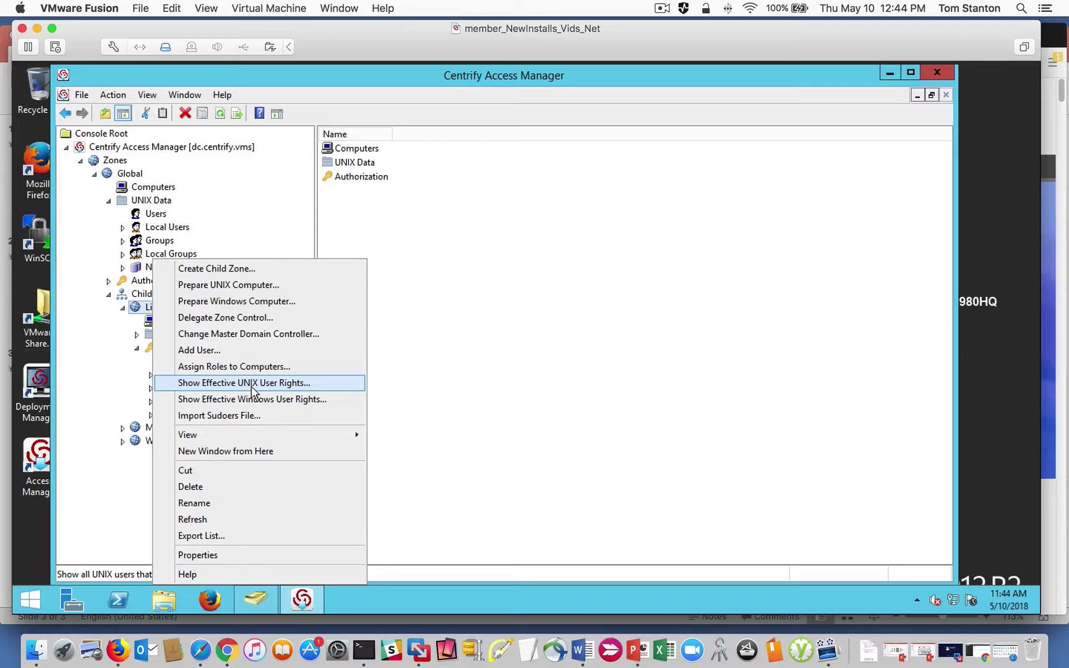
pyautogui.click(251, 384)
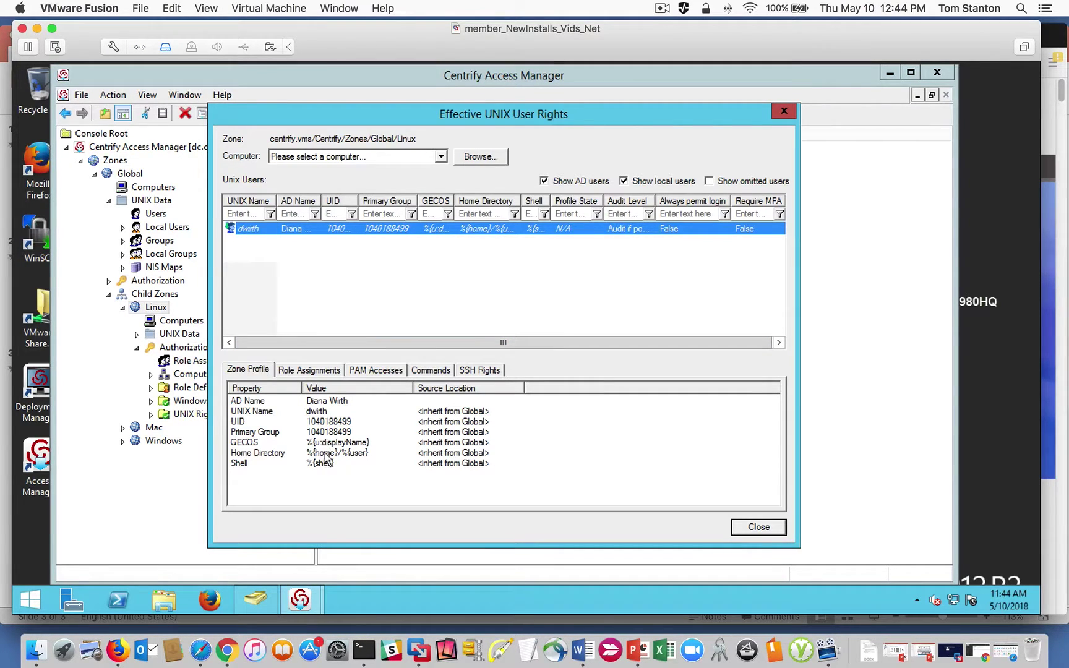
pyautogui.click(313, 370)
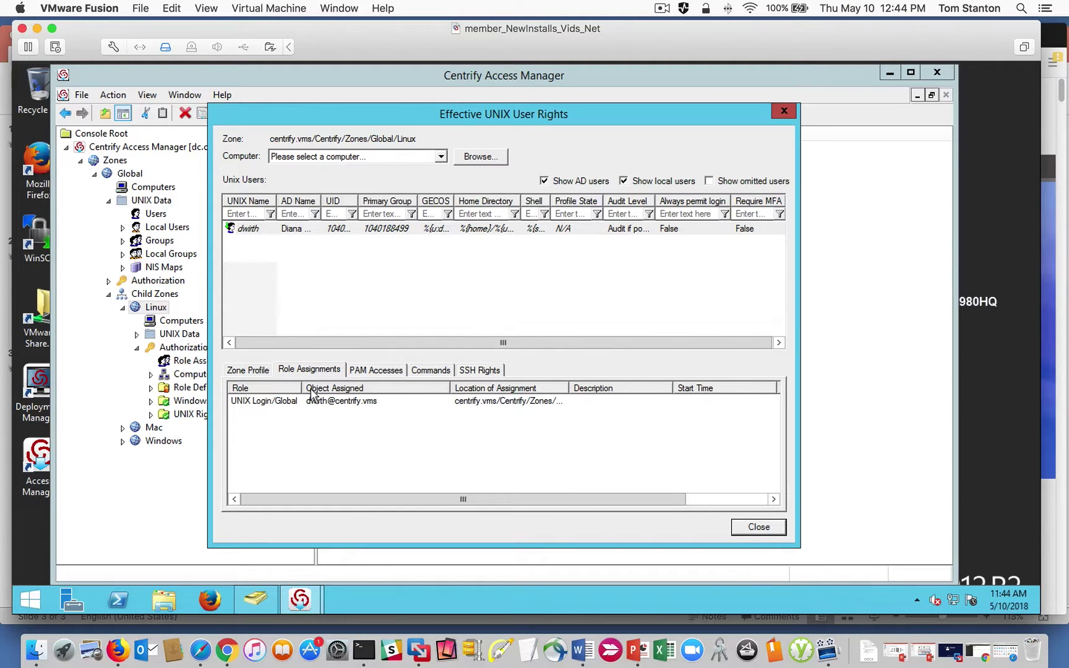
pyautogui.click(378, 369)
pyautogui.click(268, 409)
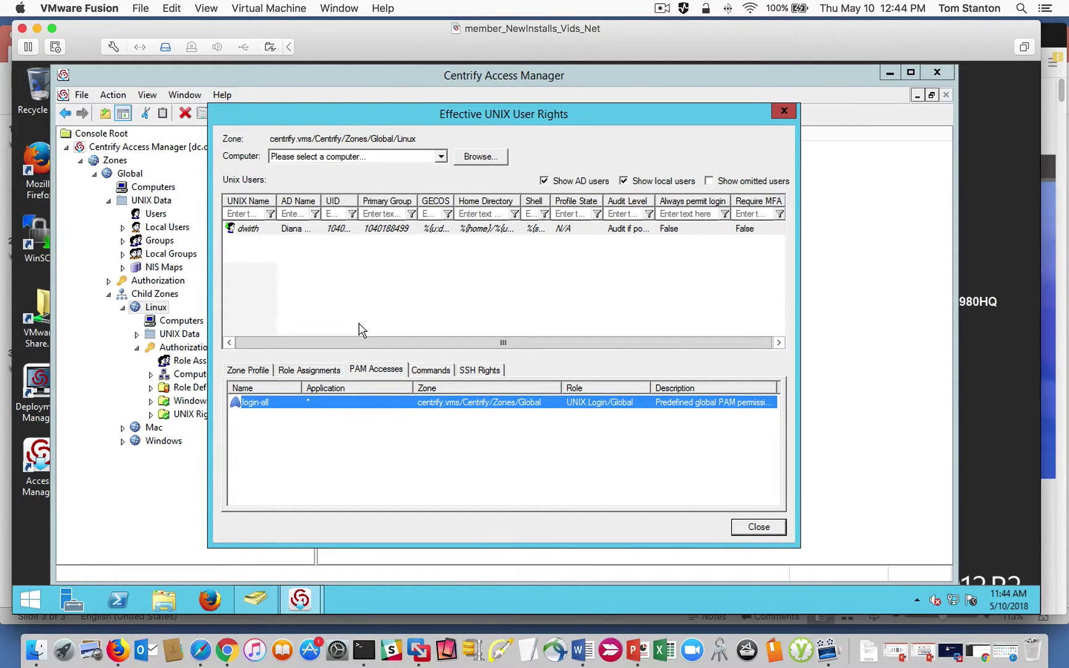
pyautogui.click(758, 527)
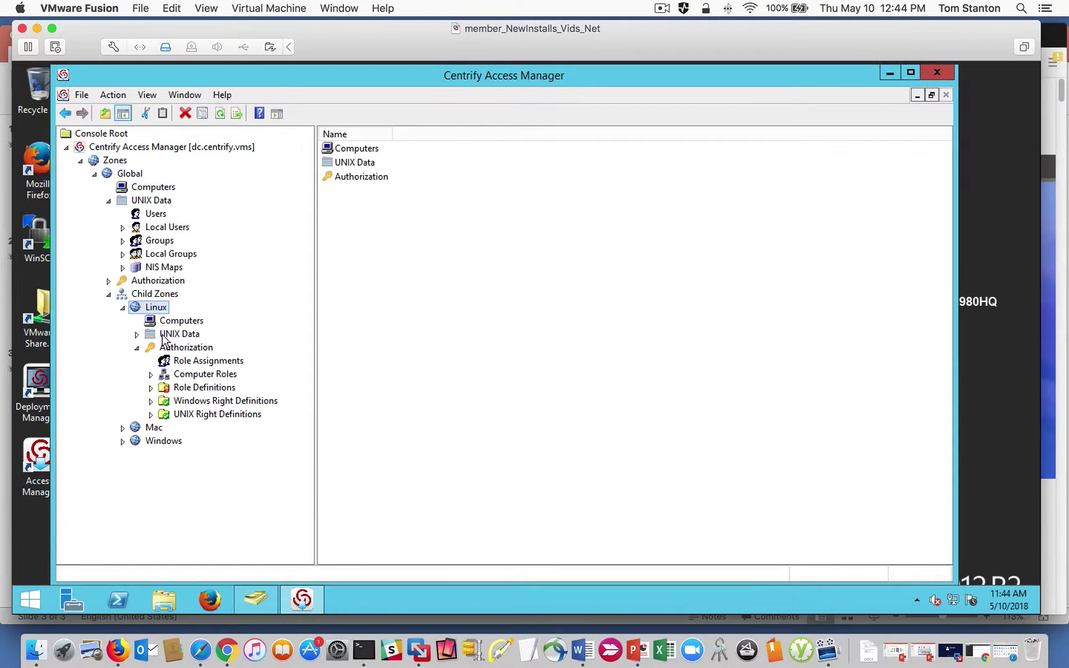
# Show the Mac zone's effective UNIX user rights, which are empty, and close the report.
pyautogui.click(123, 427)
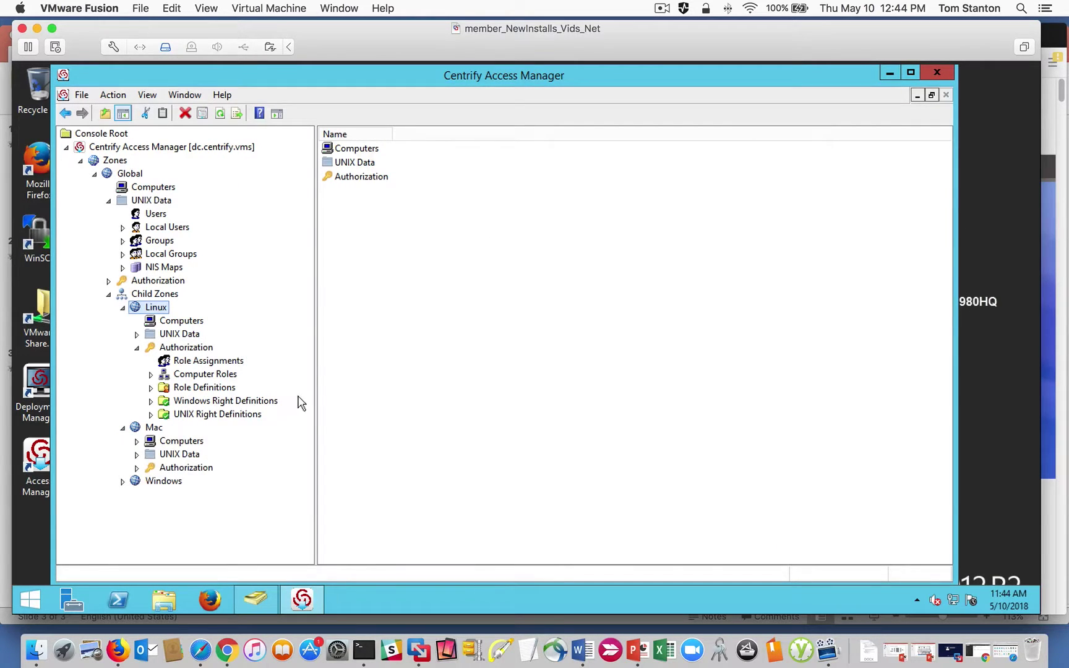
pyautogui.click(122, 307)
pyautogui.click(148, 321)
pyautogui.rightClick(146, 320)
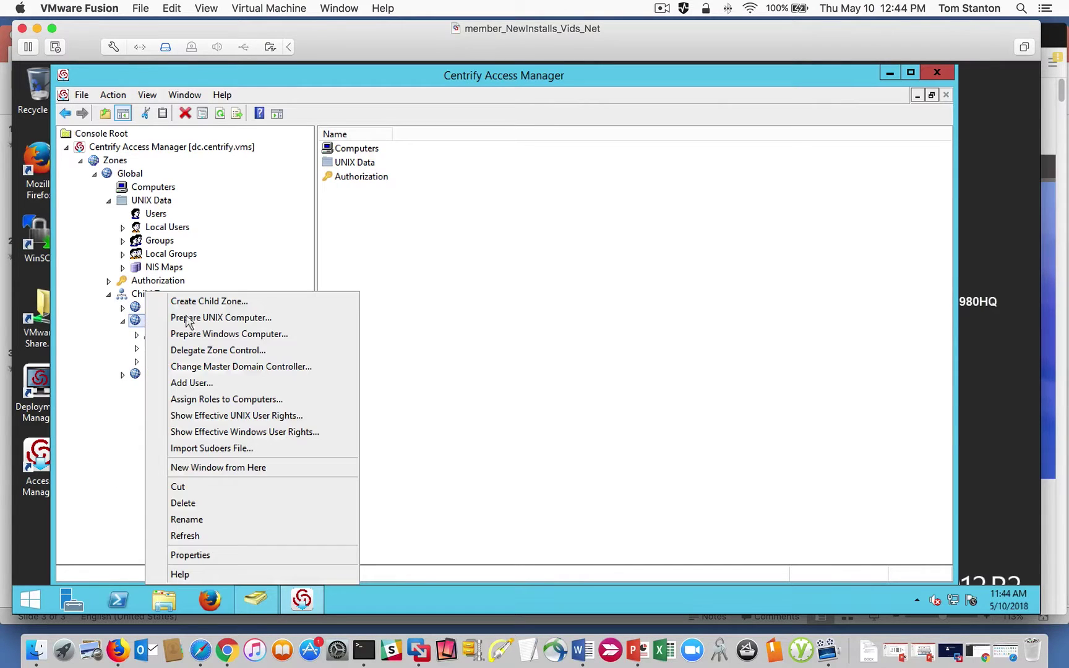
pyautogui.click(293, 417)
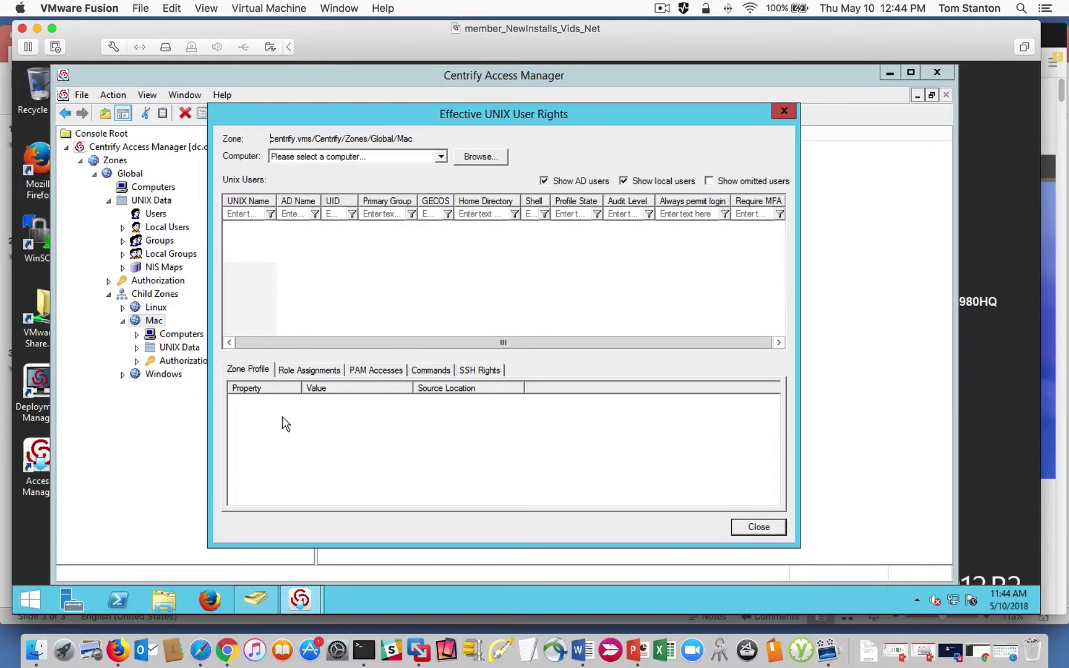
pyautogui.click(784, 111)
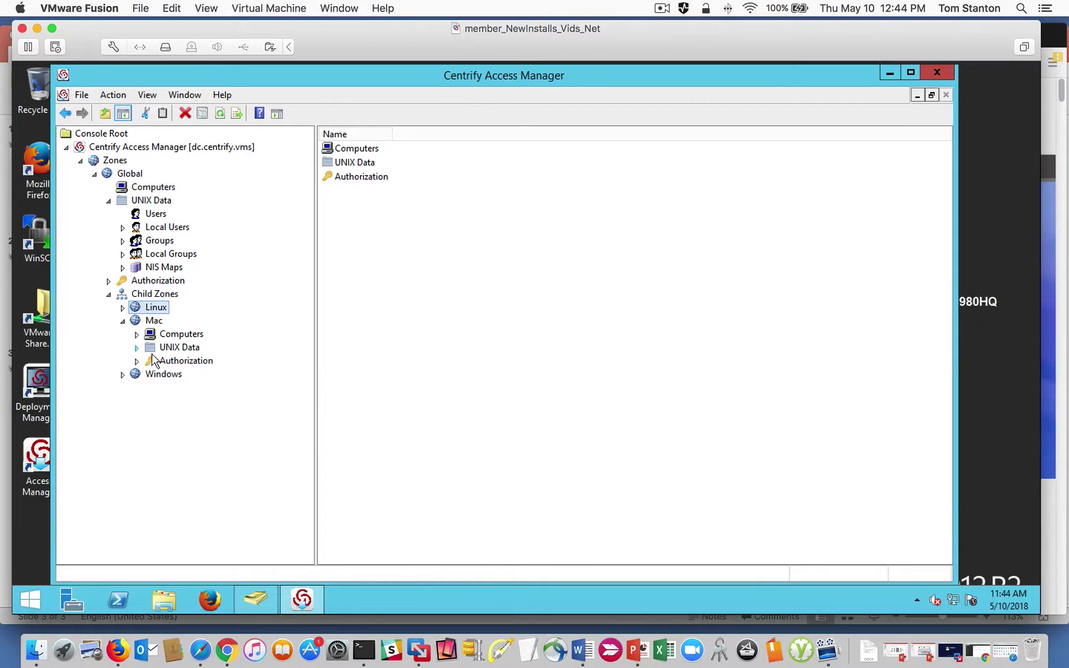
# Compare the UNIX users listed under the Mac, Linux and Global zones.
pyautogui.click(136, 347)
pyautogui.click(183, 362)
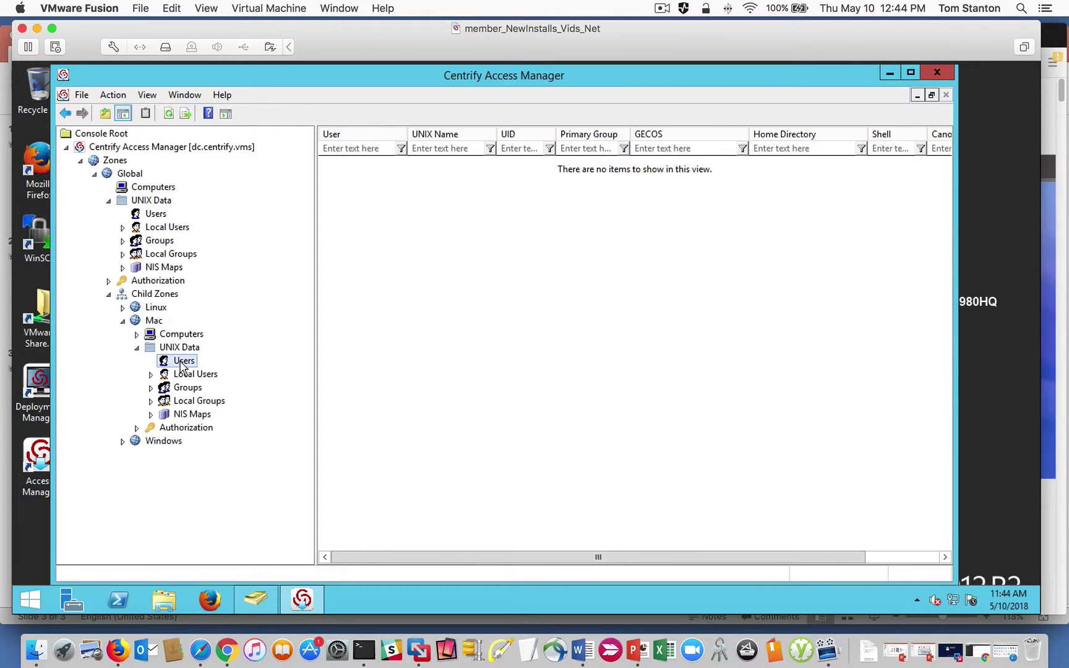
pyautogui.click(123, 309)
pyautogui.click(137, 334)
pyautogui.click(183, 348)
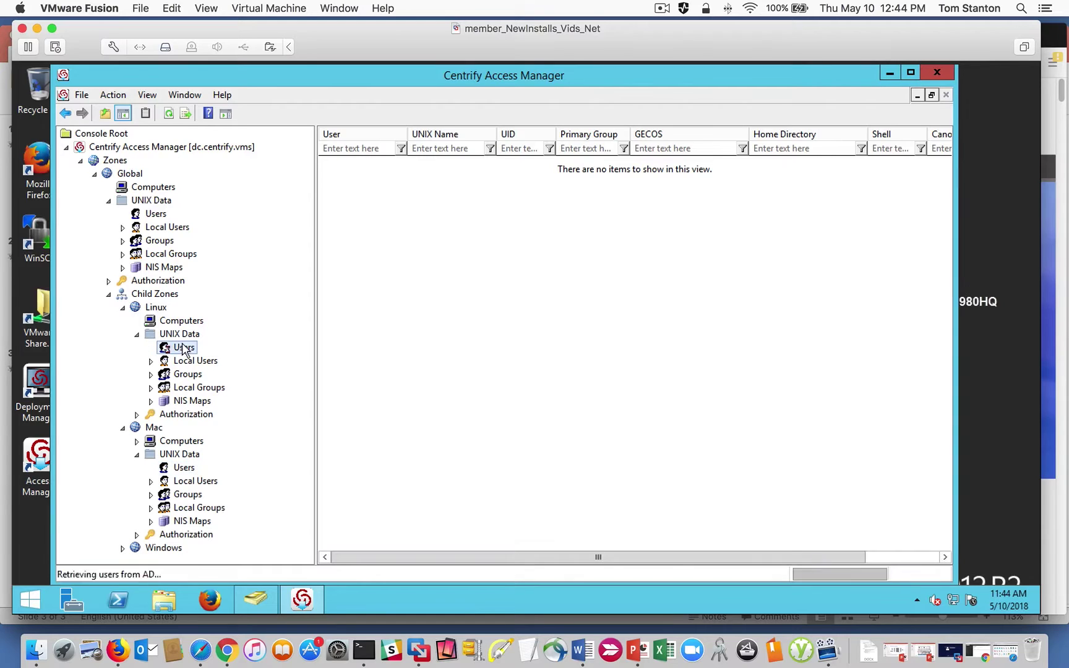
pyautogui.click(159, 216)
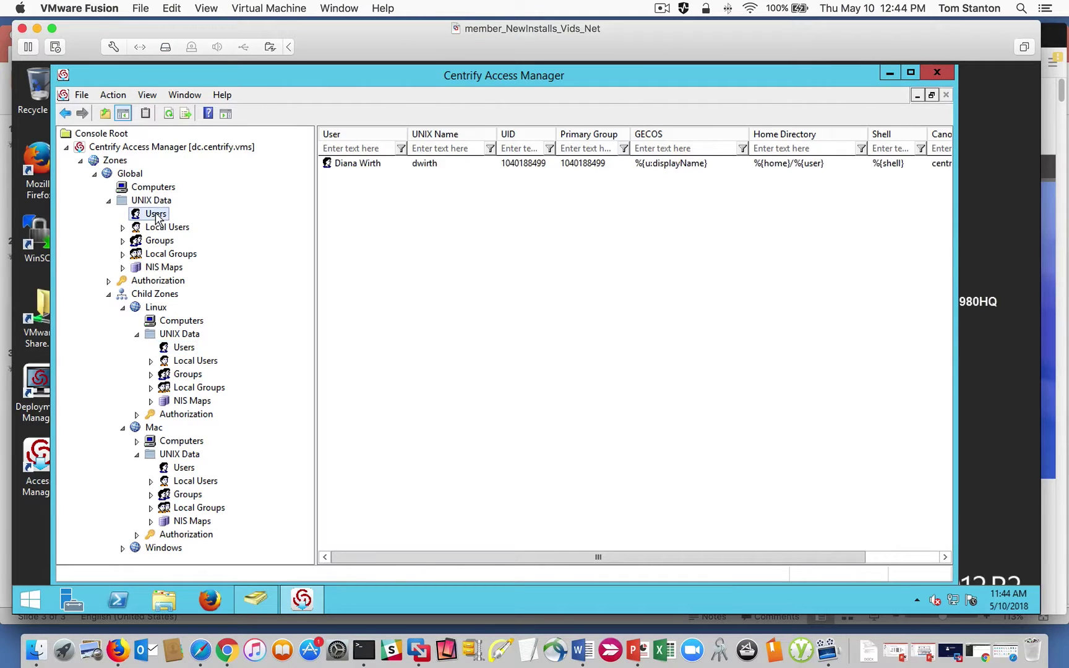
pyautogui.click(123, 308)
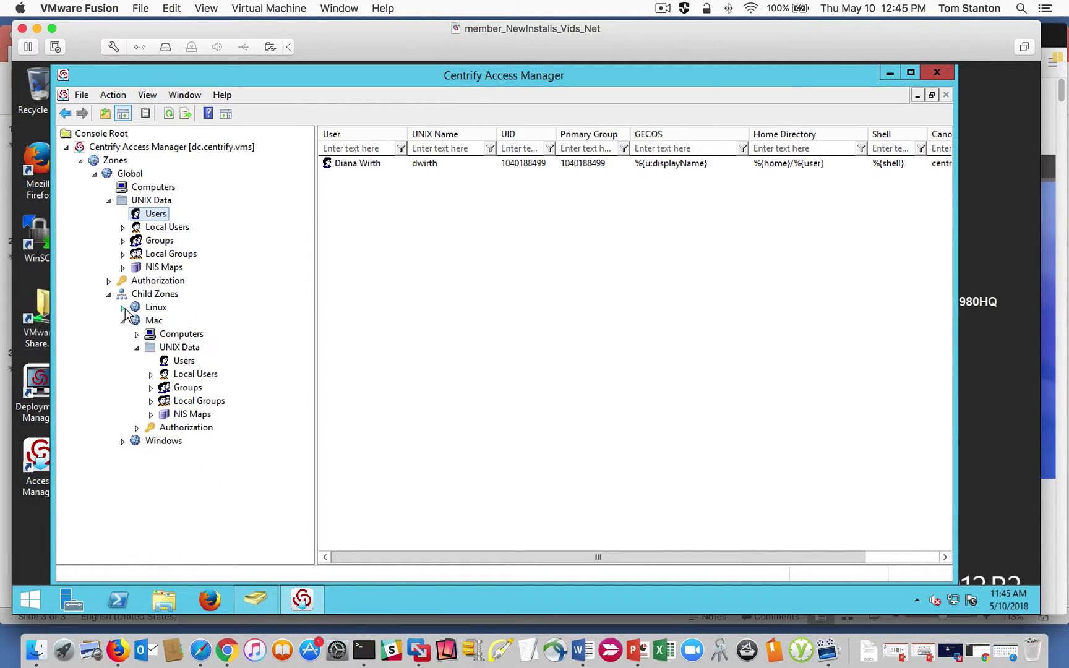
pyautogui.click(181, 361)
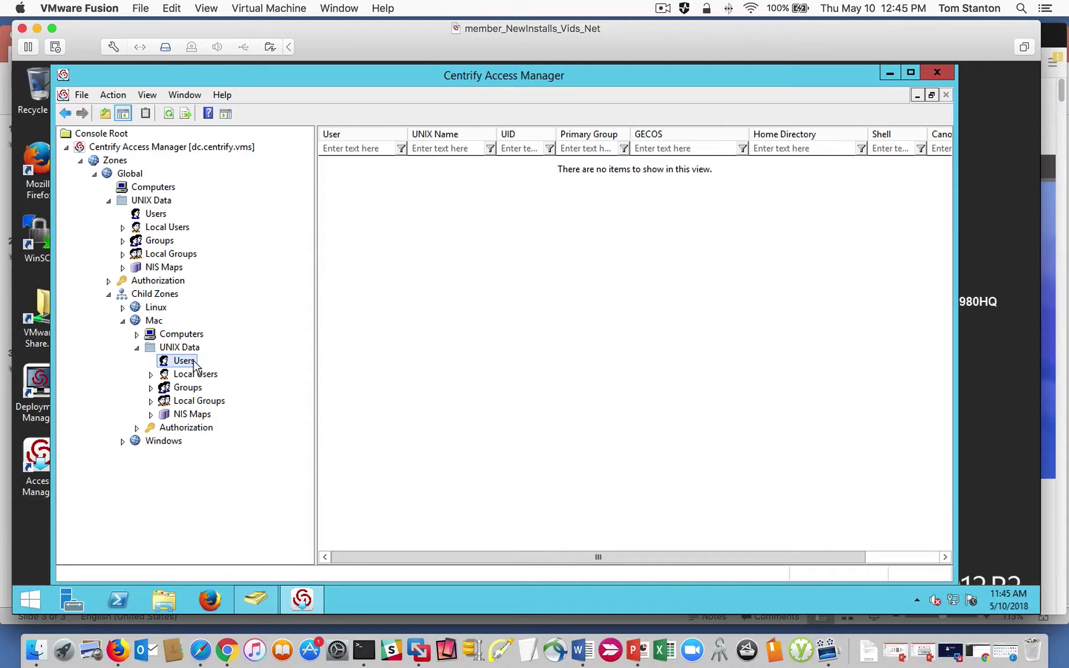
pyautogui.click(137, 348)
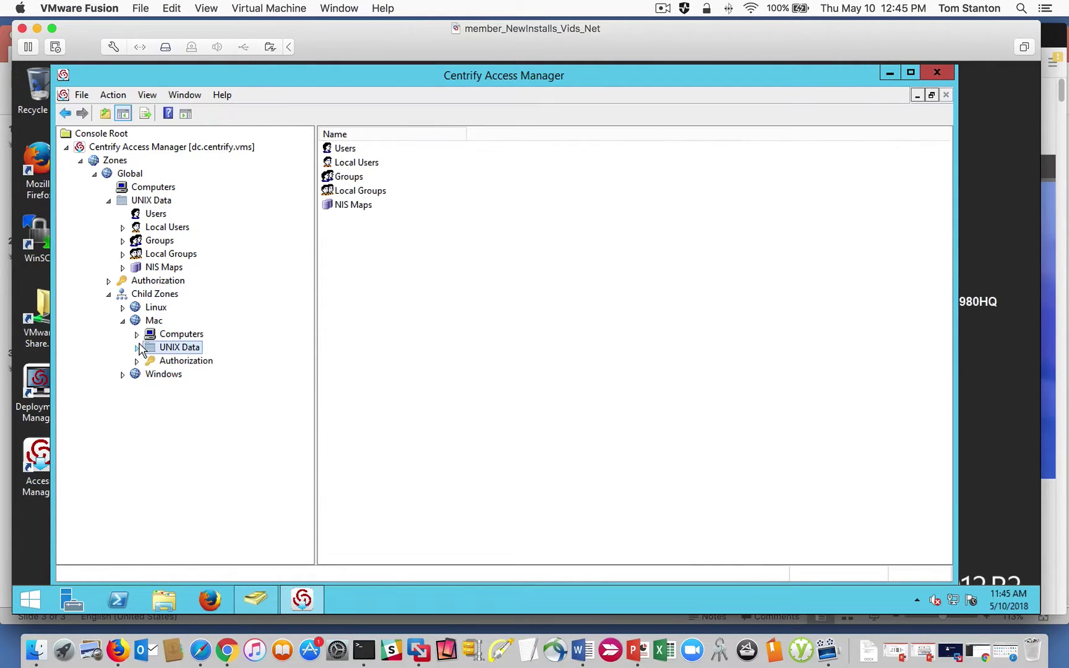
# Expand the Mac zone's Authorization and show its empty Role Assignments.
pyautogui.click(171, 364)
pyautogui.click(137, 362)
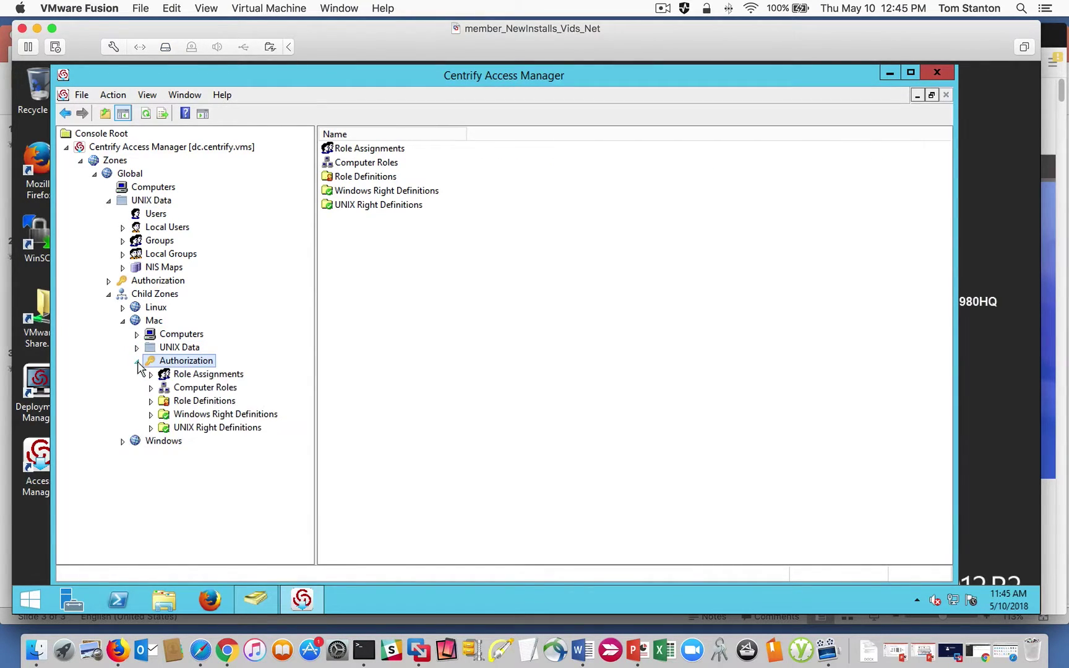
pyautogui.click(206, 375)
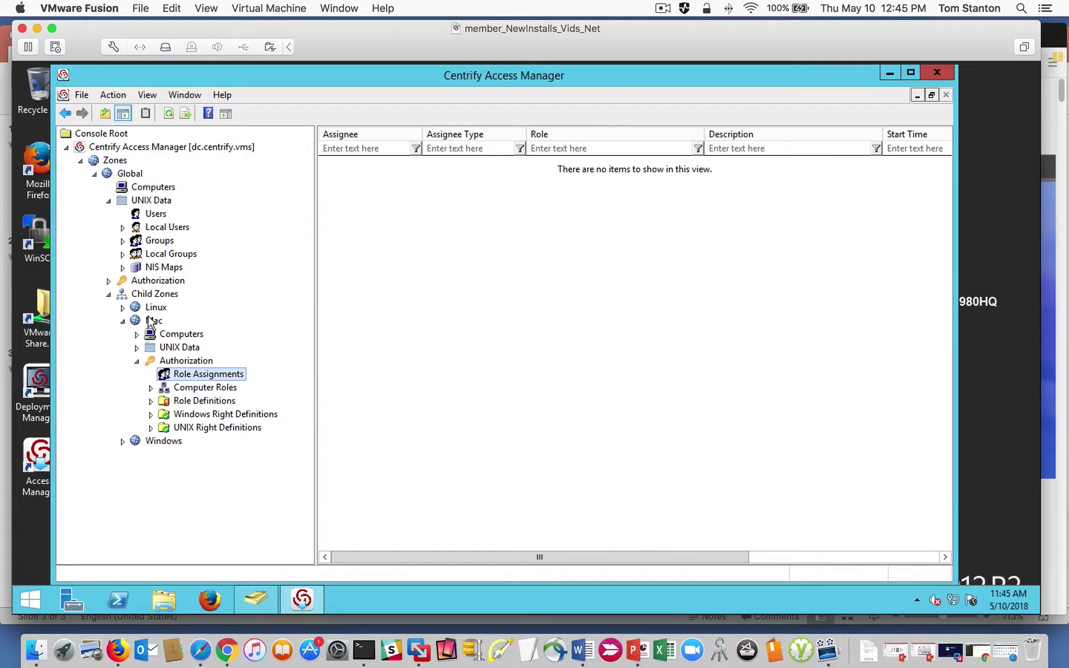
# Start a Mac-zone role assignment and choose the UNIX Login role from Global.
pyautogui.rightClick(377, 273)
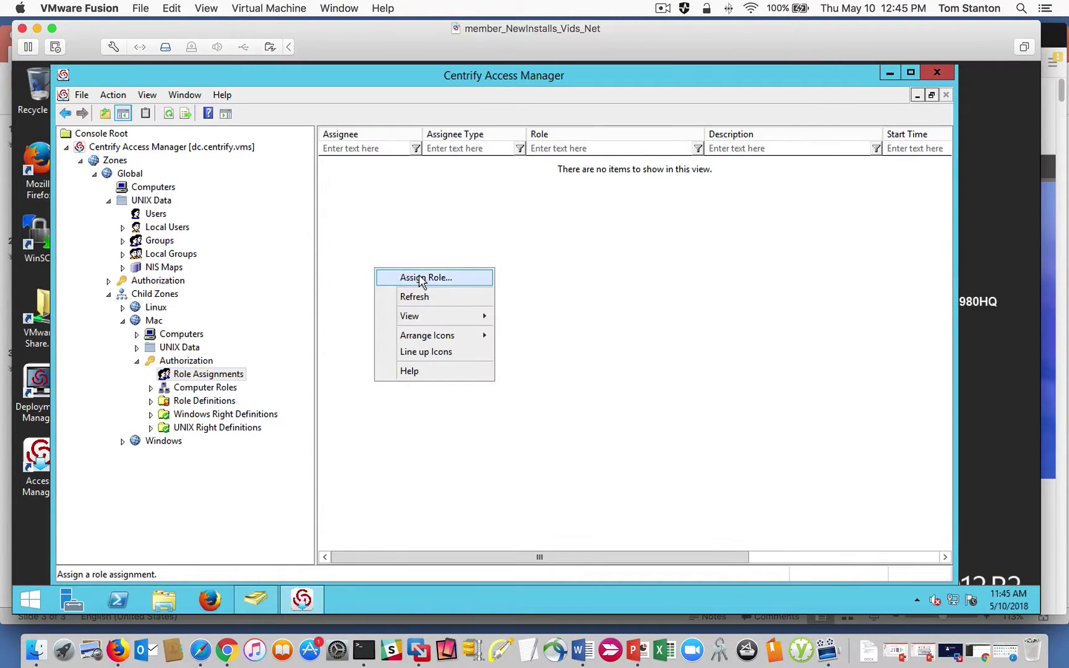
pyautogui.click(419, 277)
pyautogui.moveTo(373, 250); pyautogui.dragTo(438, 250)
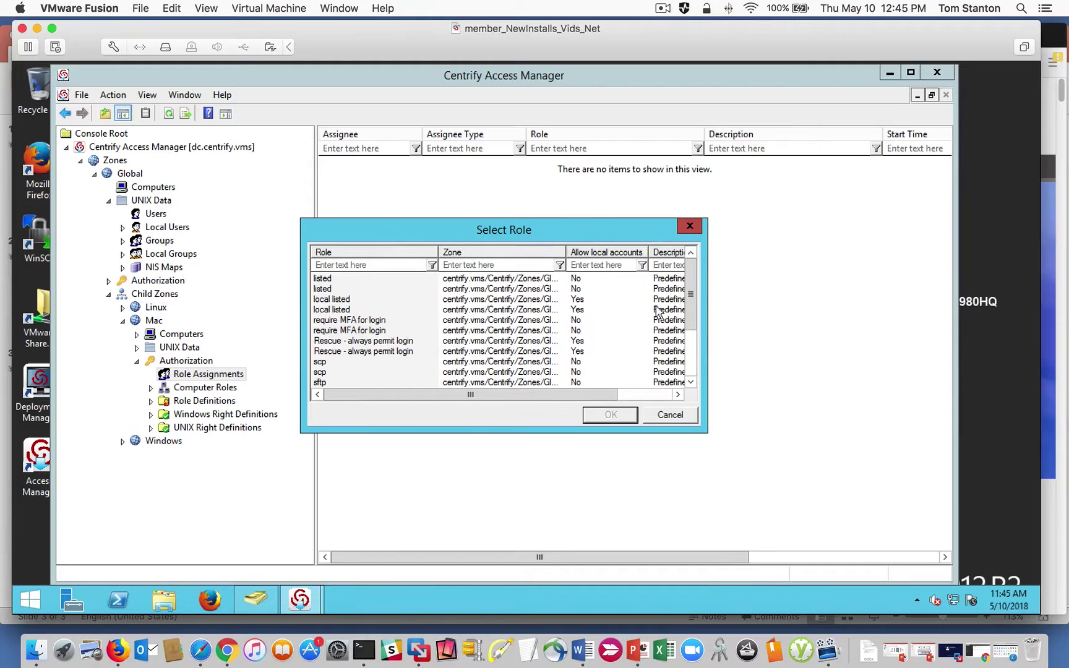
pyautogui.moveTo(691, 293); pyautogui.dragTo(690, 339)
pyautogui.click(408, 340)
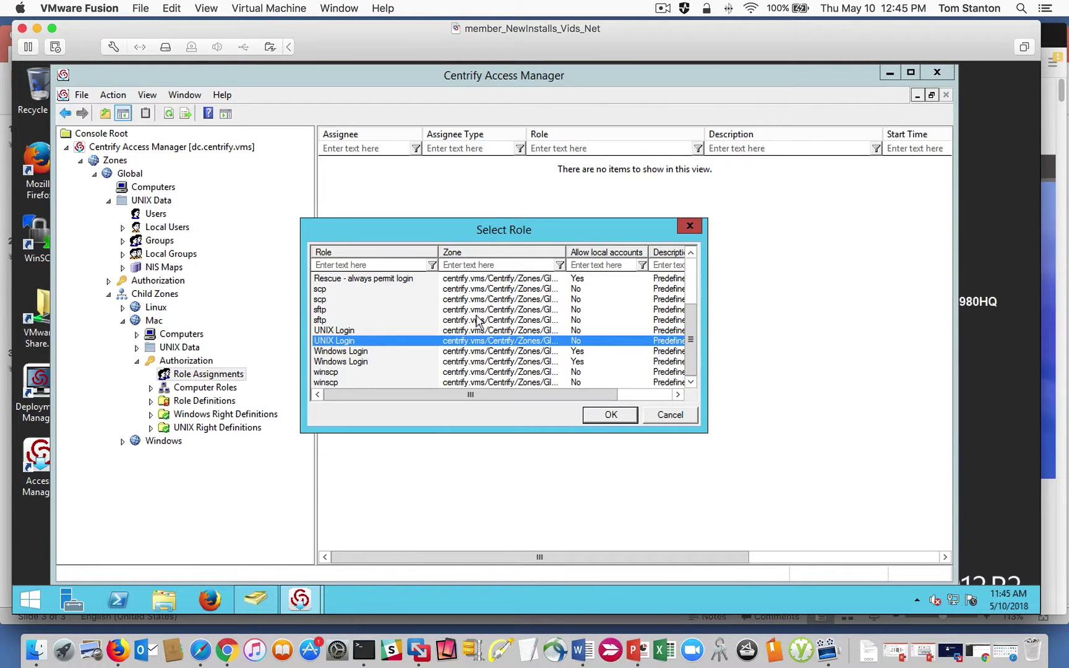
pyautogui.moveTo(565, 253); pyautogui.dragTo(607, 253)
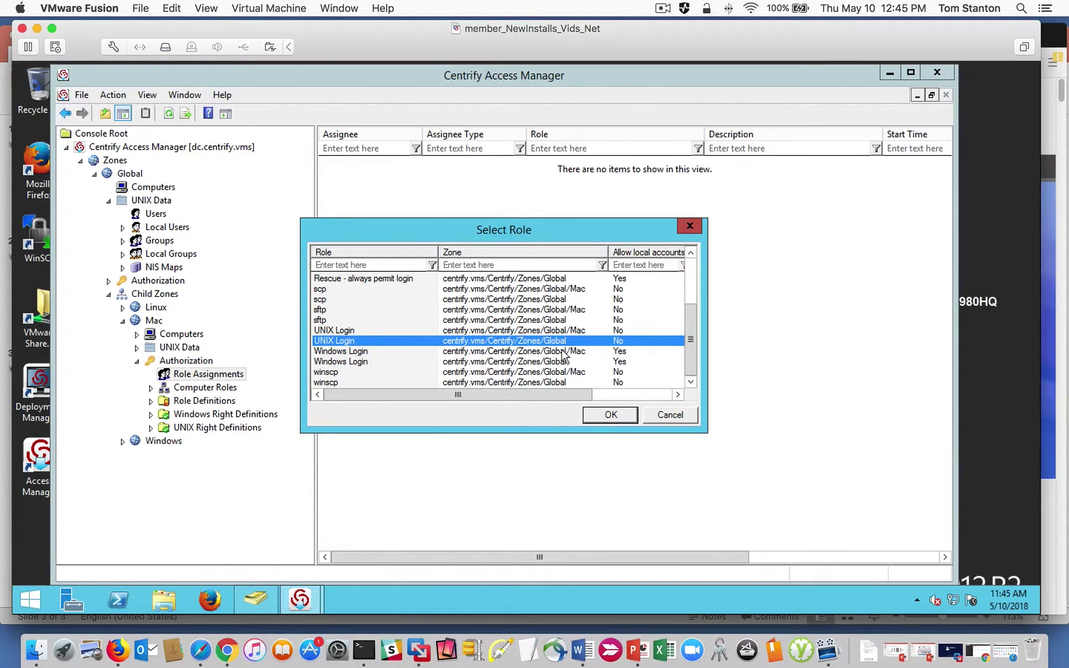
pyautogui.click(586, 415)
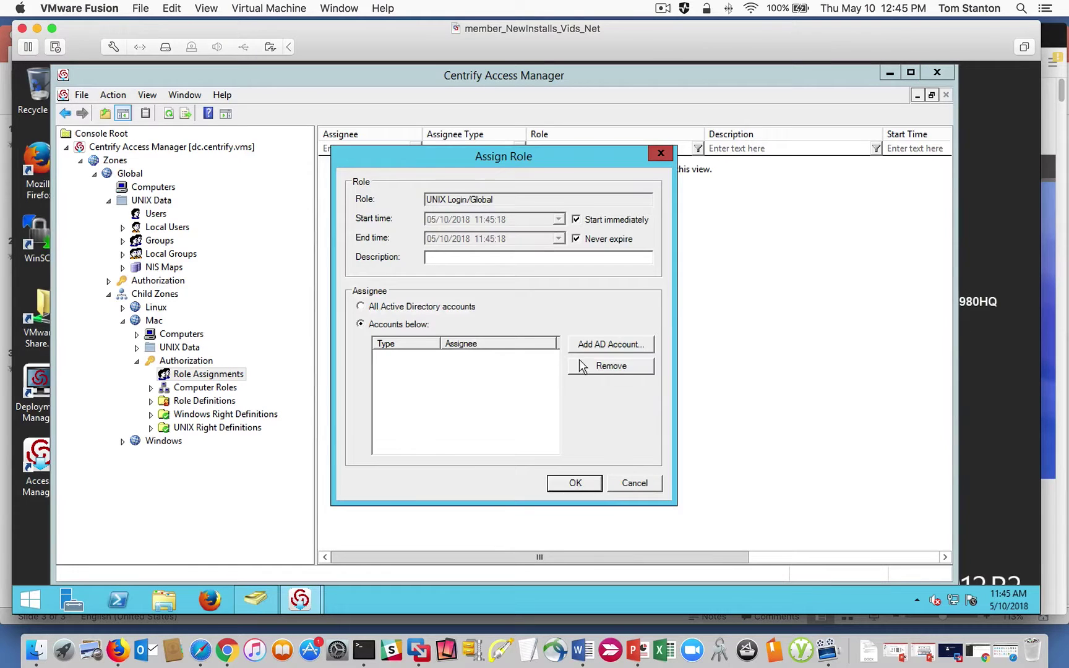
# Search for the AD user by login name, add it as assignee, and save the assignment.
pyautogui.click(577, 345)
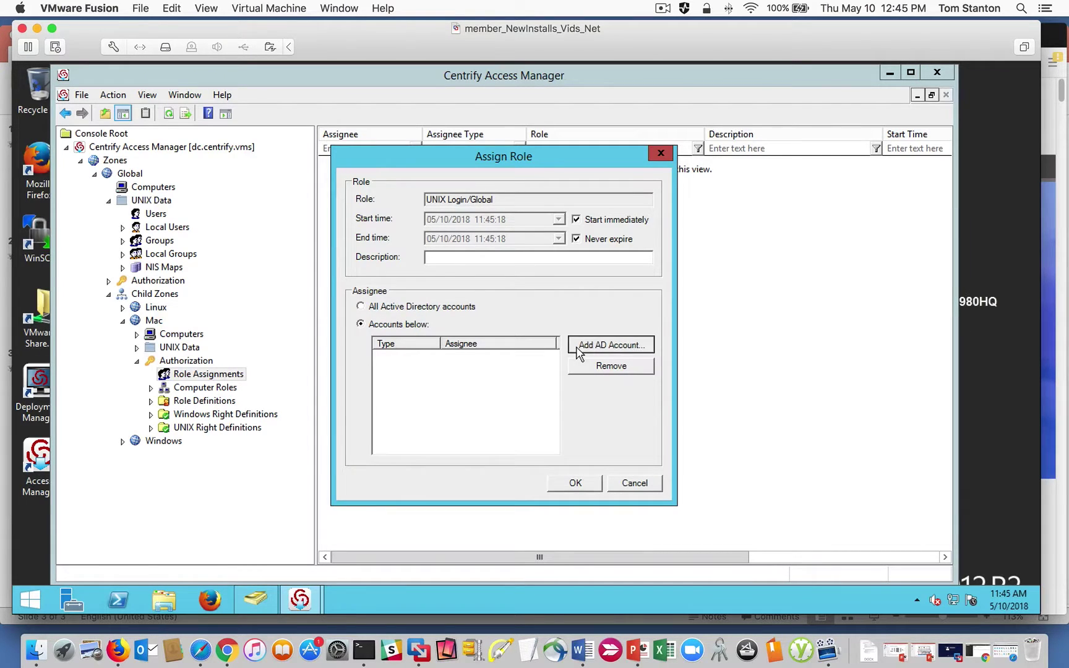
pyautogui.click(457, 228)
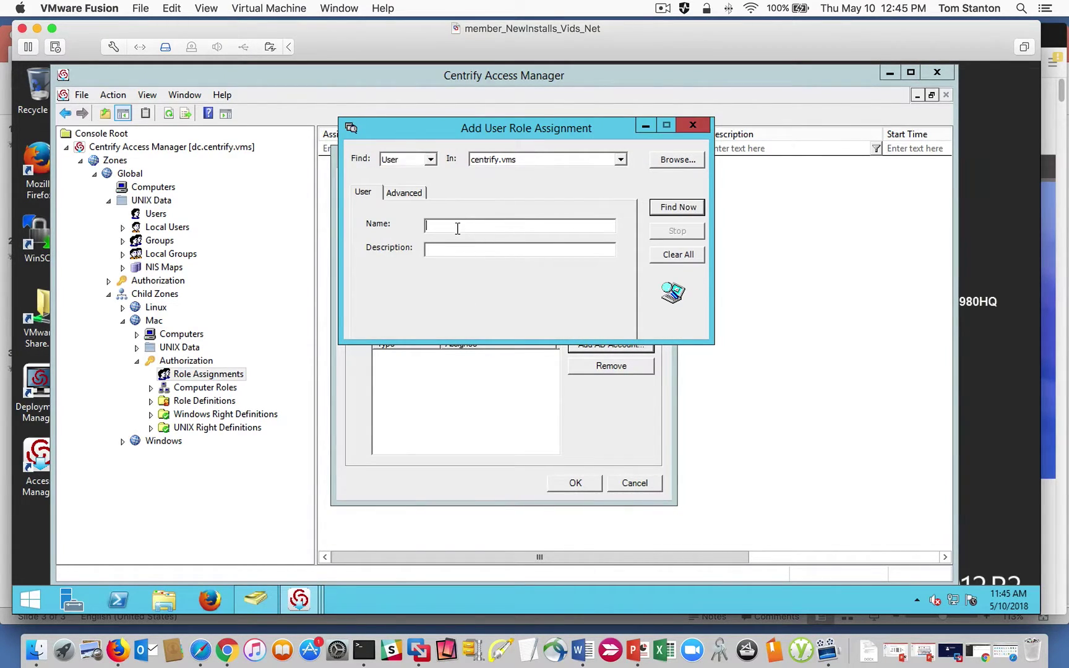
pyautogui.press('Return')
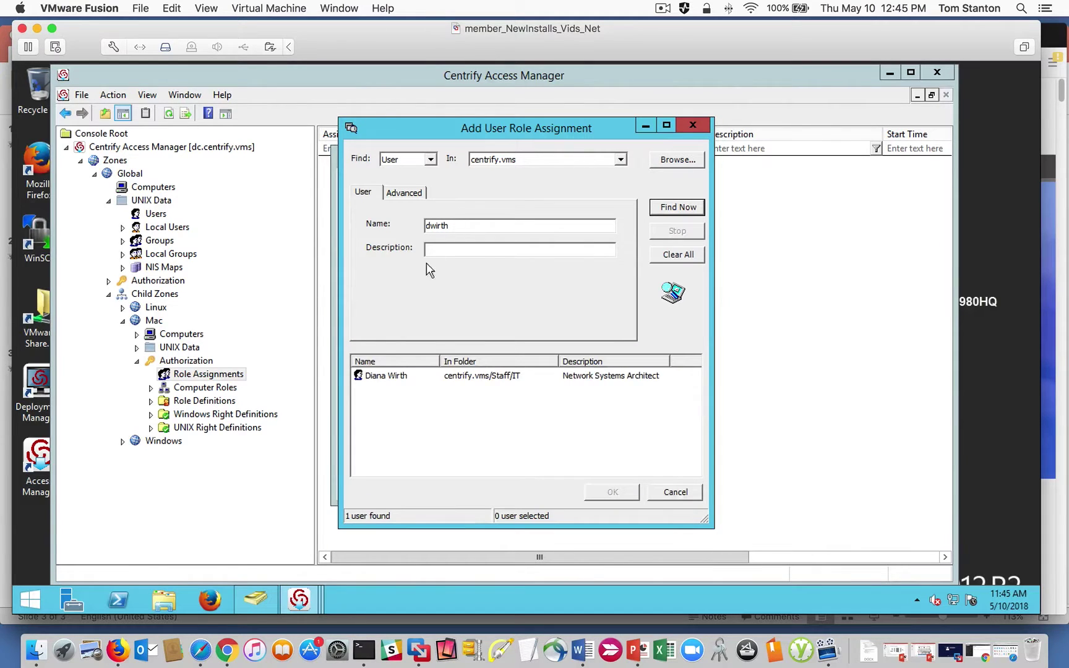
pyautogui.click(393, 375)
pyautogui.click(594, 493)
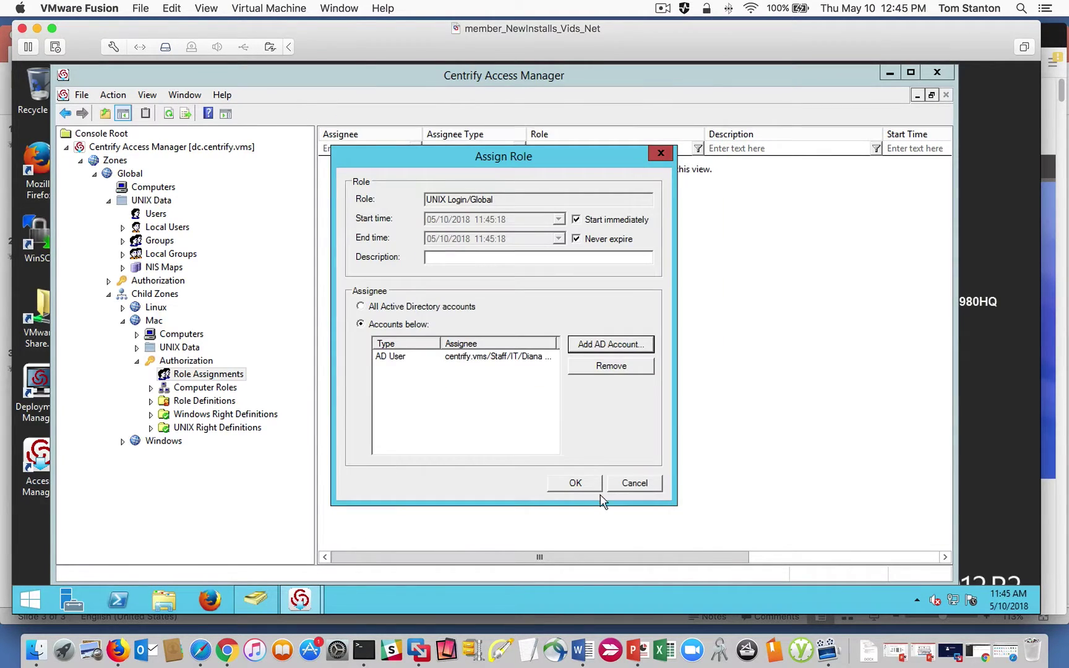
pyautogui.click(594, 485)
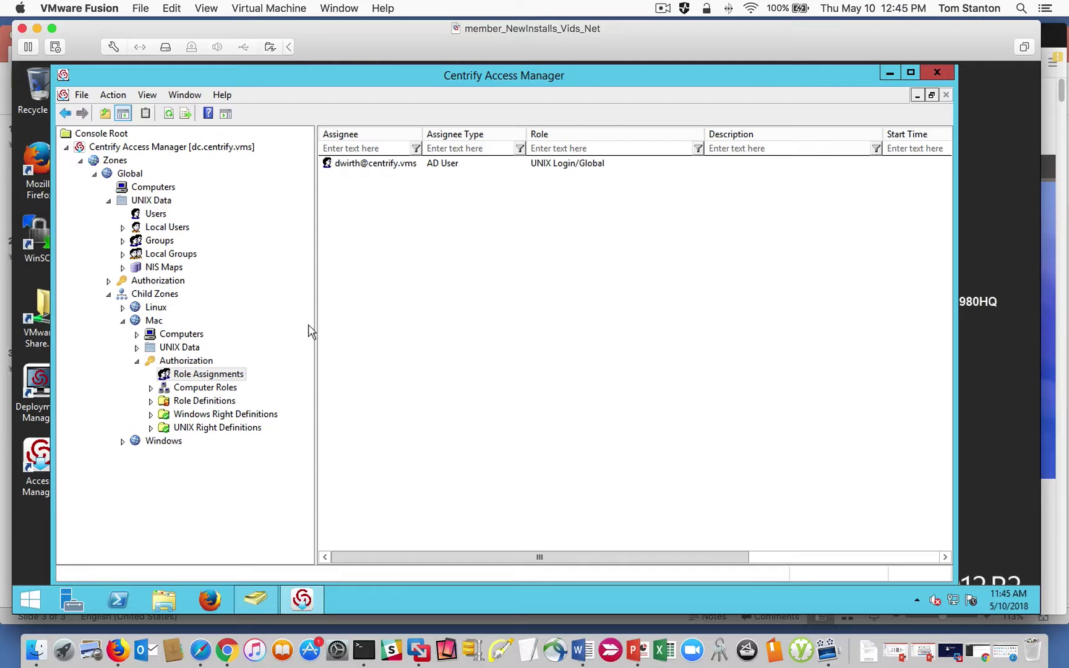
# Review the Mac zone's effective UNIX user rights, close the report, and view Global UNIX users.
pyautogui.rightClick(154, 322)
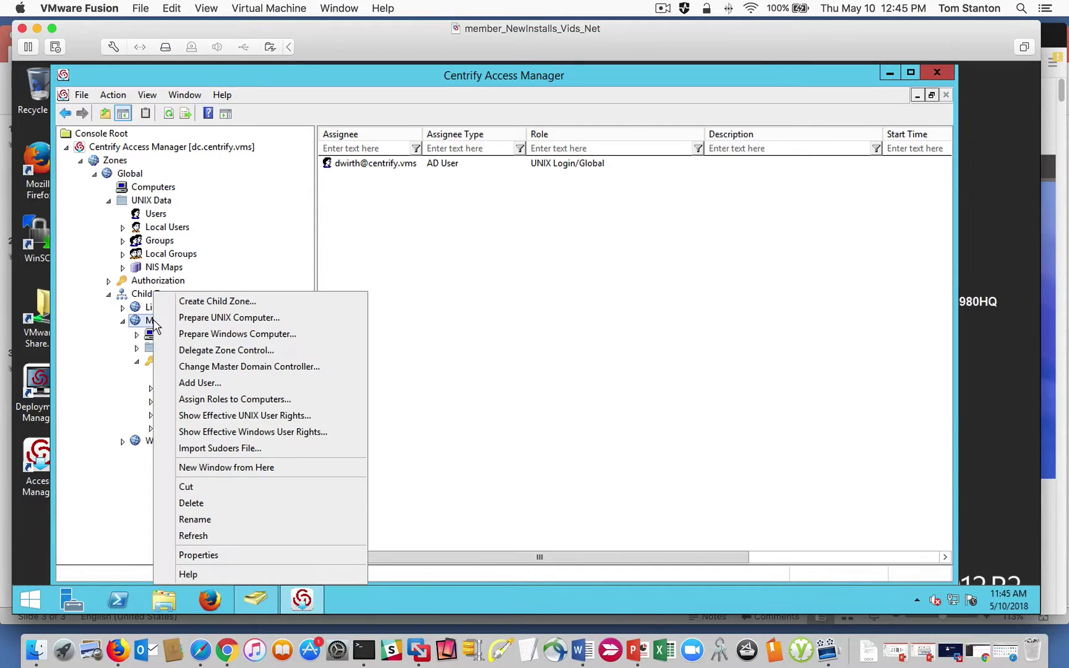
pyautogui.click(278, 412)
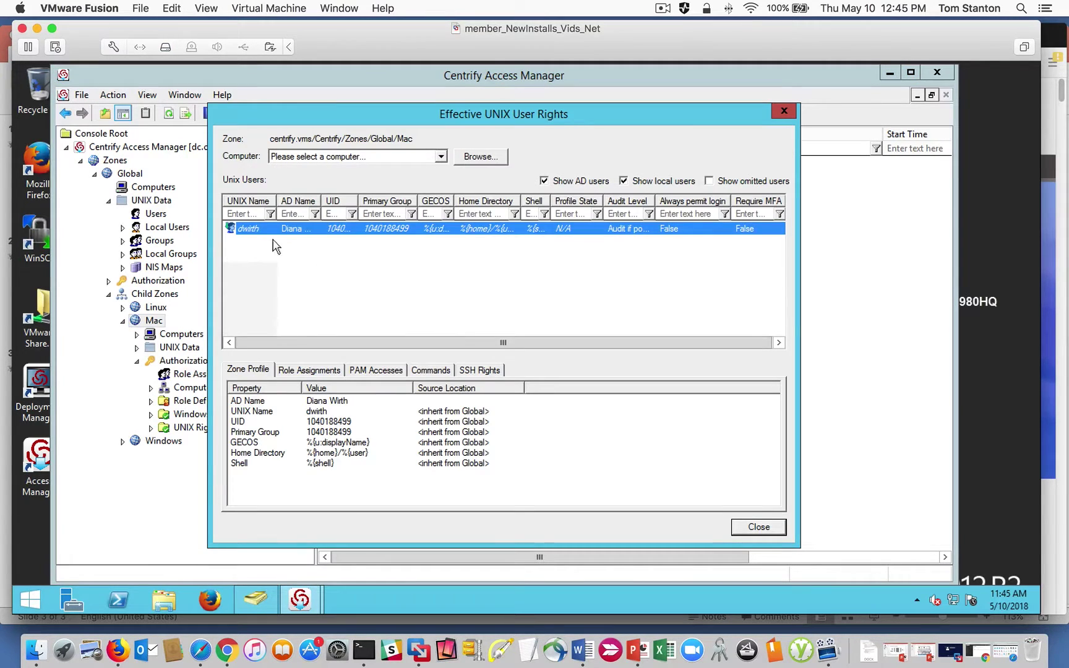
pyautogui.click(759, 527)
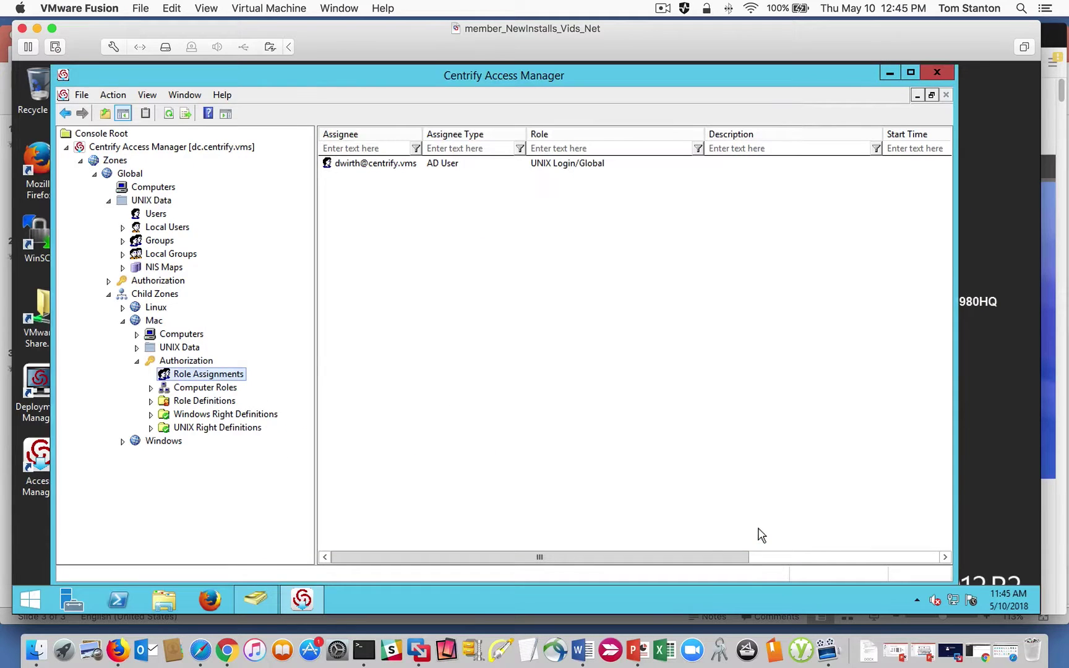
pyautogui.click(155, 215)
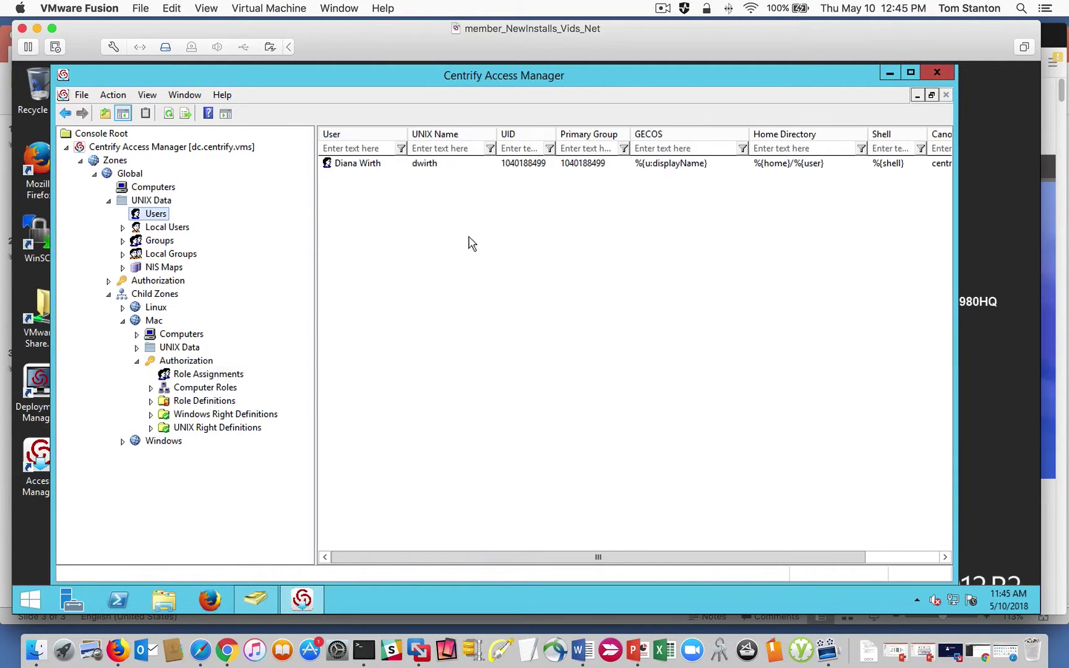
# Expand the Windows zone's Authorization and show its empty Role Assignments.
pyautogui.click(122, 441)
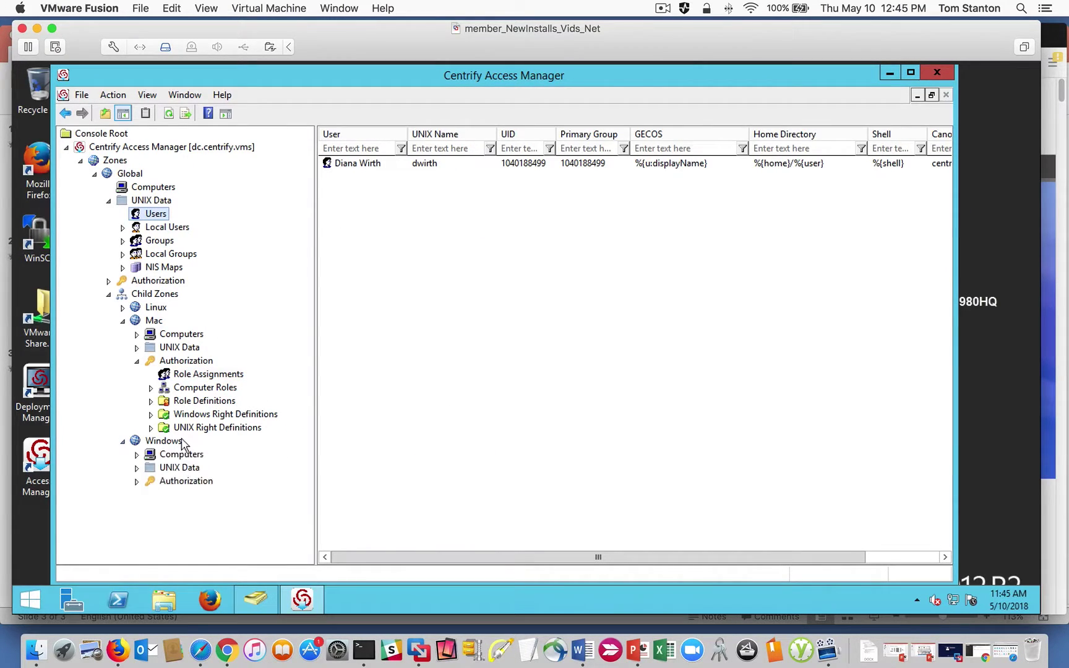
pyautogui.click(136, 482)
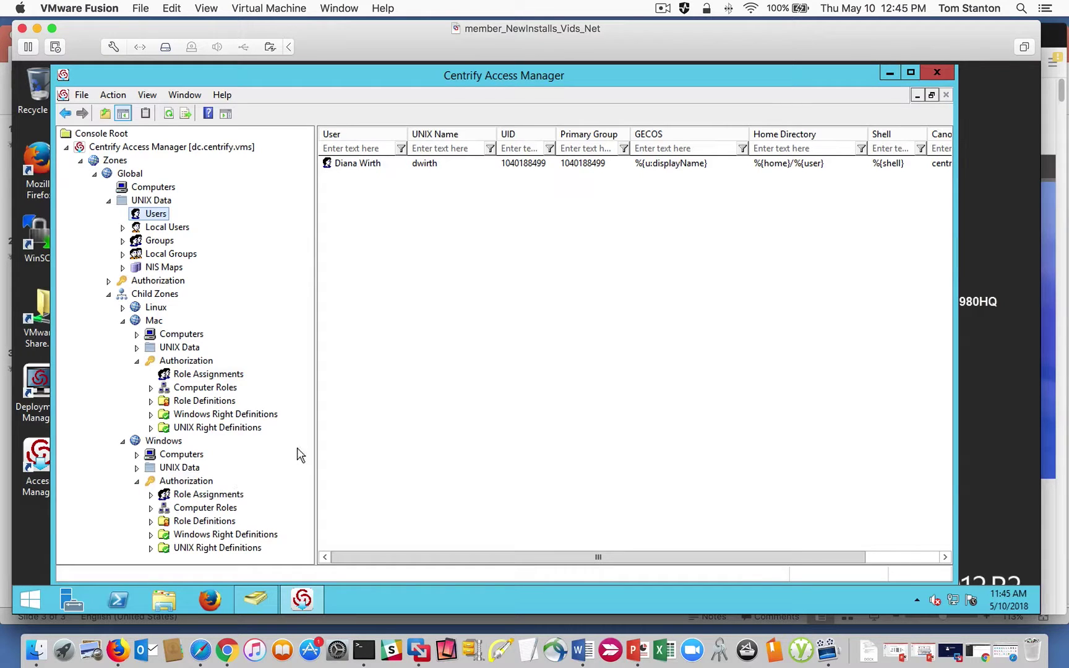
pyautogui.click(206, 495)
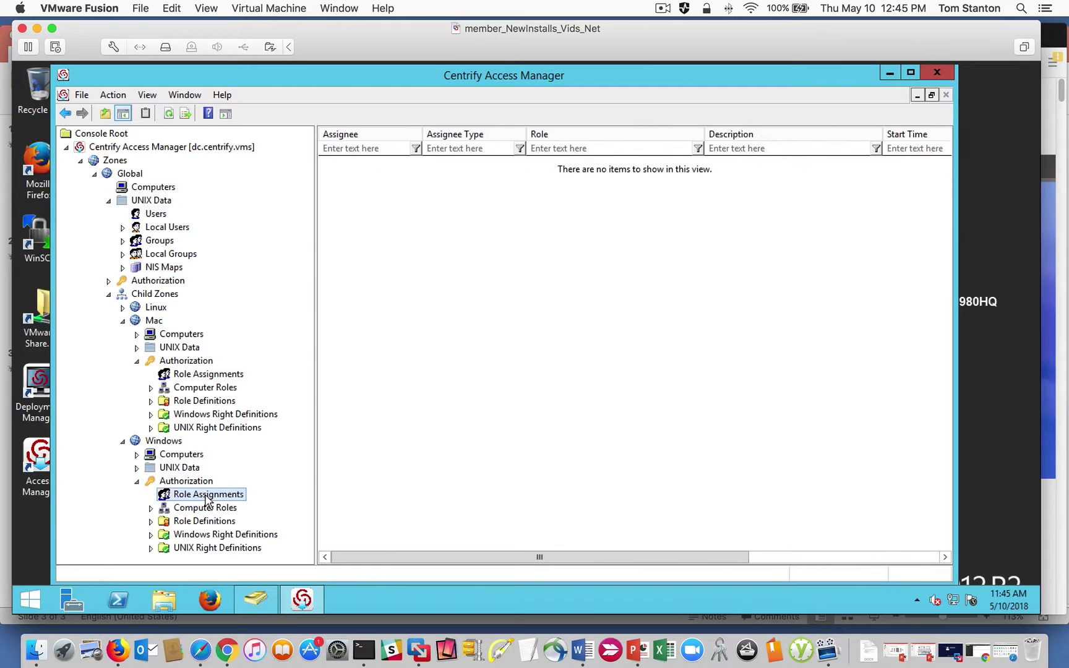
pyautogui.click(156, 441)
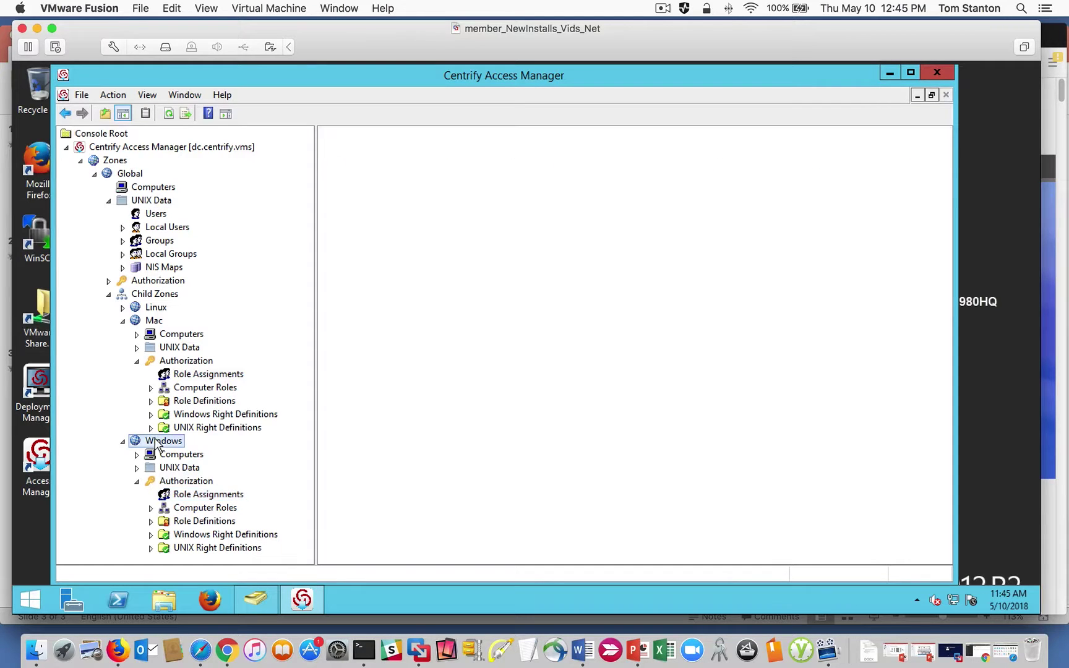
pyautogui.click(208, 497)
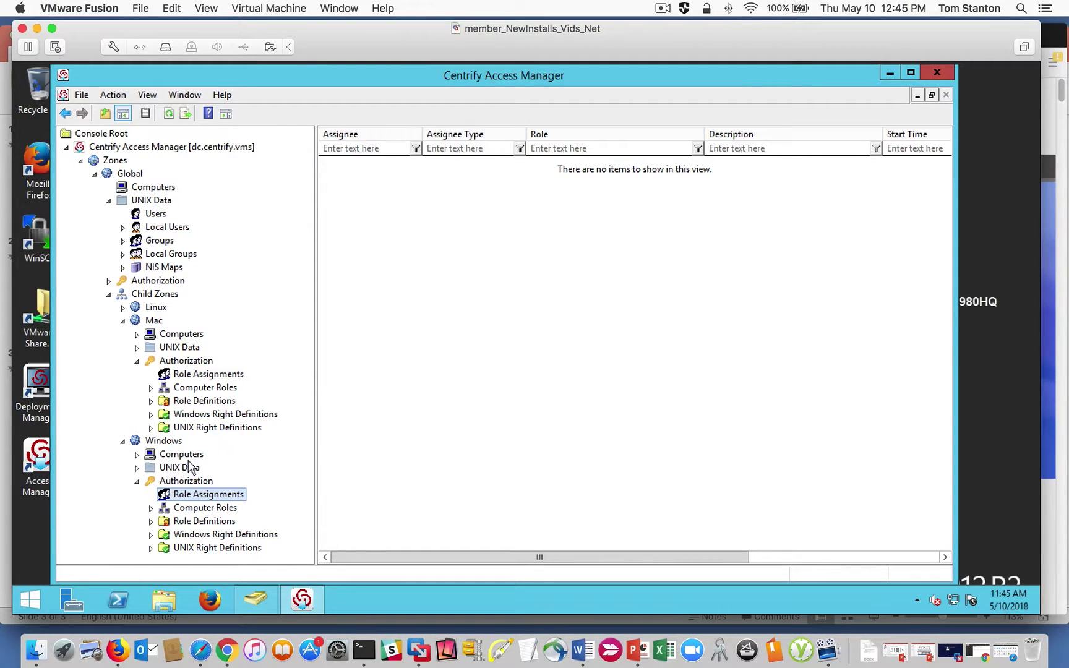
# Start a Windows-zone role assignment and choose the Windows Login role from Global.
pyautogui.rightClick(406, 335)
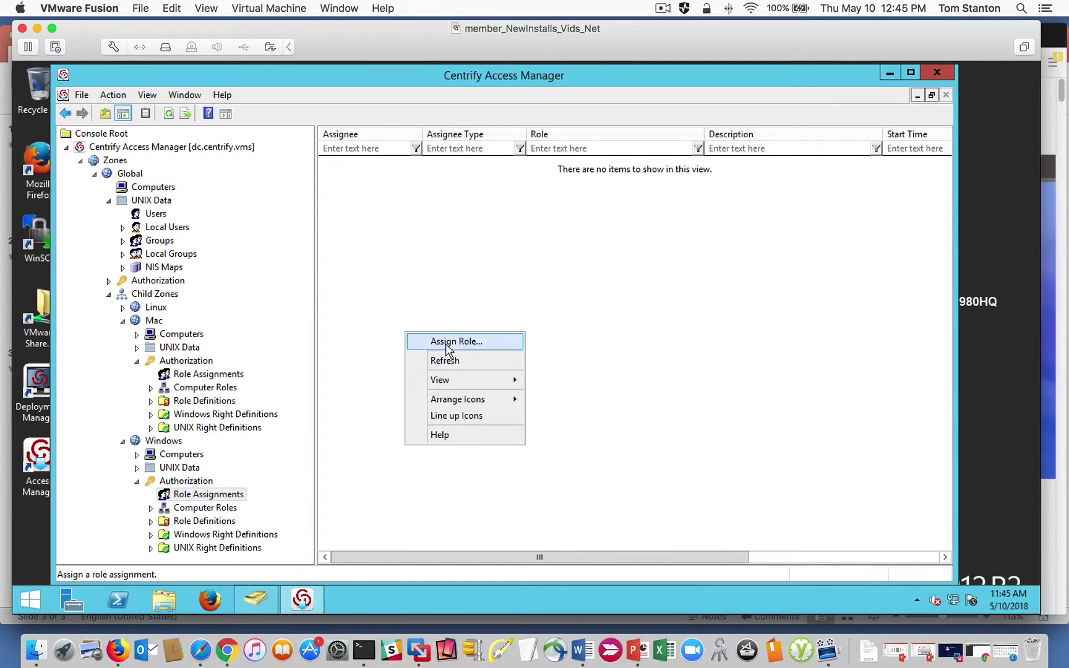
pyautogui.click(445, 342)
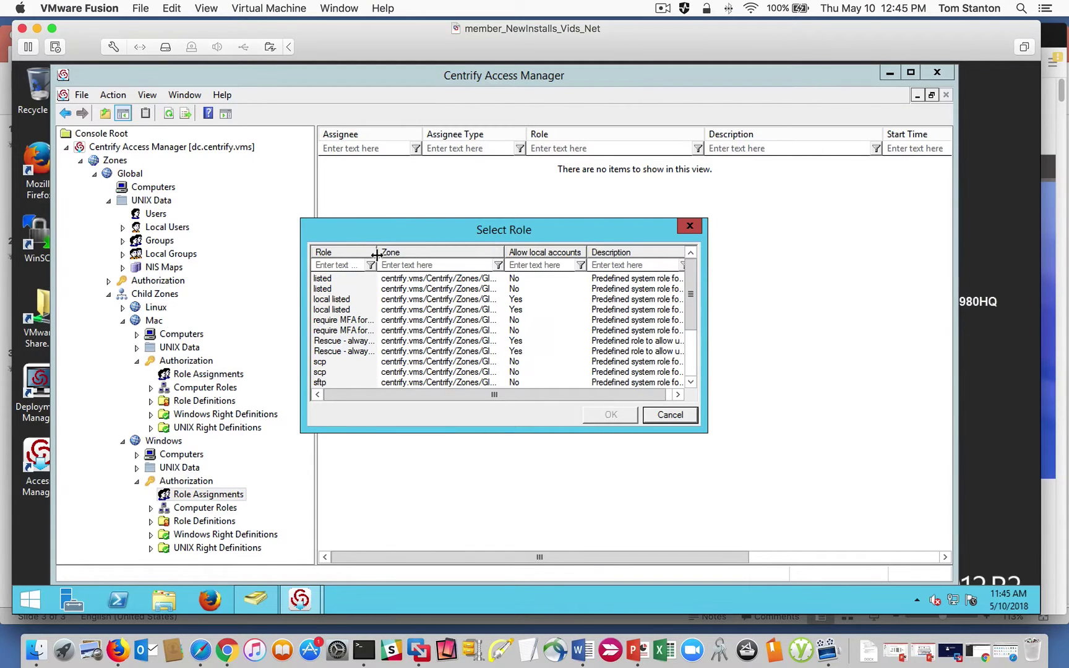
pyautogui.moveTo(376, 255); pyautogui.dragTo(404, 251)
pyautogui.moveTo(531, 250); pyautogui.dragTo(567, 248)
pyautogui.moveTo(691, 294); pyautogui.dragTo(690, 339)
pyautogui.click(370, 363)
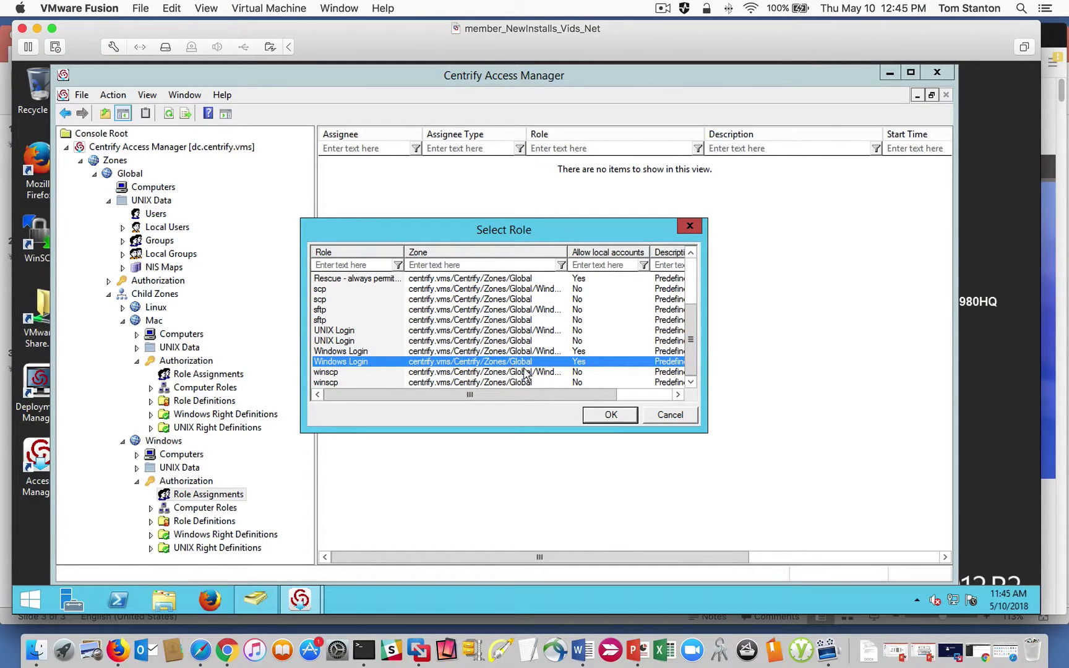
pyautogui.click(610, 416)
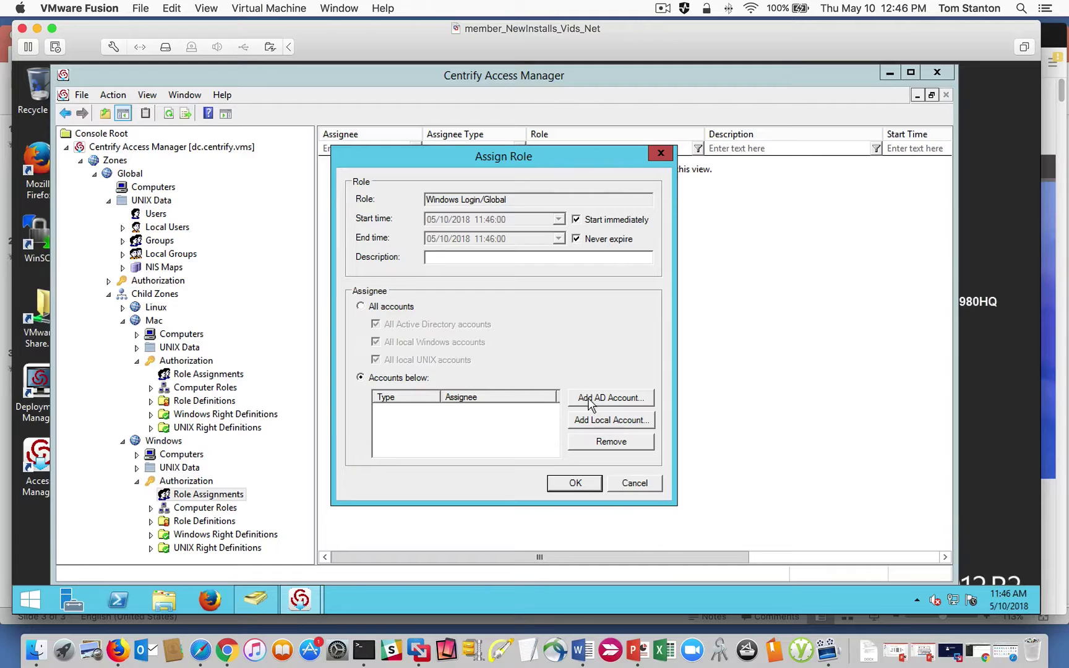
# Find the AD user with Find Now, add it as assignee, and save the assignment.
pyautogui.click(591, 399)
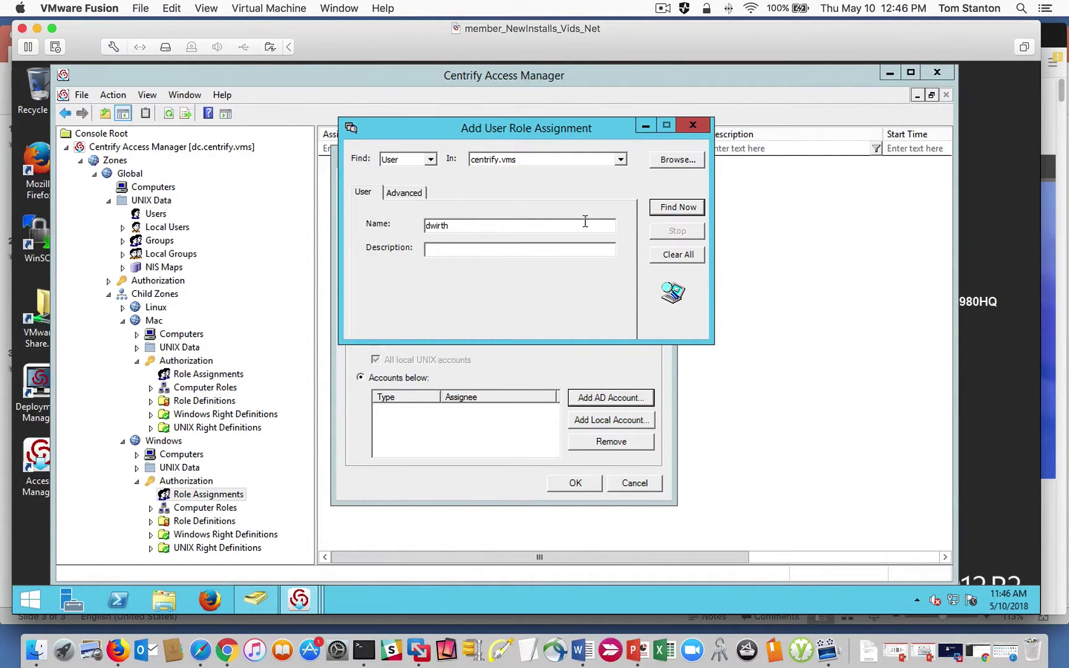
pyautogui.click(683, 213)
pyautogui.click(392, 374)
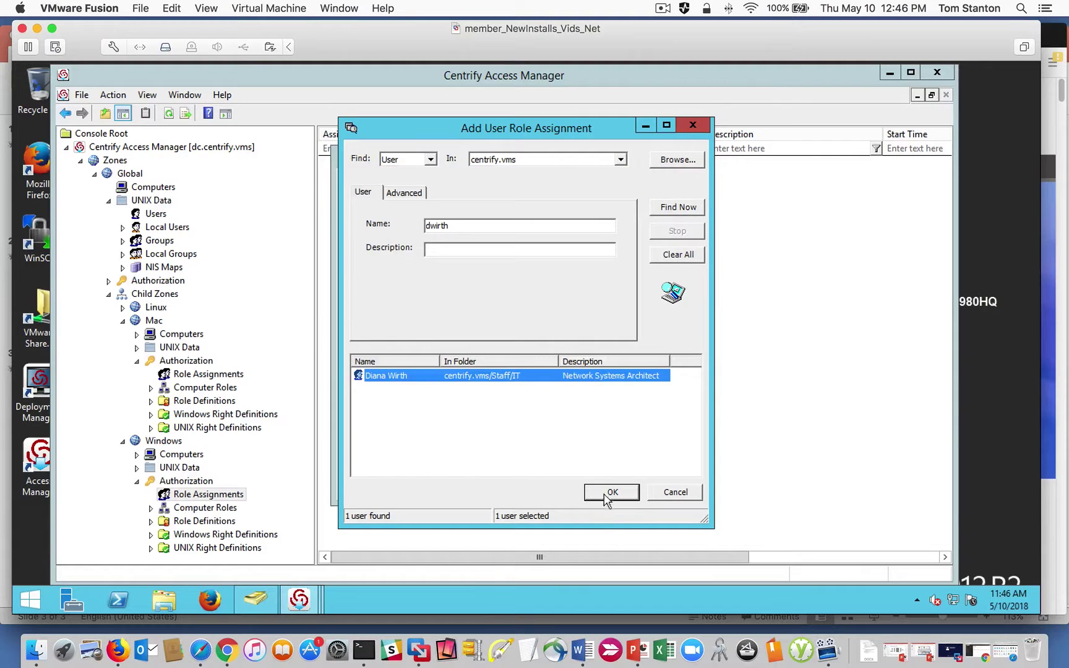
pyautogui.click(604, 495)
pyautogui.click(576, 485)
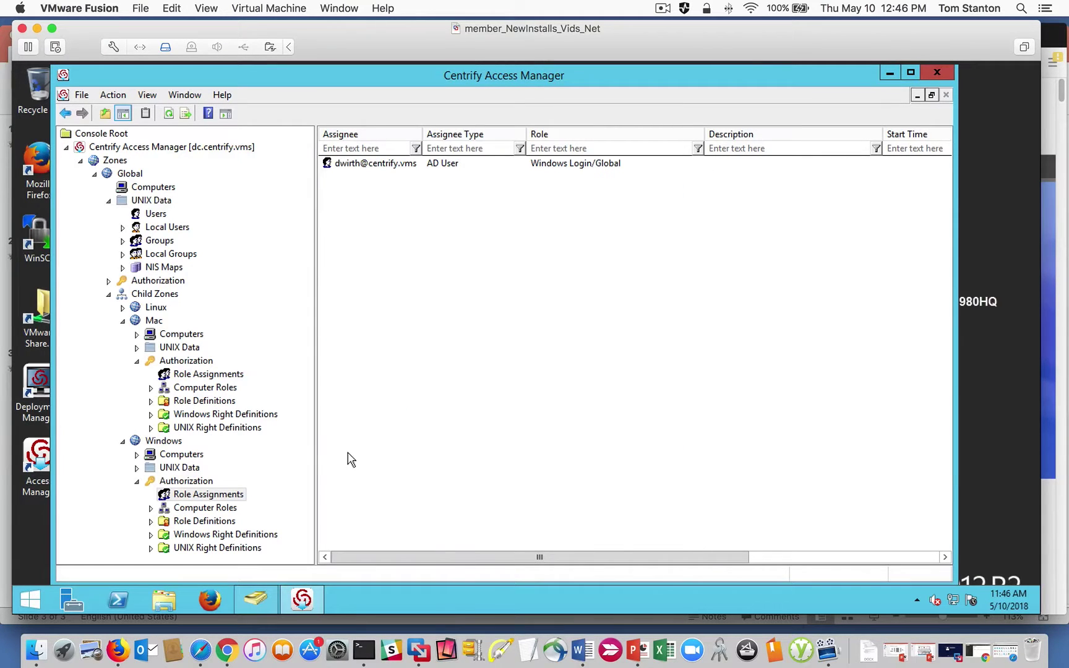
pyautogui.rightClick(158, 442)
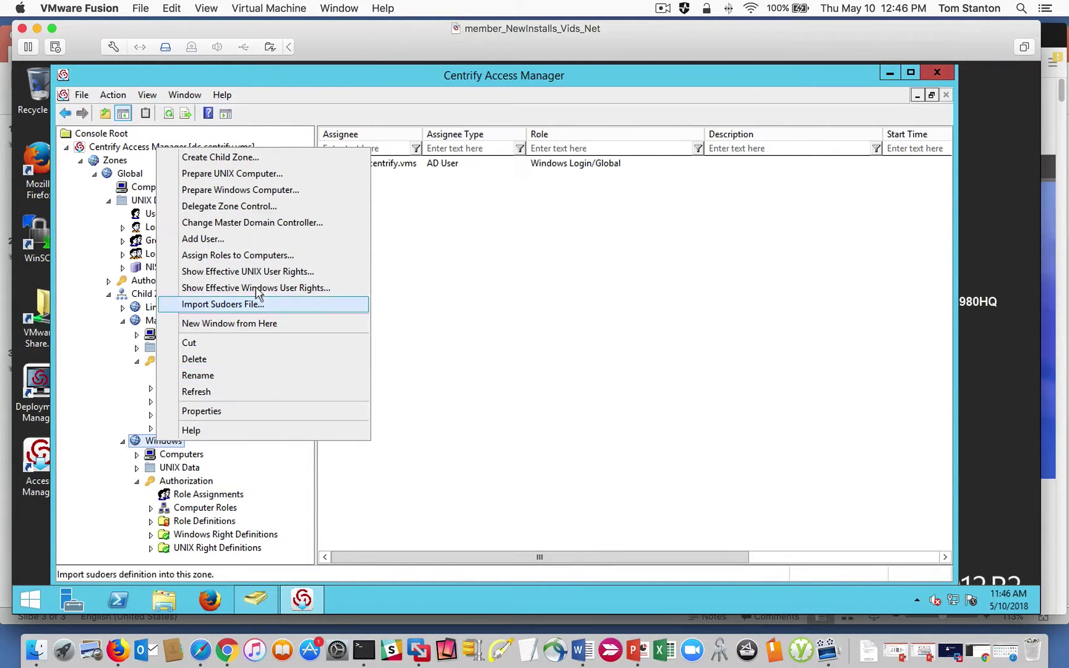
pyautogui.click(287, 287)
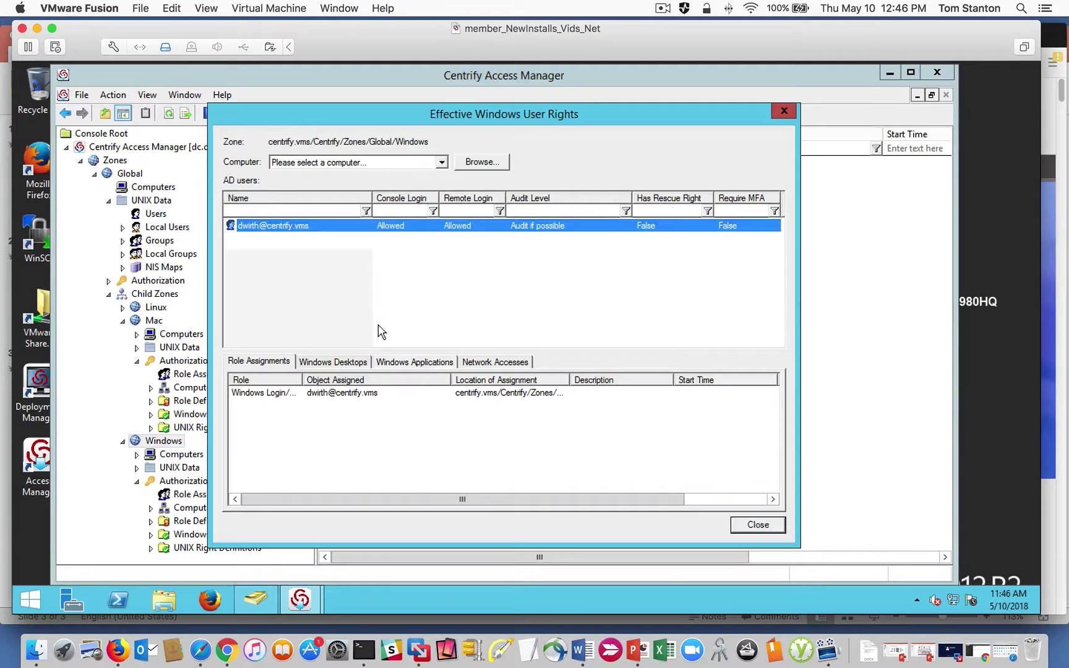
pyautogui.click(321, 393)
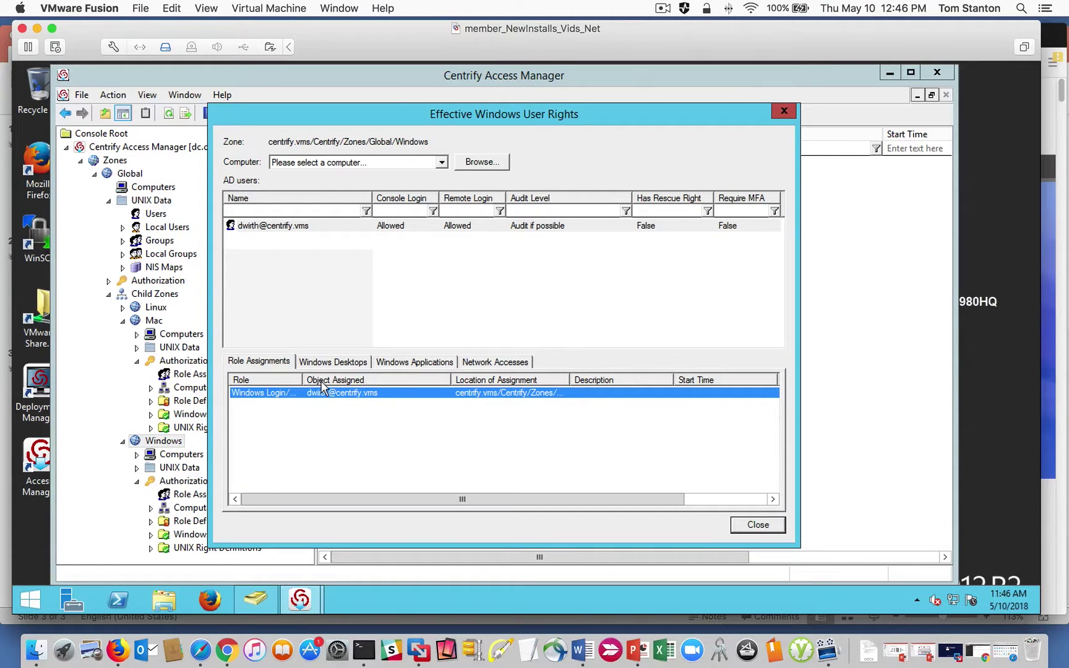
pyautogui.click(758, 525)
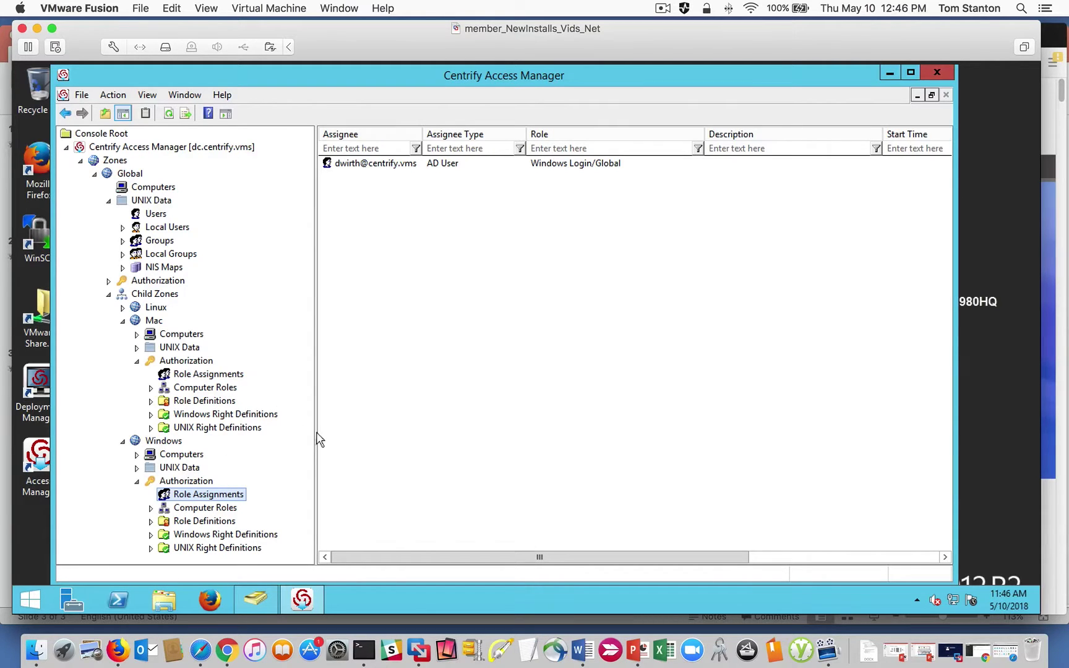
# Start another Windows-zone role assignment with the Windows Login role from Global.
pyautogui.rightClick(396, 263)
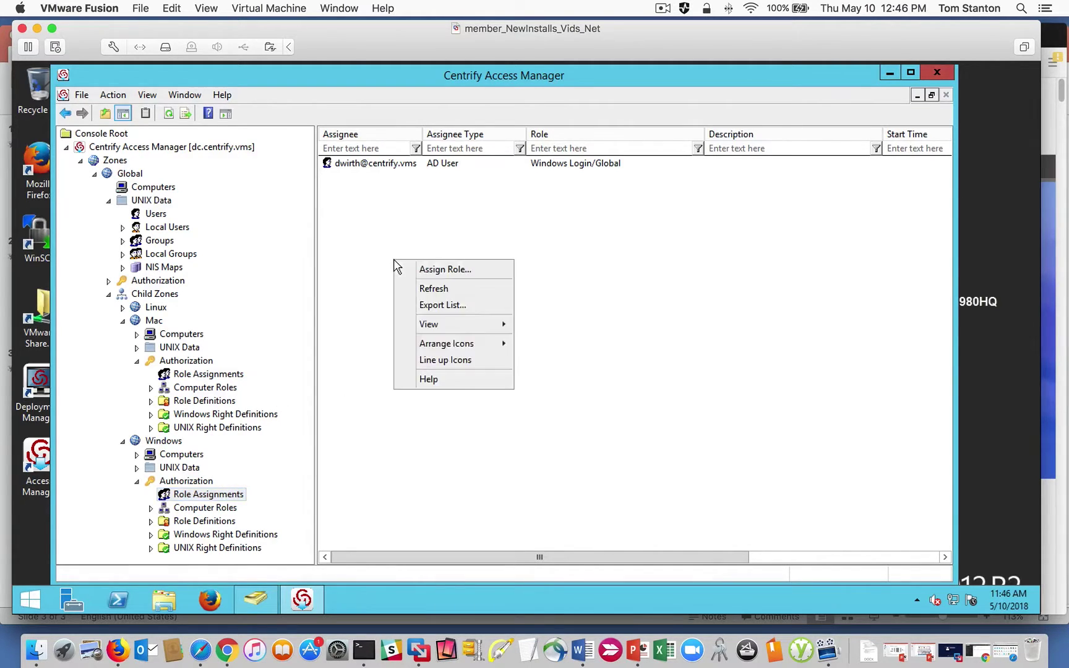
pyautogui.click(443, 270)
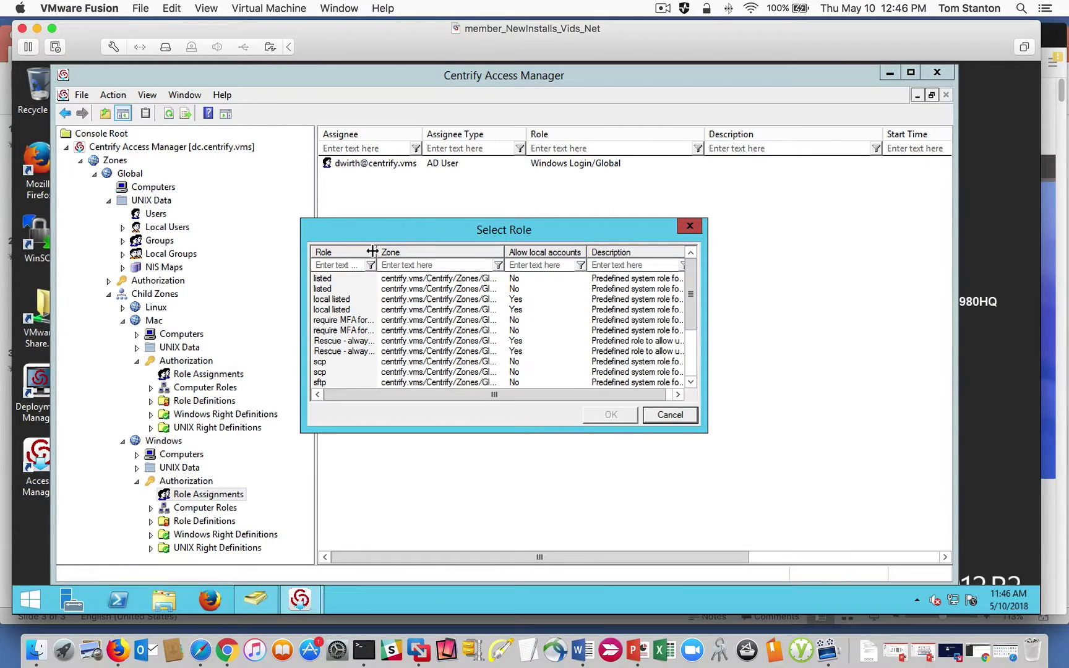
pyautogui.moveTo(371, 251); pyautogui.dragTo(403, 250)
pyautogui.moveTo(690, 282); pyautogui.dragTo(694, 356)
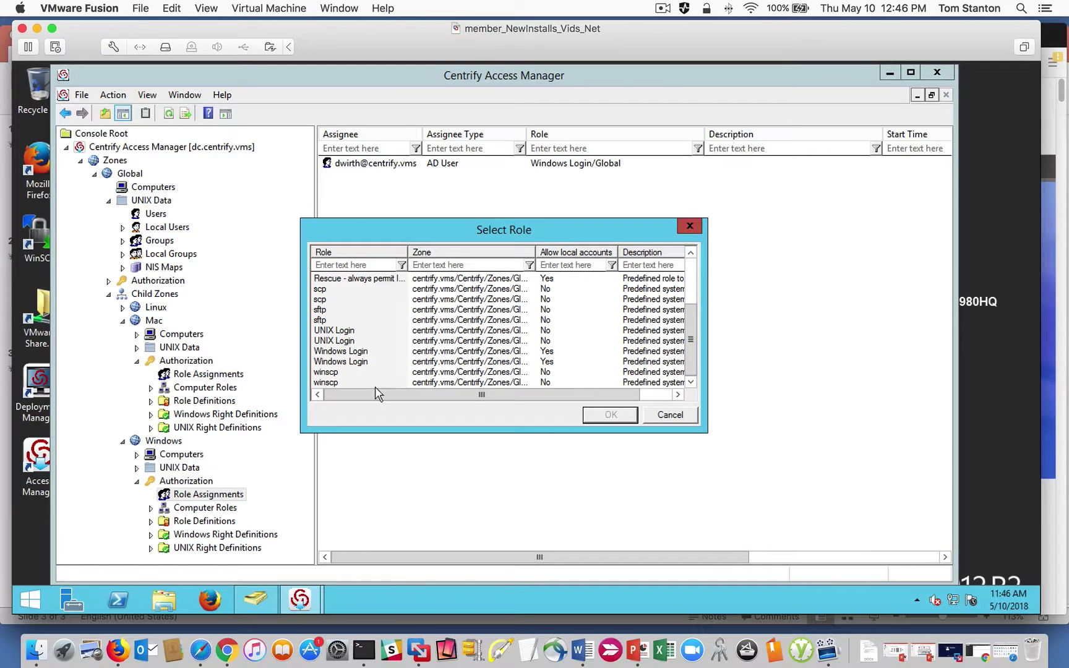
pyautogui.click(344, 362)
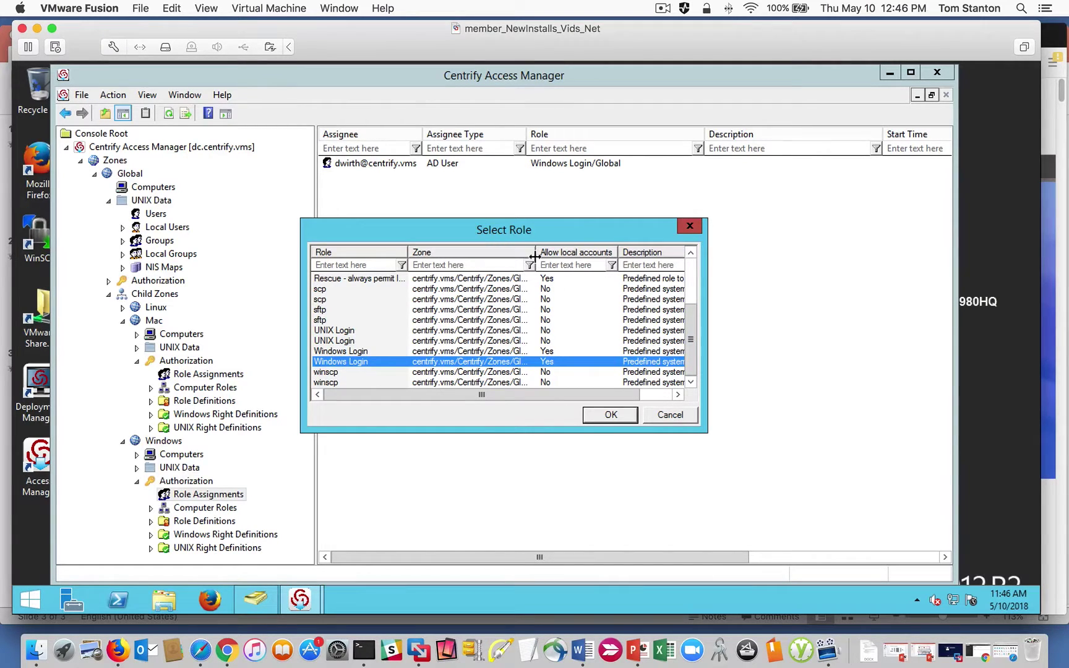
pyautogui.moveTo(535, 256); pyautogui.dragTo(601, 256)
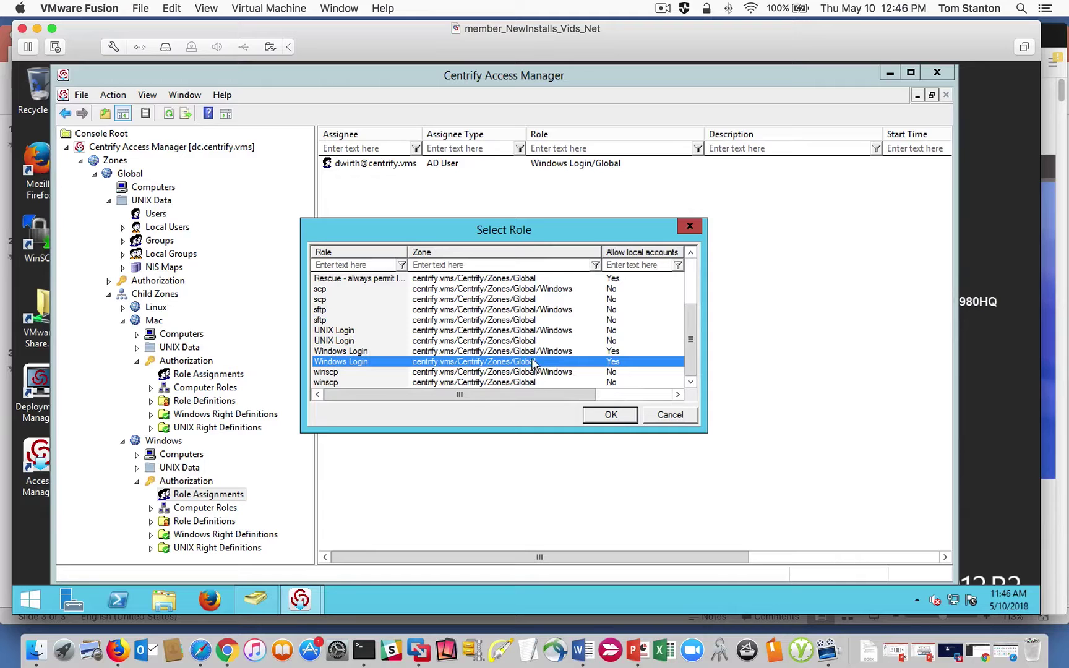
pyautogui.click(611, 415)
# Search groups for 'domain', add Domain Admins as assignee, and save the assignment.
pyautogui.click(616, 398)
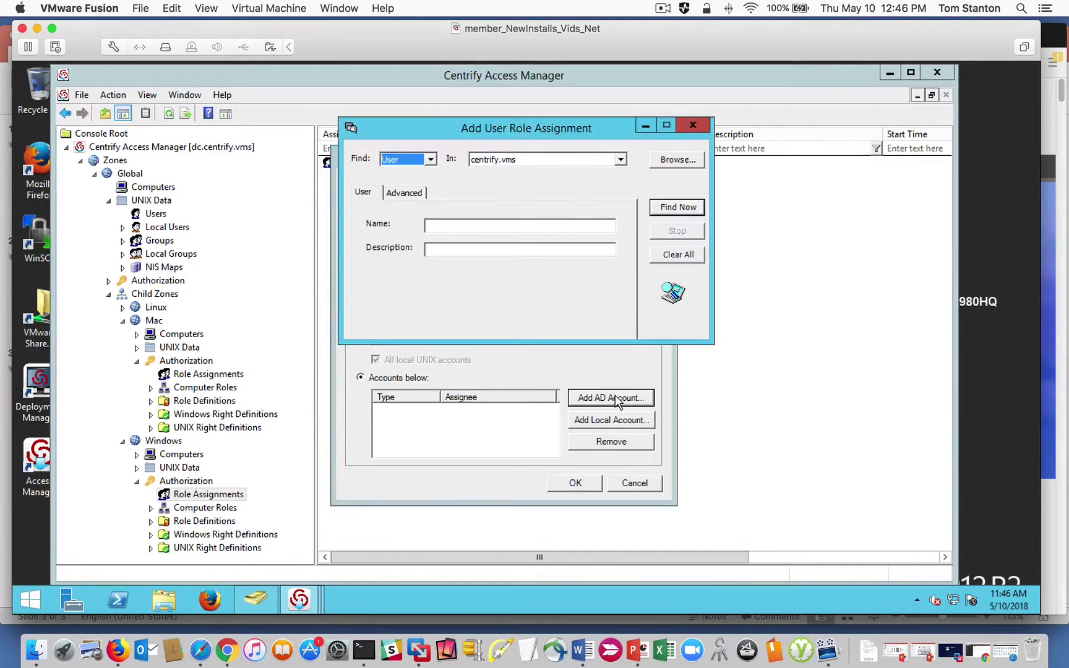
pyautogui.click(427, 159)
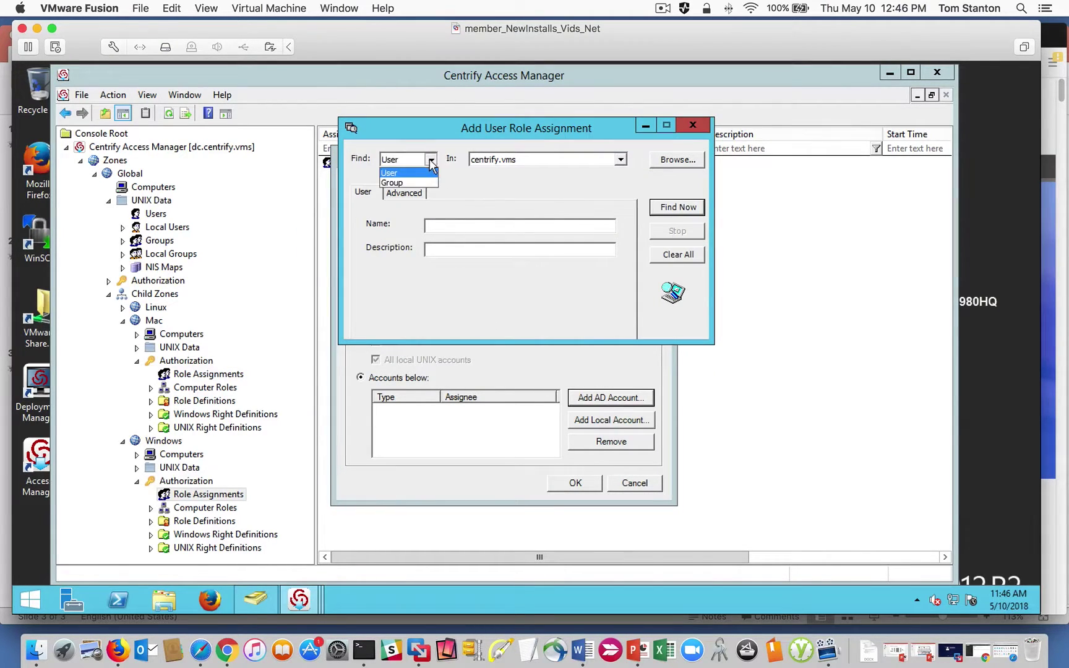
pyautogui.click(399, 181)
pyautogui.click(444, 228)
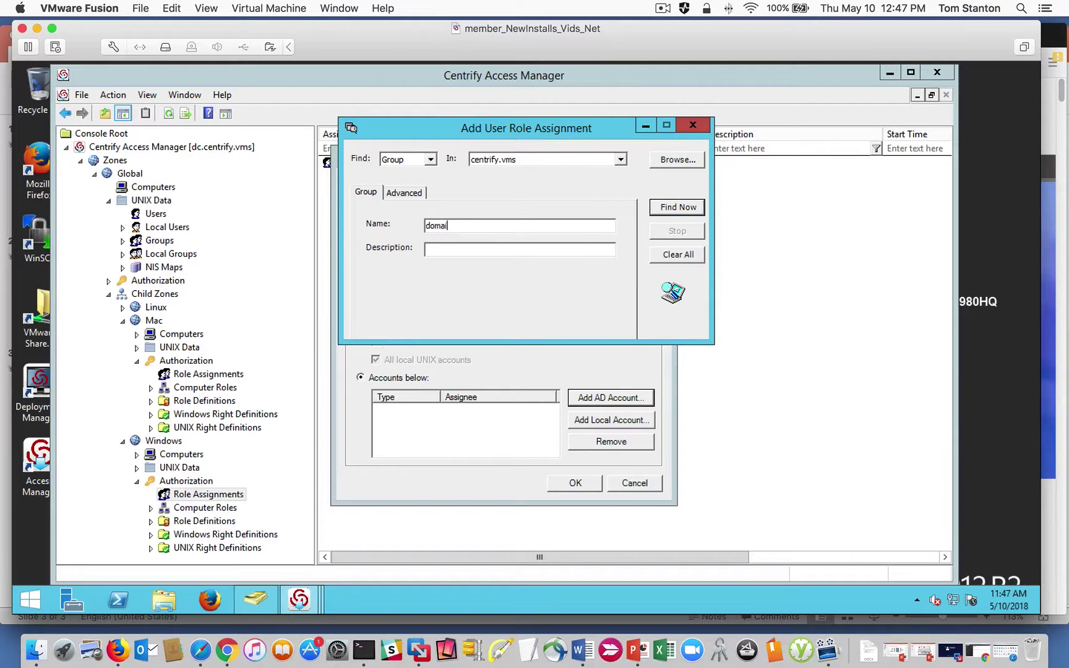
pyautogui.click(668, 214)
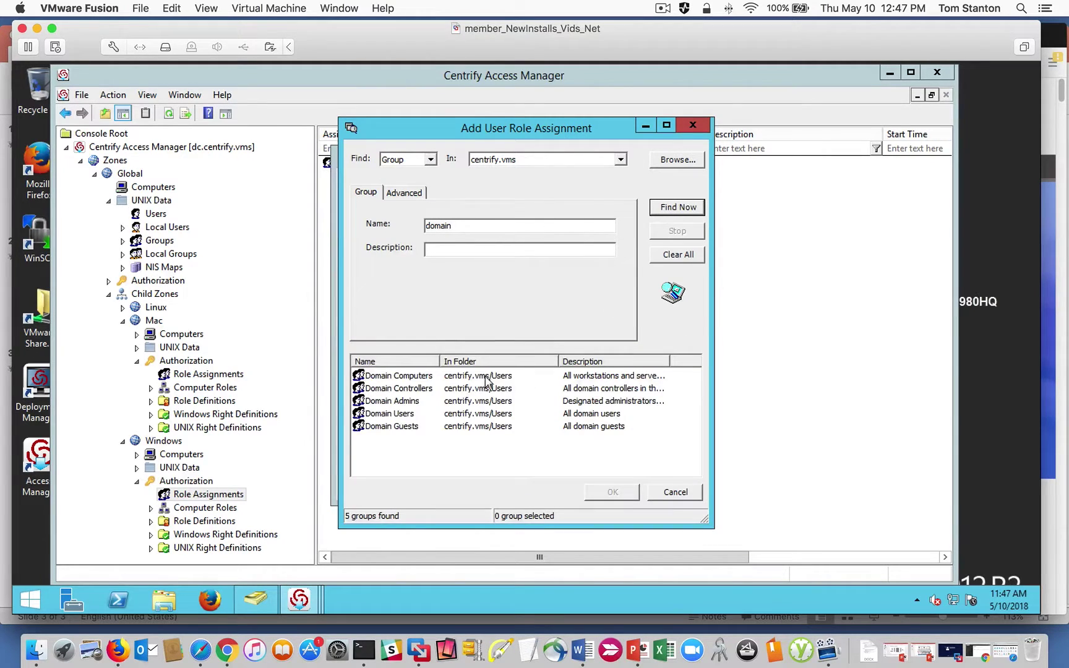
pyautogui.click(386, 414)
pyautogui.click(390, 401)
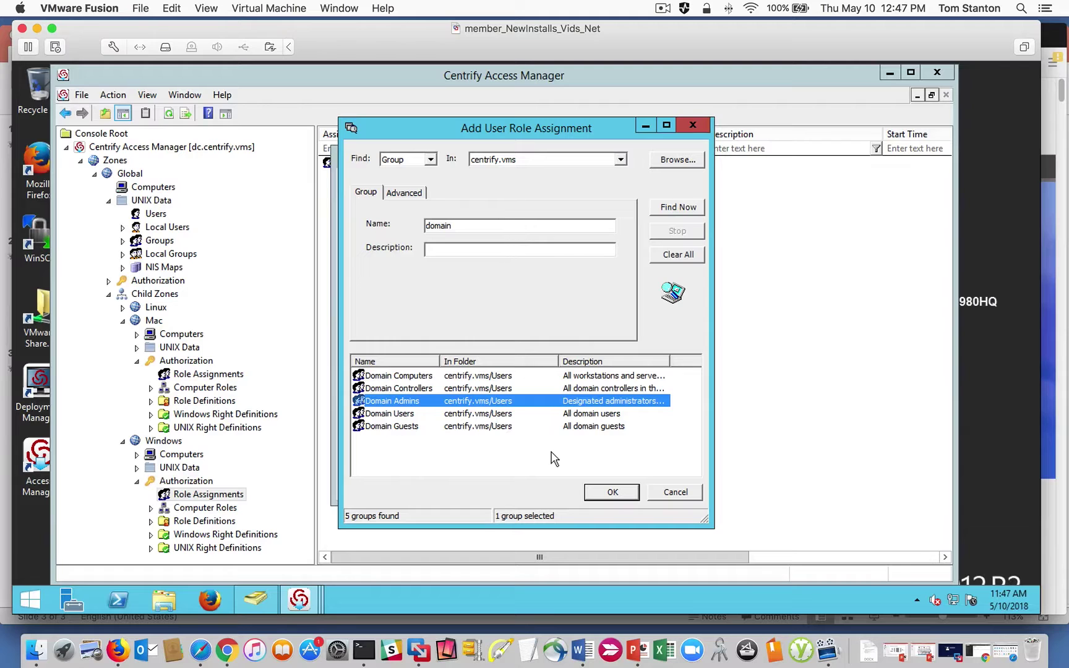
pyautogui.click(612, 492)
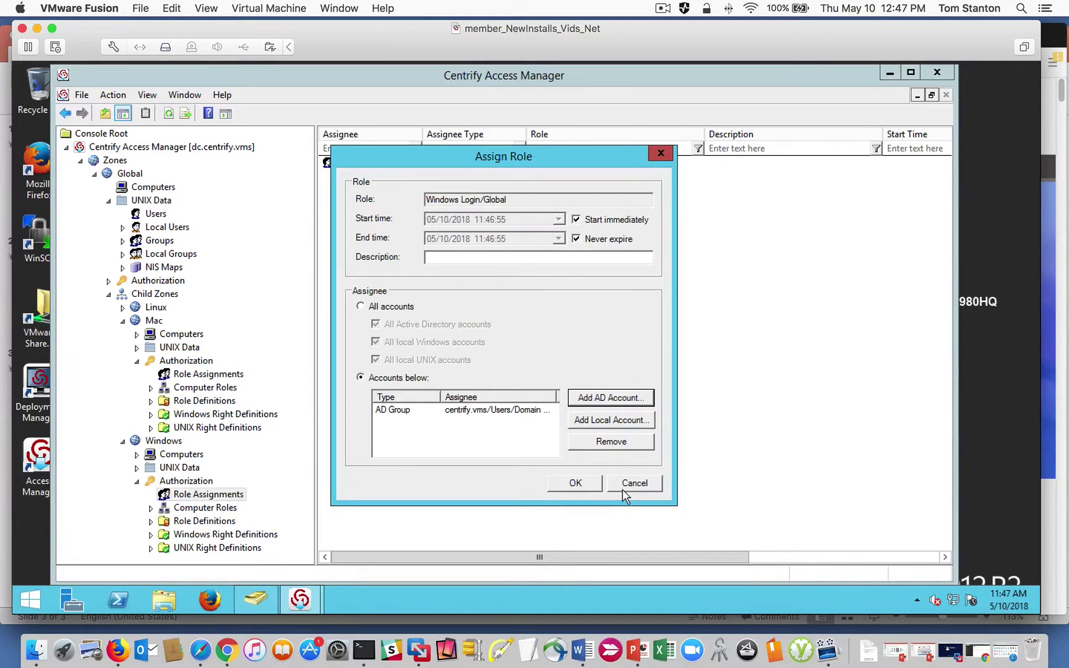
pyautogui.click(575, 484)
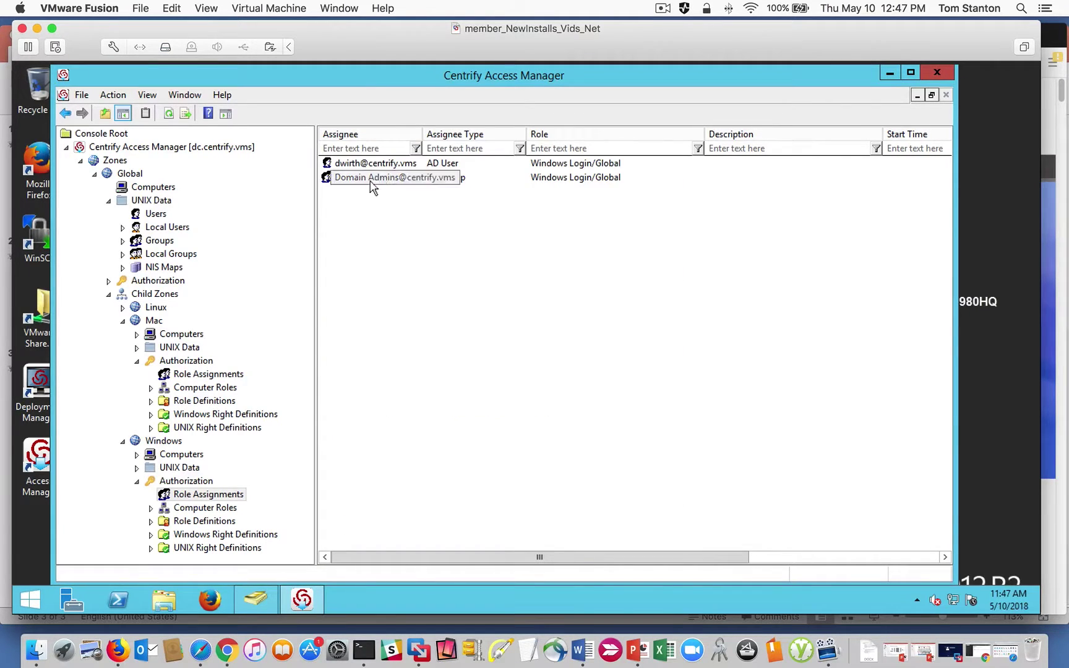
pyautogui.rightClick(159, 441)
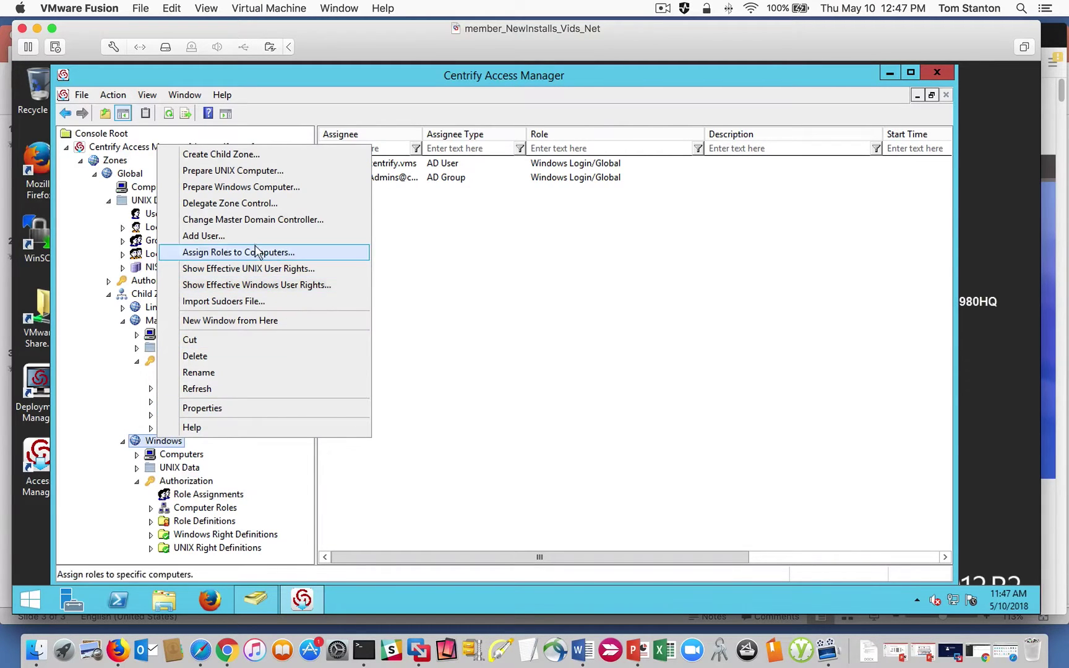
pyautogui.click(285, 286)
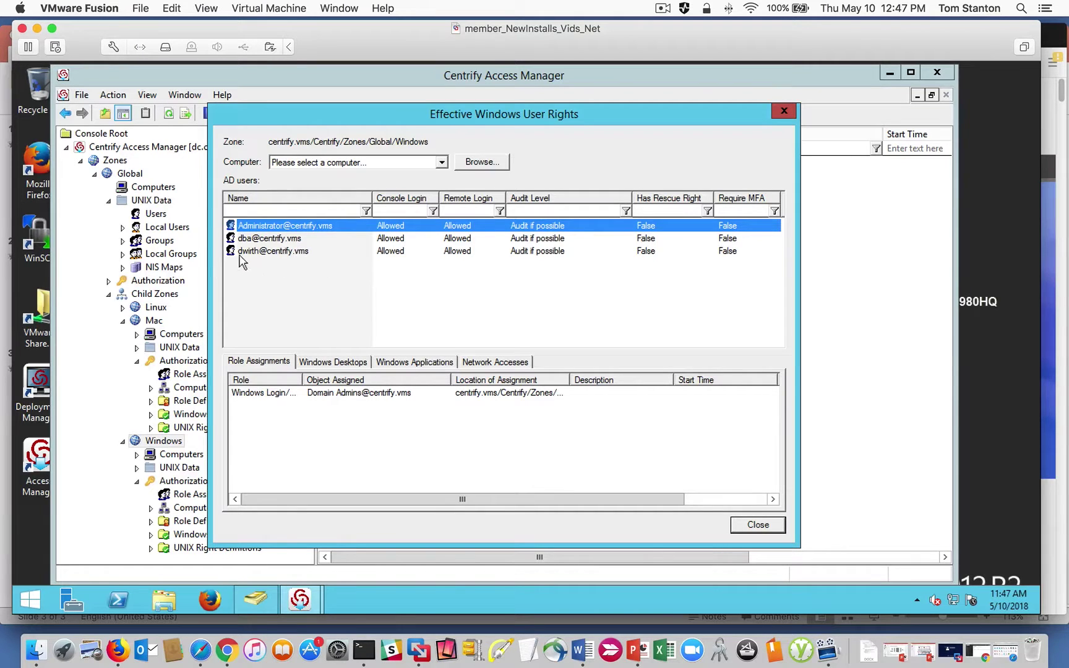
pyautogui.click(257, 239)
pyautogui.click(334, 396)
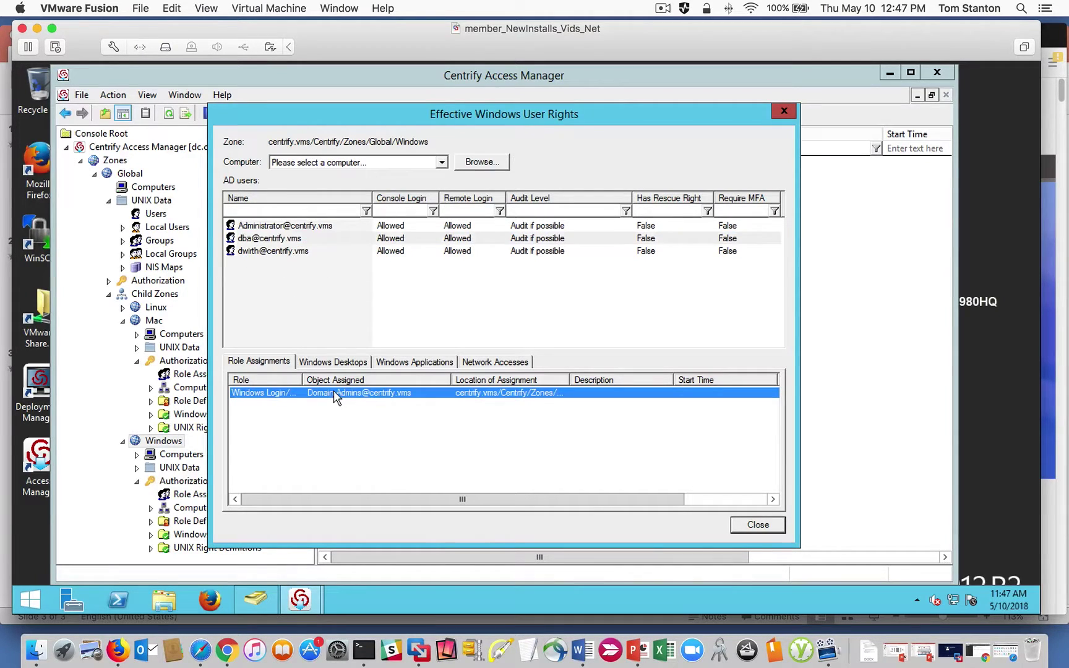
pyautogui.click(281, 253)
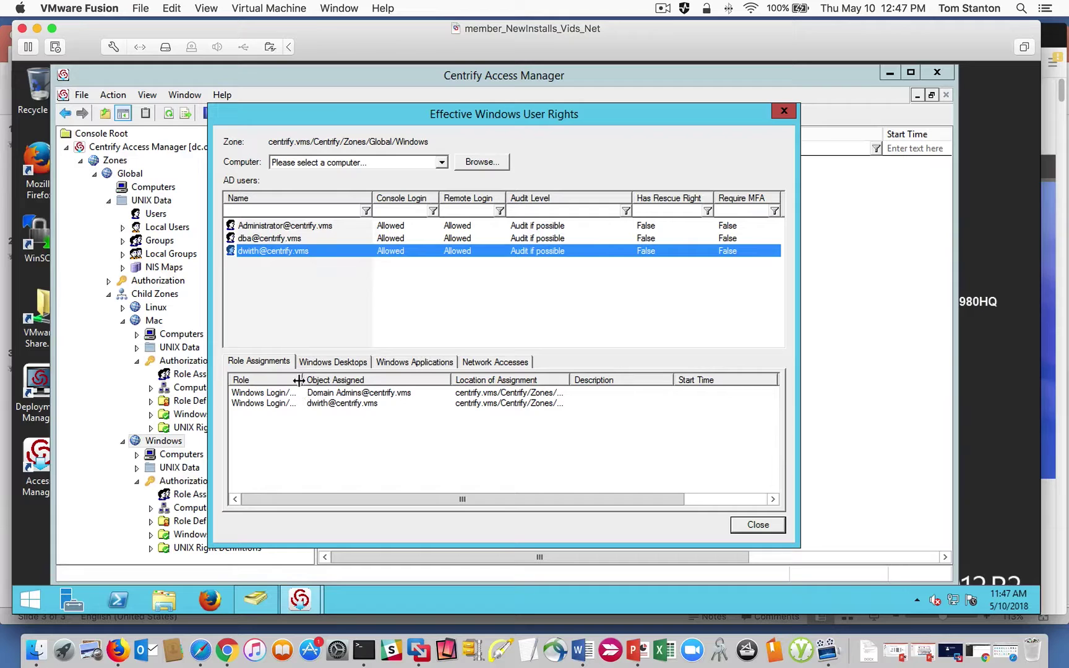
pyautogui.moveTo(301, 379); pyautogui.dragTo(363, 379)
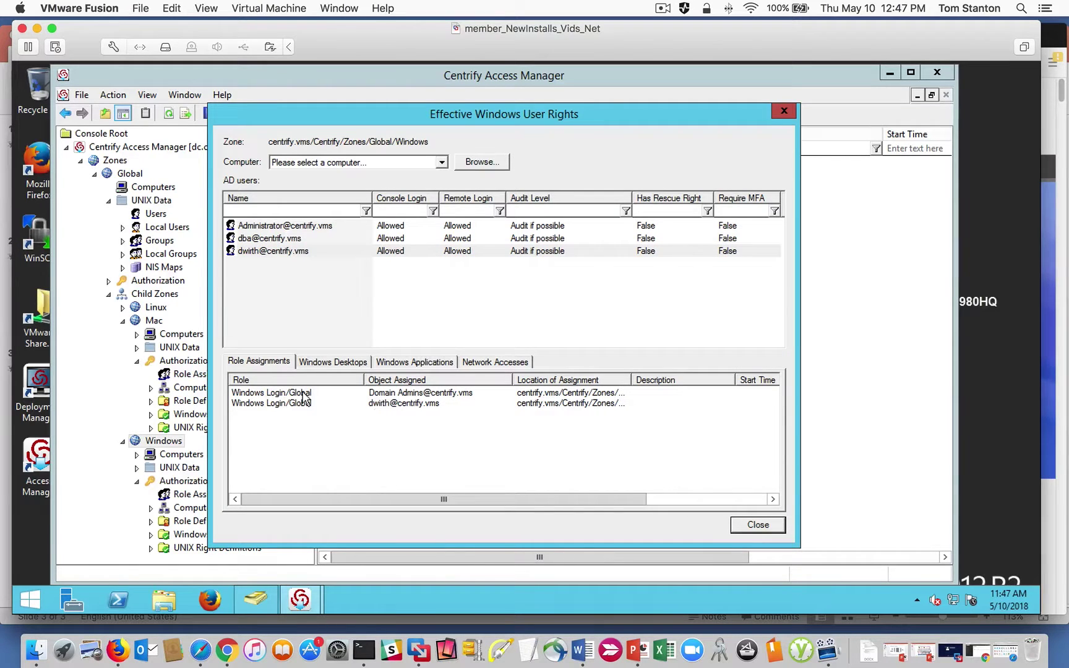
pyautogui.click(758, 524)
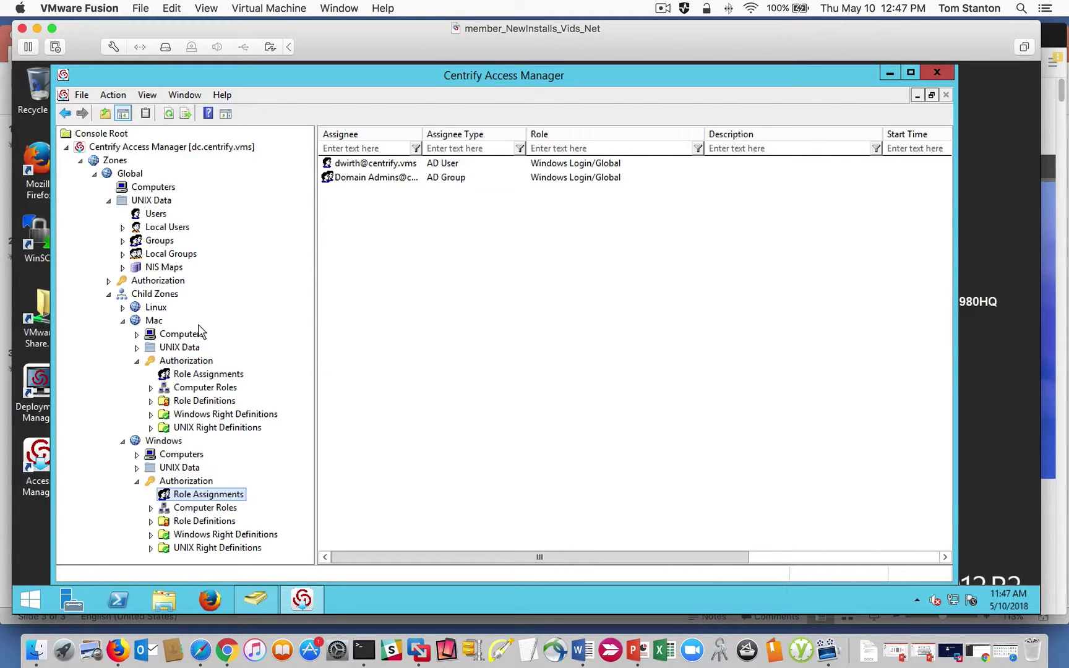
# Collapse and re-expand Child Zones, then step through the Linux, Mac and Windows zones.
pyautogui.click(109, 294)
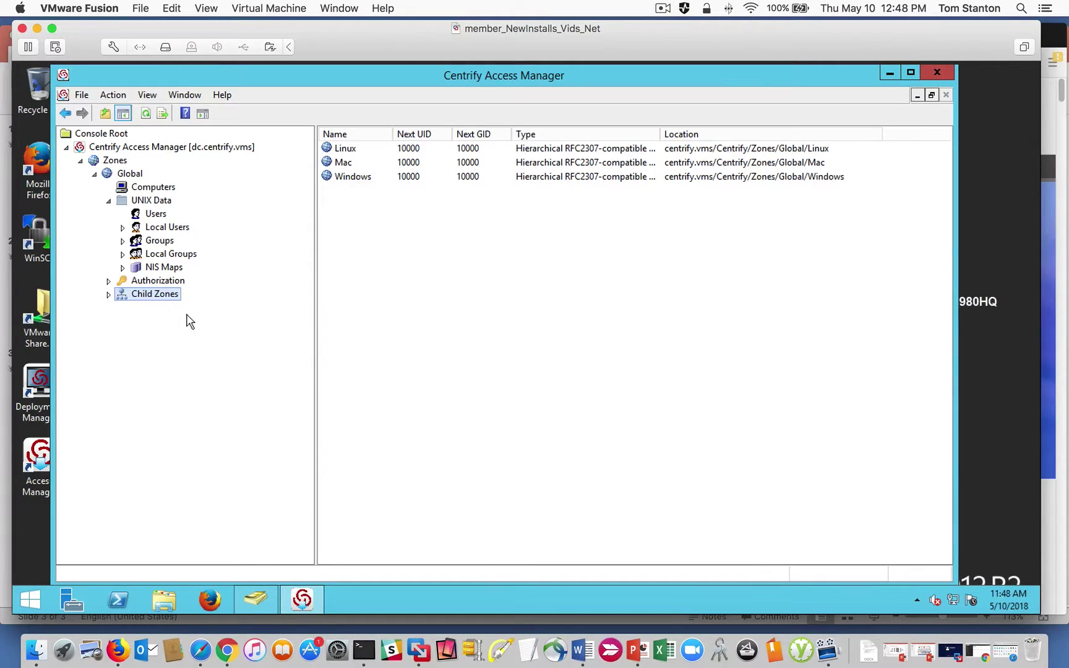
pyautogui.click(108, 295)
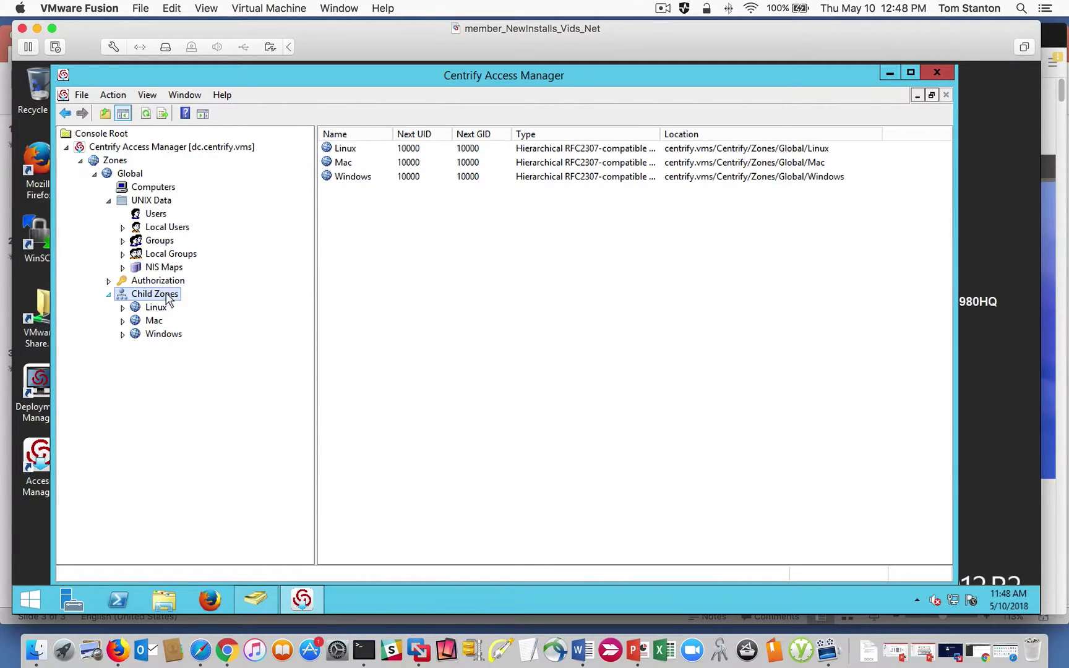
pyautogui.click(143, 308)
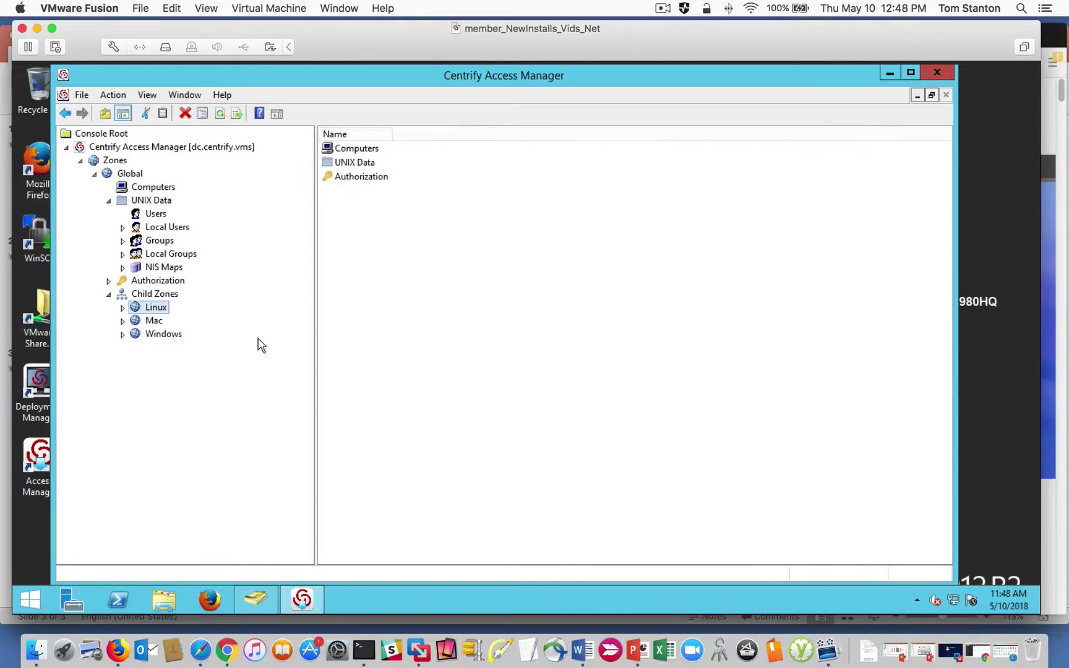
pyautogui.click(149, 325)
pyautogui.click(162, 336)
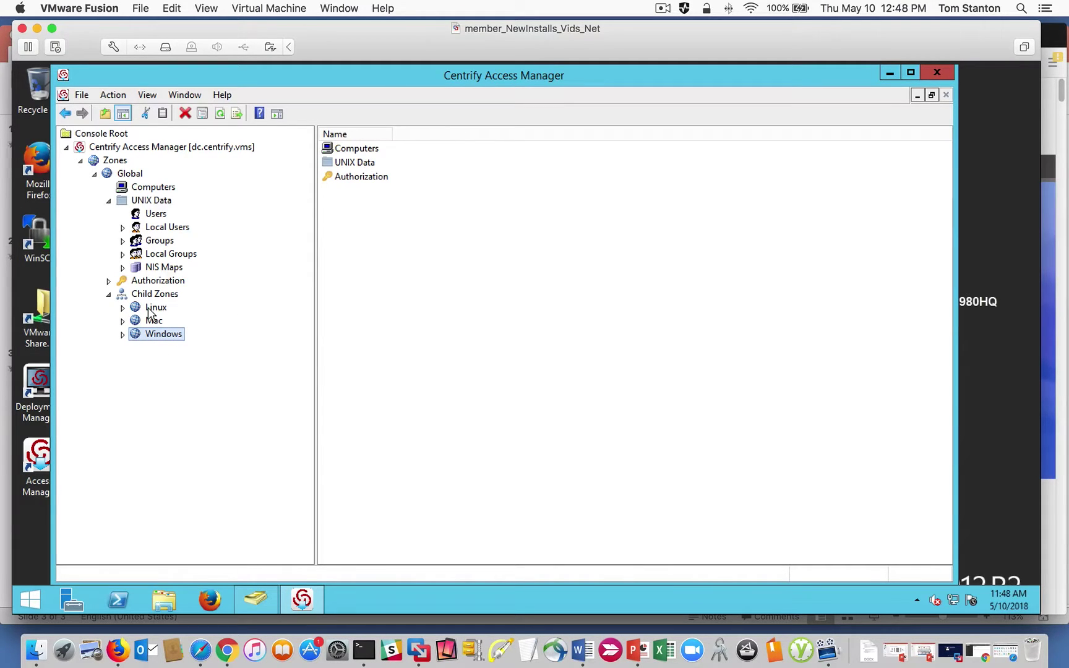
pyautogui.click(151, 309)
pyautogui.click(152, 338)
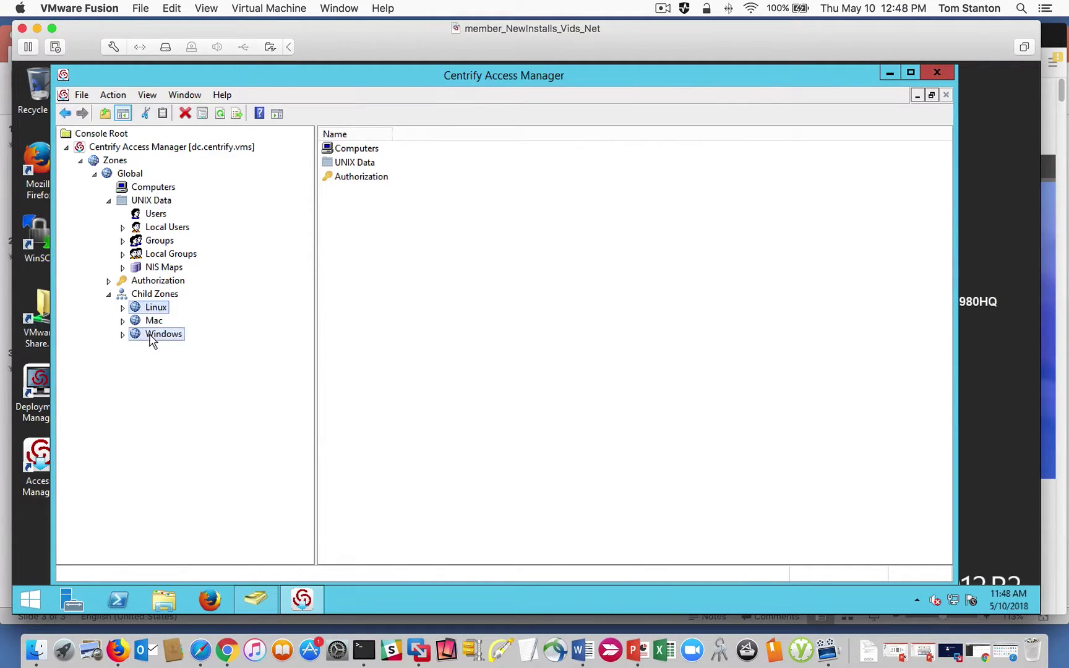